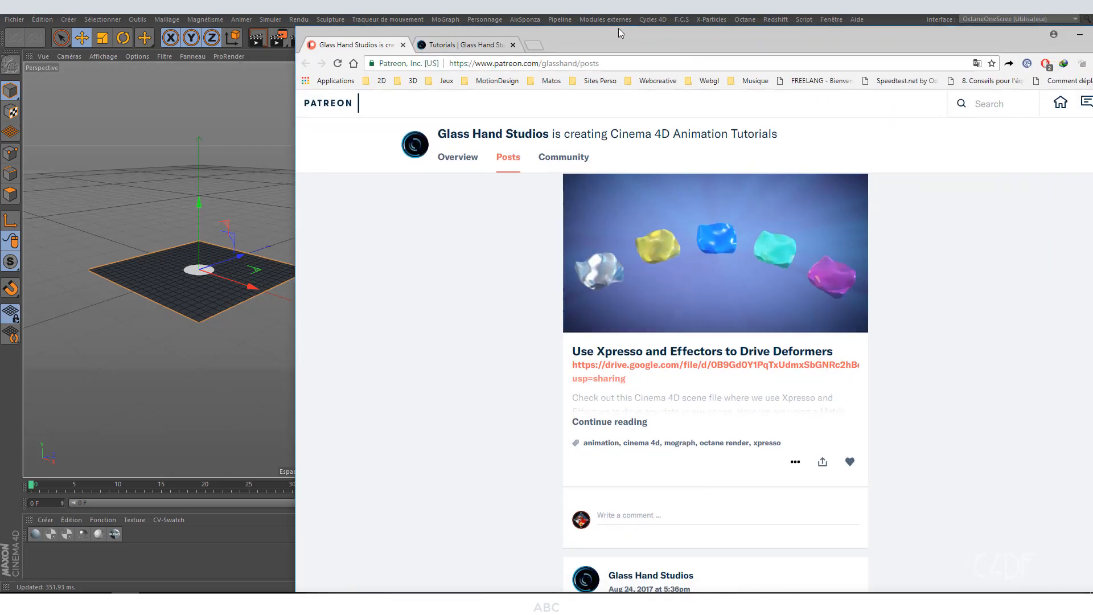
Step: Look through the Glass Hand Studios posts on Patreon, including the Xpresso deformers and Deadline example file posts
{"action": "double_click", "coordinate": [530, 16]}
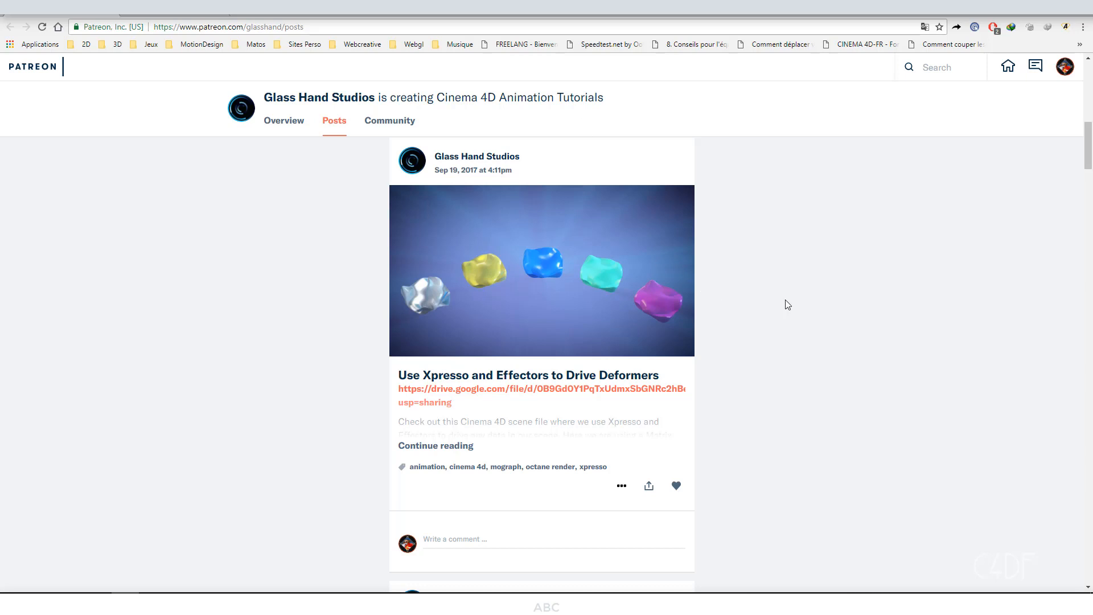
{"action": "scroll", "coordinate": [788, 305], "scroll_direction": "up", "scroll_amount": 4}
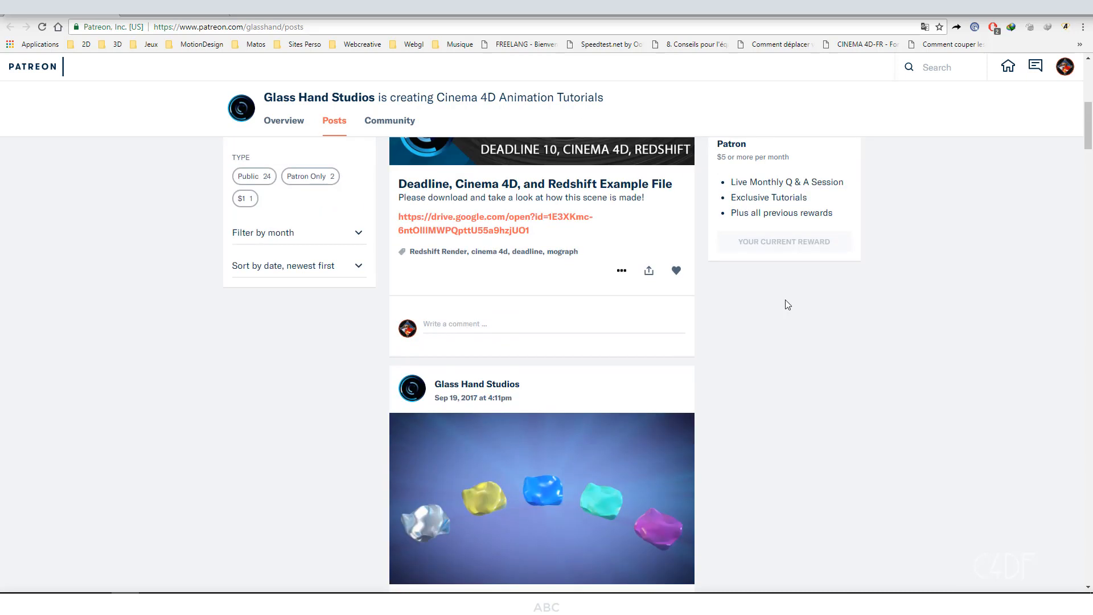
{"action": "scroll", "coordinate": [787, 305], "scroll_direction": "down", "scroll_amount": 4}
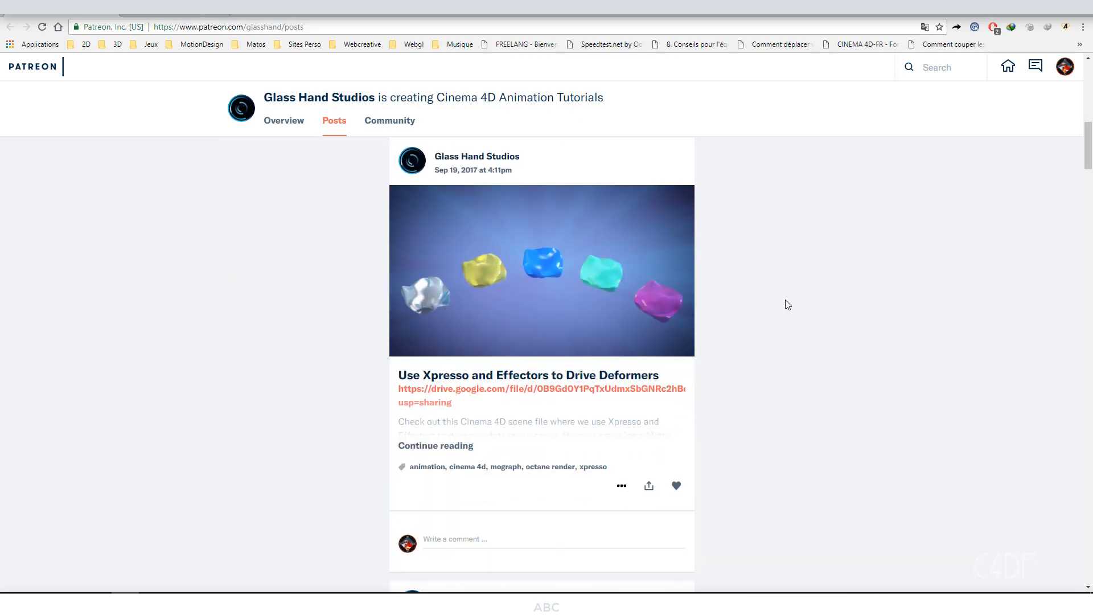
{"action": "scroll", "coordinate": [785, 302], "scroll_direction": "down", "scroll_amount": 3}
{"action": "scroll", "coordinate": [785, 302], "scroll_direction": "up", "scroll_amount": 5}
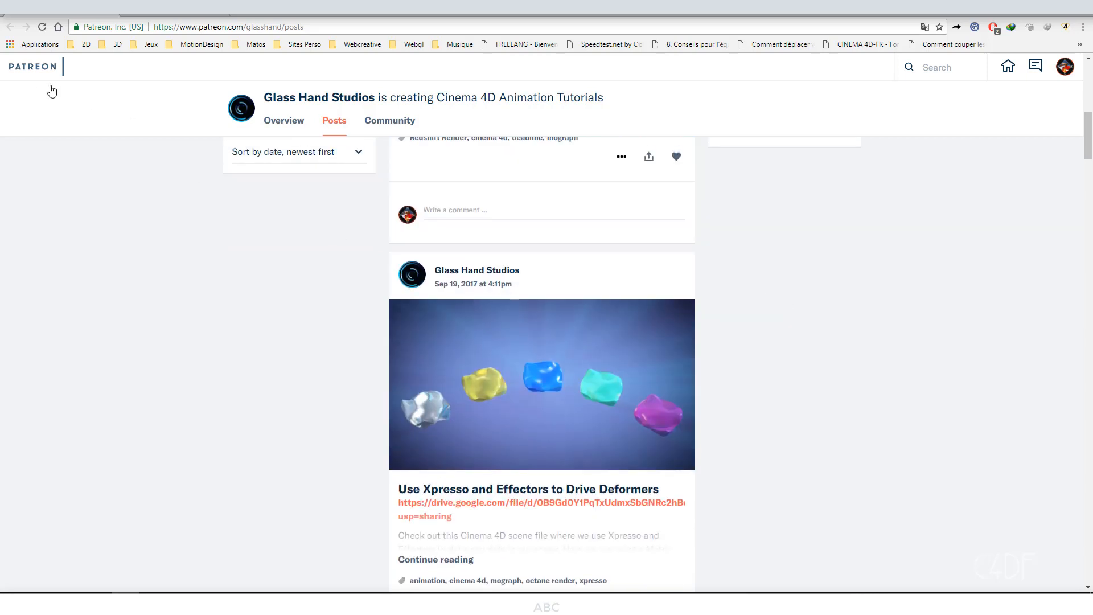
{"action": "scroll", "coordinate": [387, 189], "scroll_direction": "up", "scroll_amount": 4}
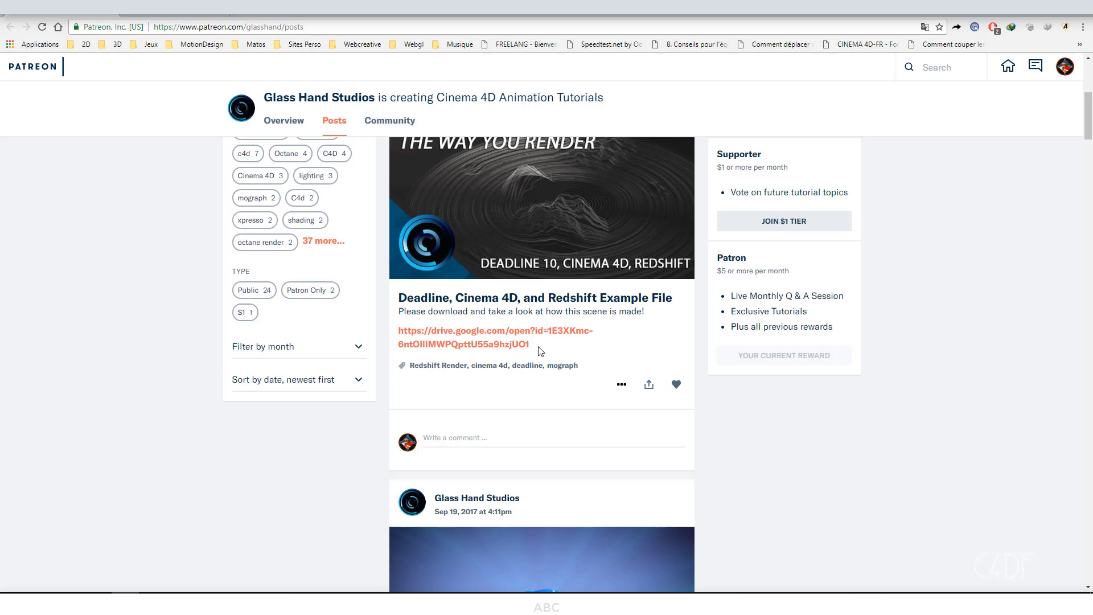
Step: Browse the Work, Tutorials and Info pages of the Glass Hand Studios website
{"action": "left_click", "coordinate": [143, 15]}
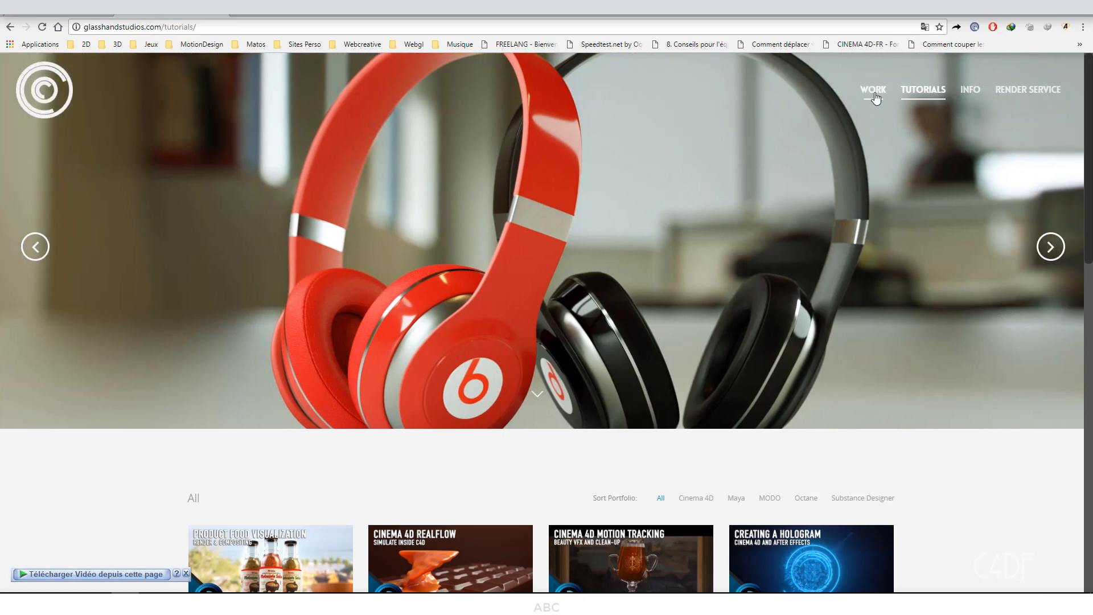
{"action": "left_click", "coordinate": [875, 97]}
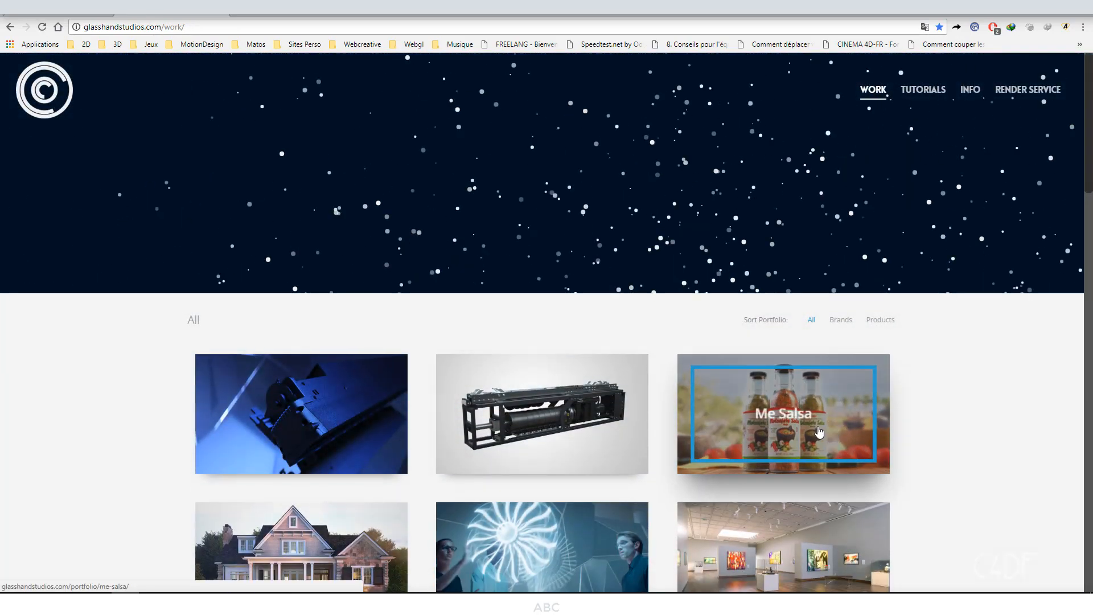
{"action": "scroll", "coordinate": [820, 430], "scroll_direction": "down", "scroll_amount": 12}
{"action": "scroll", "coordinate": [811, 429], "scroll_direction": "down", "scroll_amount": 1}
{"action": "scroll", "coordinate": [808, 422], "scroll_direction": "up", "scroll_amount": 4}
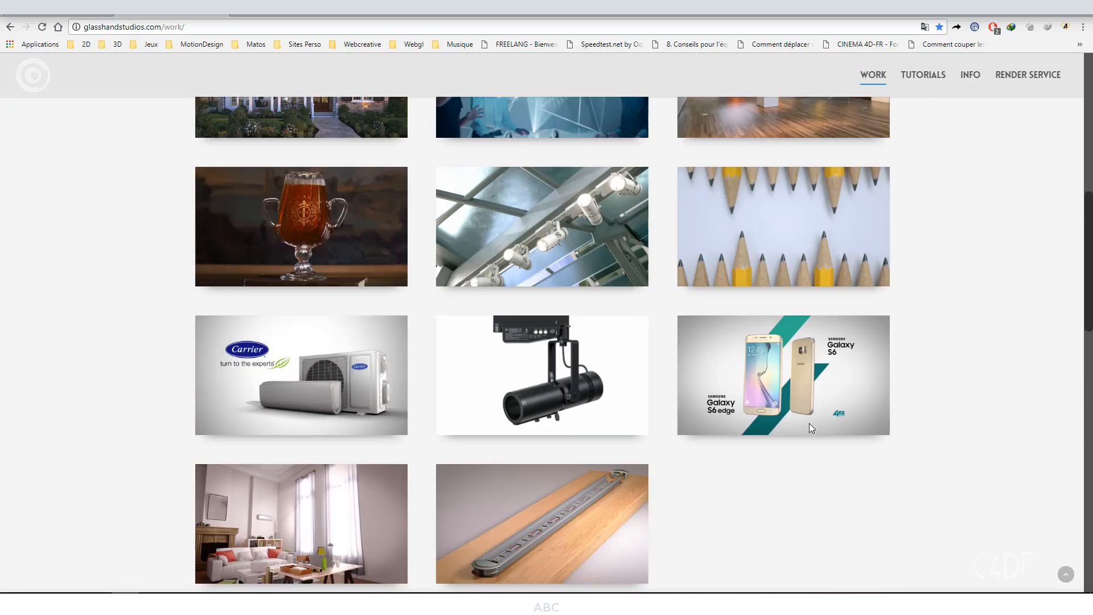
{"action": "scroll", "coordinate": [809, 422], "scroll_direction": "down", "scroll_amount": 8}
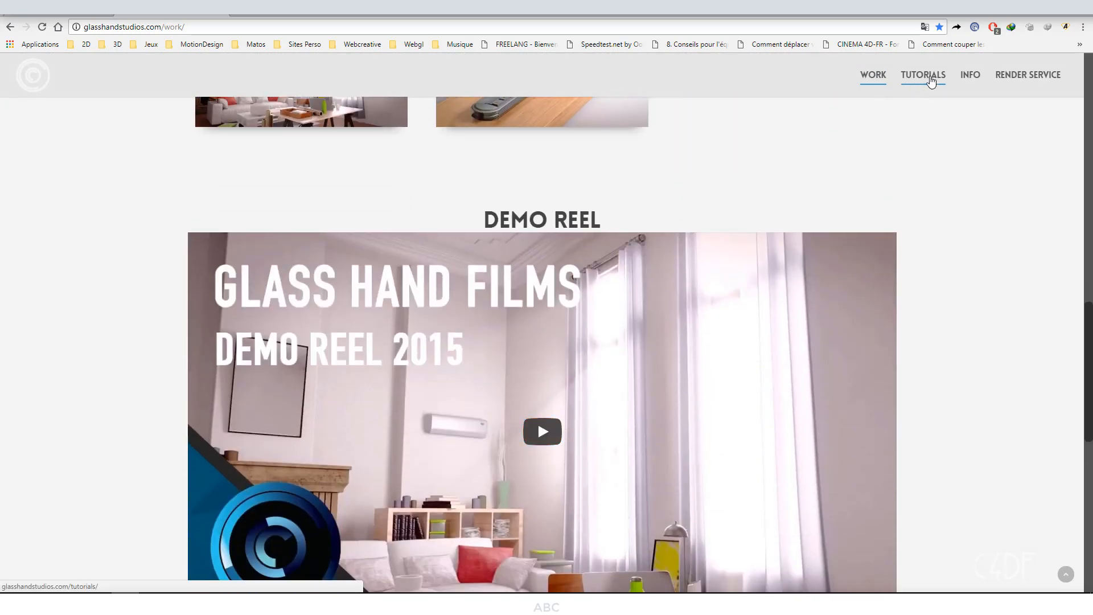
{"action": "left_click", "coordinate": [932, 79]}
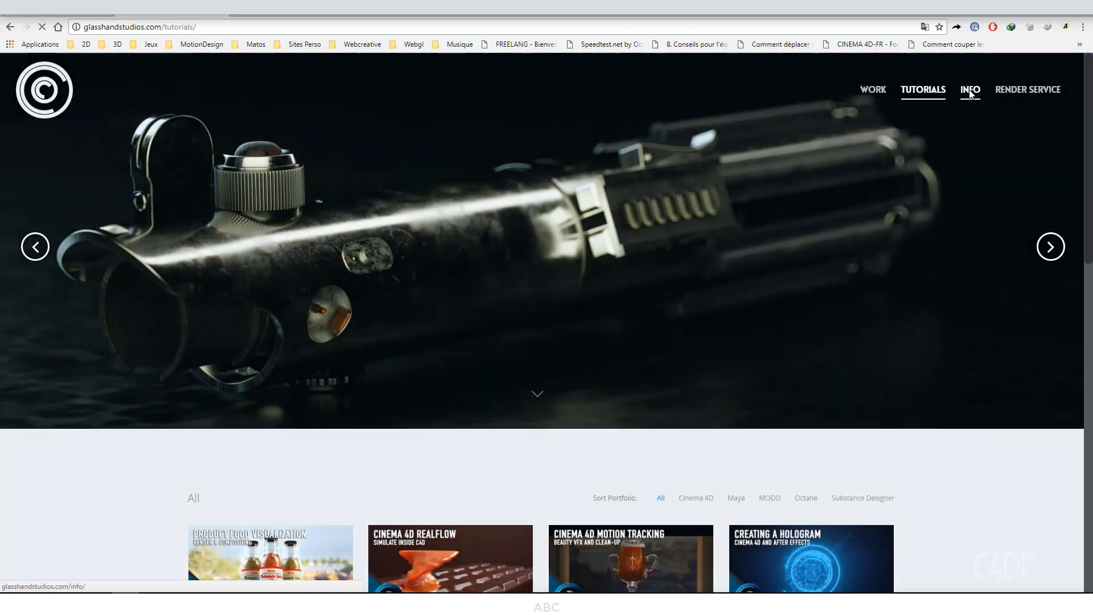
{"action": "left_click", "coordinate": [970, 91]}
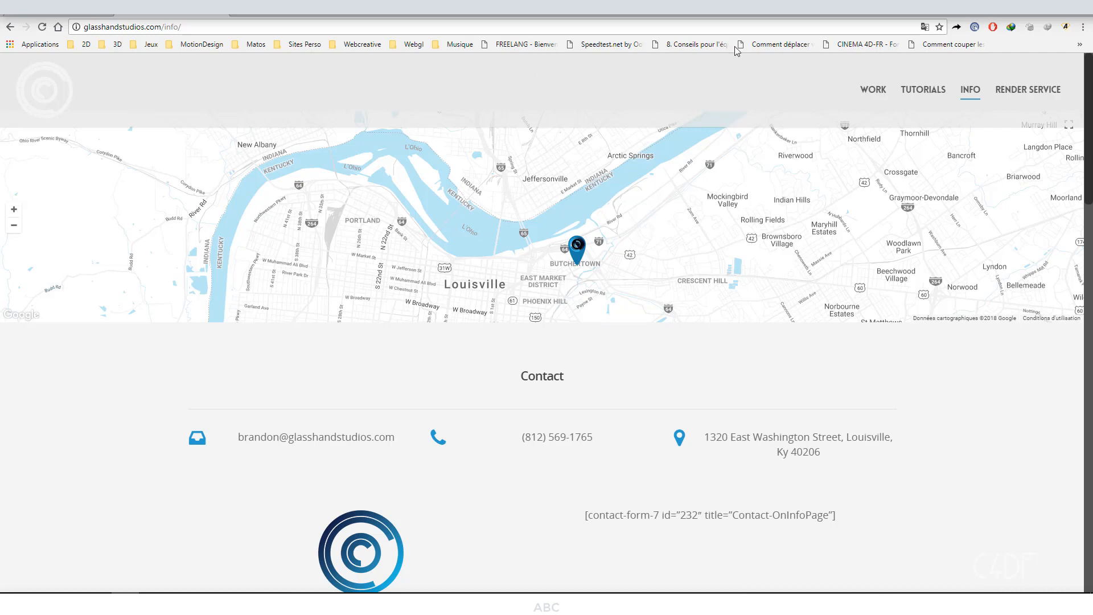
Step: Switch to Cinema 4D and set the Octane render kernel to Pathtracing
{"action": "left_click", "coordinate": [1028, 14]}
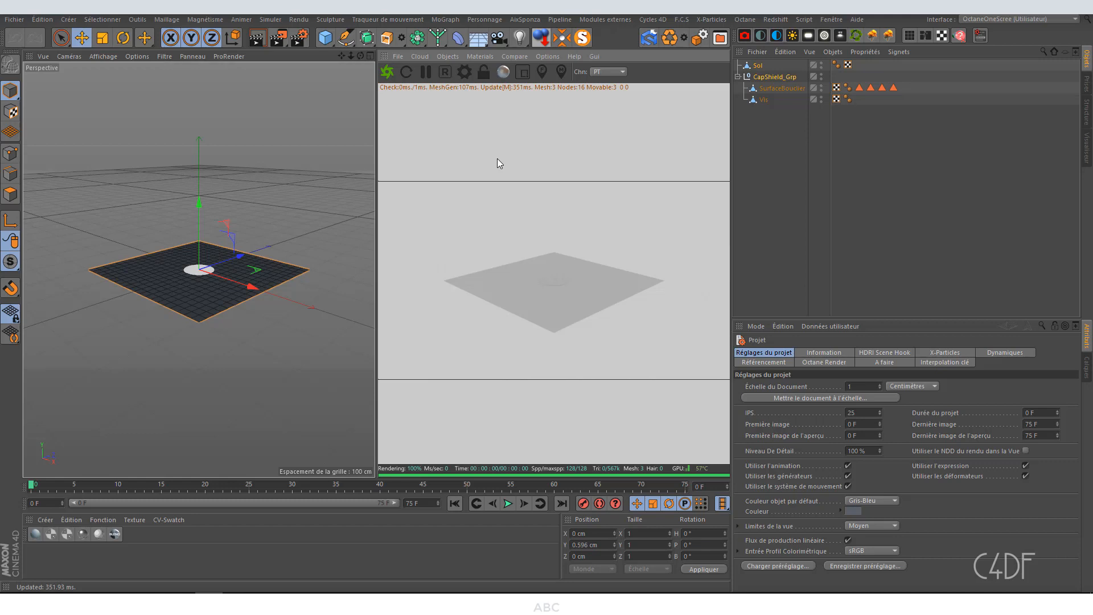
{"action": "left_click", "coordinate": [466, 71]}
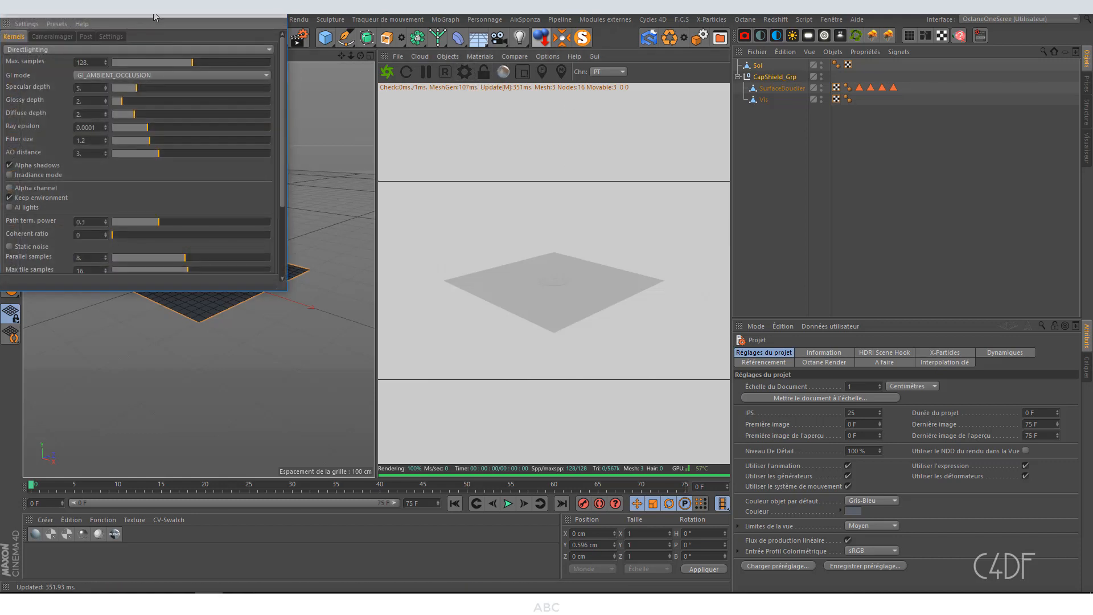
{"action": "left_click_drag", "start_coordinate": [149, 17], "coordinate": [509, 111]}
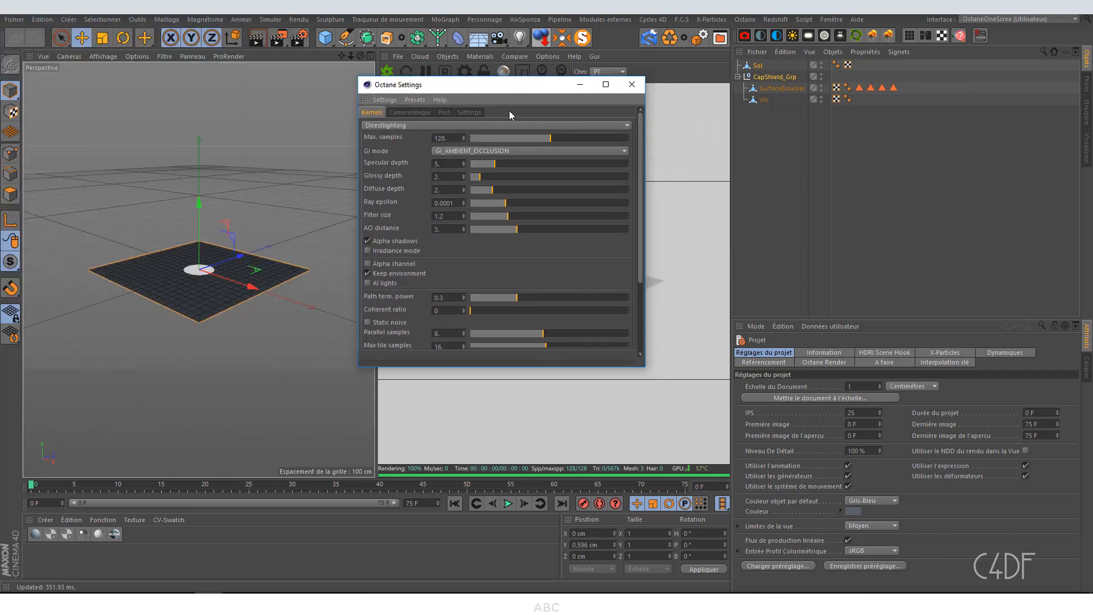
{"action": "left_click", "coordinate": [412, 126]}
{"action": "left_click", "coordinate": [403, 158]}
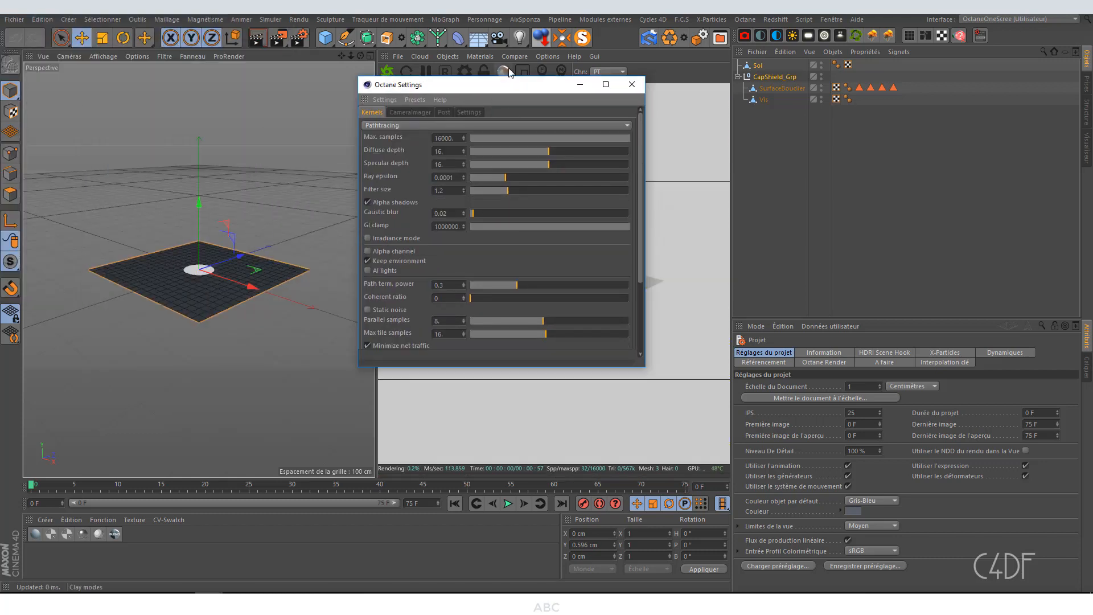
{"action": "left_click_drag", "start_coordinate": [510, 83], "coordinate": [439, 88]}
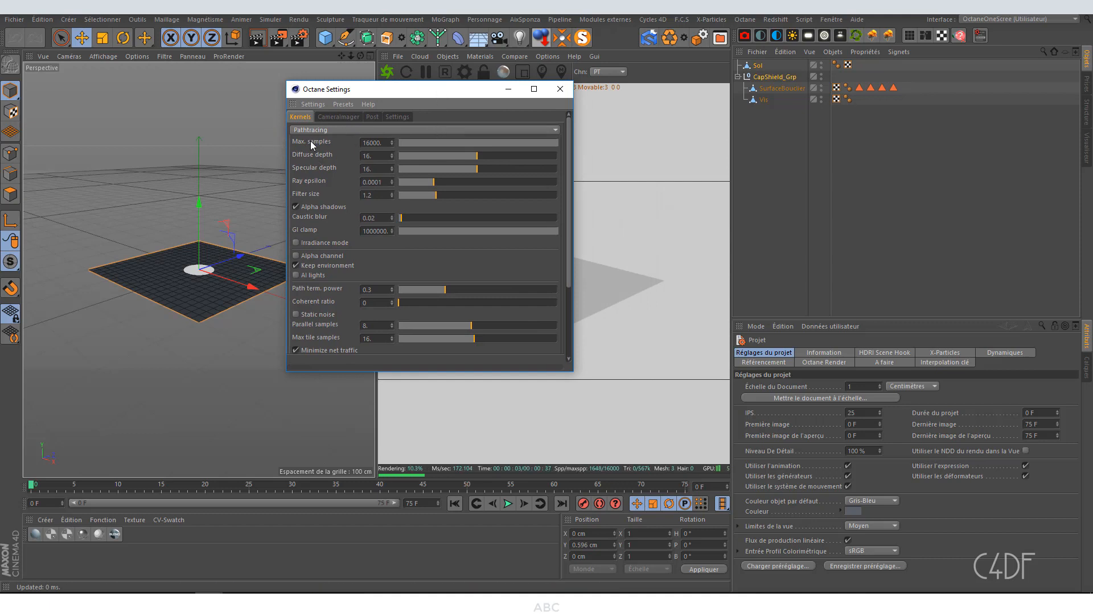
Step: Set the Pathtracing kernel's Max. samples to 2048, Diffuse depth to 8 and Specular depth to 0
{"action": "double_click", "coordinate": [378, 142]}
{"action": "type", "text": "2048."}
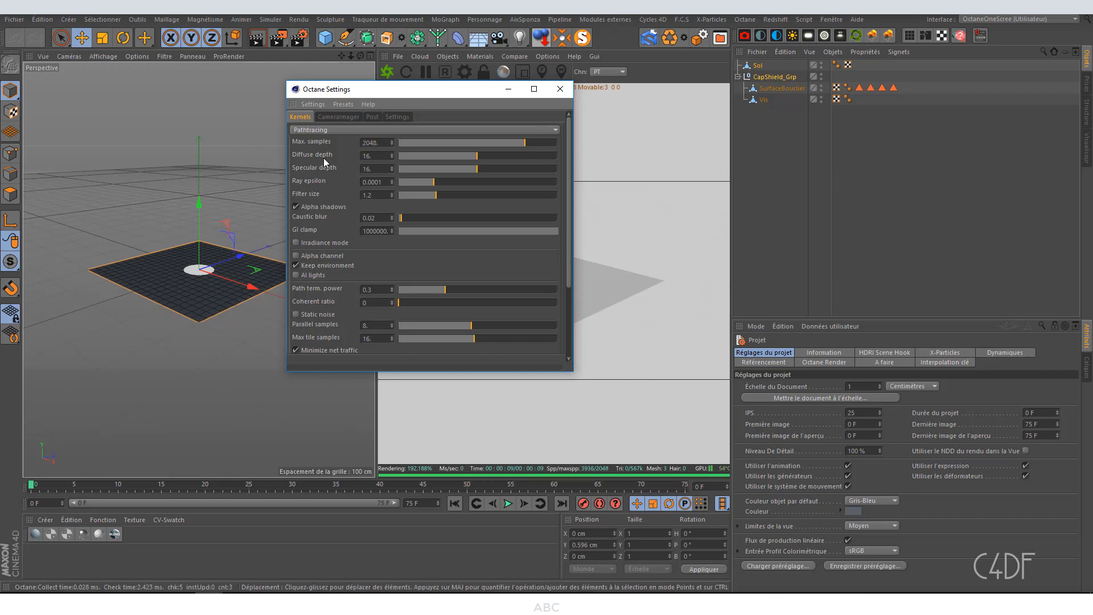
{"action": "key", "text": "Tab"}
{"action": "type", "text": "8"}
{"action": "key", "text": "Return"}
{"action": "key", "text": "Tab"}
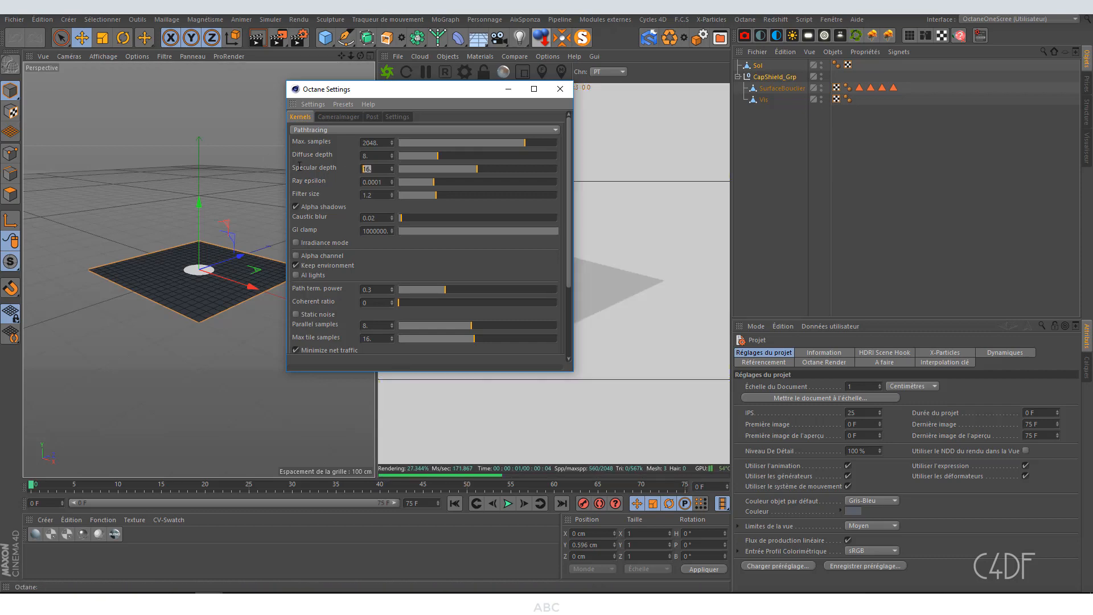
{"action": "type", "text": "0"}
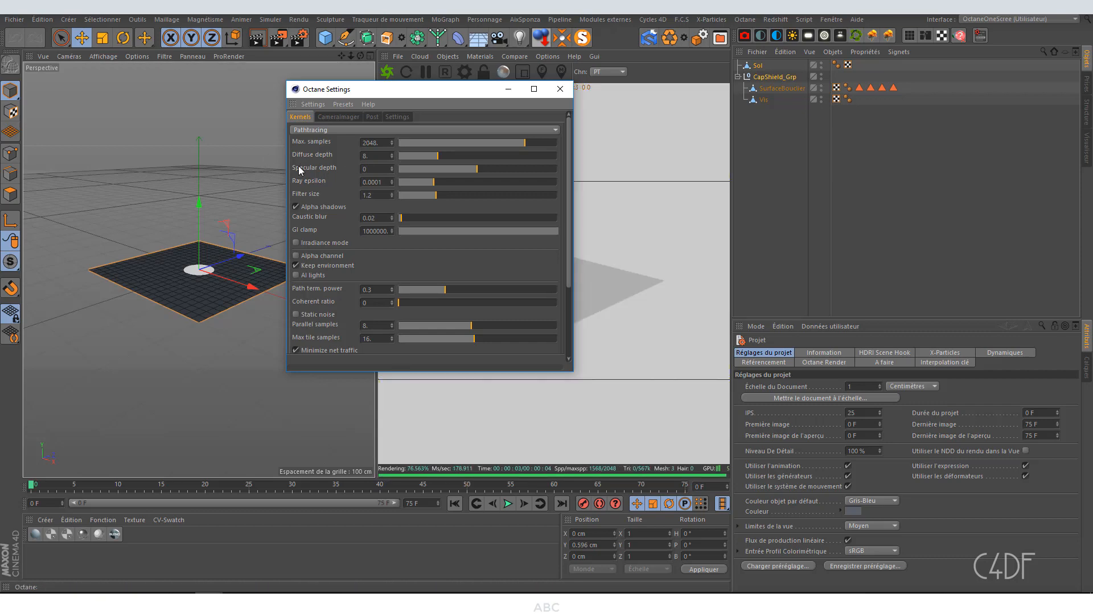
{"action": "key", "text": "Return"}
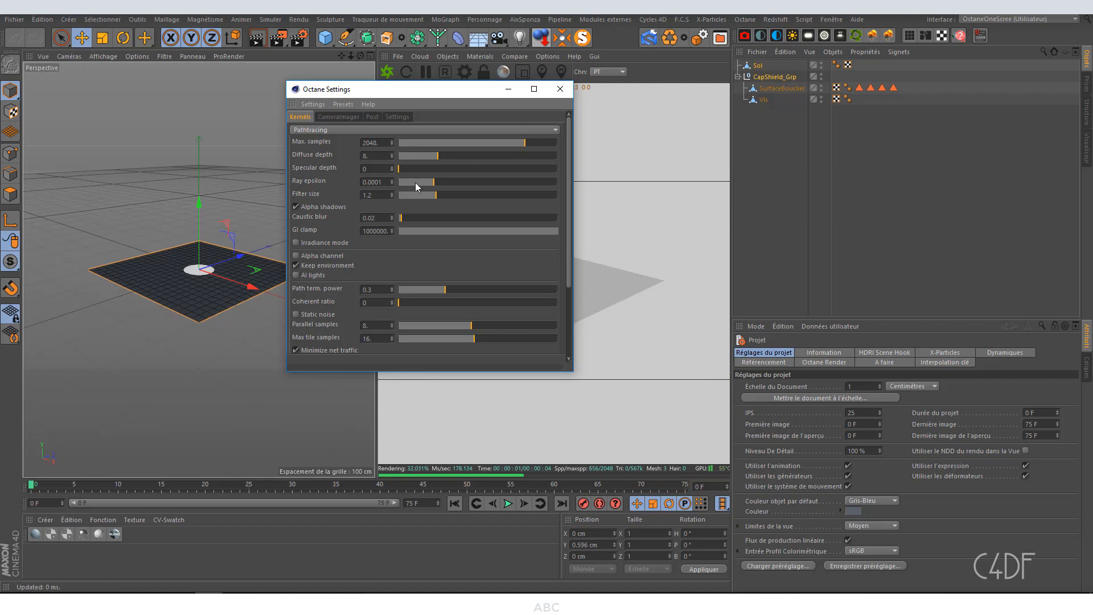
Step: Set the kernel's Caustic blur to 0.2 and GI clamp to 0.8, enable Static noise, and close the Octane settings
{"action": "left_click_drag", "start_coordinate": [383, 217], "coordinate": [208, 219]}
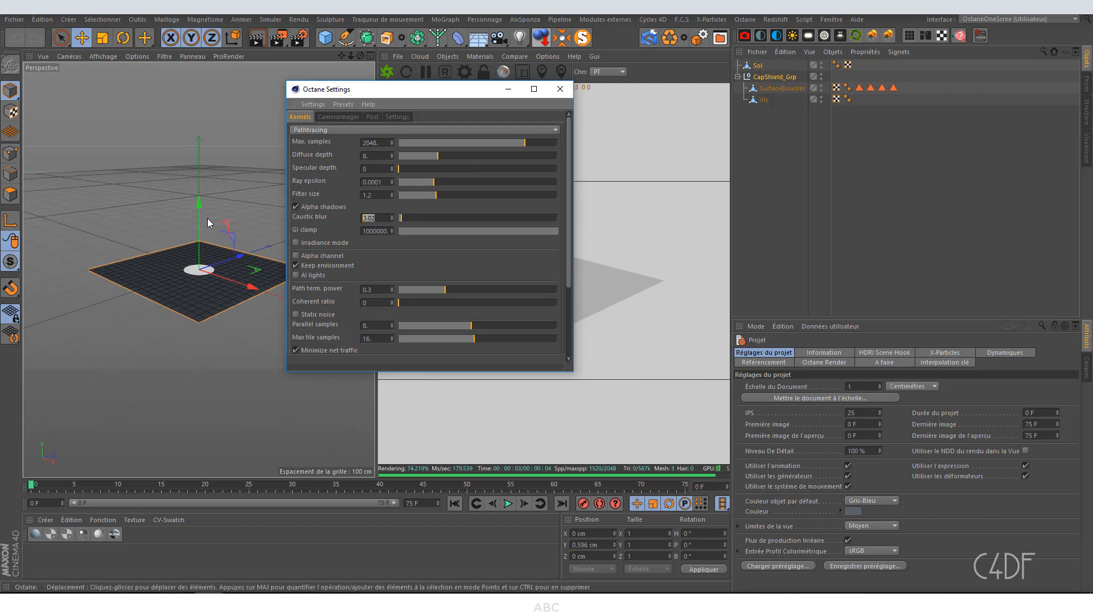
{"action": "type", "text": "0.2"}
{"action": "key", "text": "Return"}
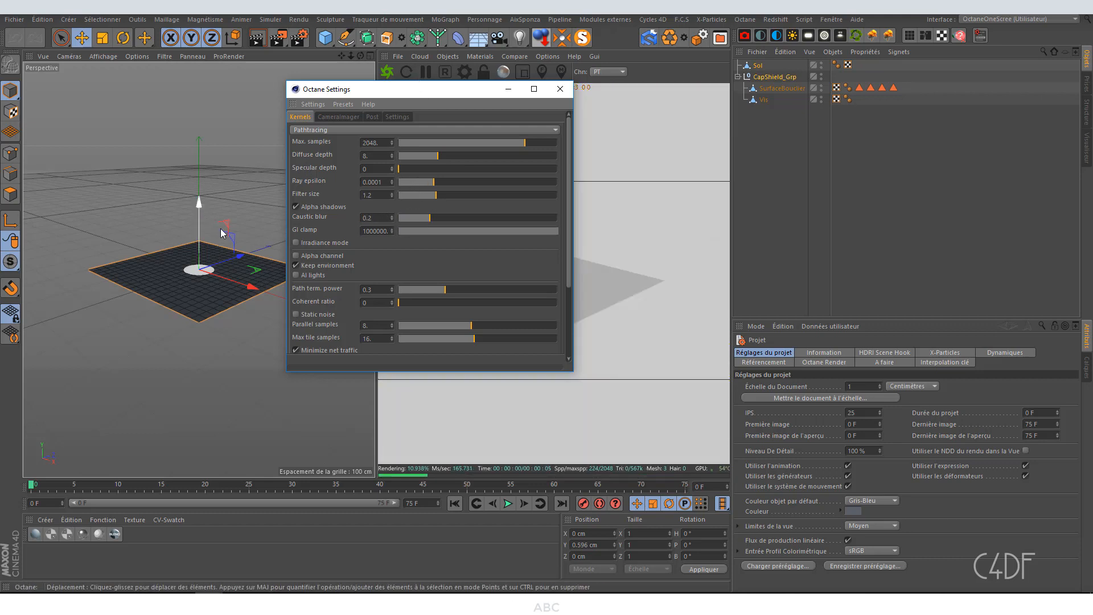
{"action": "left_click_drag", "start_coordinate": [389, 232], "coordinate": [324, 231]}
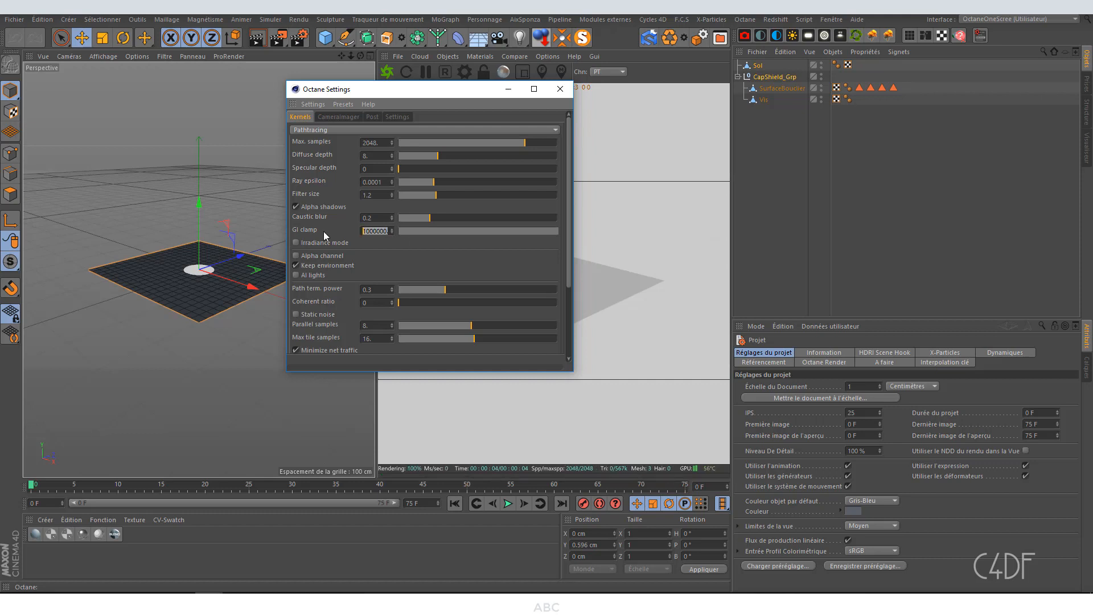
{"action": "type", "text": "0.8"}
{"action": "key", "text": "Return"}
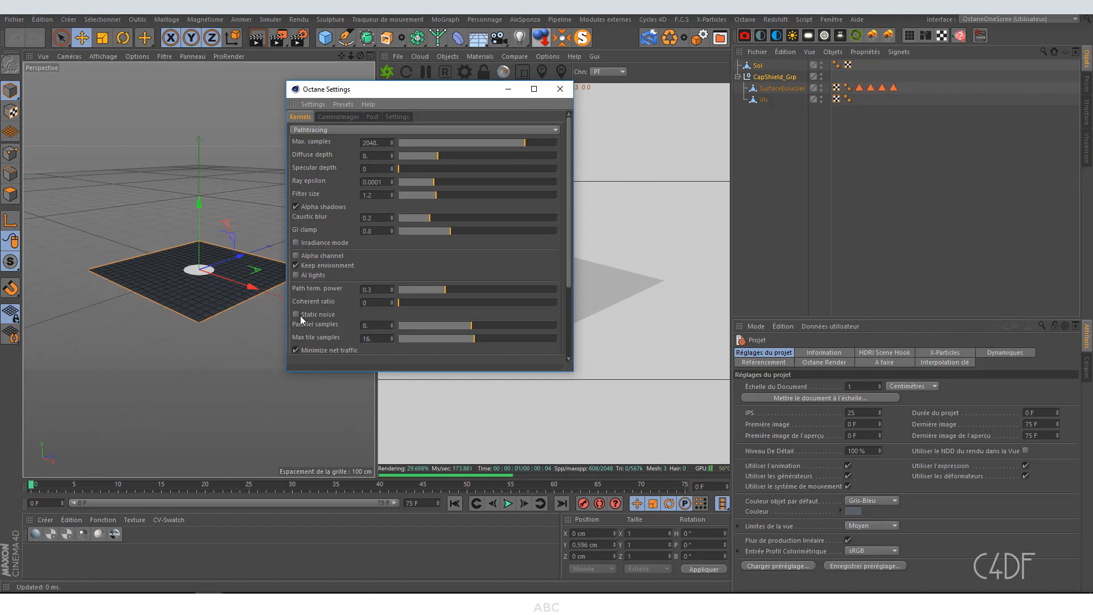
{"action": "left_click", "coordinate": [296, 315]}
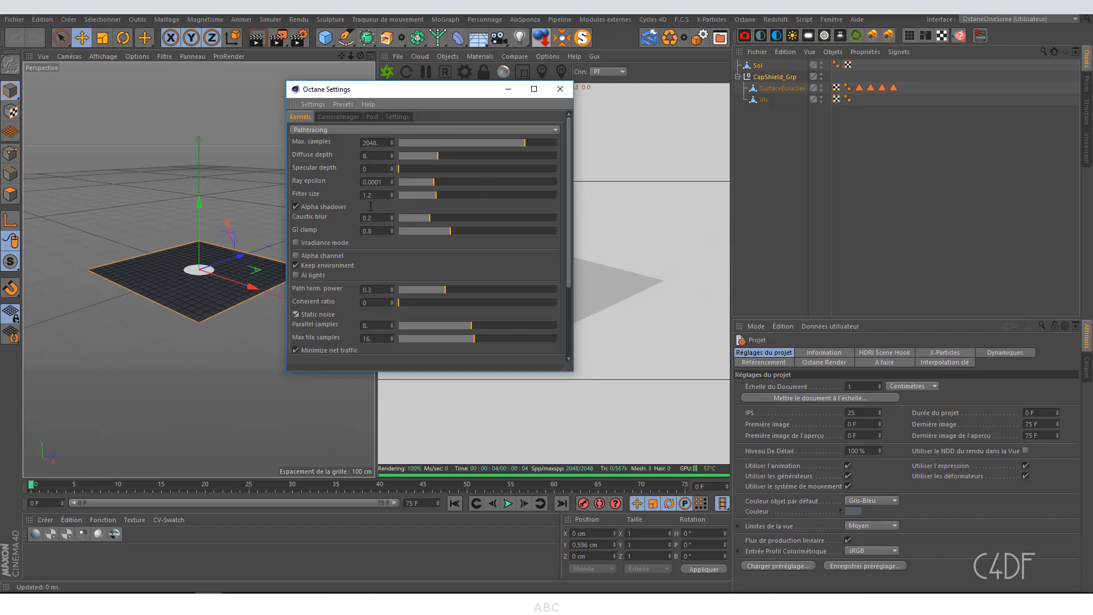
{"action": "left_click", "coordinate": [560, 89]}
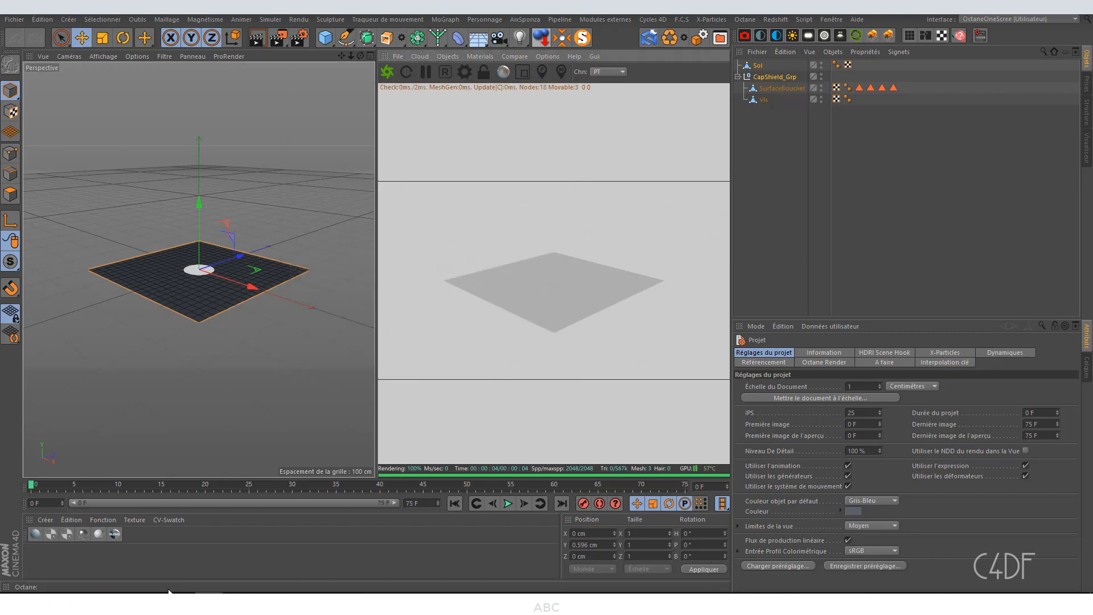
Step: Create a new Octane material and name it MetalBlue
{"action": "left_click", "coordinate": [44, 520]}
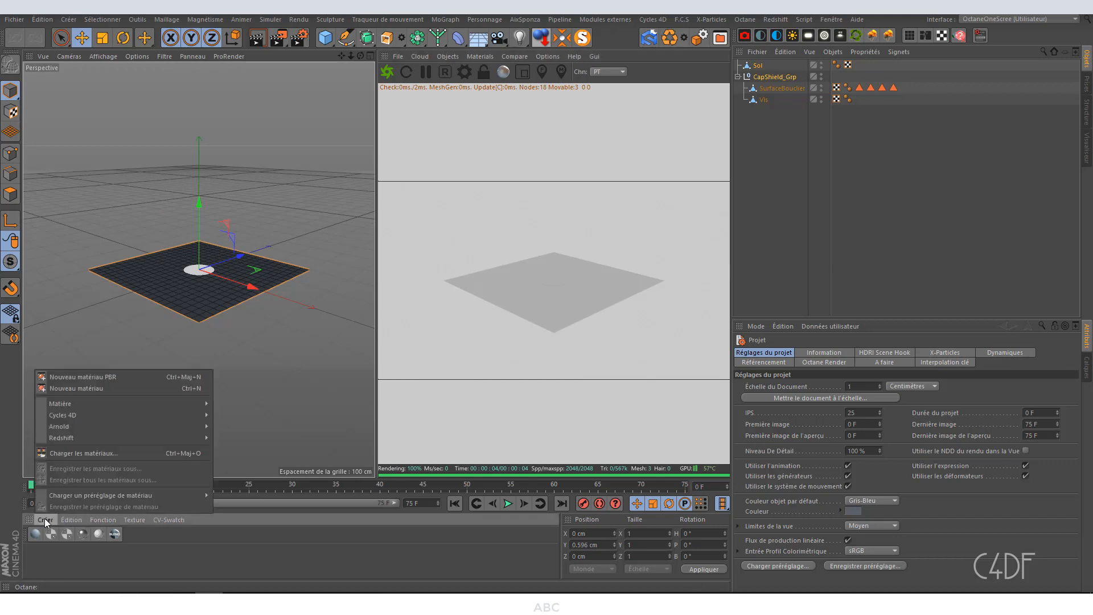
{"action": "mouse_move", "coordinate": [66, 402]}
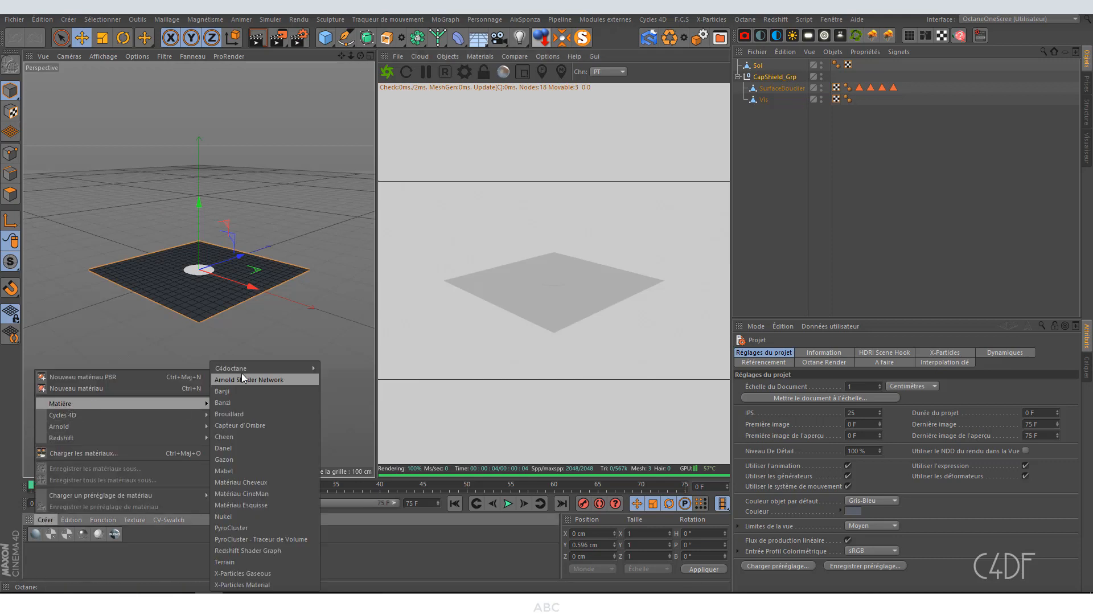
{"action": "mouse_move", "coordinate": [256, 369]}
{"action": "left_click", "coordinate": [347, 378]}
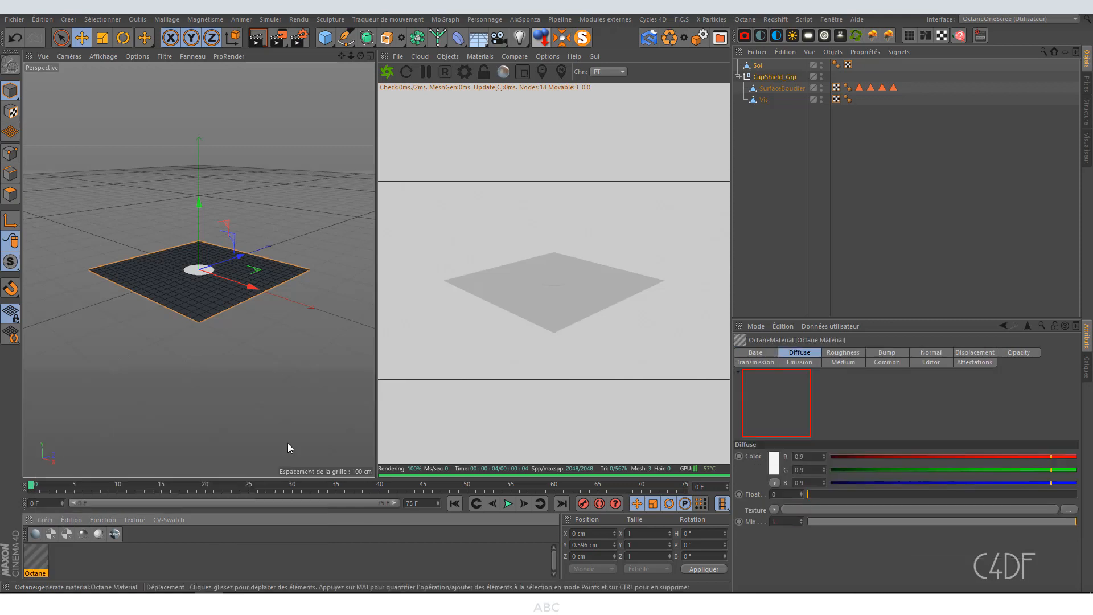
{"action": "double_click", "coordinate": [36, 557]}
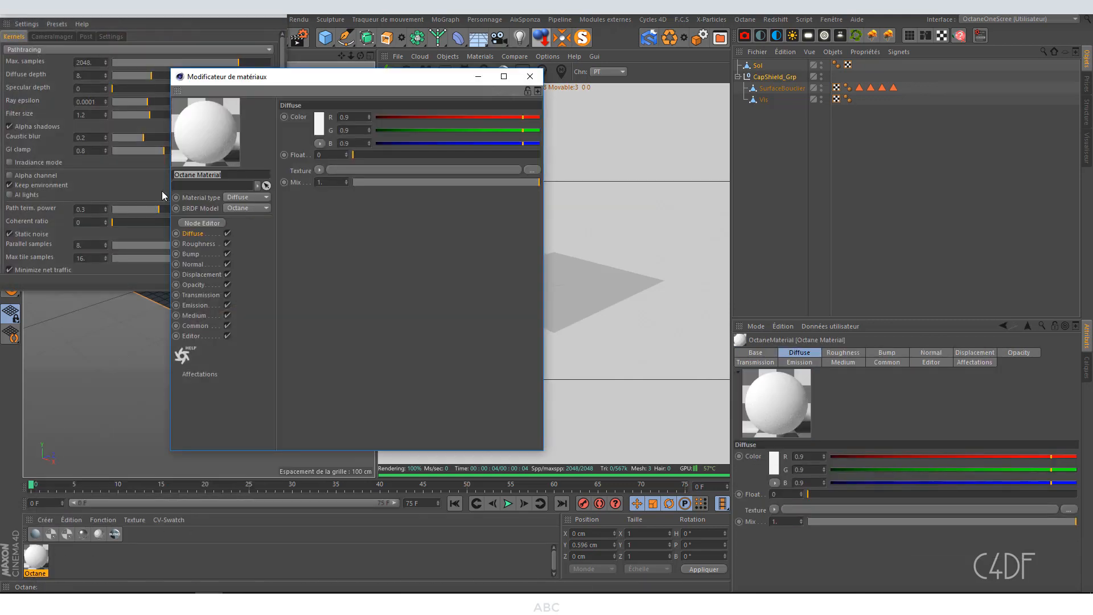
{"action": "type", "text": "MetalBlue"}
{"action": "key", "text": "Return"}
Step: Set MetalBlue's diffuse colour to a blue with hue 225°, saturation 100% and brightness 82%
{"action": "left_click", "coordinate": [319, 130]}
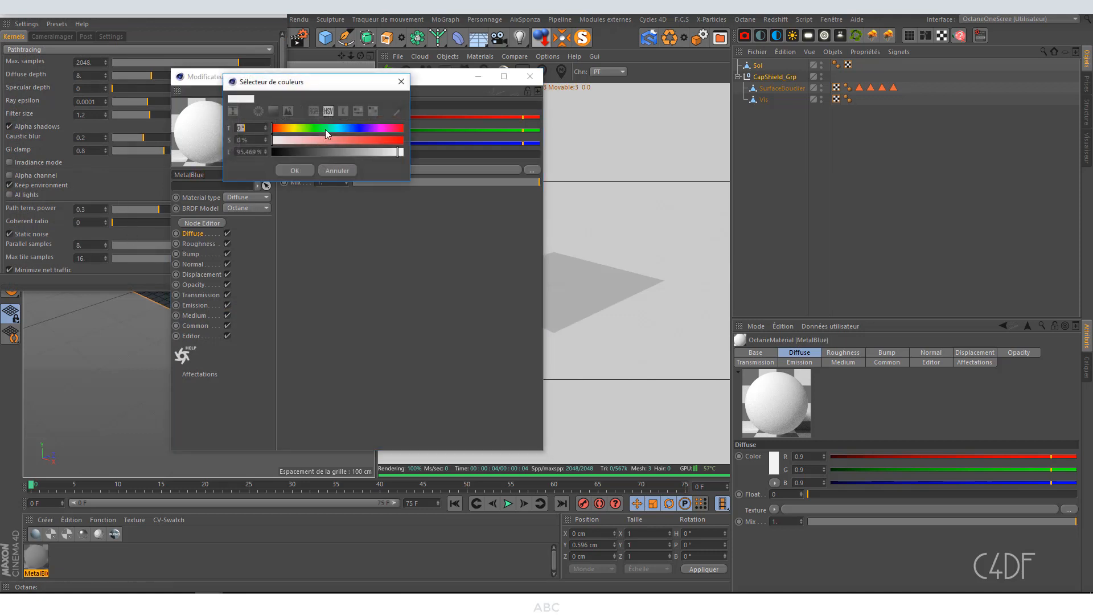
{"action": "left_click_drag", "start_coordinate": [349, 128], "coordinate": [354, 127]}
{"action": "left_click_drag", "start_coordinate": [288, 140], "coordinate": [464, 143]}
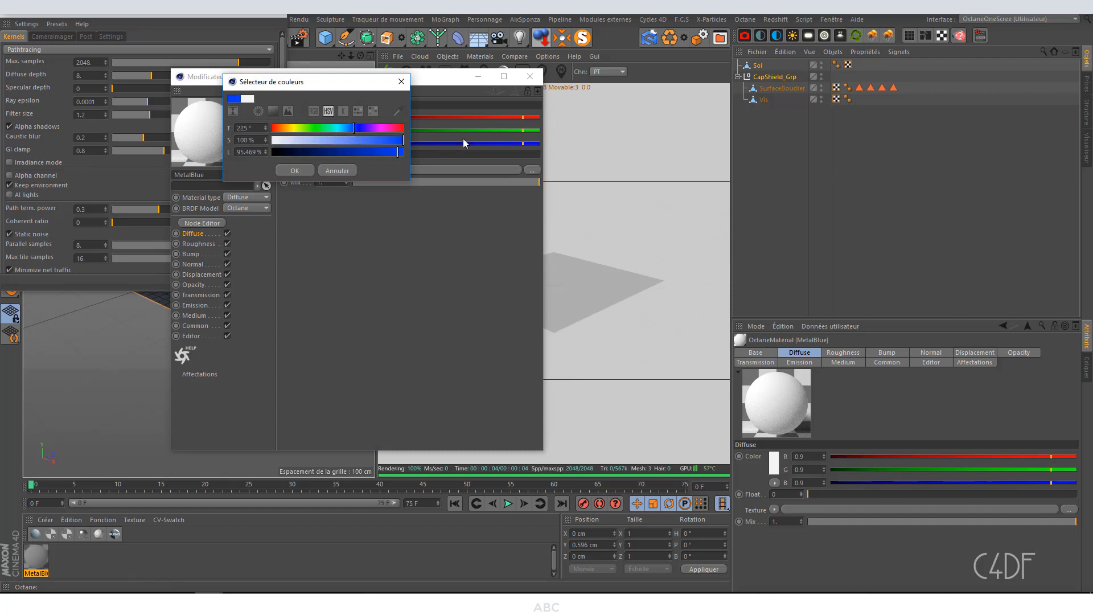
{"action": "left_click", "coordinate": [402, 152]}
{"action": "left_click_drag", "start_coordinate": [400, 152], "coordinate": [379, 152]}
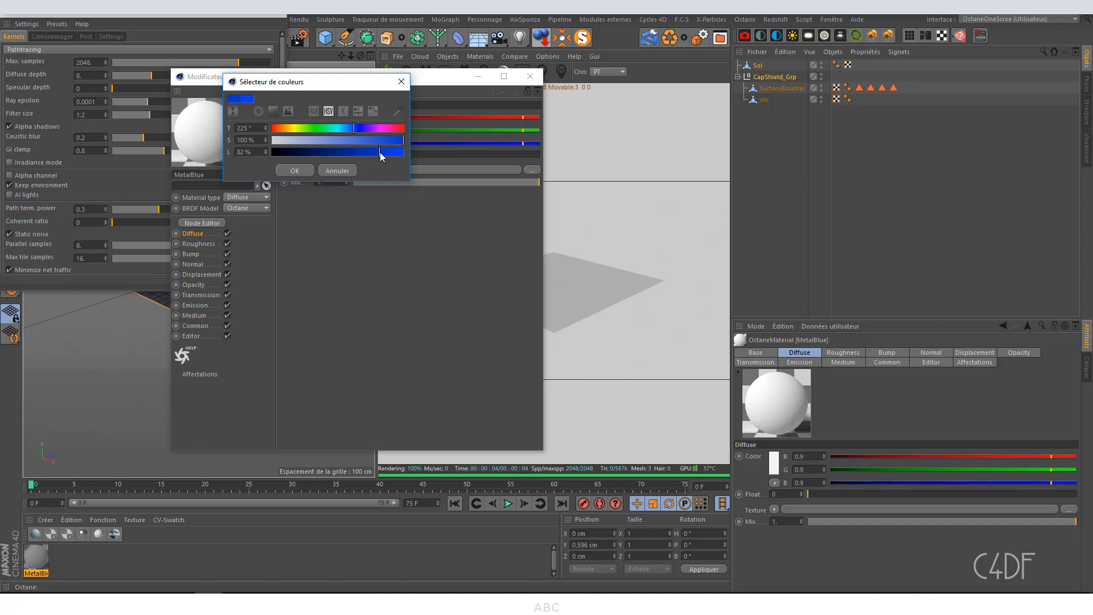
{"action": "left_click", "coordinate": [294, 170]}
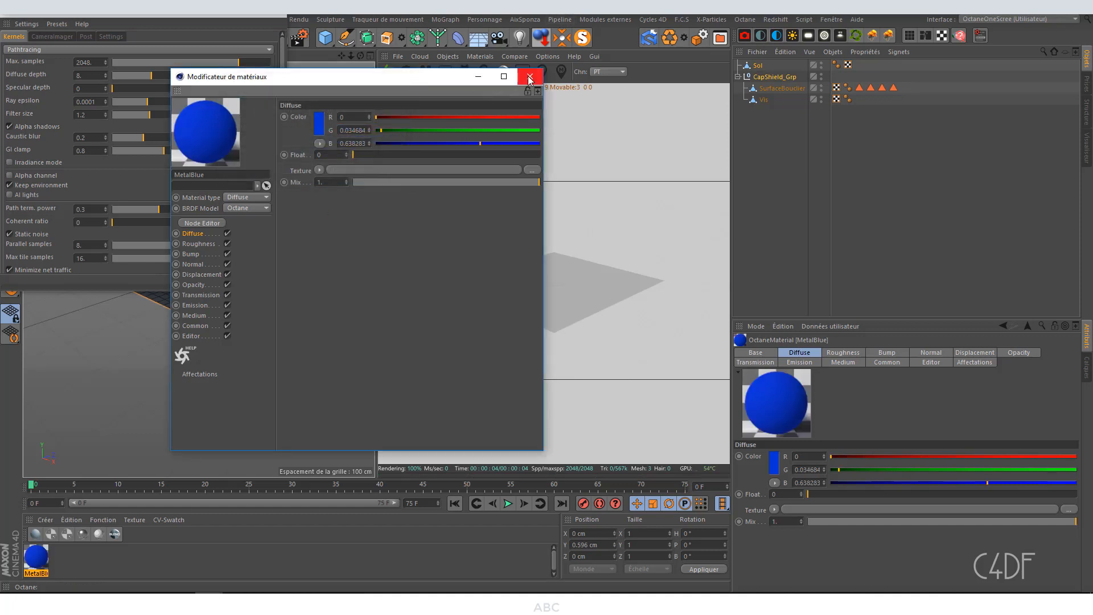
{"action": "left_click", "coordinate": [529, 77]}
Step: Duplicate the MetalBlue material and rename the copy MetalRouge
{"action": "left_click_drag", "start_coordinate": [45, 560], "coordinate": [57, 560], "text": "ctrl"}
{"action": "double_click", "coordinate": [67, 557]}
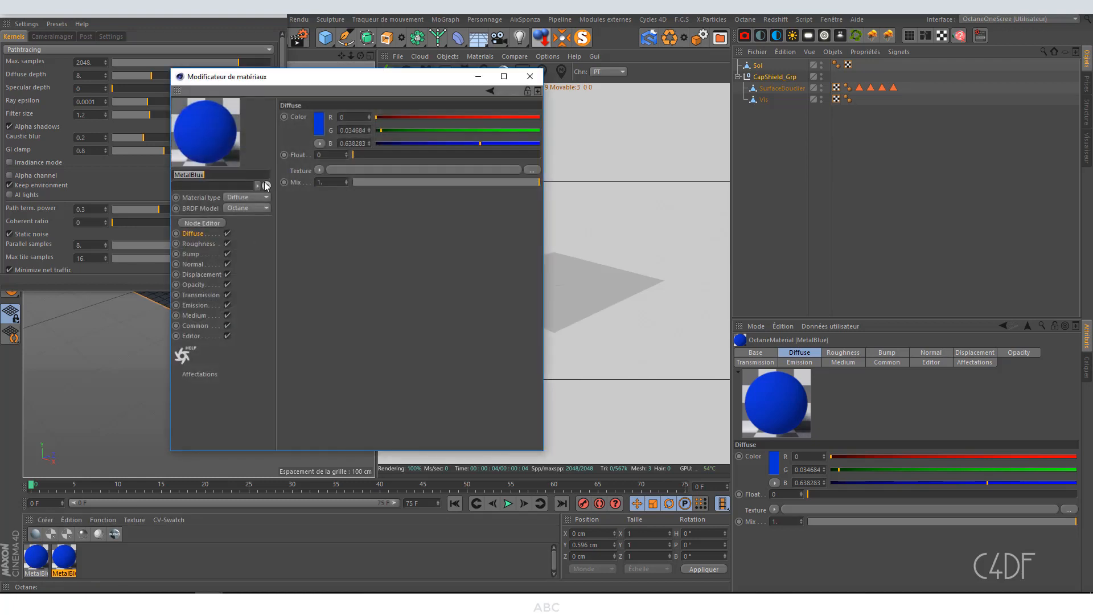
{"action": "left_click", "coordinate": [237, 175]}
{"action": "key", "text": "Return"}
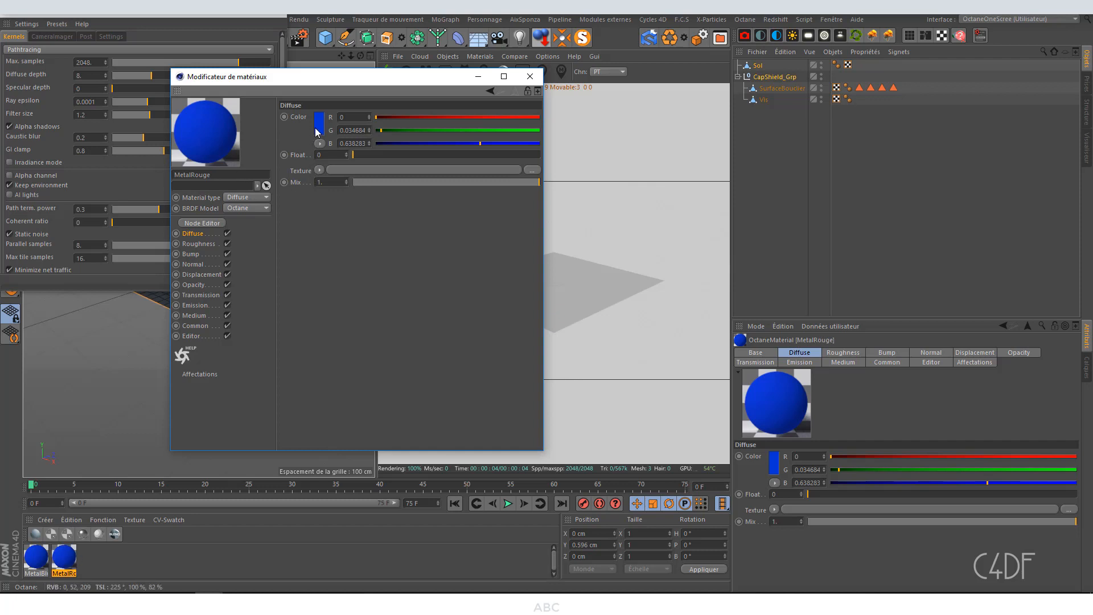
Step: Set MetalRouge's diffuse colour to pure red with RGB 1, 0, 0, and close the material editor
{"action": "left_click", "coordinate": [315, 127]}
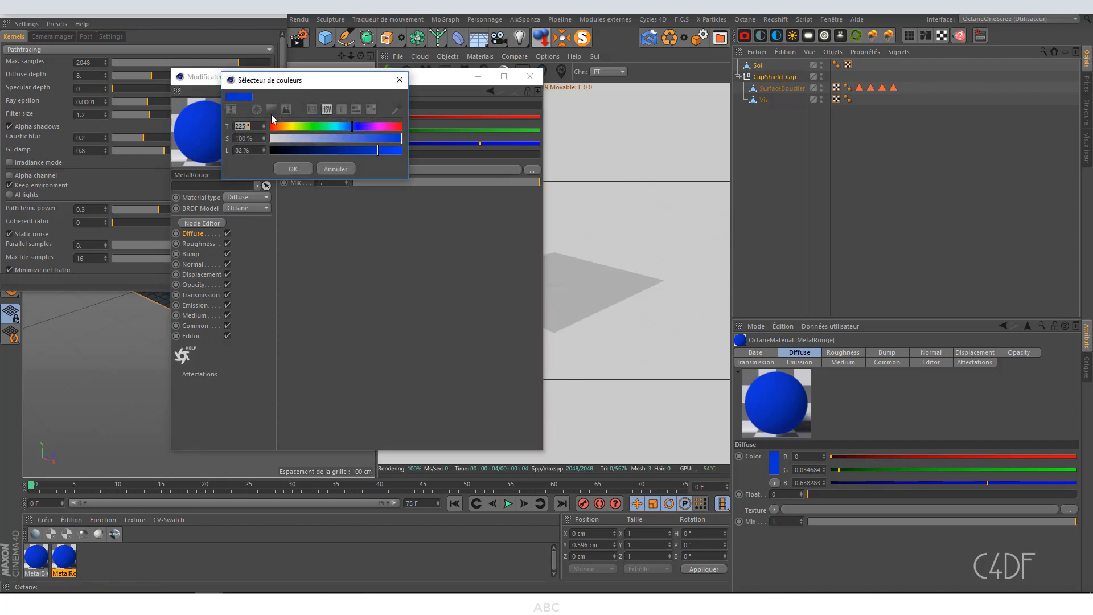
{"action": "left_click", "coordinate": [271, 111]}
{"action": "mouse_move", "coordinate": [354, 198]}
{"action": "left_mouse_down"}
{"action": "mouse_move", "coordinate": [365, 156]}
{"action": "mouse_move", "coordinate": [360, 130]}
{"action": "mouse_move", "coordinate": [341, 124]}
{"action": "left_mouse_up"}
{"action": "left_click", "coordinate": [294, 293]}
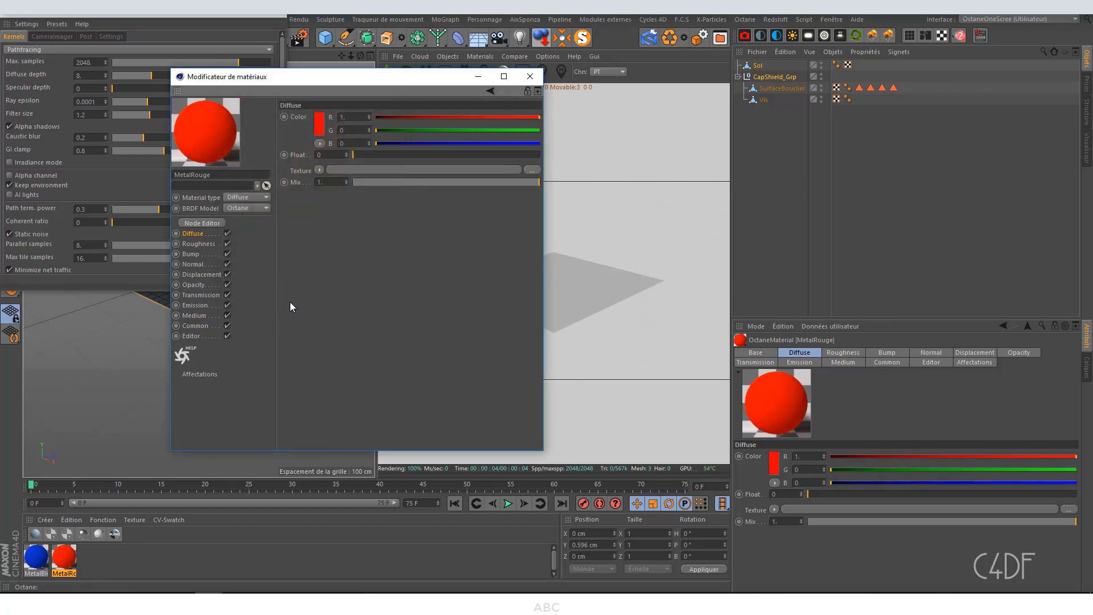
{"action": "left_click", "coordinate": [530, 76]}
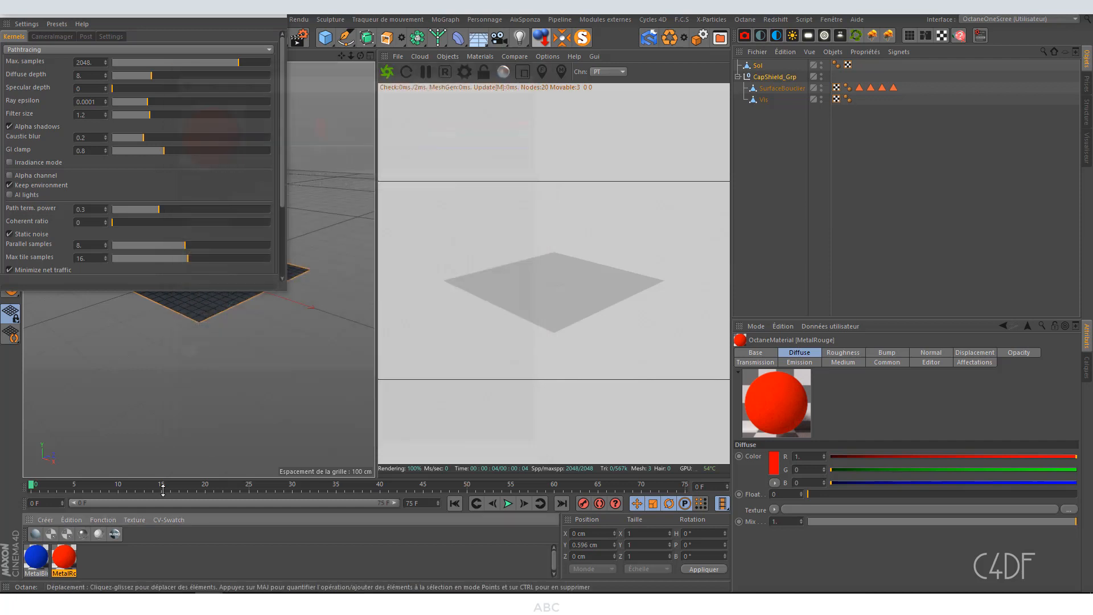
Step: Duplicate the MetalRouge material and rename the copy MetalBlanc
{"action": "left_click_drag", "start_coordinate": [63, 561], "coordinate": [91, 560], "text": "ctrl"}
{"action": "double_click", "coordinate": [91, 558]}
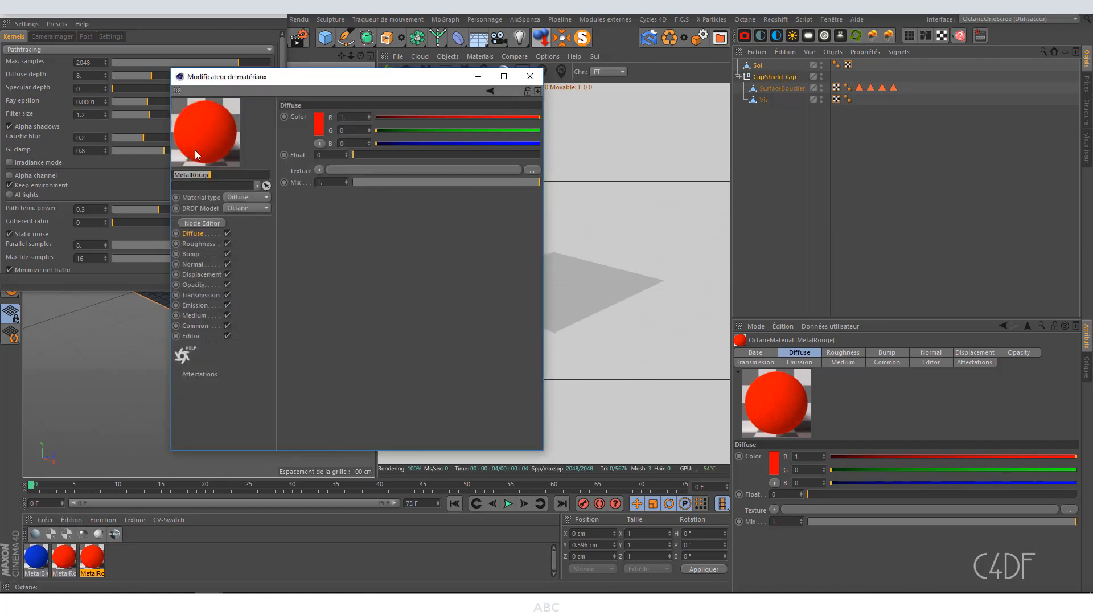
{"action": "left_click", "coordinate": [235, 175]}
{"action": "key", "text": "Return"}
Step: Set MetalBlanc's diffuse colour to white with saturation 0% and brightness 100%, and close the material editor
{"action": "left_click", "coordinate": [320, 123]}
{"action": "left_click_drag", "start_coordinate": [342, 148], "coordinate": [406, 149]}
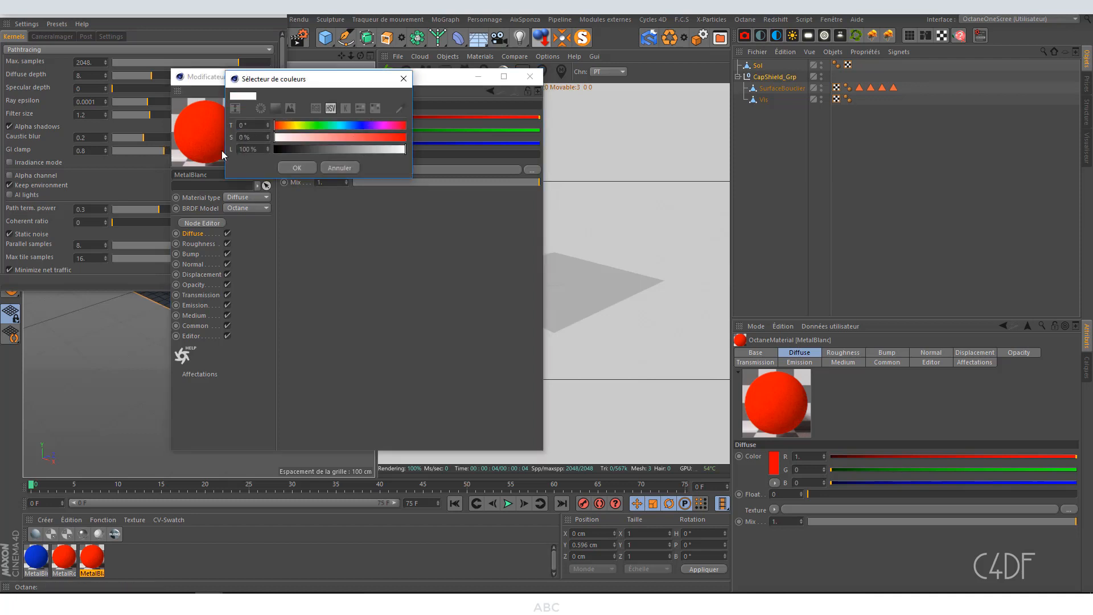
{"action": "left_click", "coordinate": [296, 168]}
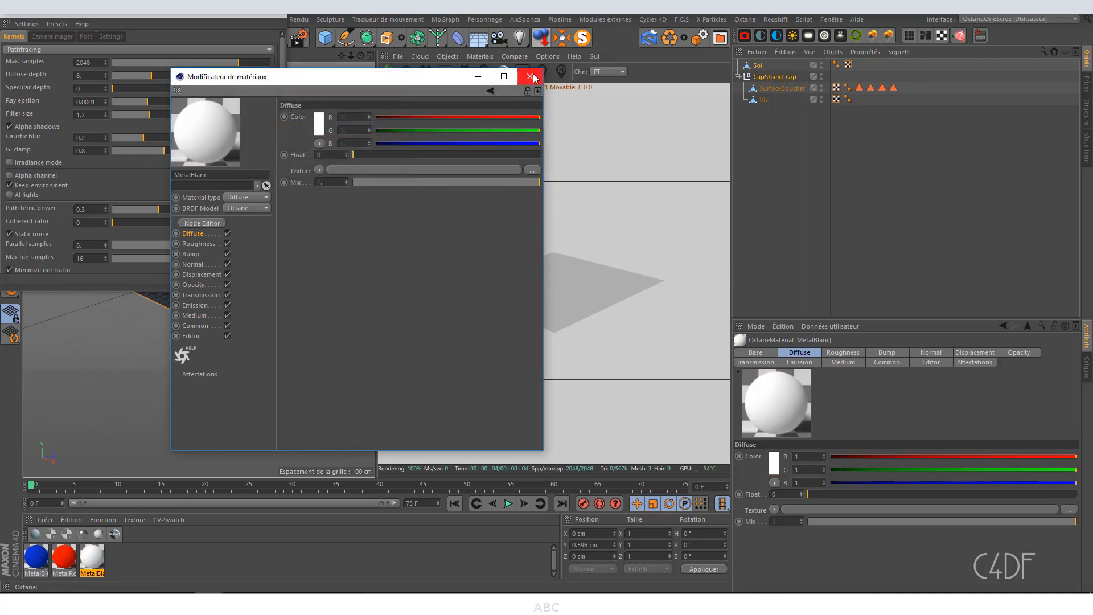
{"action": "left_click", "coordinate": [530, 77]}
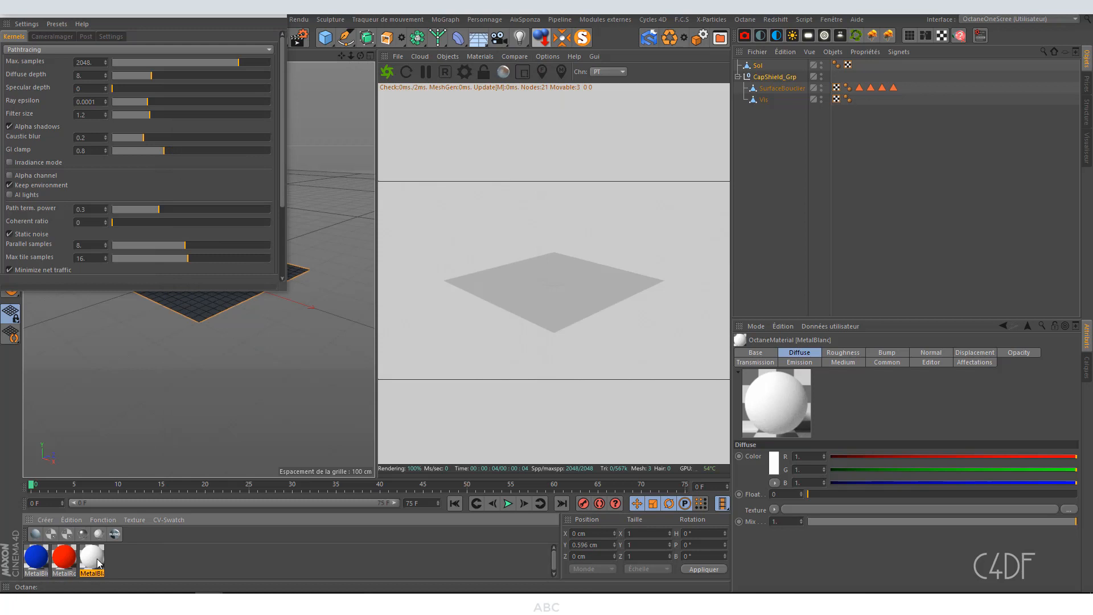
Step: Duplicate the MetalBlanc material and rename the copy MetalEtoile
{"action": "left_click_drag", "start_coordinate": [97, 560], "coordinate": [121, 560], "text": "ctrl"}
{"action": "double_click", "coordinate": [120, 558]}
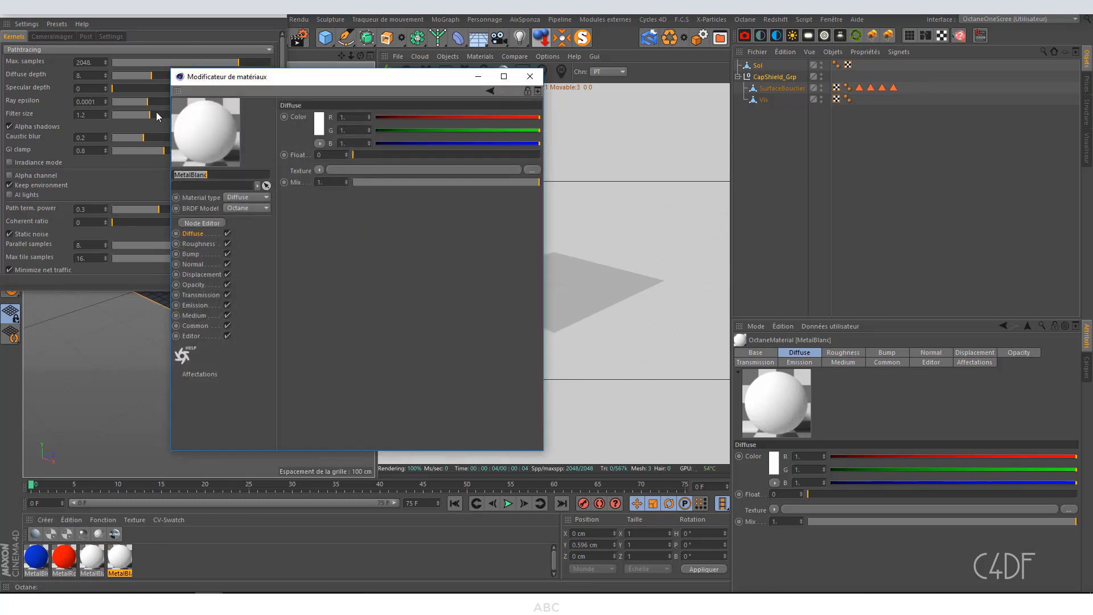
{"action": "left_click", "coordinate": [213, 175]}
{"action": "key", "text": "Return"}
Step: Set MetalEtoile's diffuse colour to a dark grey with 12% brightness, and close the material editor
{"action": "left_click", "coordinate": [235, 198]}
{"action": "left_click", "coordinate": [240, 198]}
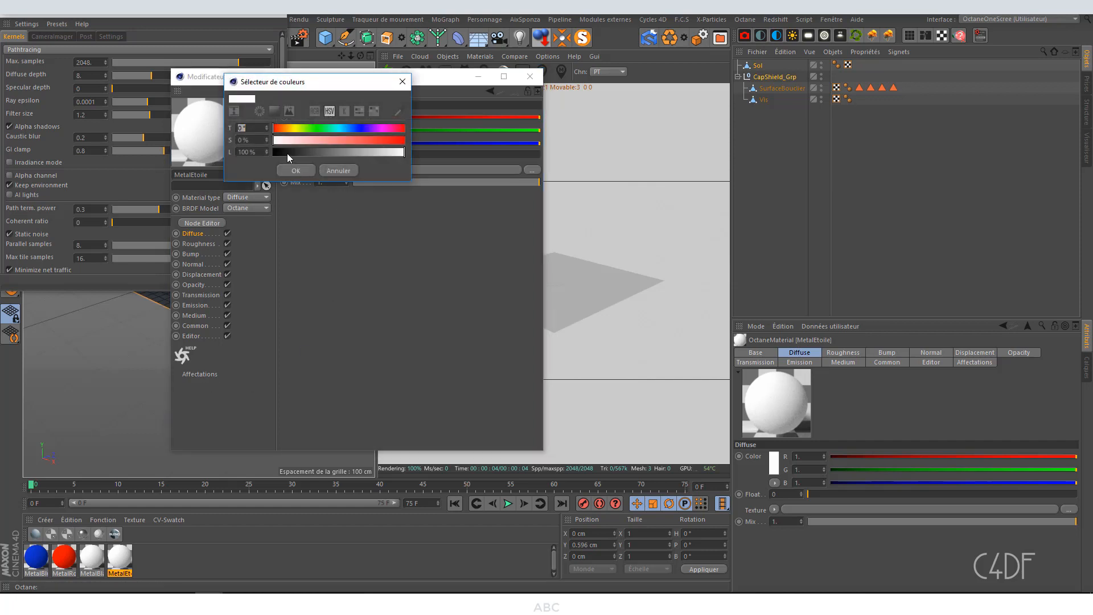
{"action": "mouse_move", "coordinate": [287, 152]}
{"action": "left_mouse_down"}
{"action": "mouse_move", "coordinate": [300, 154]}
{"action": "mouse_move", "coordinate": [289, 154]}
{"action": "left_mouse_up"}
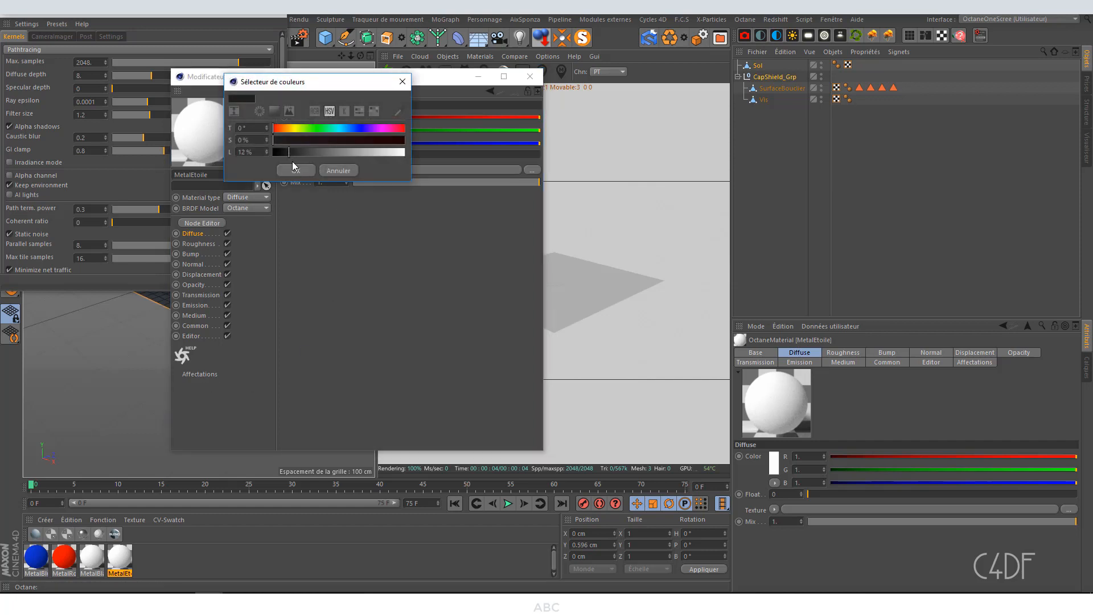
{"action": "left_click", "coordinate": [296, 171]}
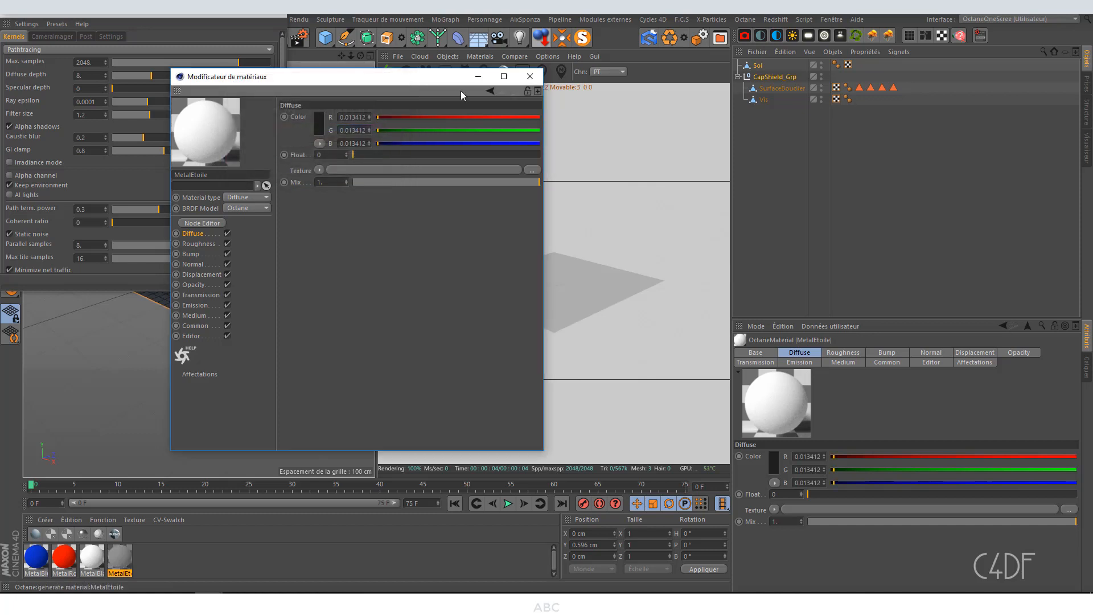
{"action": "left_click", "coordinate": [530, 77]}
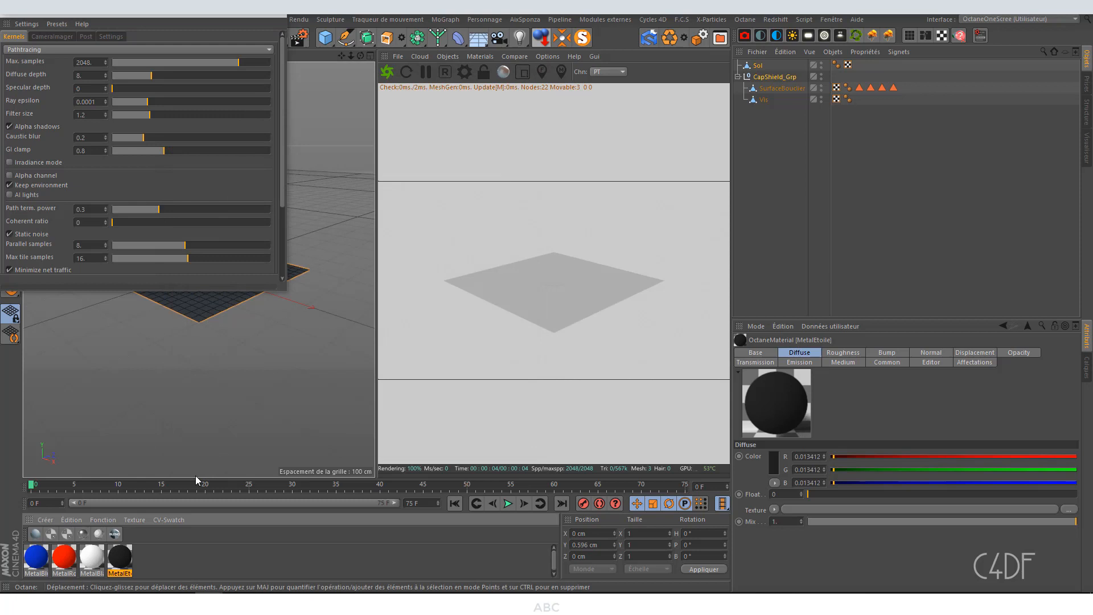
Step: Create a new Octane Material for the floor and name it Sol
{"action": "double_click", "coordinate": [154, 556]}
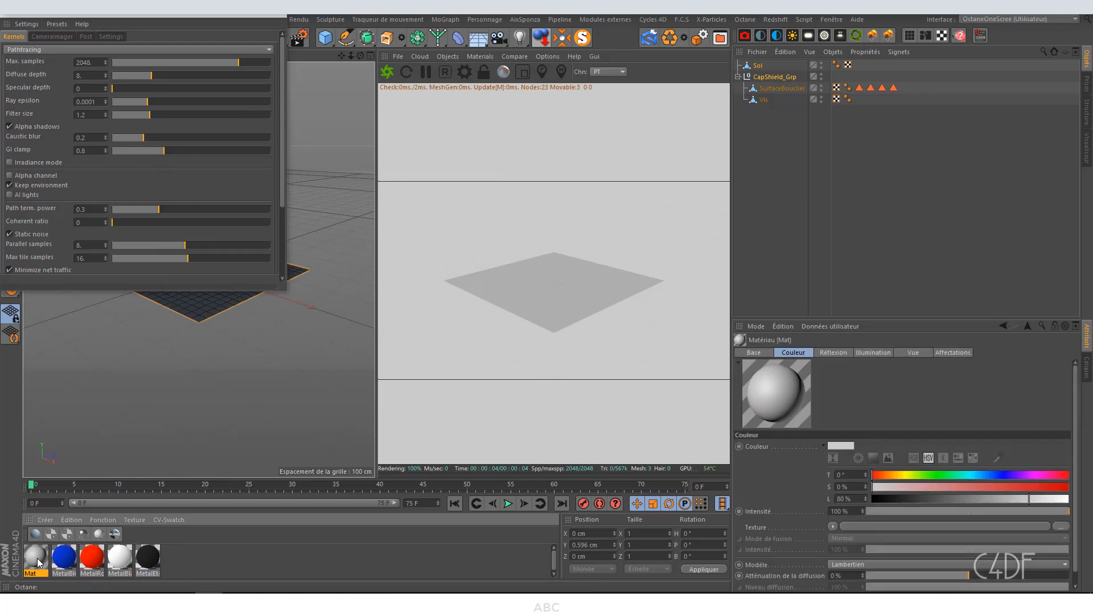
{"action": "key", "text": "Delete"}
{"action": "left_click", "coordinate": [45, 519]}
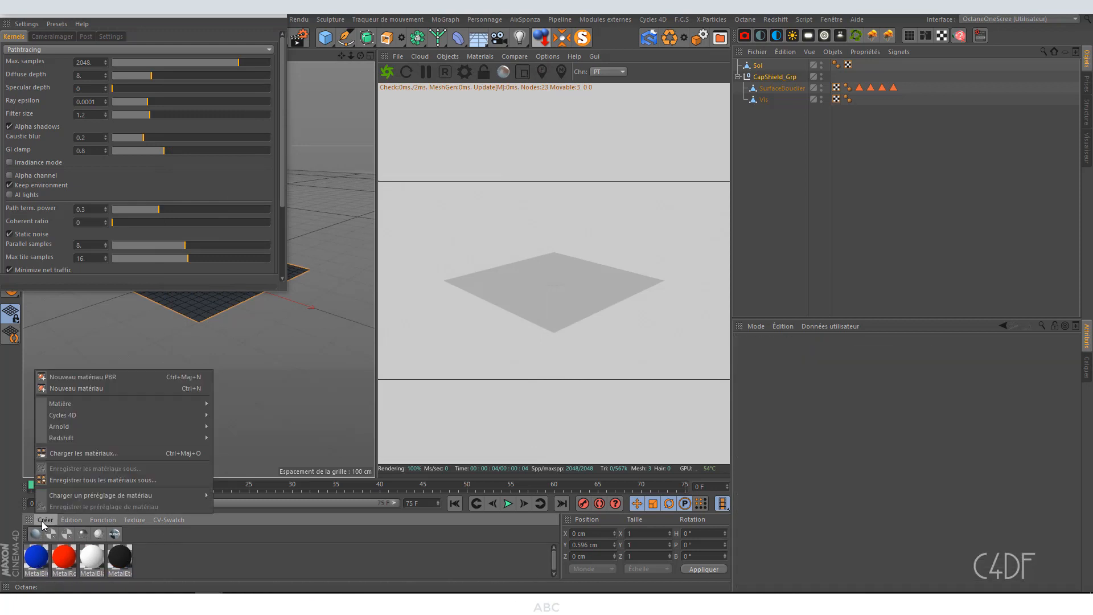
{"action": "mouse_move", "coordinate": [171, 404]}
{"action": "mouse_move", "coordinate": [312, 368]}
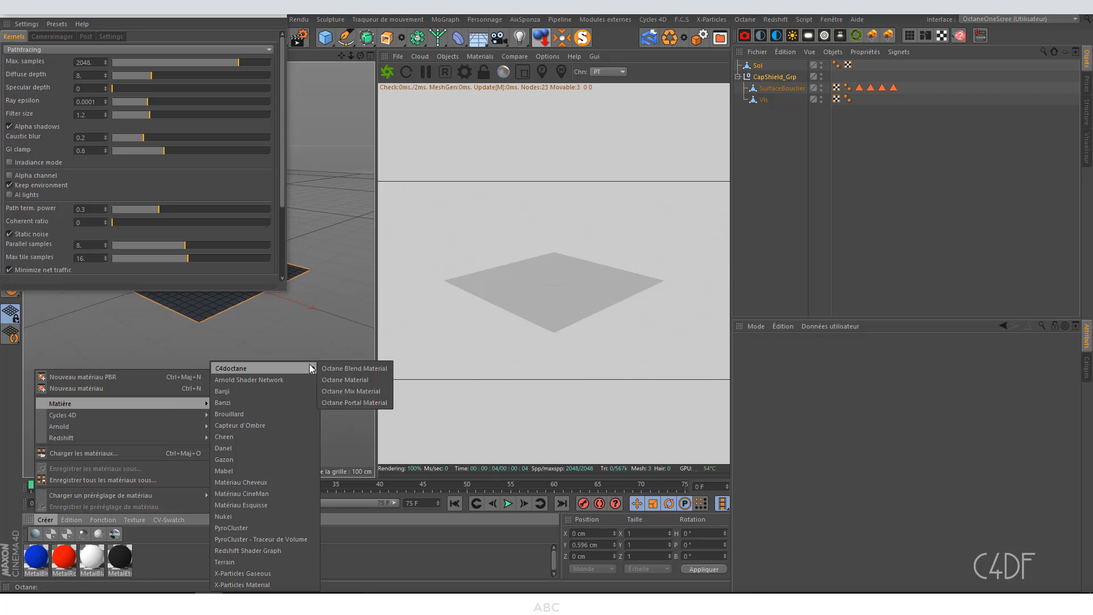
{"action": "left_click", "coordinate": [345, 379]}
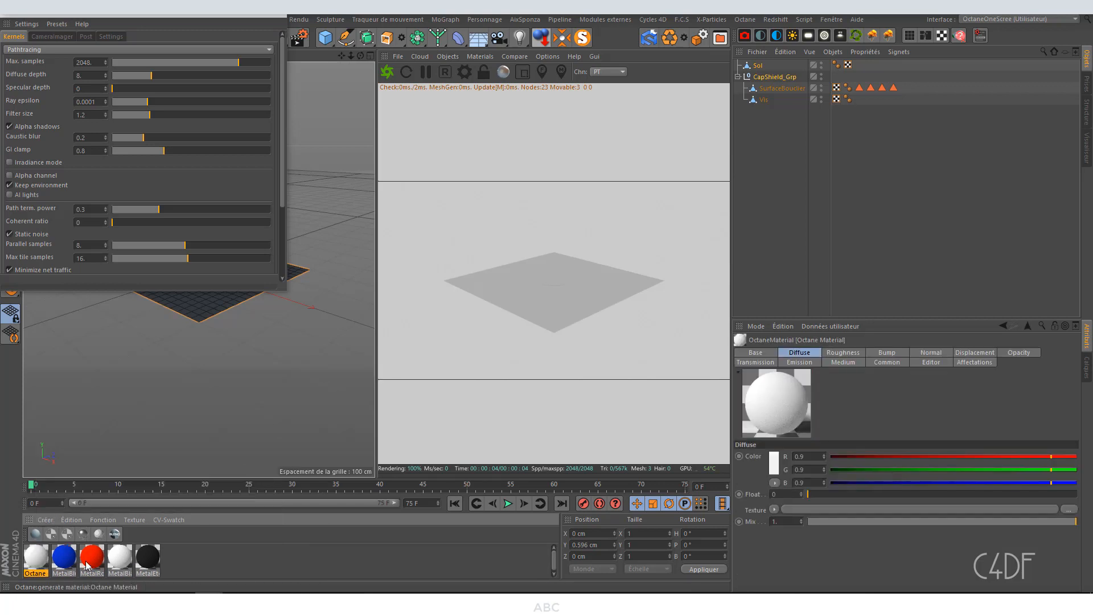
{"action": "double_click", "coordinate": [36, 557]}
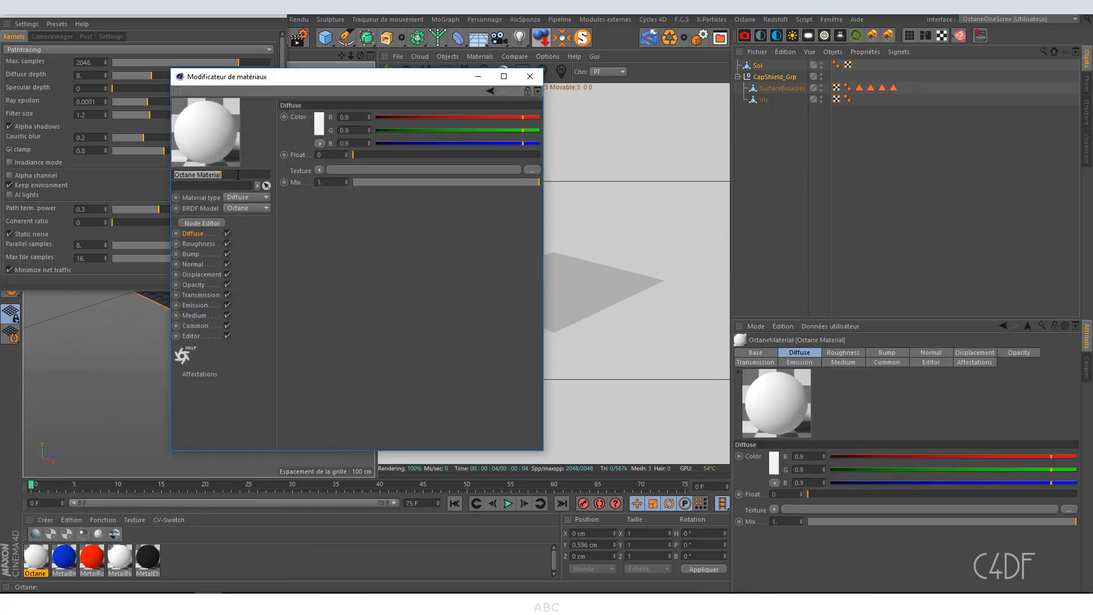
{"action": "type", "text": "Sol"}
{"action": "key", "text": "Return"}
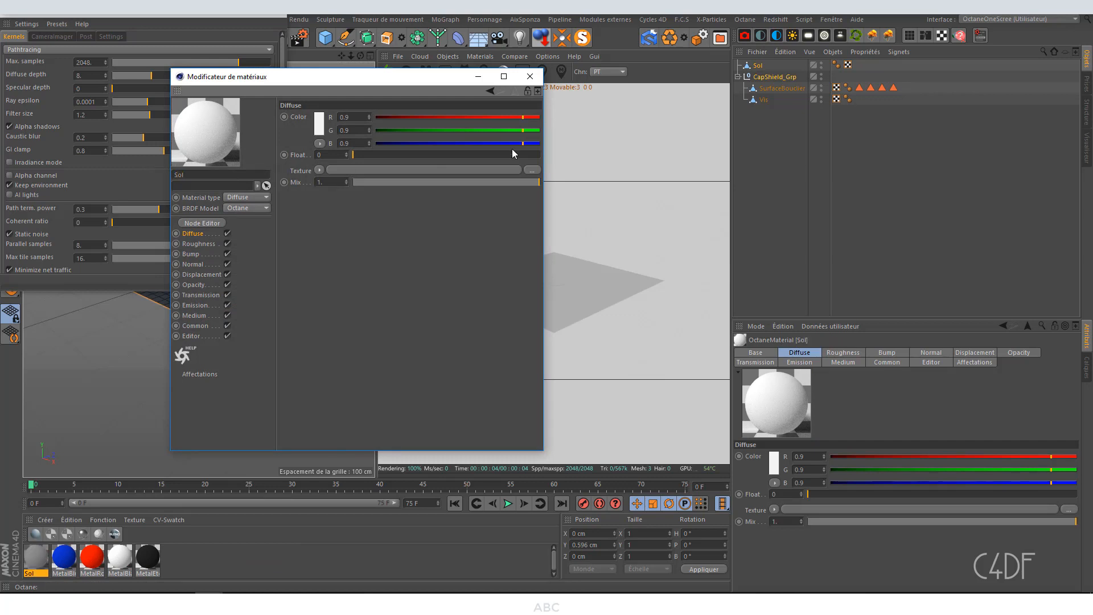
Step: Set the Sol material's diffuse colour to near-black with RGB values of about 0.005
{"action": "left_click", "coordinate": [319, 124]}
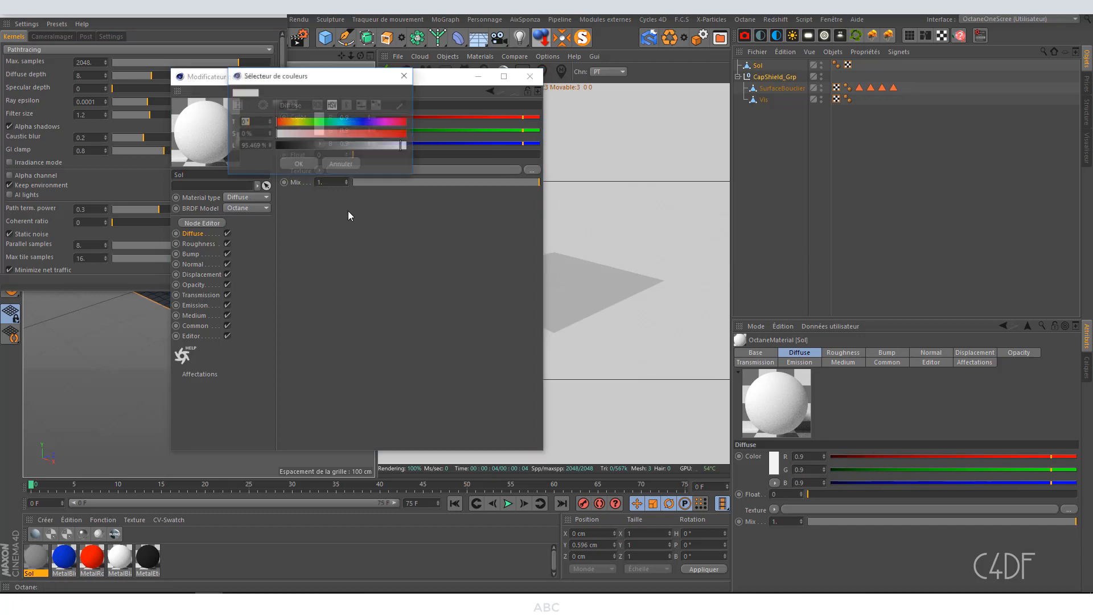
{"action": "left_click_drag", "start_coordinate": [394, 148], "coordinate": [284, 146]}
{"action": "left_click", "coordinate": [299, 165]}
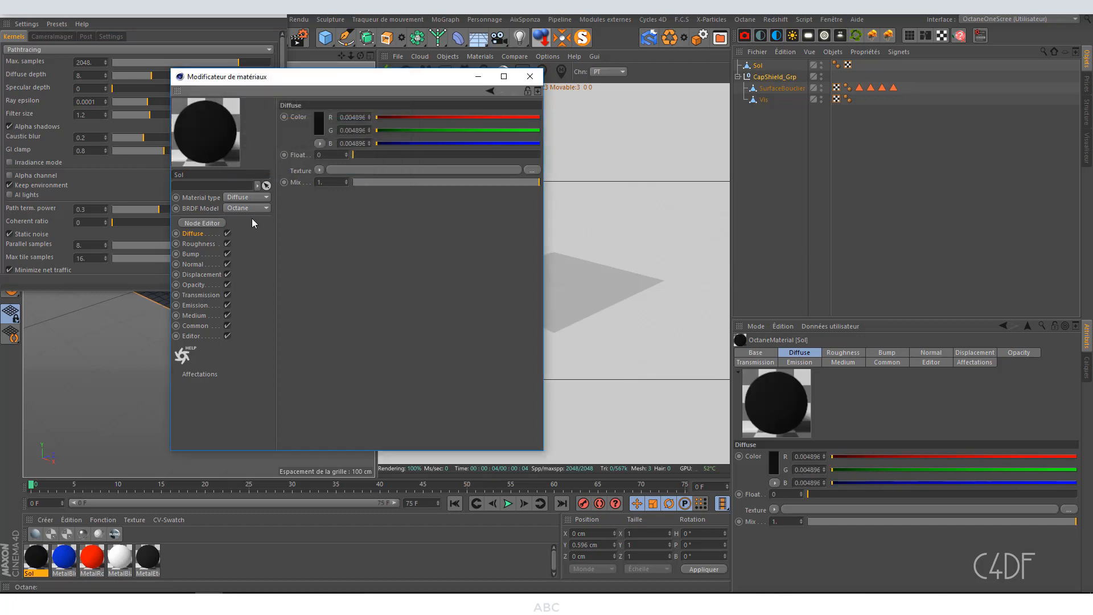
Step: Change the Sol material's type to Glossy, set its roughness to about 0.64, and close the material editor
{"action": "left_click", "coordinate": [240, 196]}
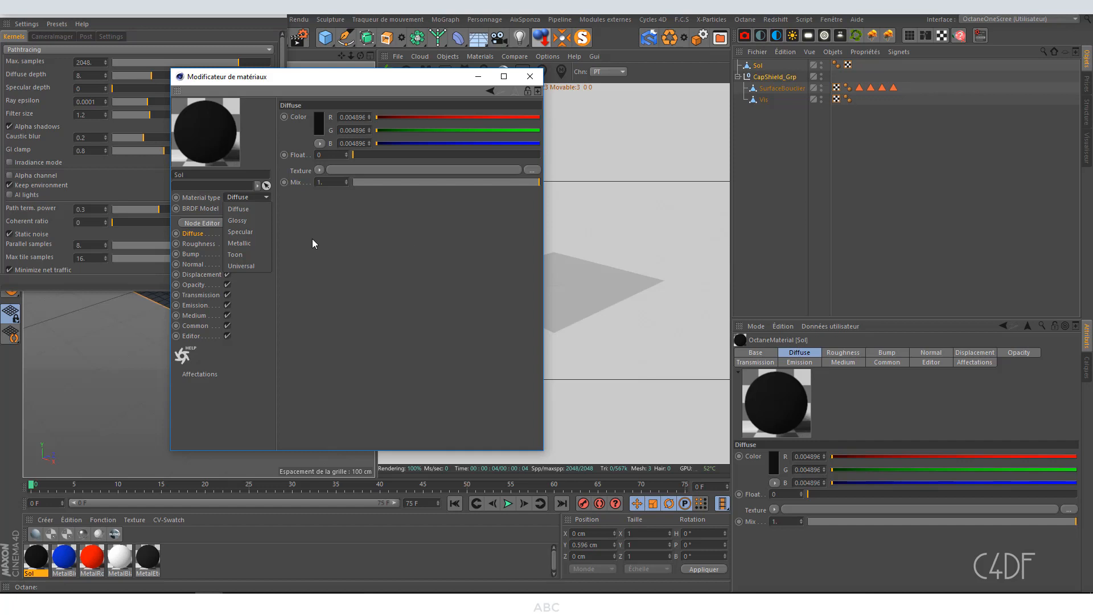
{"action": "left_click", "coordinate": [245, 221]}
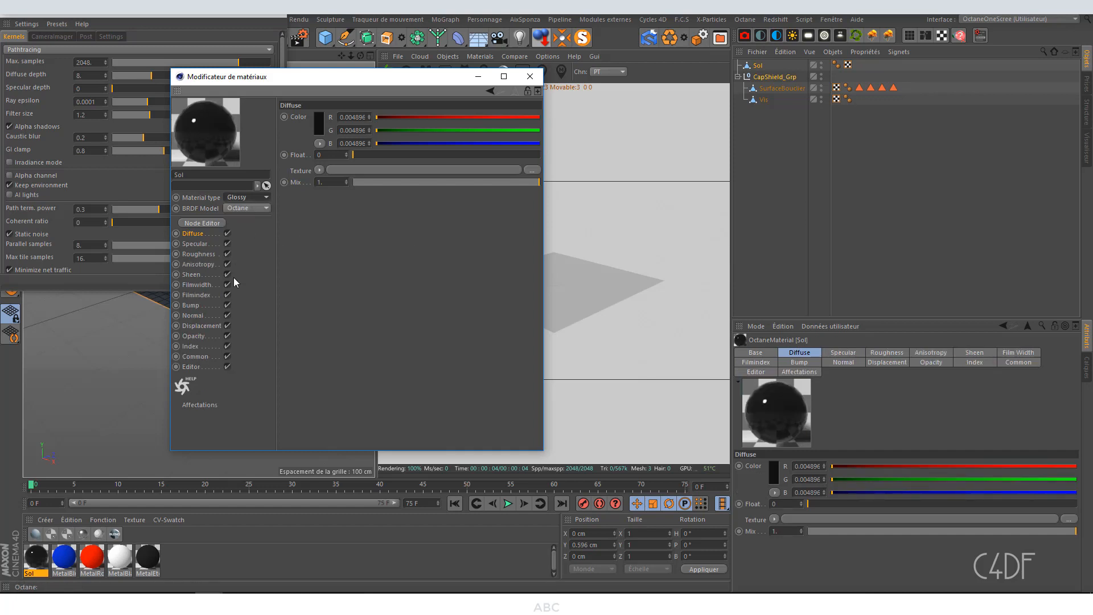
{"action": "left_click", "coordinate": [203, 254]}
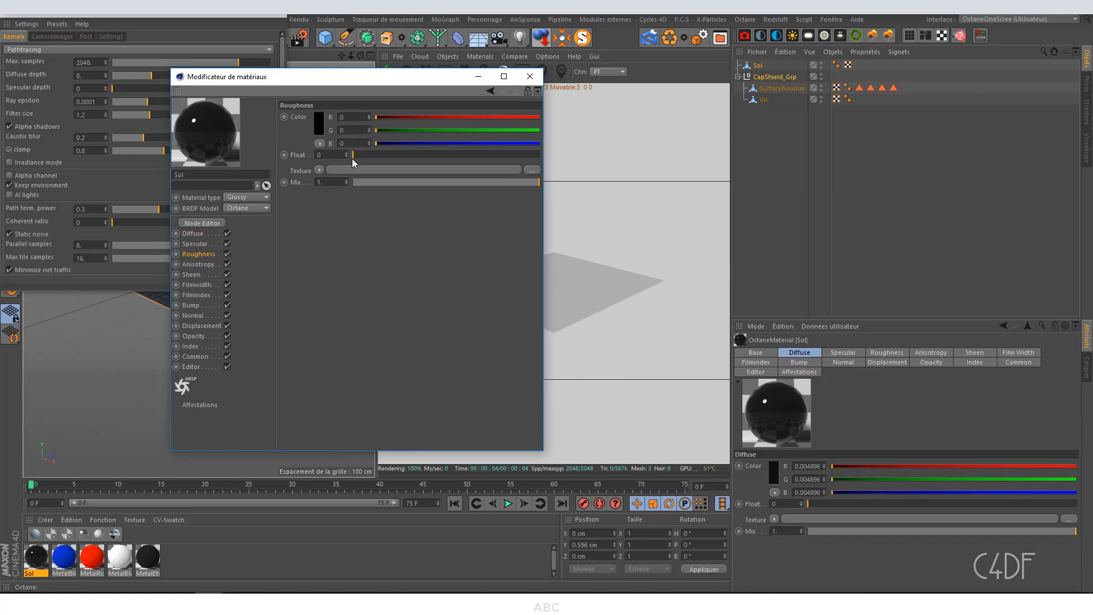
{"action": "left_click_drag", "start_coordinate": [354, 156], "coordinate": [473, 156]}
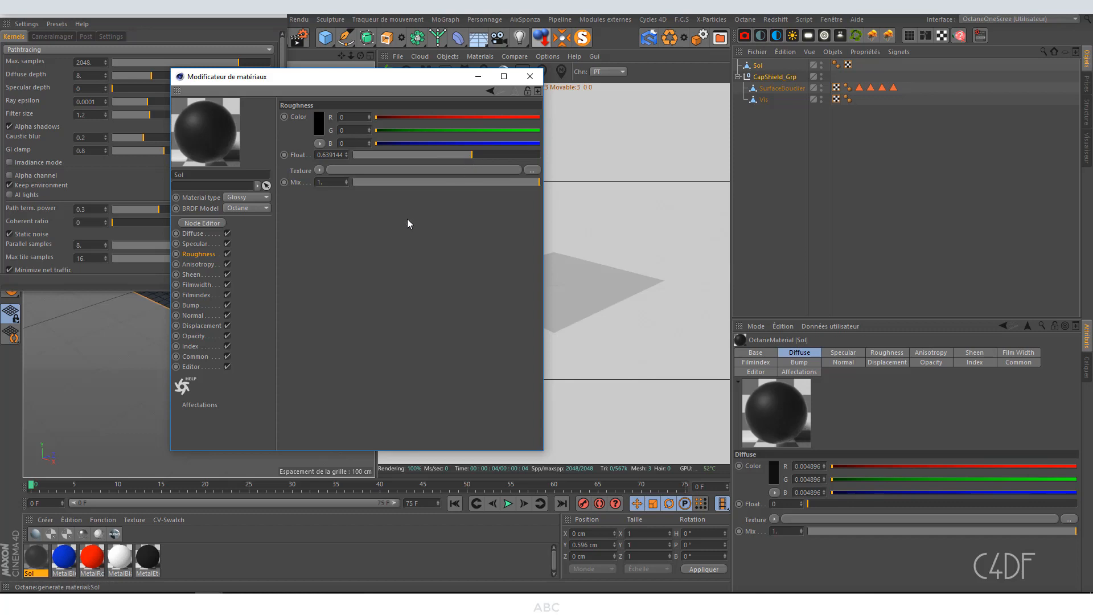
{"action": "left_click", "coordinate": [530, 76]}
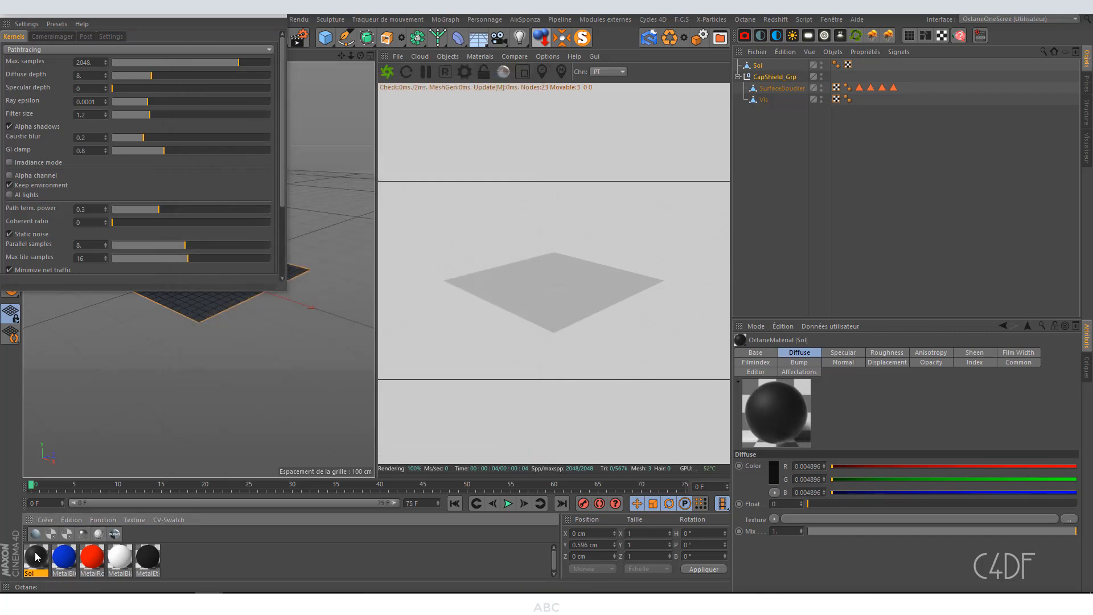
Step: Apply the Sol material to the Sol object and close the Octane settings window
{"action": "left_click_drag", "start_coordinate": [775, 35], "coordinate": [758, 65]}
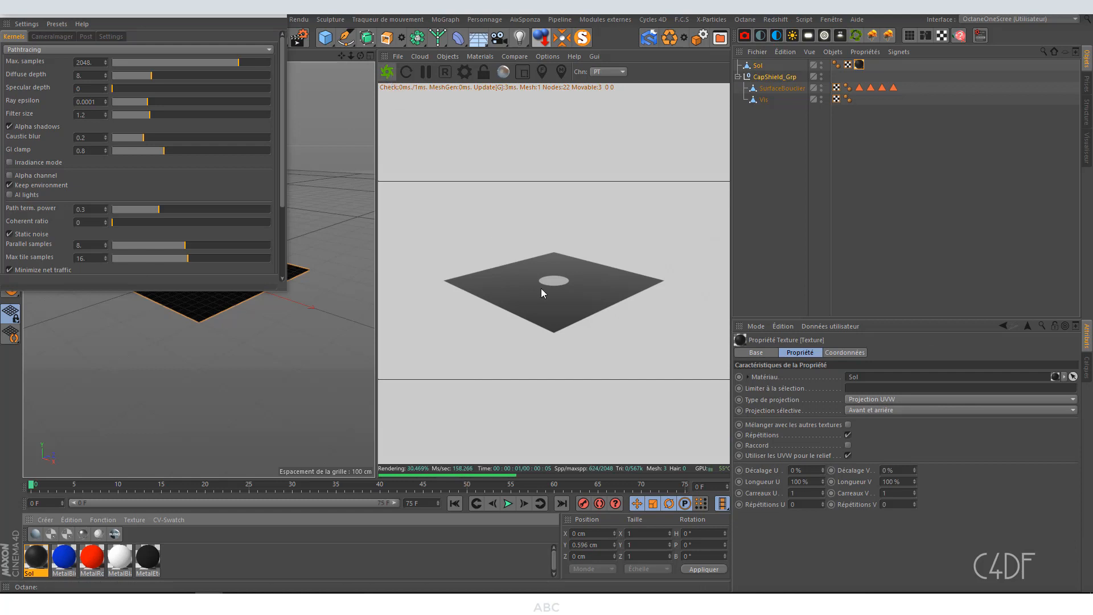
{"action": "left_click", "coordinate": [274, 20]}
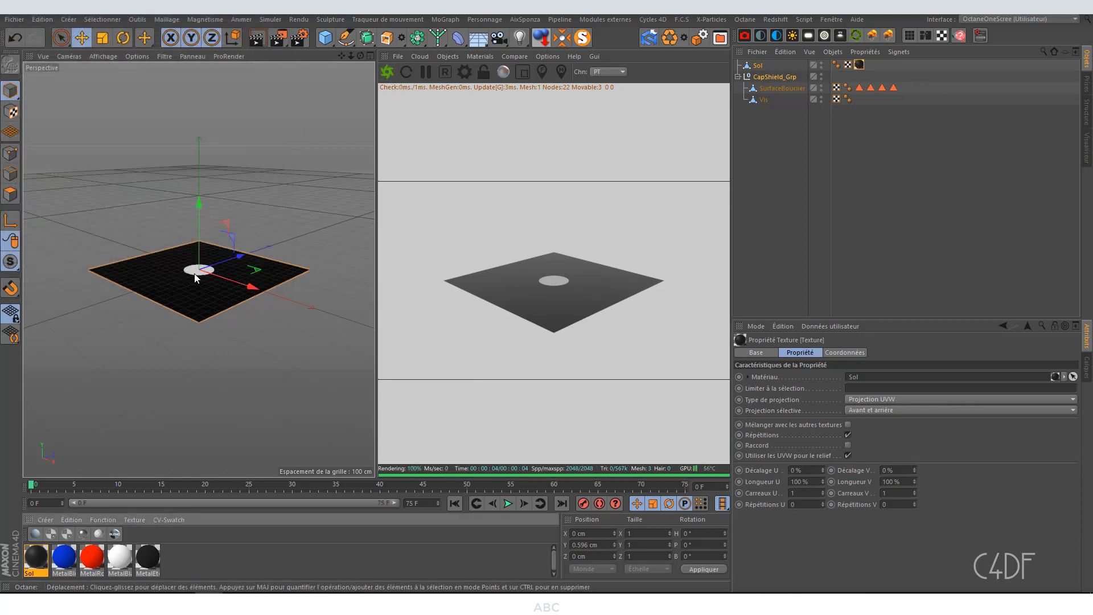
Step: Set the tinted border's opacity to 100% in the perspective view's settings
{"action": "left_click_drag", "start_coordinate": [255, 285], "coordinate": [250, 234], "text": "alt"}
{"action": "scroll", "coordinate": [224, 267], "scroll_direction": "up", "scroll_amount": 10}
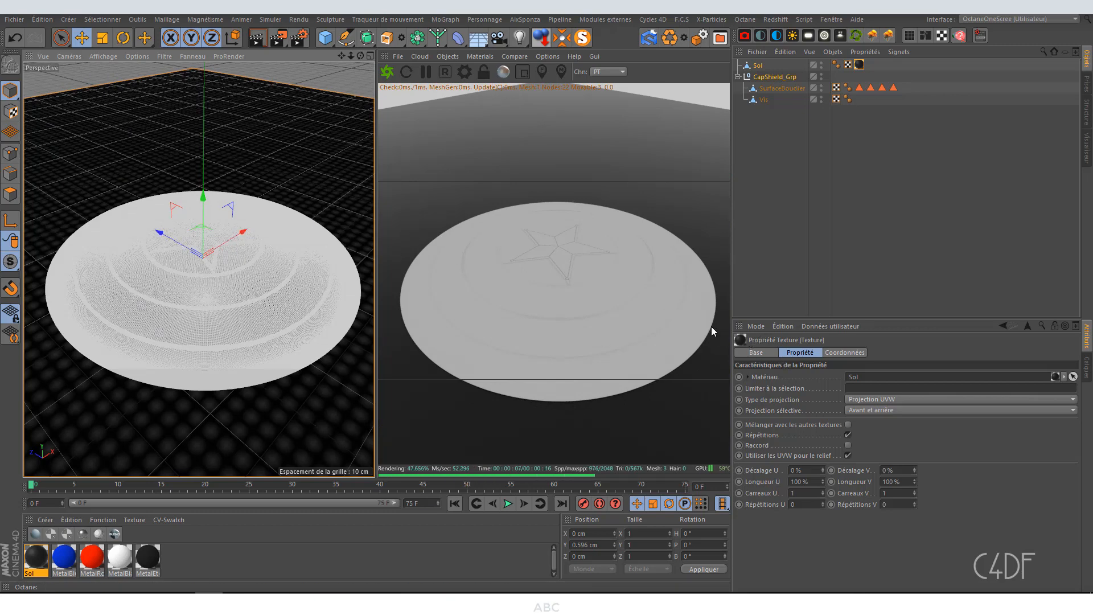
{"action": "left_click", "coordinate": [757, 326]}
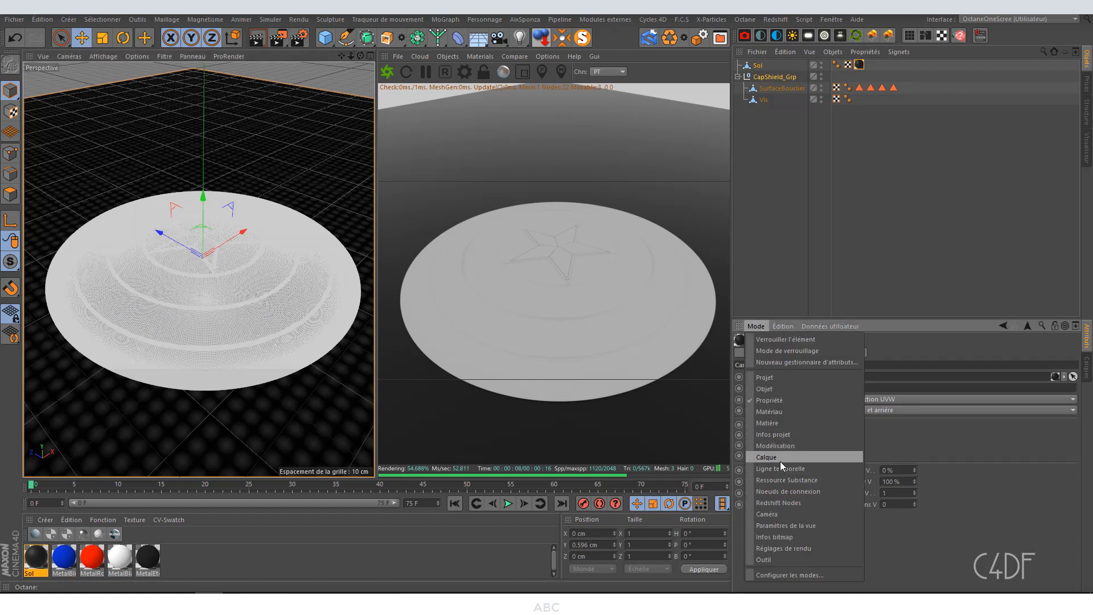
{"action": "left_click", "coordinate": [787, 527]}
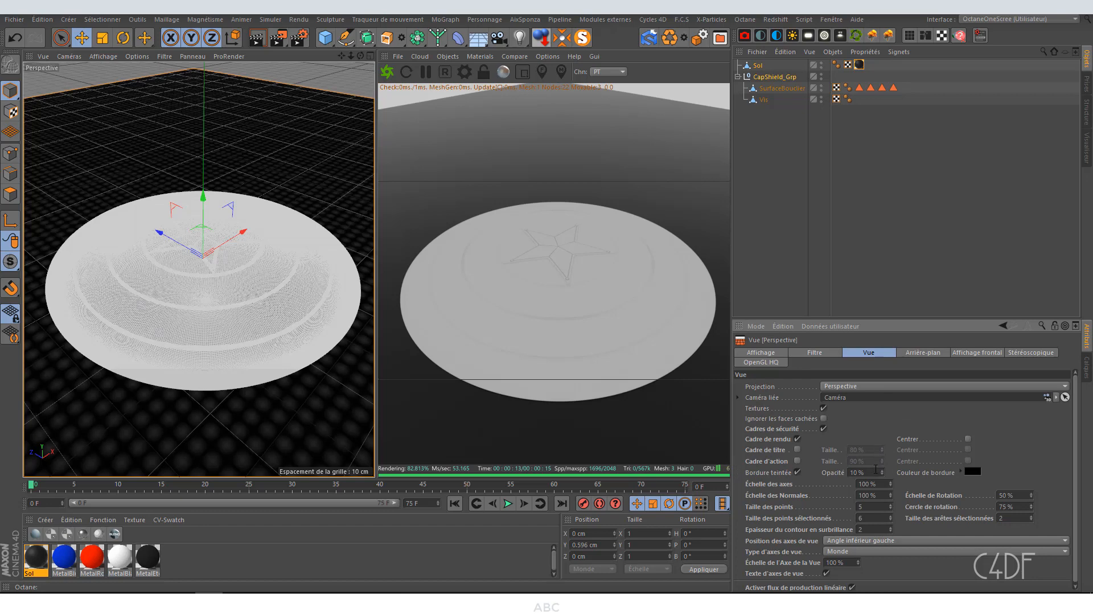
{"action": "type", "text": "100"}
{"action": "key", "text": "Return"}
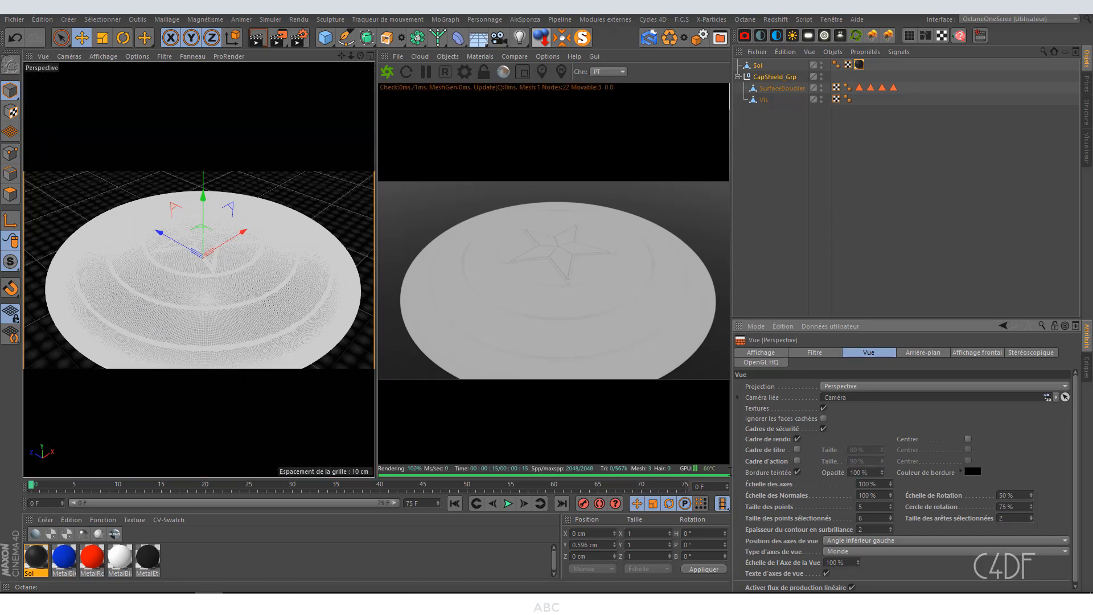
{"action": "left_click", "coordinate": [194, 264]}
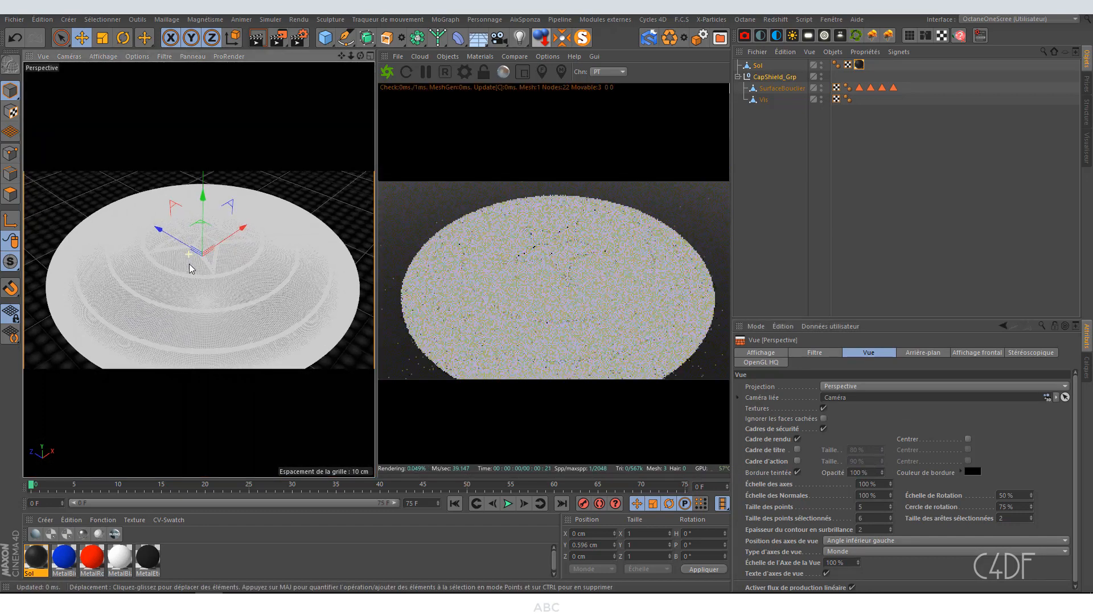
{"action": "scroll", "coordinate": [218, 265], "scroll_direction": "up", "scroll_amount": 5}
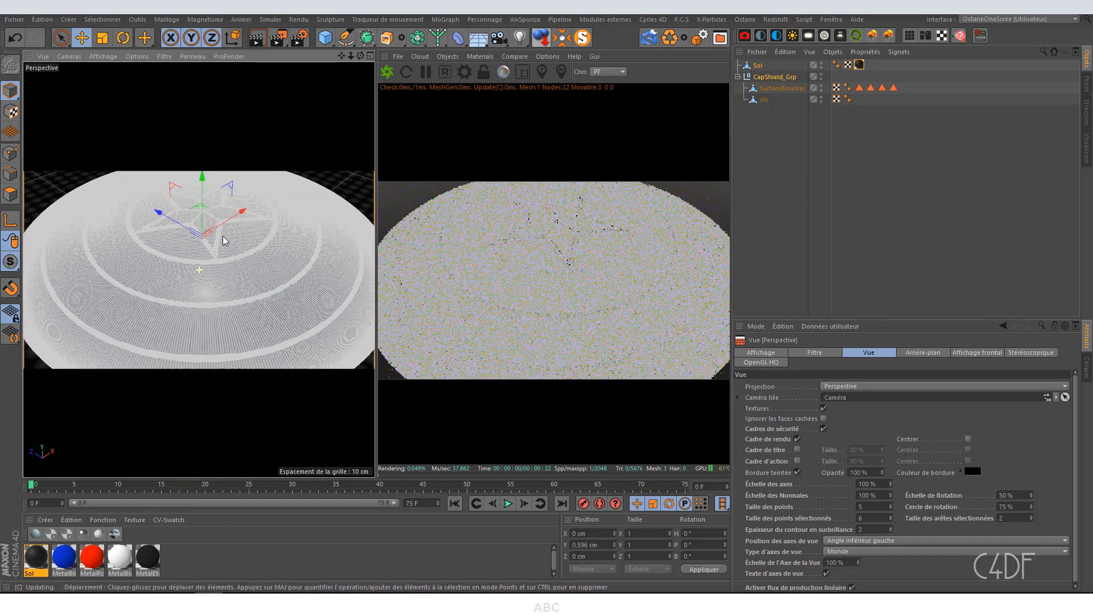
Step: Apply MetalBlanc to the Vis object and MetalEtoile to SurfaceBouclier, limiting MetalEtoile to the MetalEtoile polygon selection
{"action": "scroll", "coordinate": [231, 245], "scroll_direction": "down", "scroll_amount": 3}
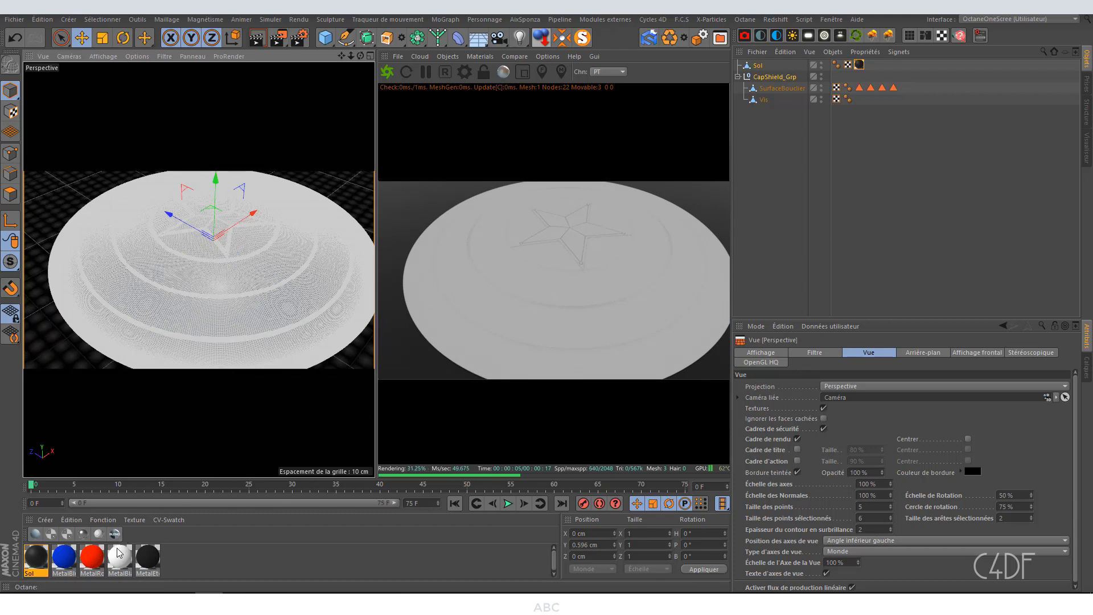
{"action": "left_click_drag", "start_coordinate": [716, 112], "coordinate": [766, 100]}
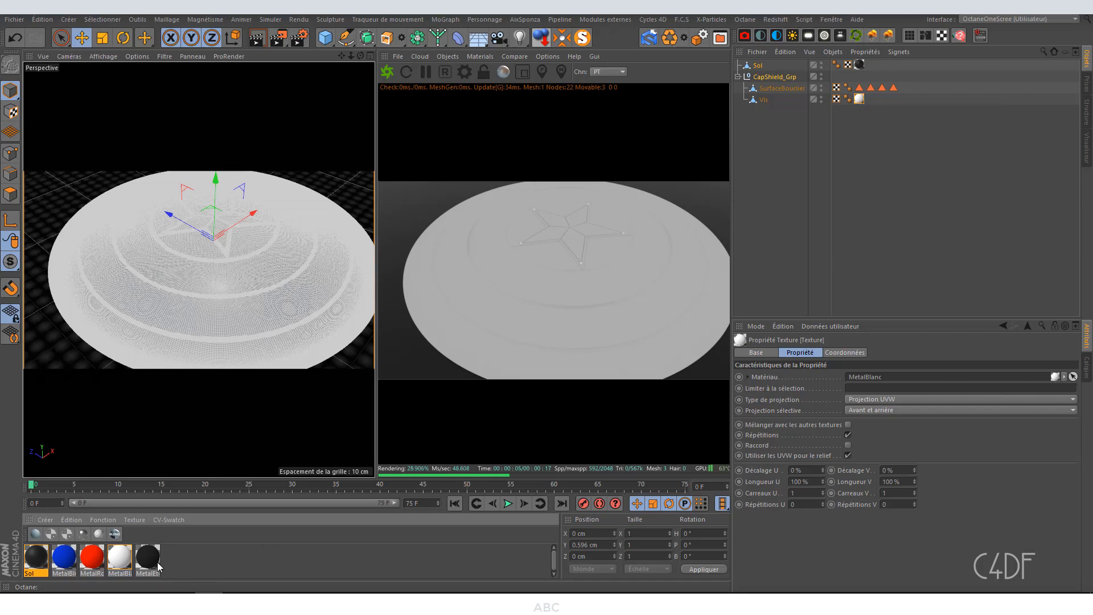
{"action": "left_click_drag", "start_coordinate": [842, 174], "coordinate": [877, 388]}
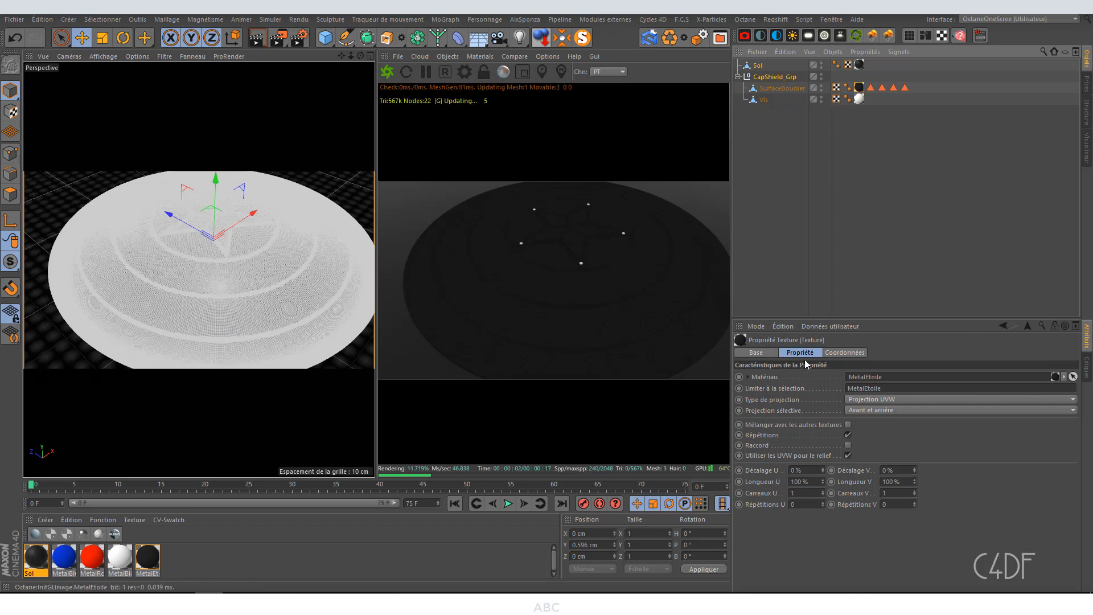
Step: Apply MetalBlue and MetalRouge to SurfaceBouclier, limiting them to the MetalBleu and MetalRouge polygon selections respectively
{"action": "left_click_drag", "start_coordinate": [66, 558], "coordinate": [796, 94]}
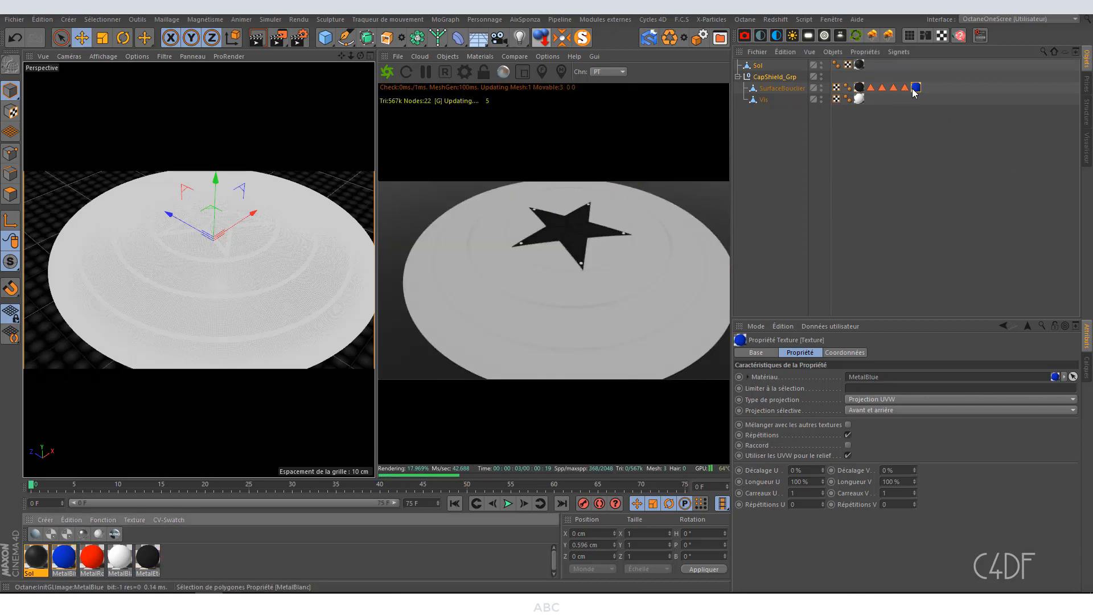
{"action": "left_click_drag", "start_coordinate": [900, 90], "coordinate": [881, 390]}
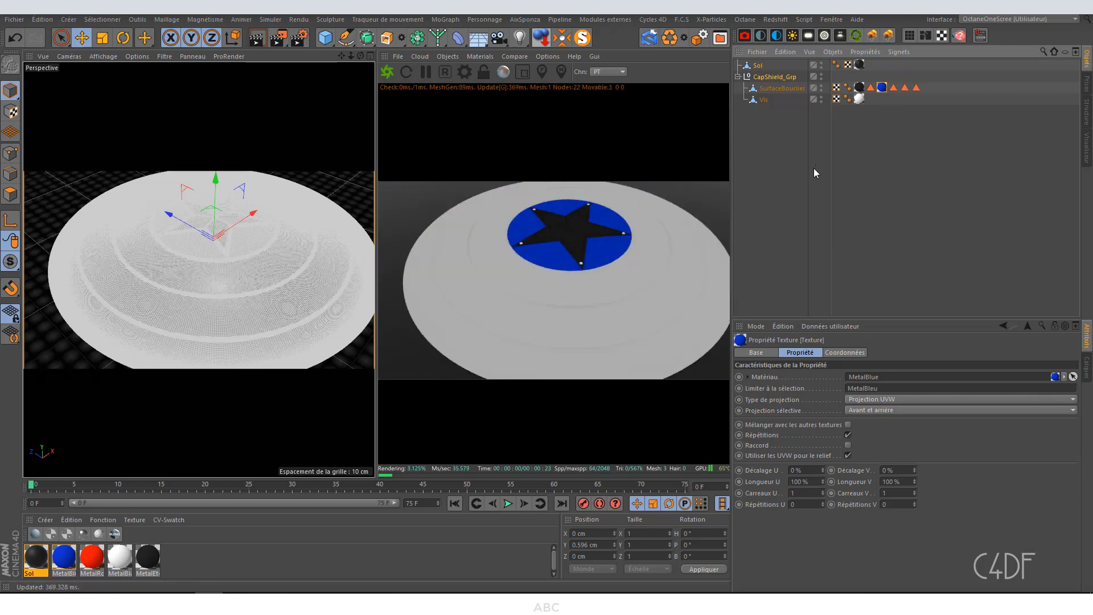
{"action": "left_click_drag", "start_coordinate": [95, 551], "coordinate": [792, 89]}
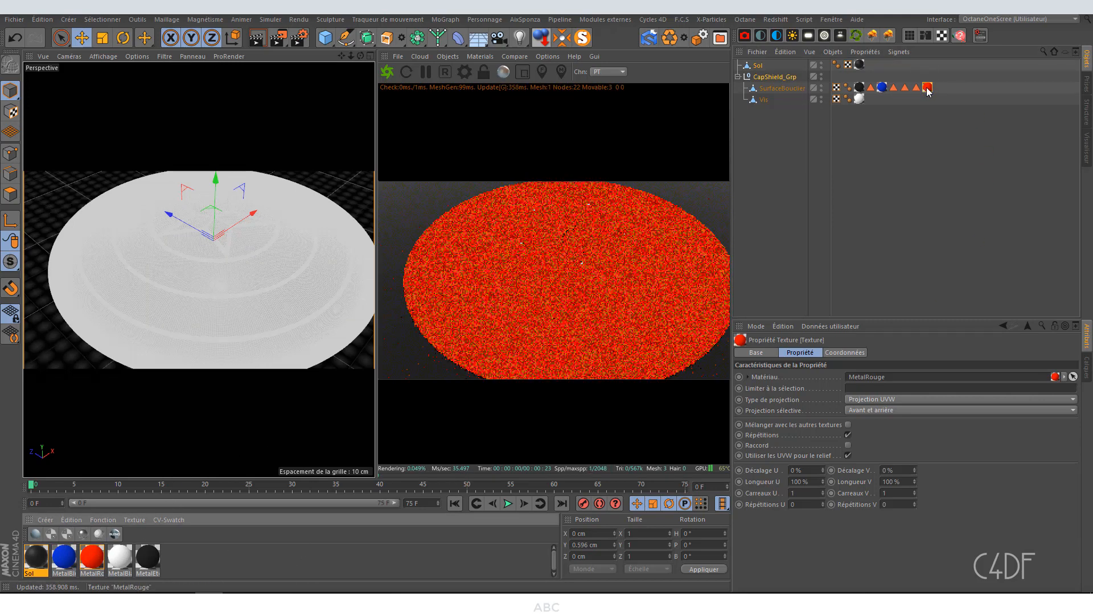
{"action": "left_click_drag", "start_coordinate": [927, 89], "coordinate": [910, 288]}
{"action": "left_click_drag", "start_coordinate": [905, 378], "coordinate": [905, 389]}
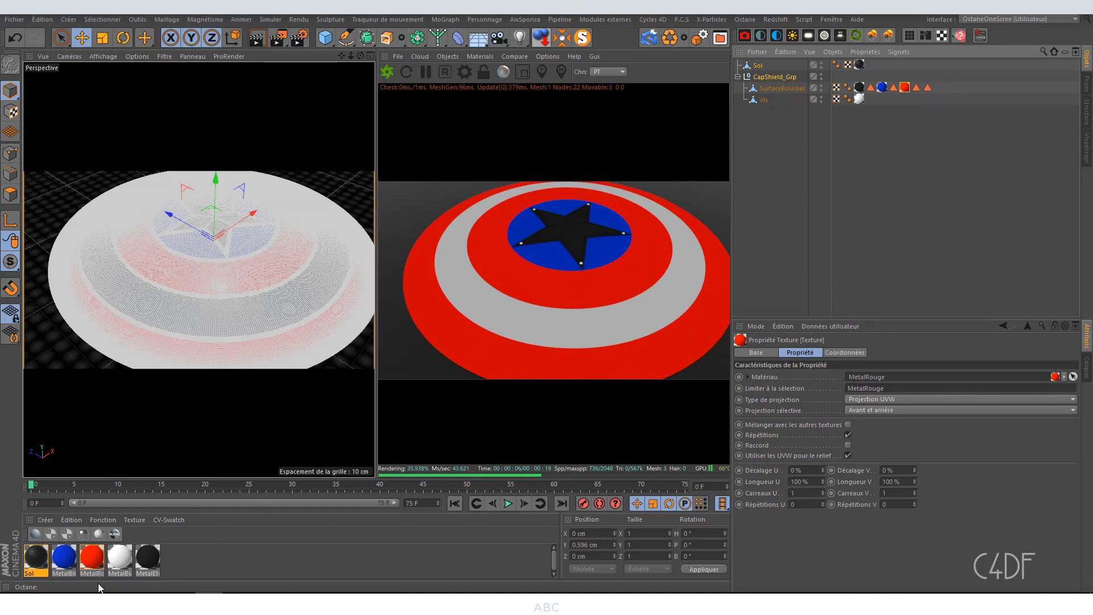
Step: Apply MetalBlanc to SurfaceBouclier and limit it to the MetalBlanc polygon selection
{"action": "left_click_drag", "start_coordinate": [119, 570], "coordinate": [787, 91]}
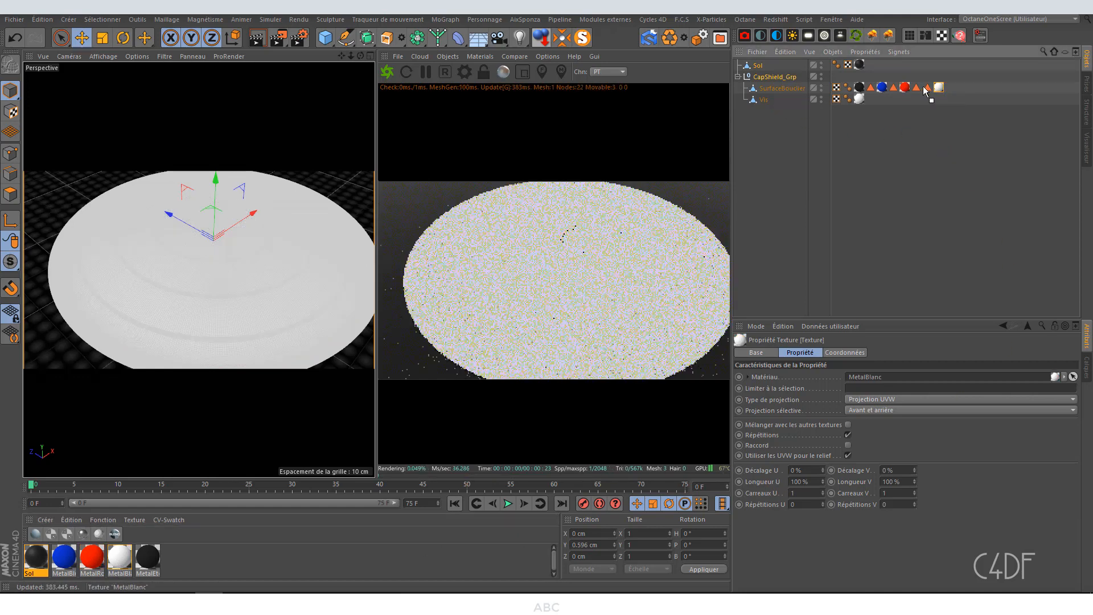
{"action": "left_click_drag", "start_coordinate": [940, 87], "coordinate": [937, 89]}
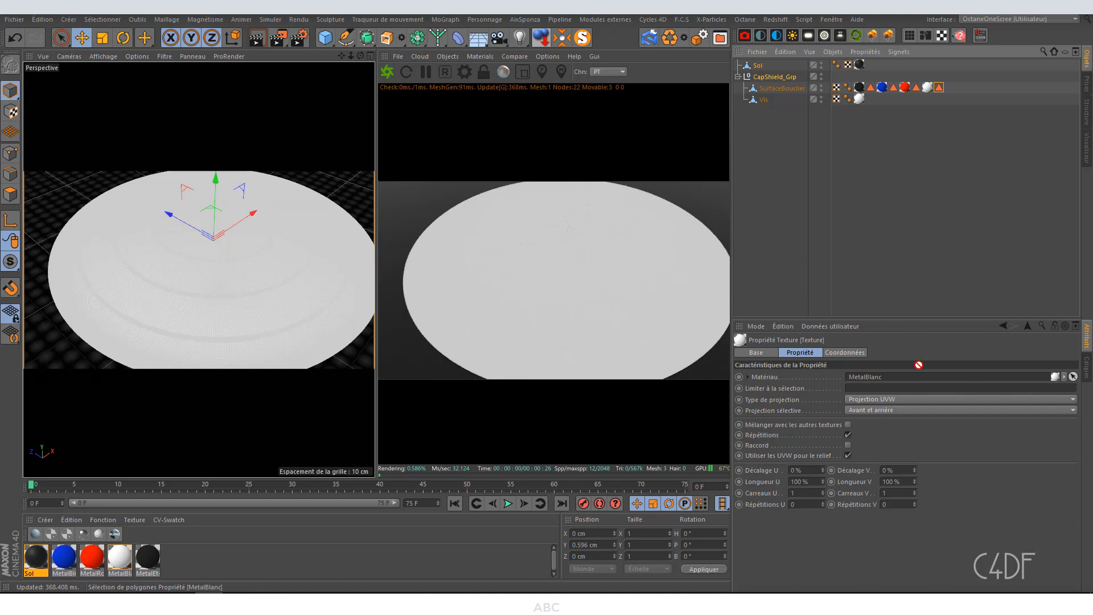
{"action": "left_click_drag", "start_coordinate": [918, 364], "coordinate": [917, 391]}
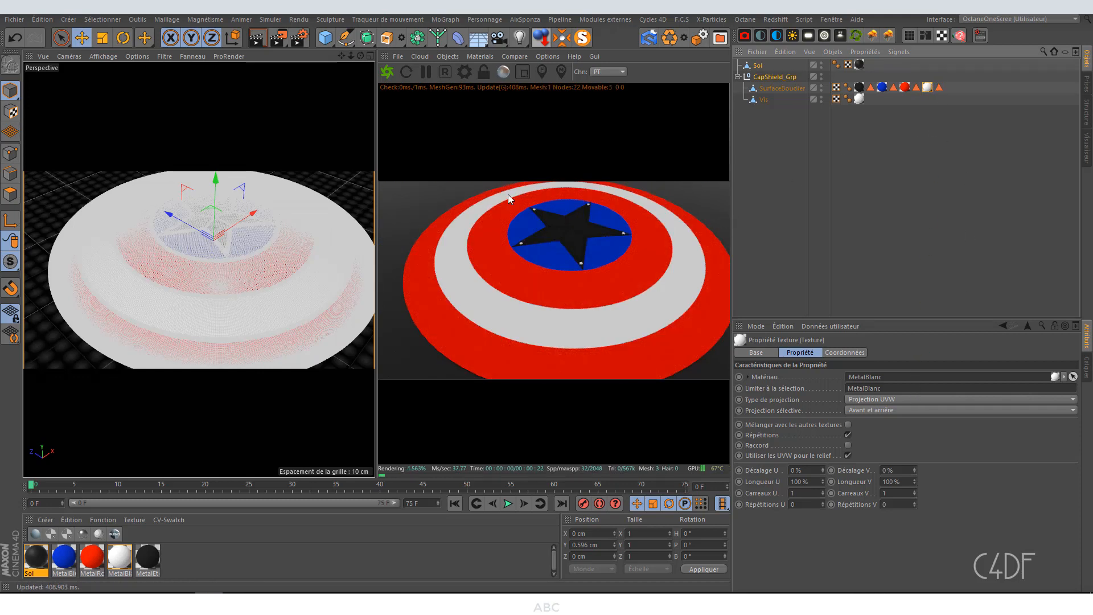
Step: Save the scene as CapShieldBaseMat.c4d in the Scene folder, replacing the existing file
{"action": "left_click", "coordinate": [14, 20]}
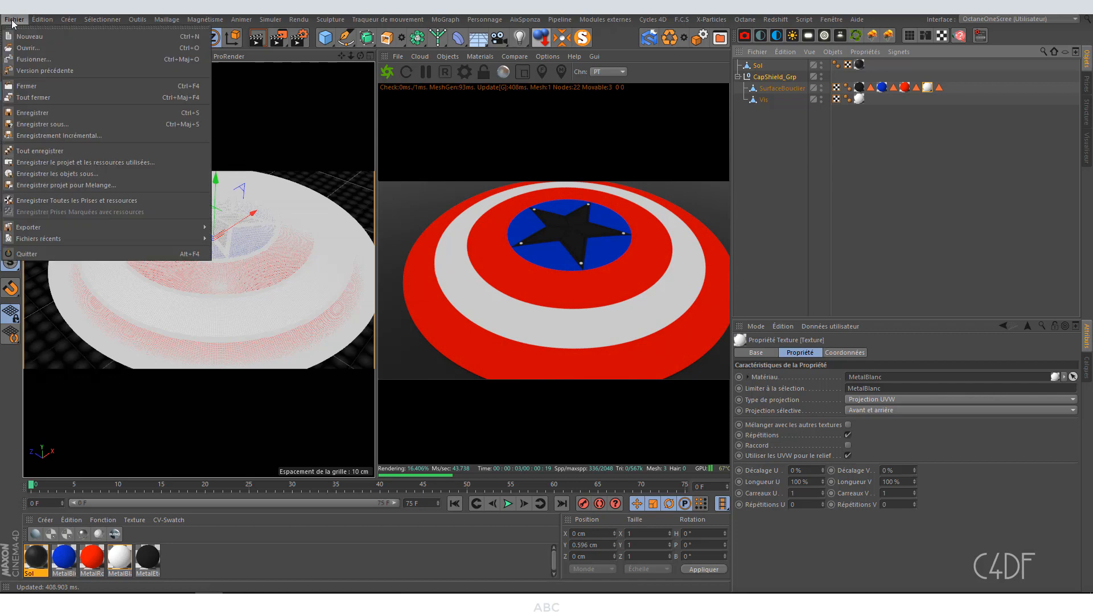
{"action": "left_click", "coordinate": [33, 124]}
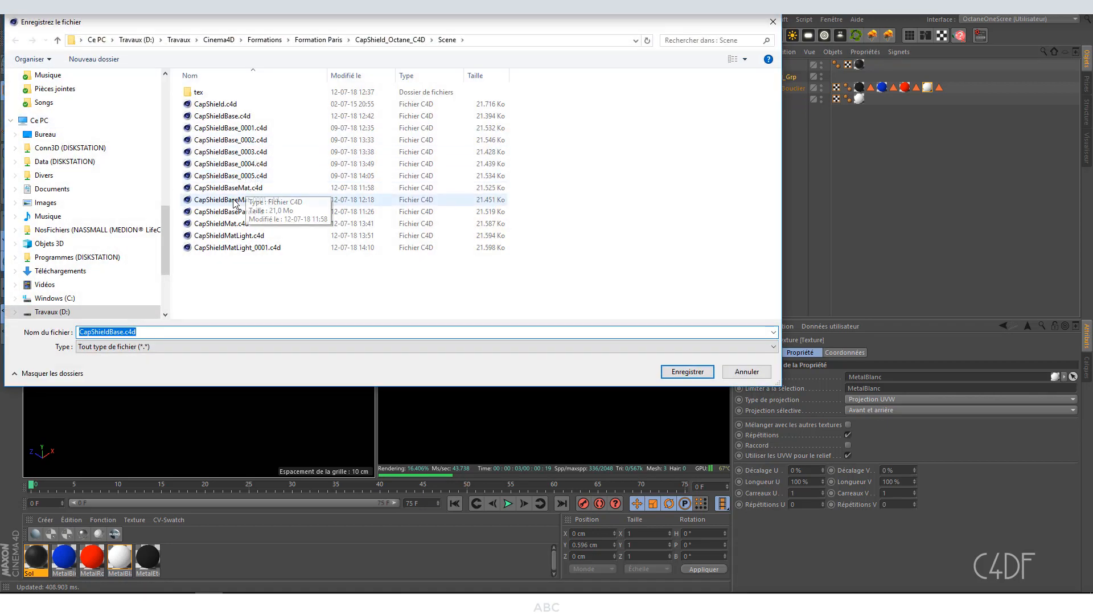
{"action": "left_click", "coordinate": [236, 201]}
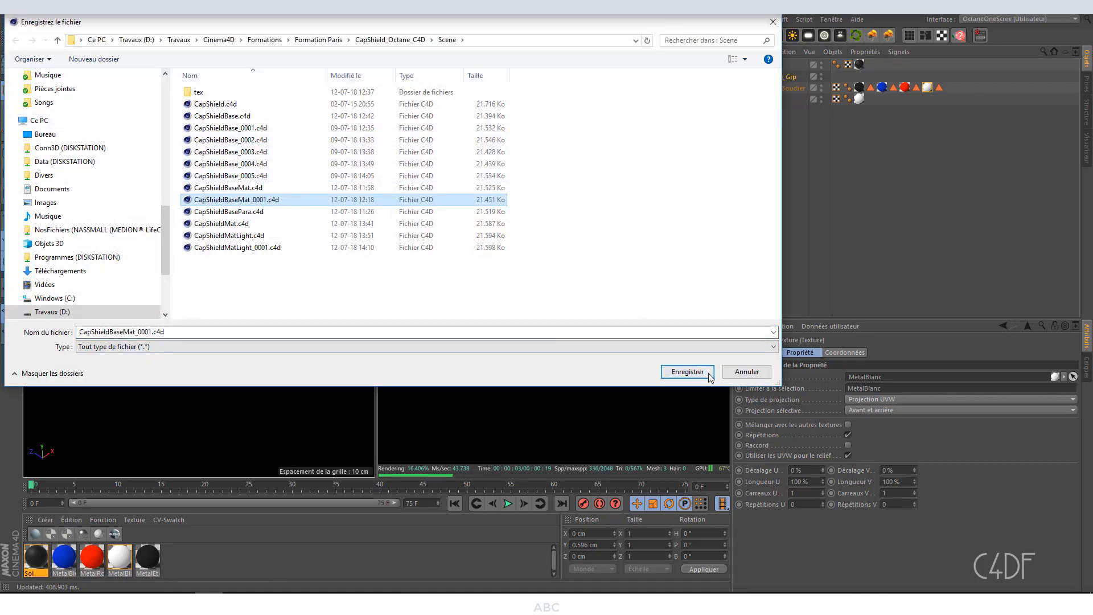
{"action": "left_click", "coordinate": [222, 188]}
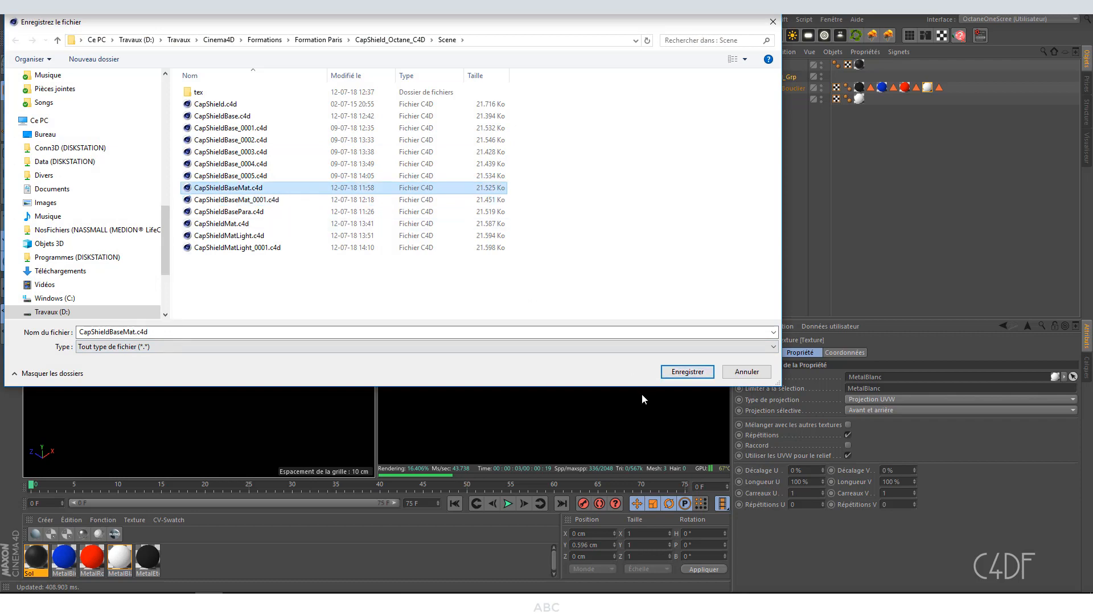
{"action": "left_click", "coordinate": [675, 376]}
{"action": "left_click", "coordinate": [575, 303]}
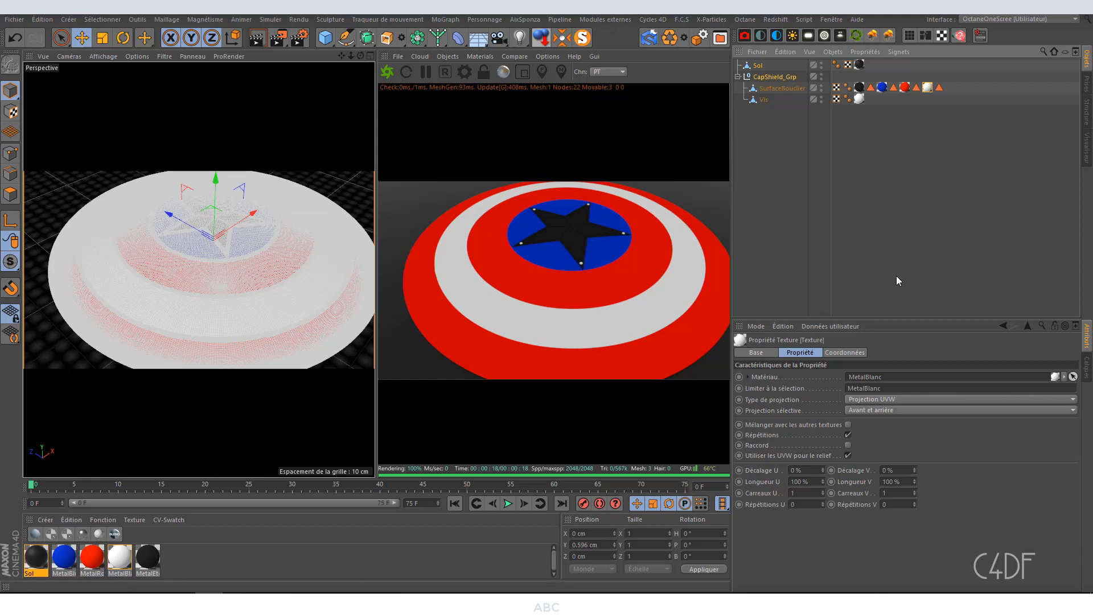
Step: Add an Octane HDRI environment and load canada_montreal_micah_loft.exr from the Data folder as its texture, without copying it into the project
{"action": "left_click", "coordinate": [777, 36]}
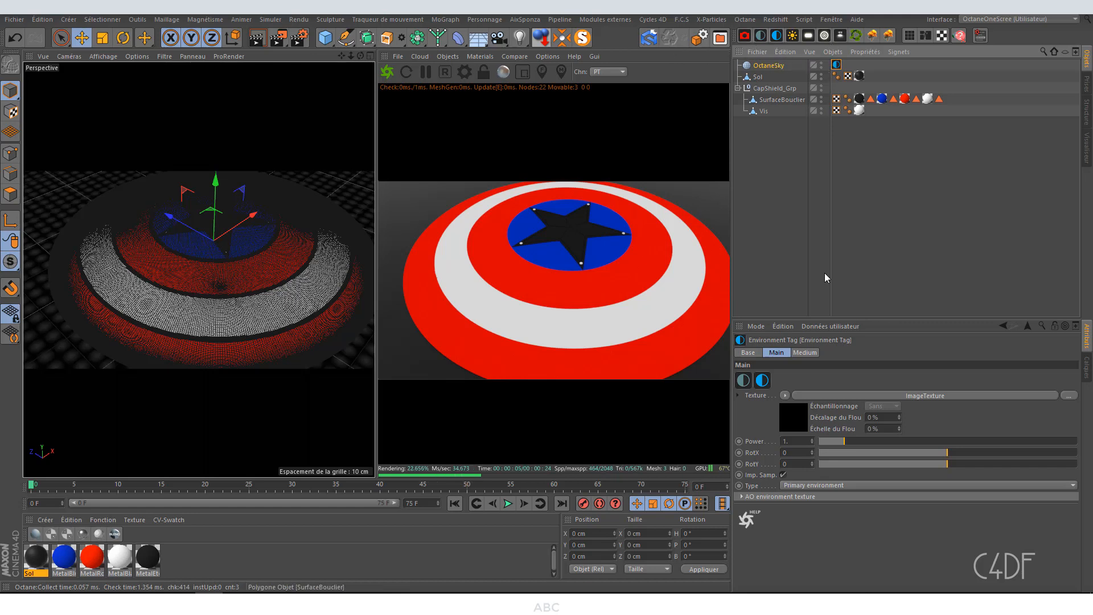
{"action": "left_click", "coordinate": [1068, 395]}
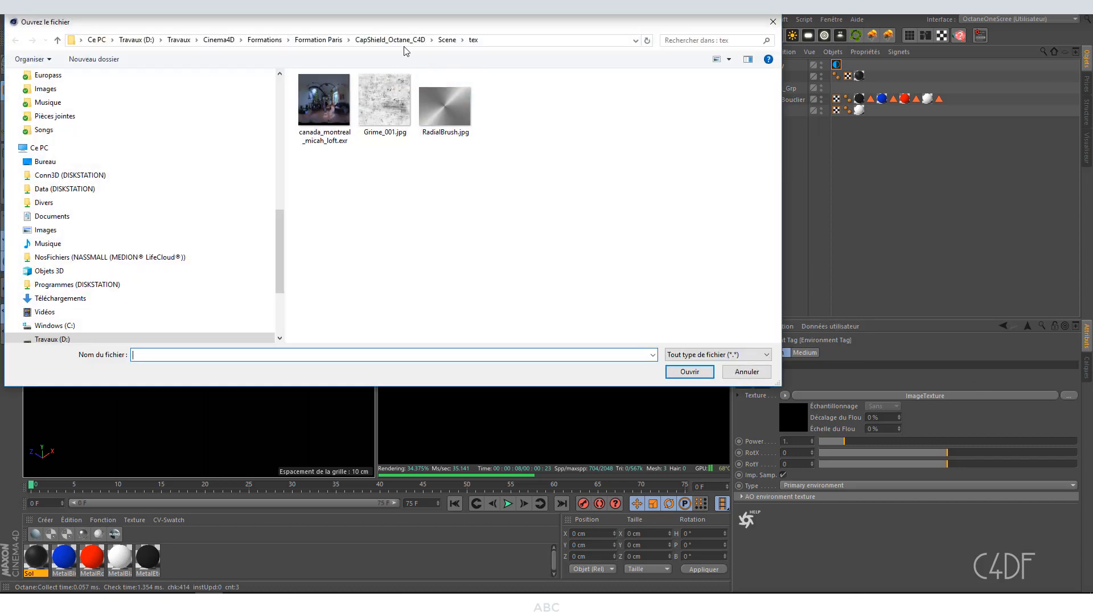
{"action": "left_click", "coordinate": [390, 40]}
{"action": "double_click", "coordinate": [318, 91]}
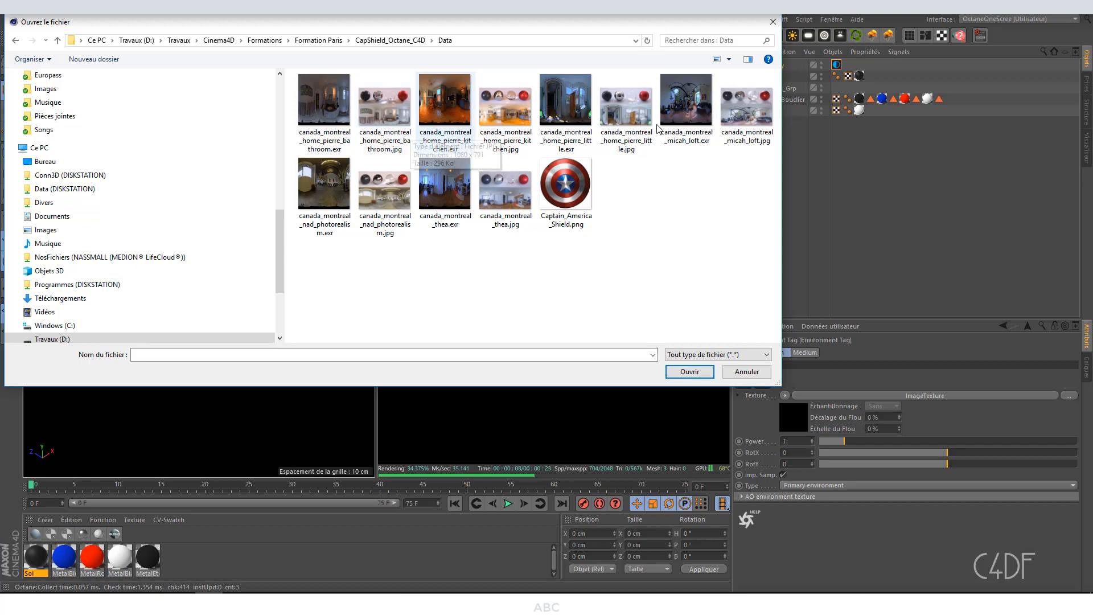
{"action": "left_click", "coordinate": [693, 116]}
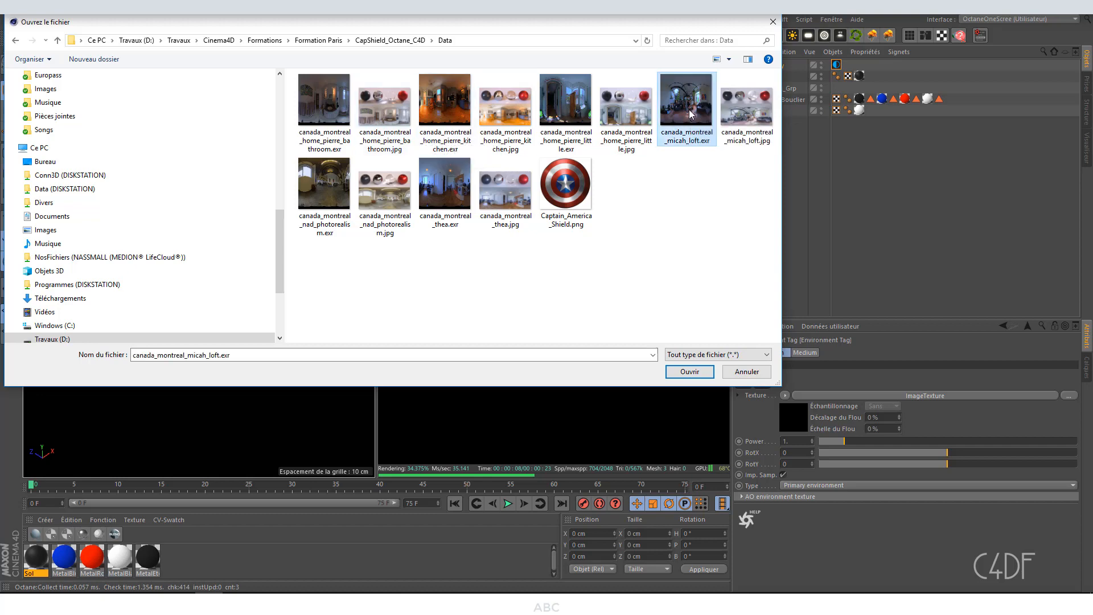
{"action": "left_click", "coordinate": [690, 372]}
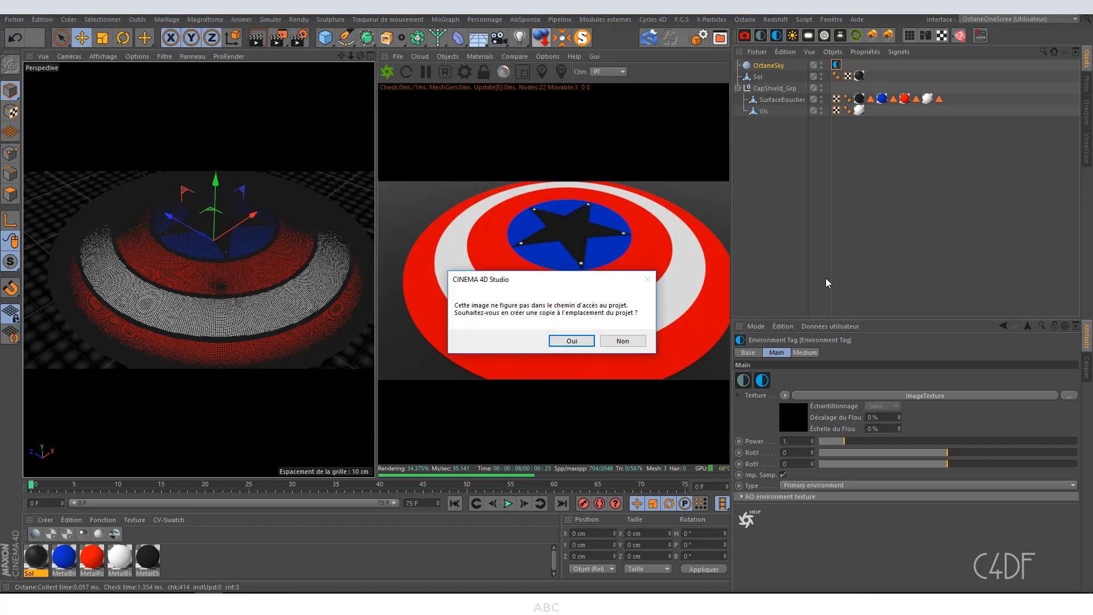
{"action": "left_click", "coordinate": [605, 342]}
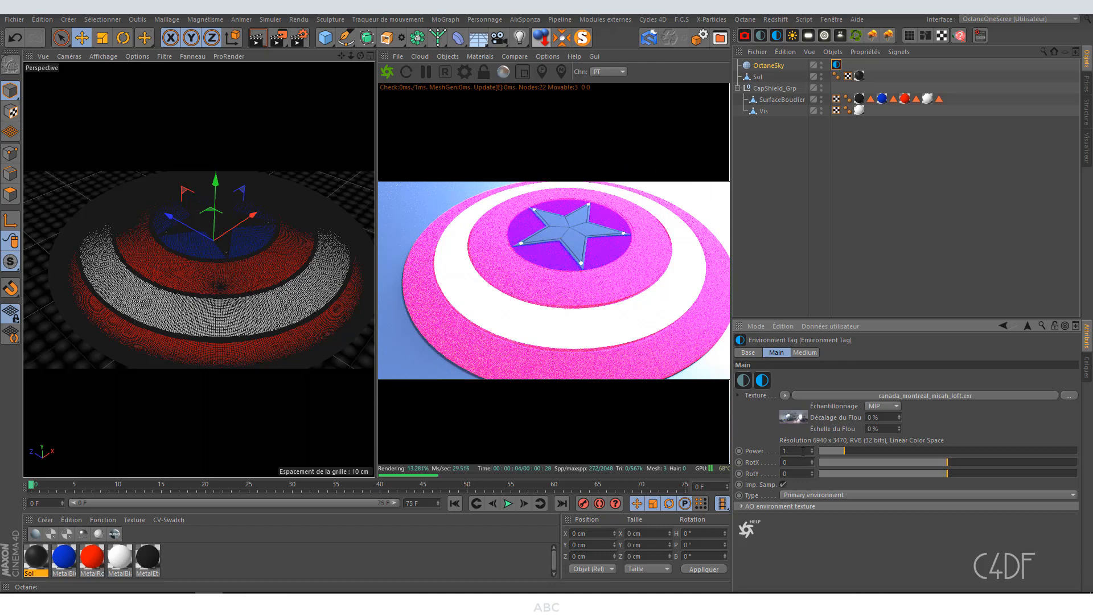
Step: Set the environment tag's power to 0.2
{"action": "left_click_drag", "start_coordinate": [803, 451], "coordinate": [712, 451]}
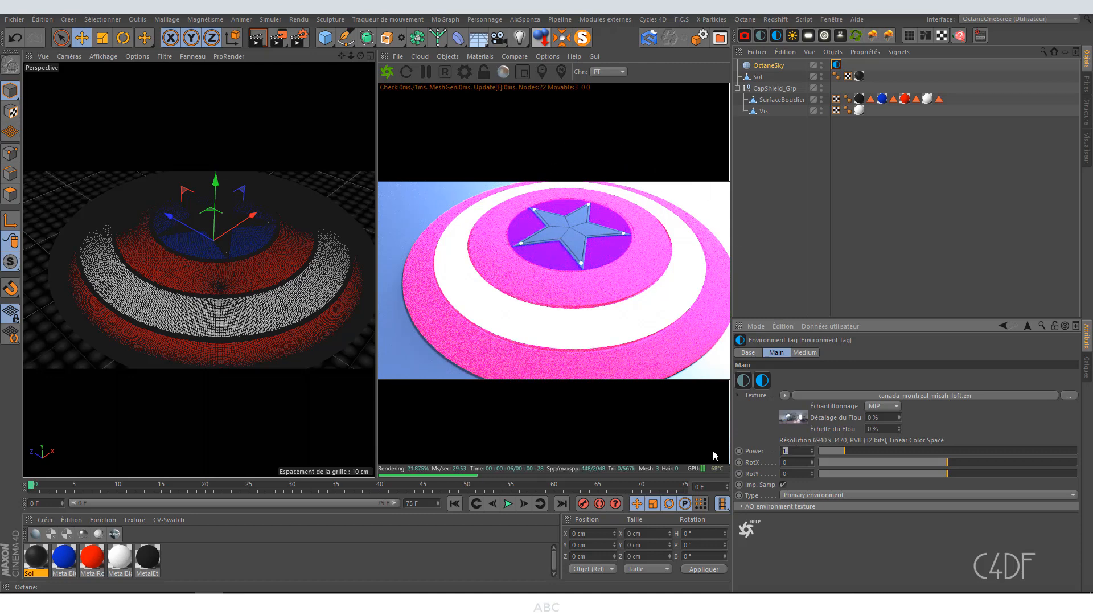
{"action": "type", "text": "0.2"}
{"action": "key", "text": "Return"}
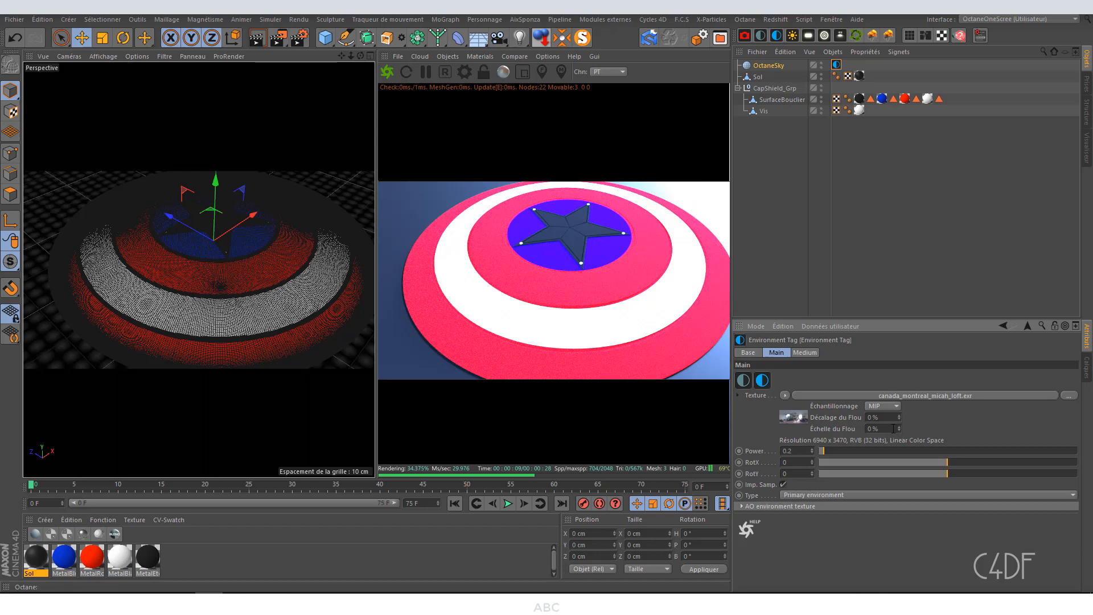
{"action": "left_click", "coordinate": [807, 418]}
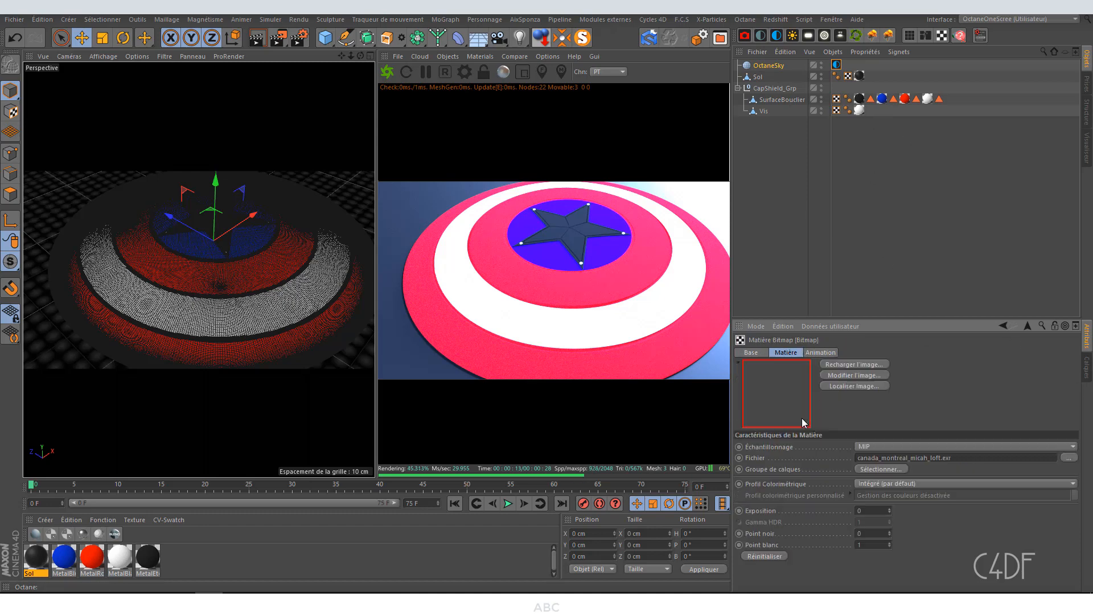
{"action": "left_click", "coordinate": [1068, 458]}
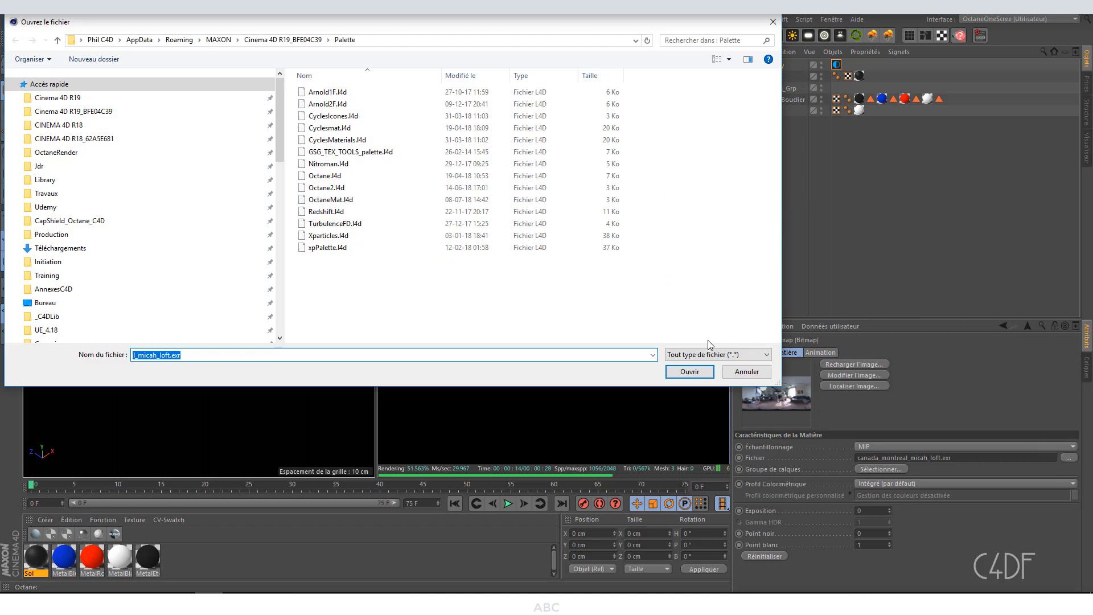
{"action": "left_click", "coordinate": [746, 371]}
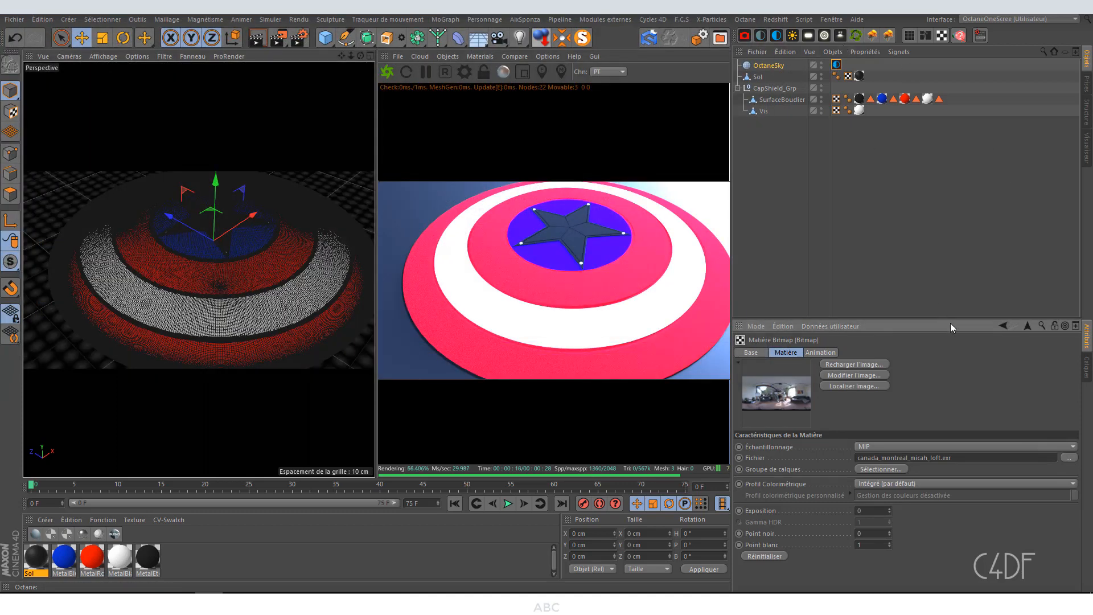
{"action": "left_click", "coordinate": [1028, 328]}
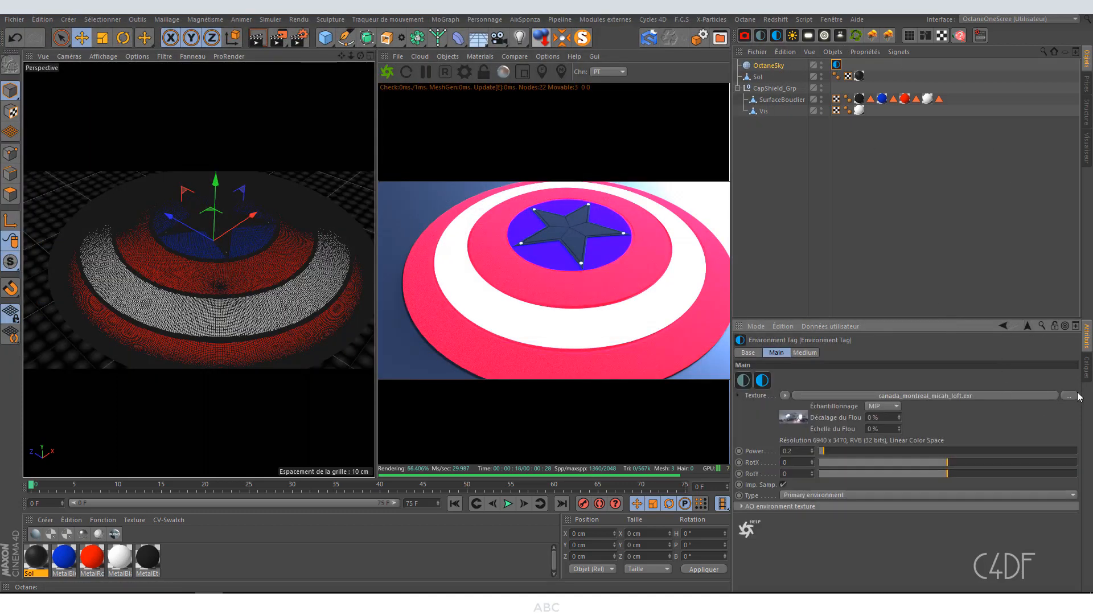
Step: Clear the environment tag's bitmap texture and replace it with a C4doctane ImageTexture shader
{"action": "left_click", "coordinate": [788, 396]}
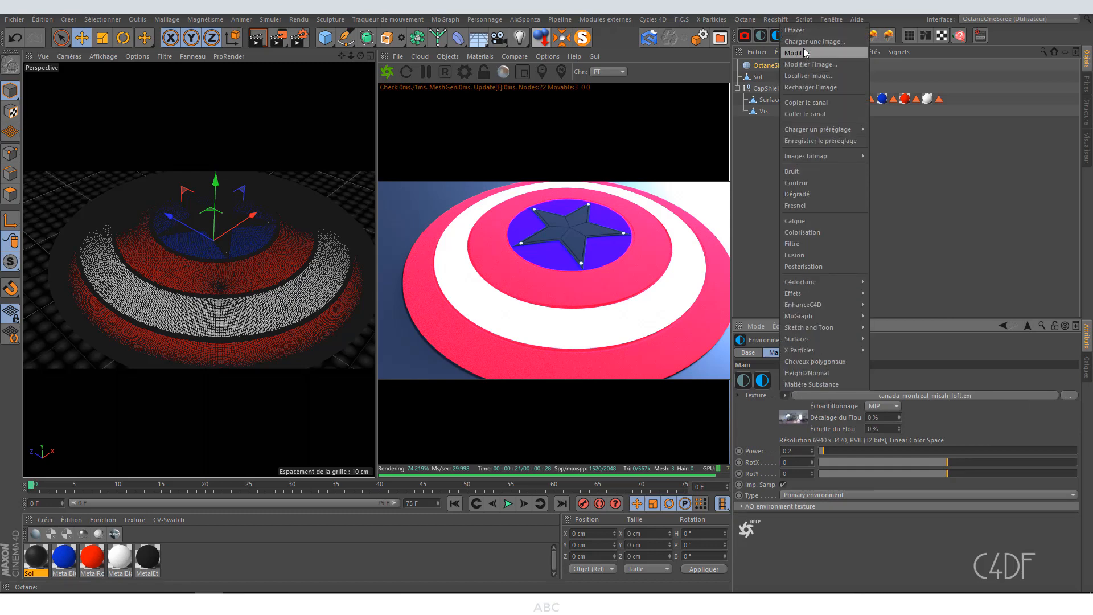
{"action": "left_click", "coordinate": [800, 31]}
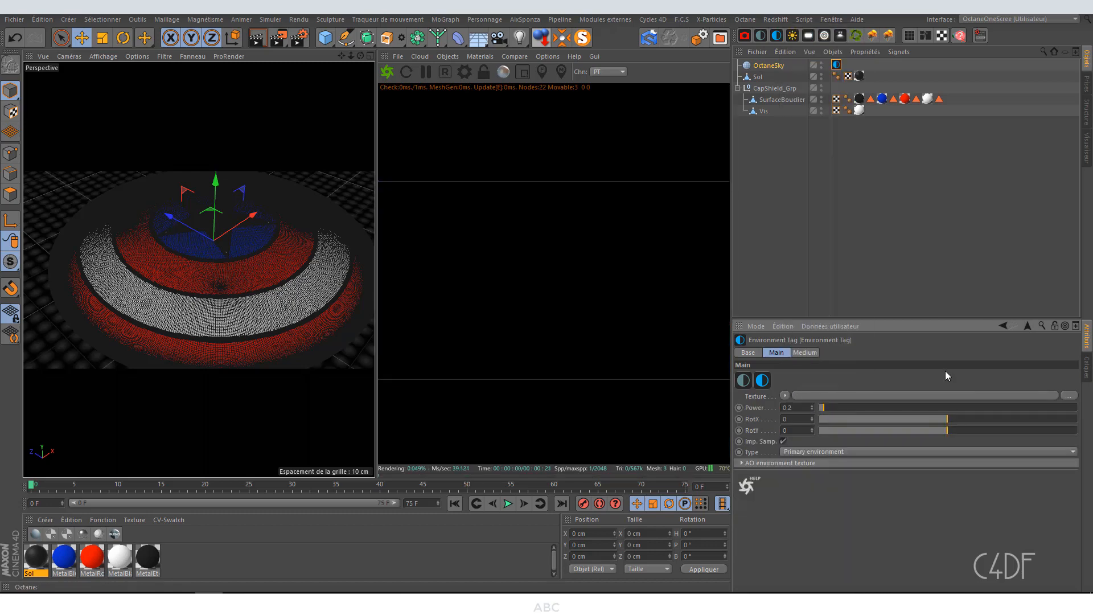
{"action": "left_click", "coordinate": [785, 396]}
{"action": "mouse_move", "coordinate": [800, 282]}
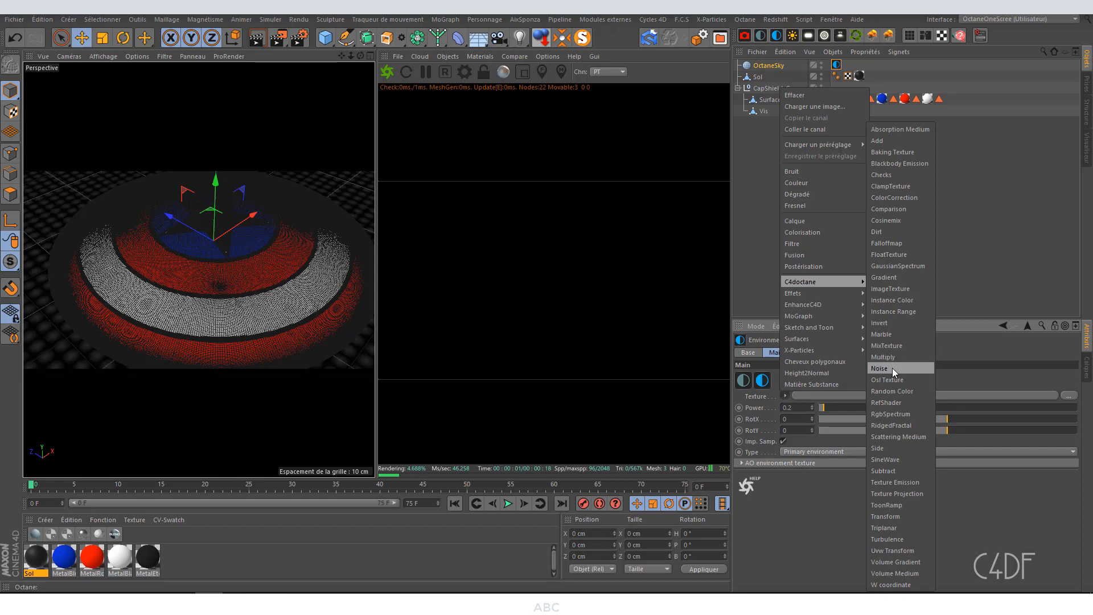
{"action": "left_click", "coordinate": [893, 287]}
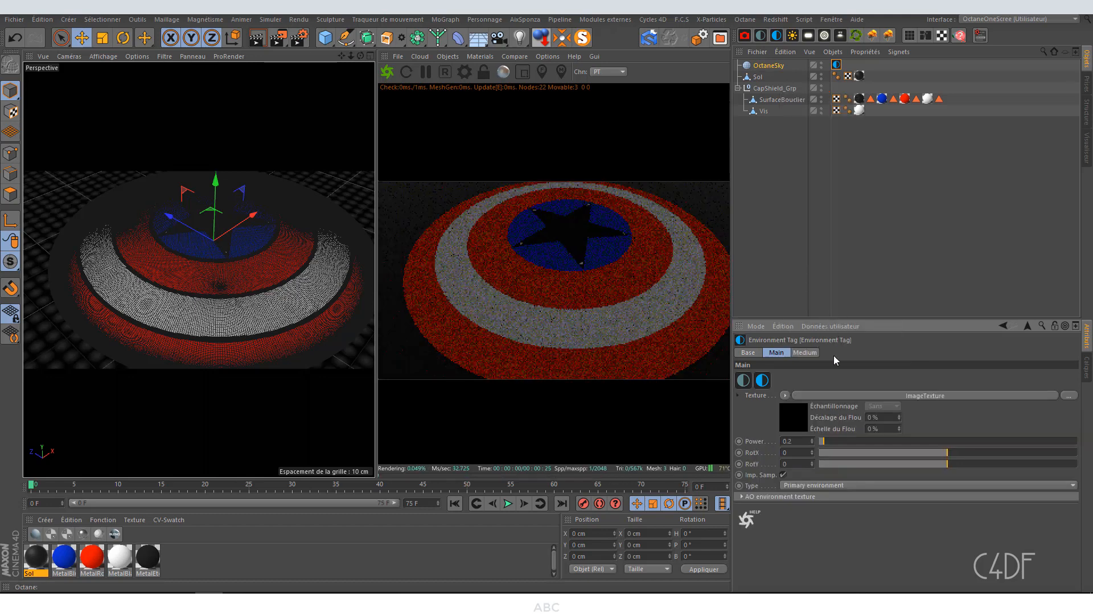
Step: Load canada_montreal_micah_loft.exr into the ImageTexture shader, copying it to the project location, and lower its gamma to about 1.26
{"action": "left_click", "coordinate": [799, 413]}
{"action": "left_click", "coordinate": [1068, 377]}
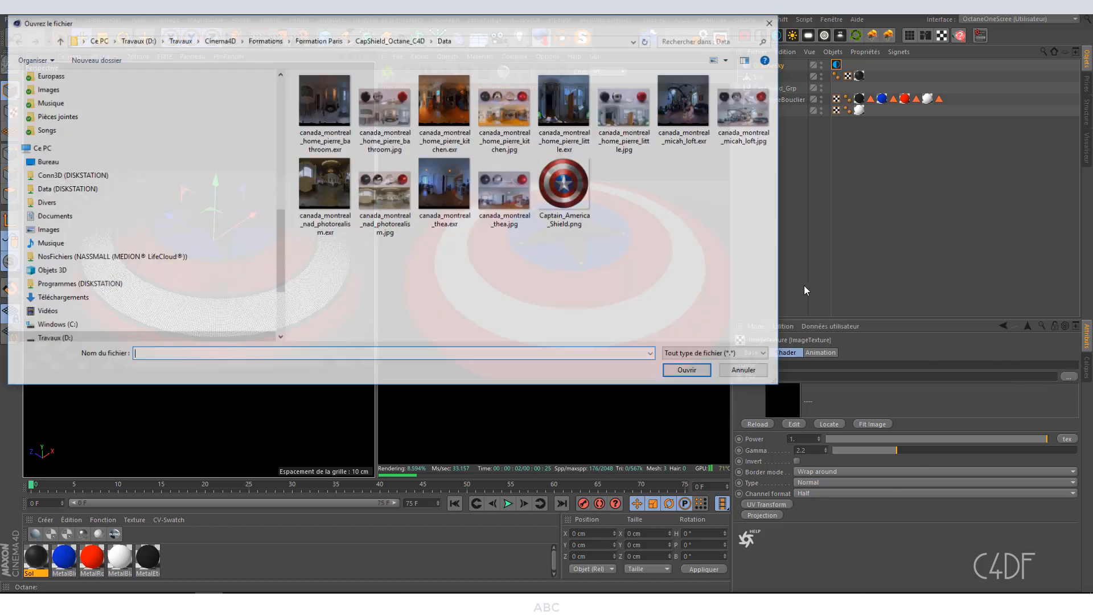
{"action": "left_click", "coordinate": [678, 111]}
{"action": "left_click", "coordinate": [689, 371]}
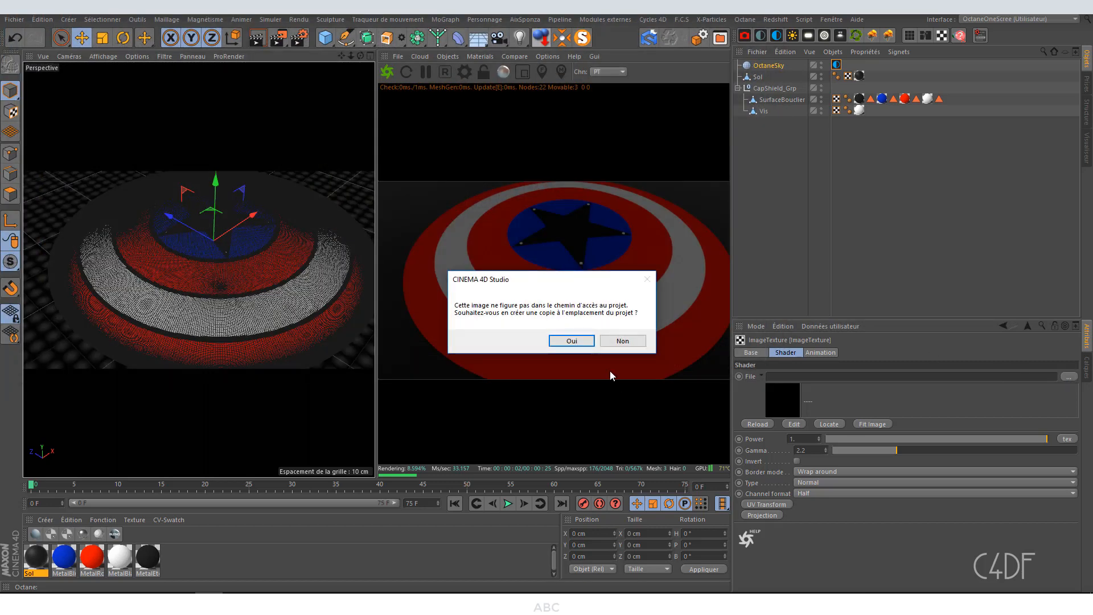
{"action": "left_click", "coordinate": [572, 340]}
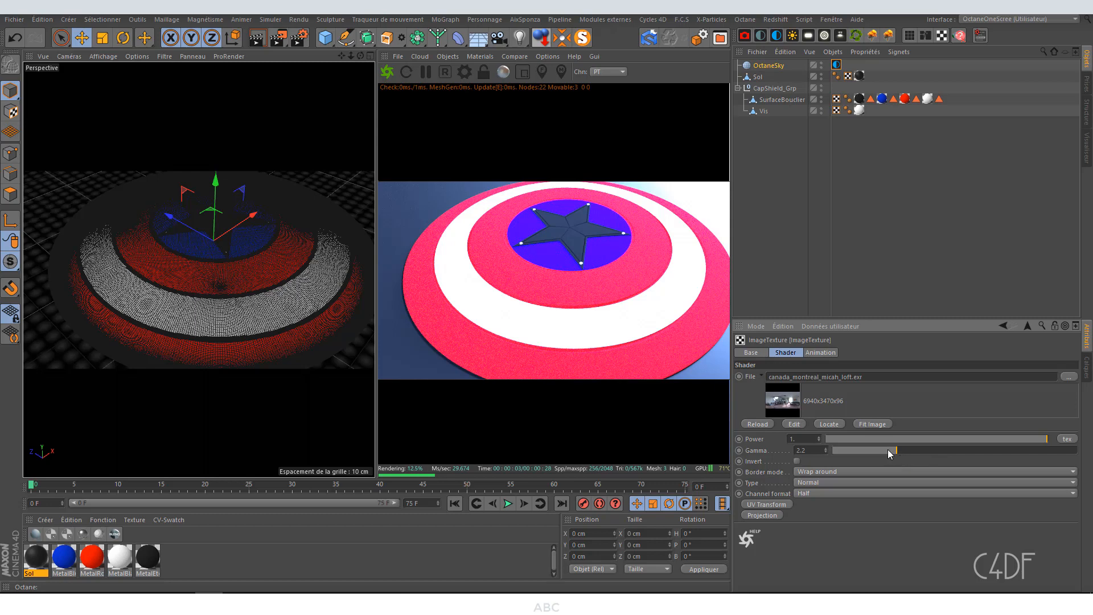
{"action": "left_click_drag", "start_coordinate": [895, 450], "coordinate": [867, 449]}
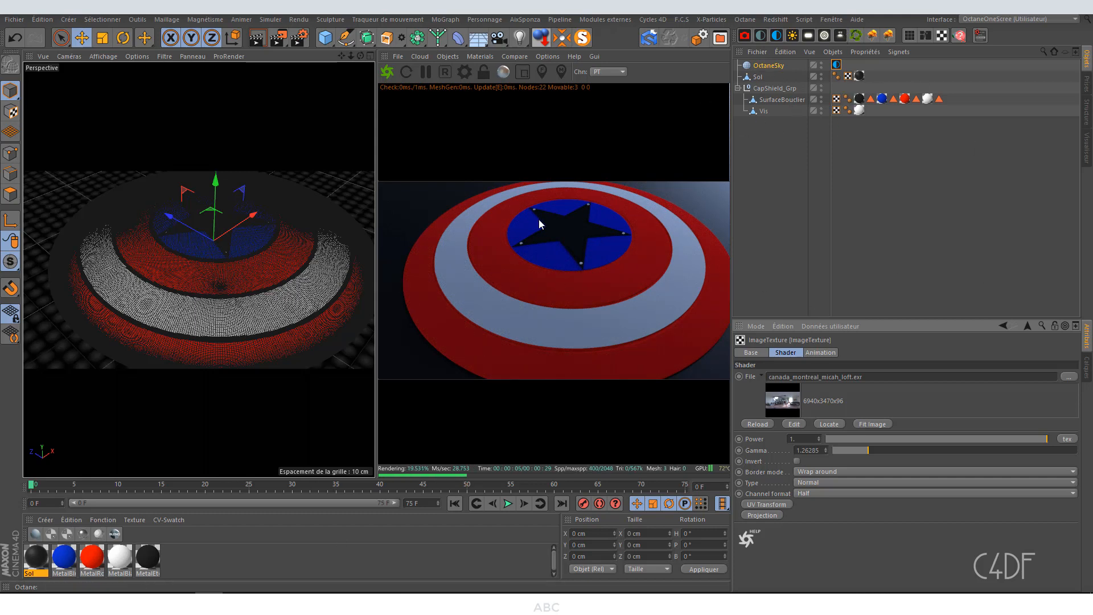
Step: Change the MetalBlue material to the Glossy type and set its index to 4
{"action": "left_click", "coordinate": [64, 557]}
{"action": "double_click", "coordinate": [64, 557]}
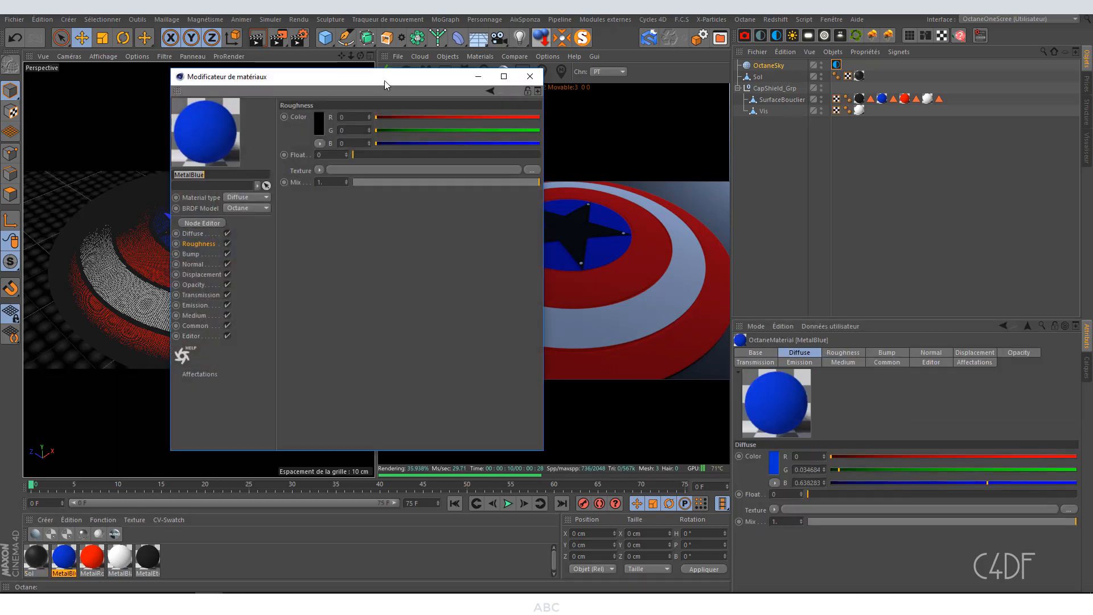
{"action": "left_click", "coordinate": [336, 186]}
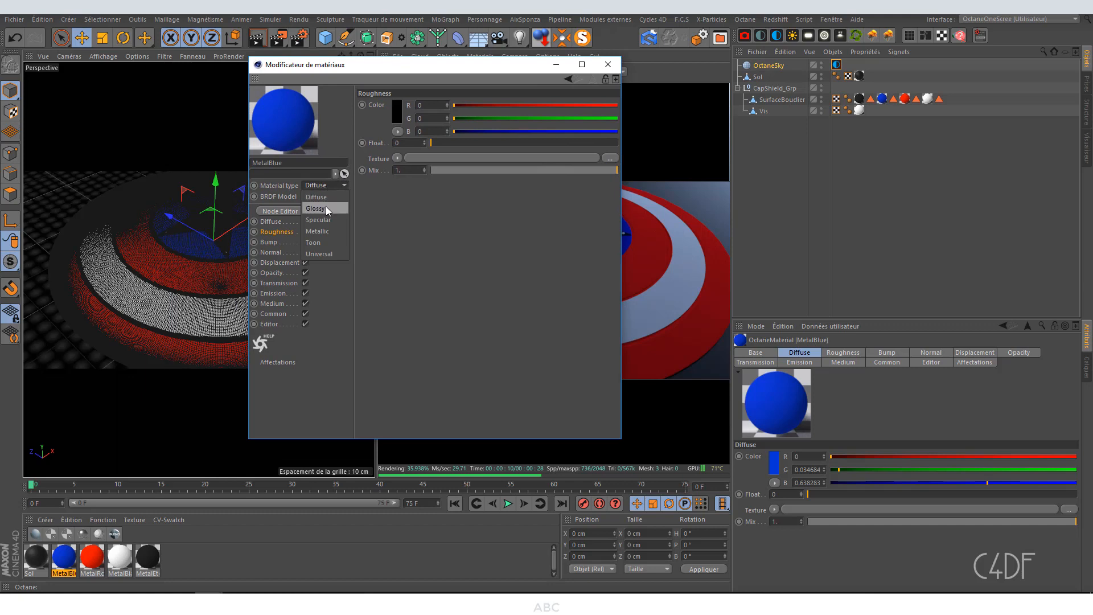
{"action": "left_click", "coordinate": [326, 208]}
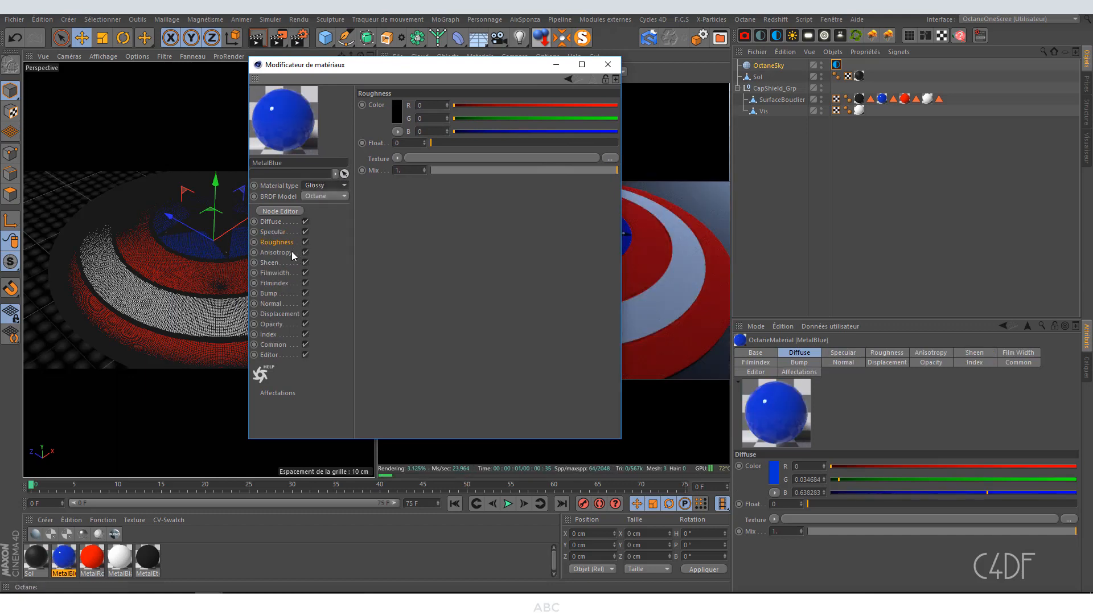
{"action": "left_click", "coordinate": [269, 335]}
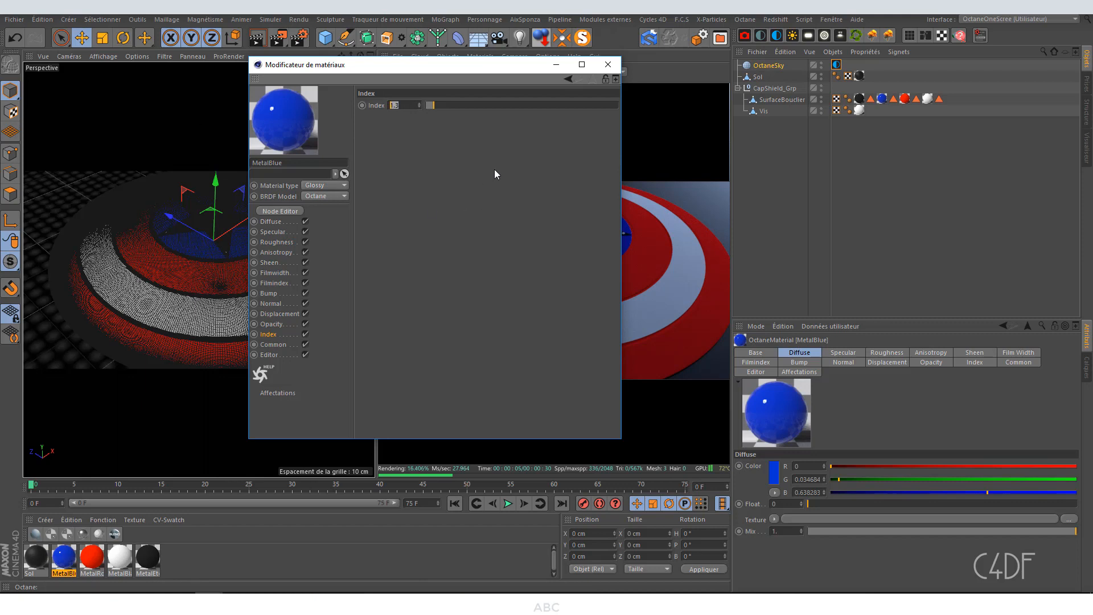
{"action": "type", "text": "4"}
{"action": "key", "text": "Return"}
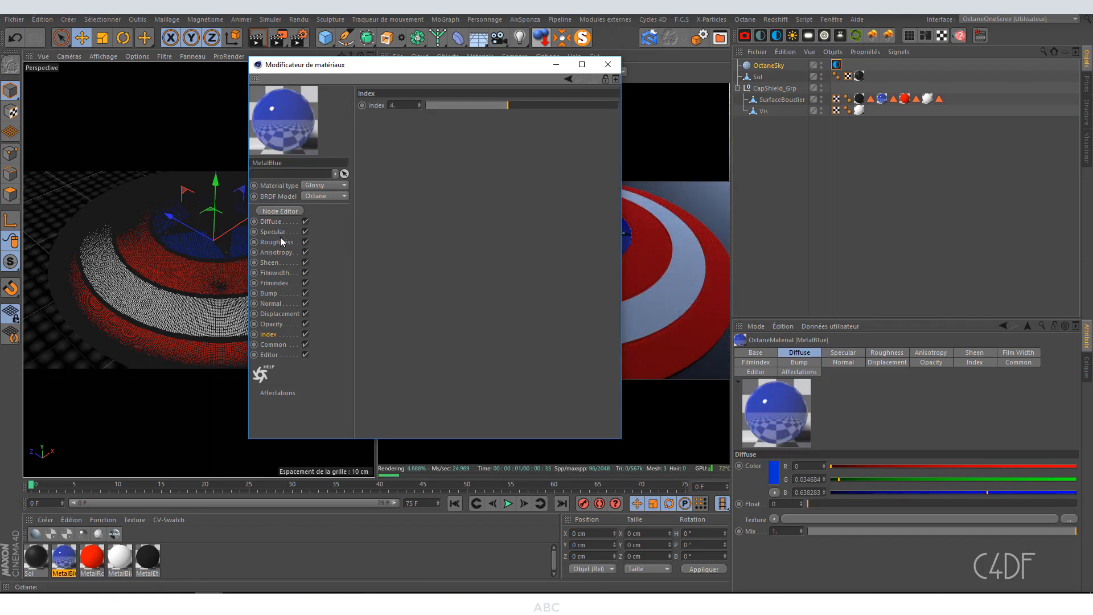
{"action": "left_click", "coordinate": [607, 64]}
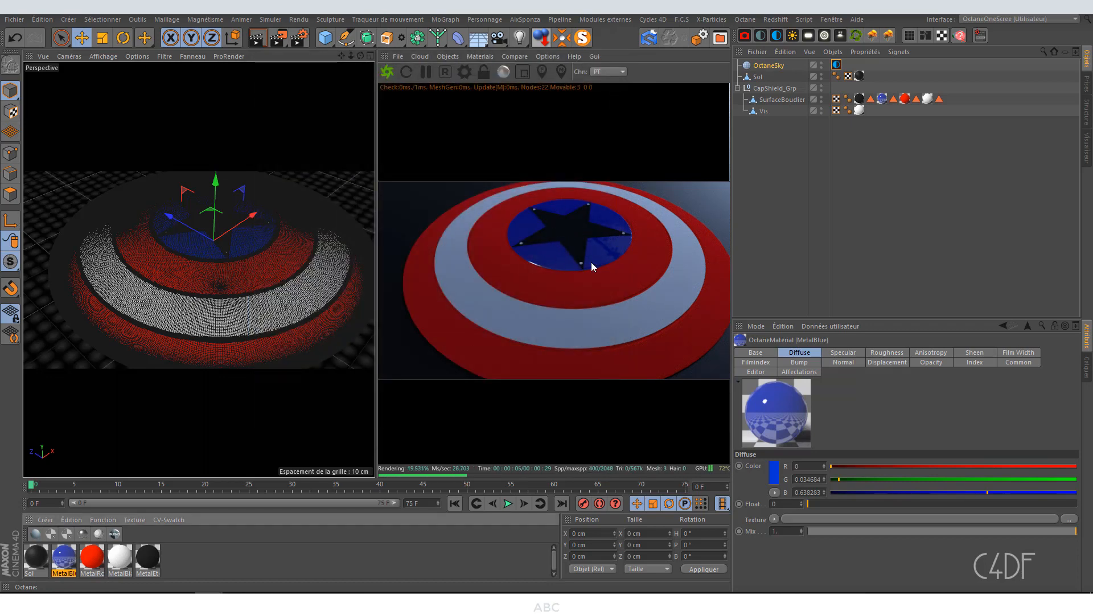
Step: Change the MetalRouge material to the Glossy type and set its index to 4
{"action": "left_click", "coordinate": [94, 560]}
{"action": "double_click", "coordinate": [94, 560]}
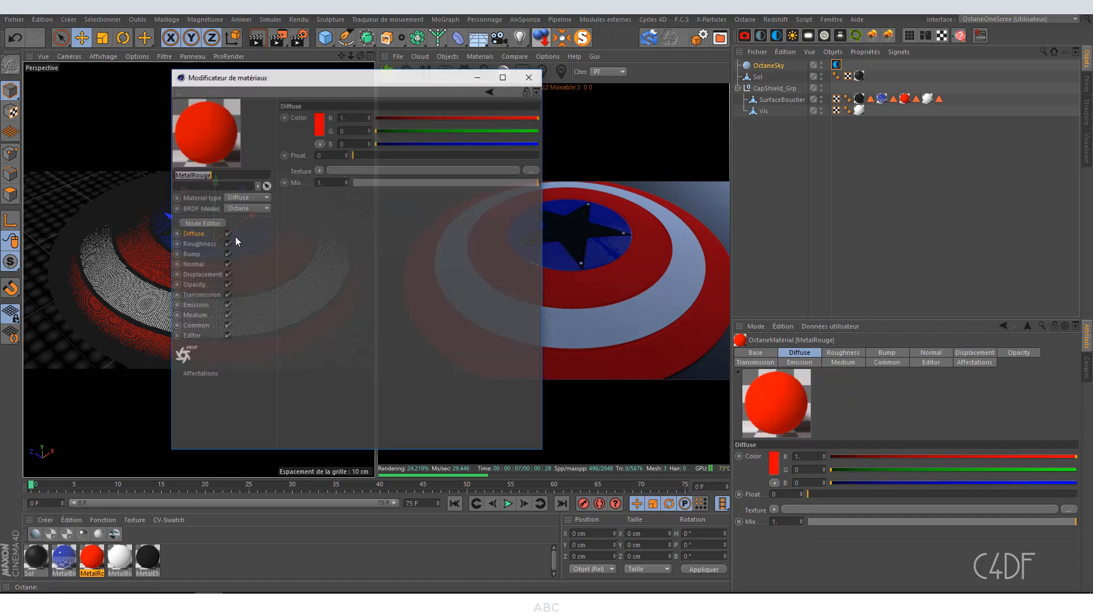
{"action": "left_click", "coordinate": [240, 198]}
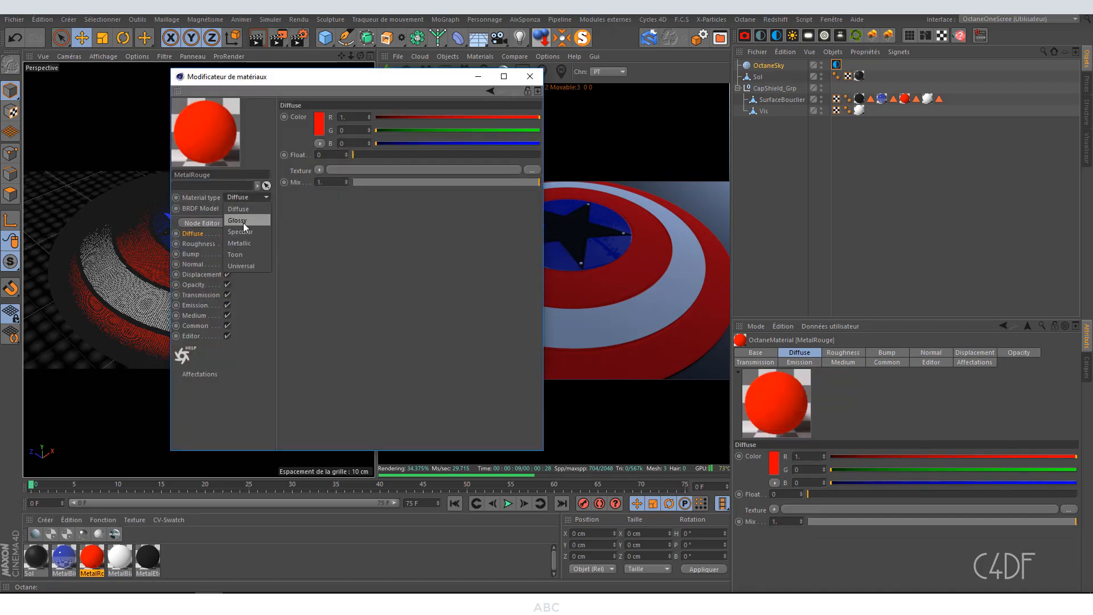
{"action": "left_click", "coordinate": [238, 220]}
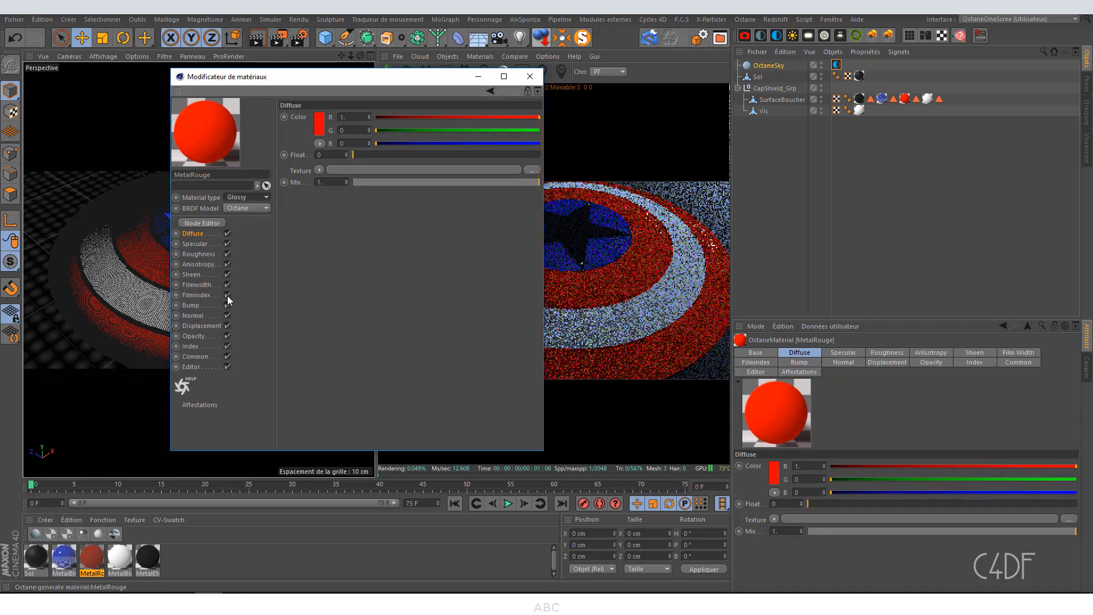
{"action": "left_click", "coordinate": [193, 346]}
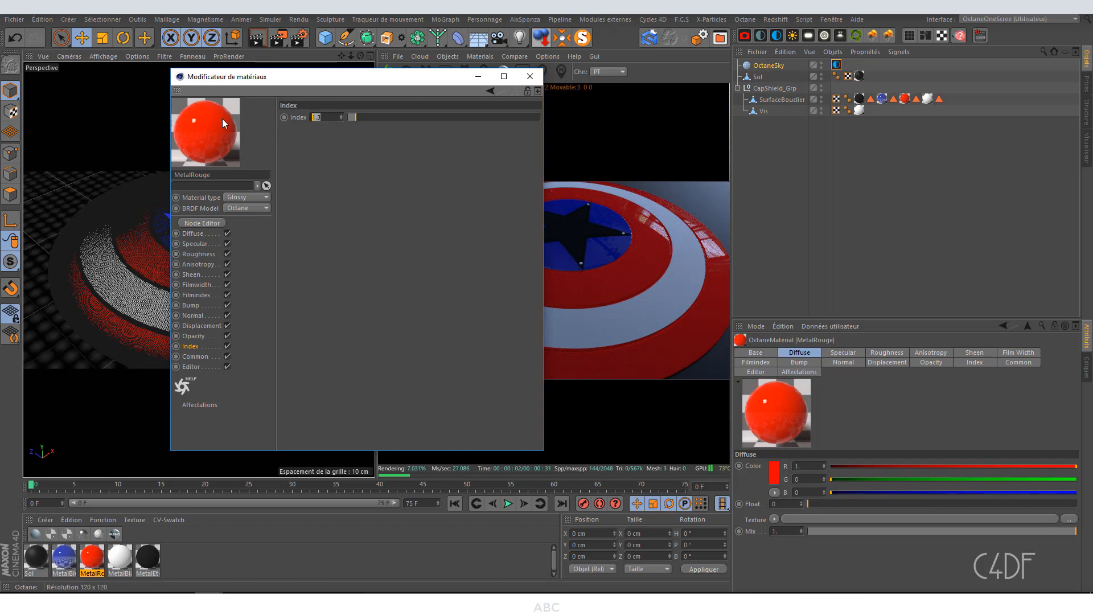
{"action": "key", "text": "Return"}
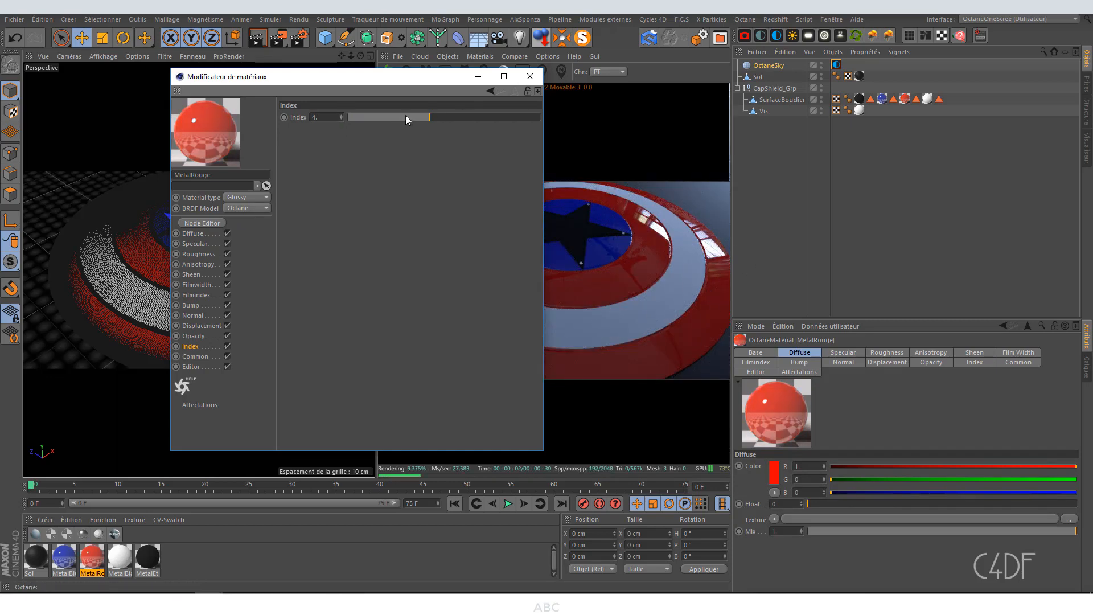
{"action": "left_click", "coordinate": [530, 80]}
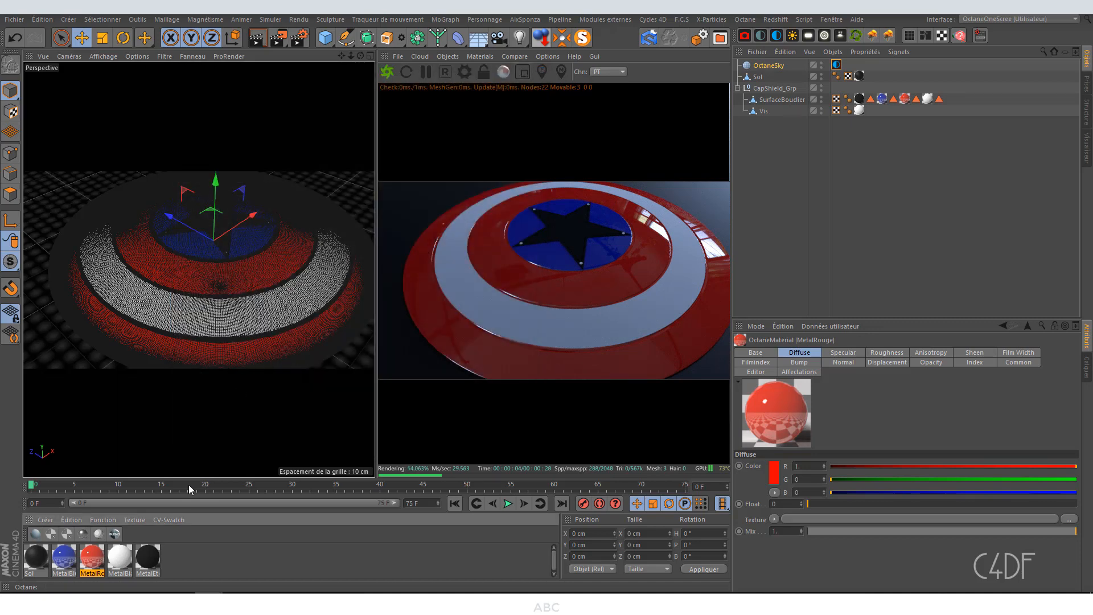
Step: Change the MetalBlanc material to the Glossy type and set its index to 4
{"action": "double_click", "coordinate": [120, 558]}
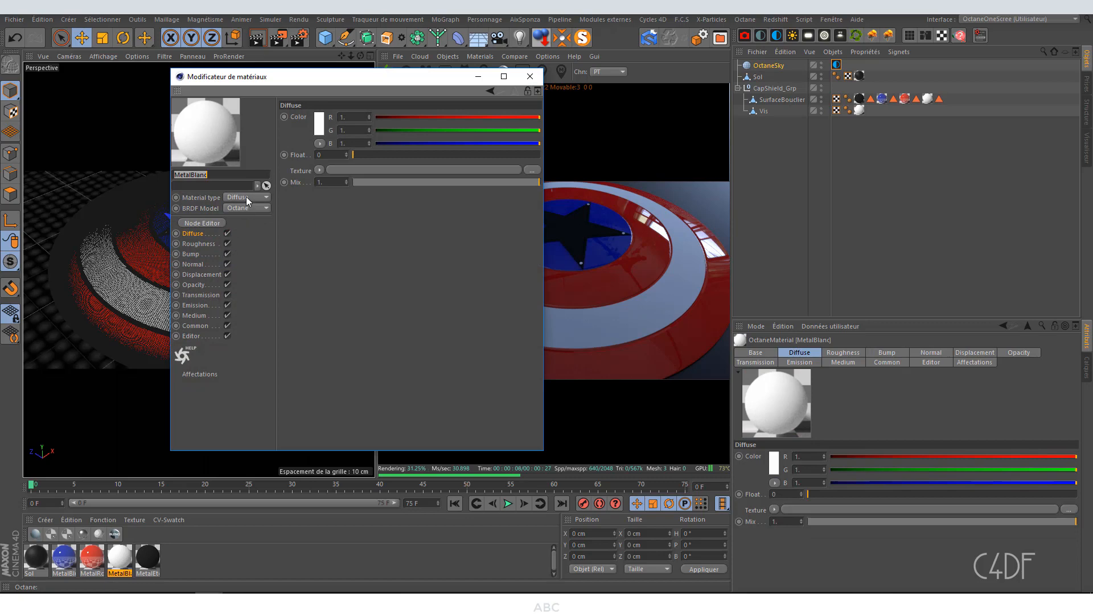
{"action": "left_click", "coordinate": [246, 196]}
{"action": "left_click", "coordinate": [247, 218]}
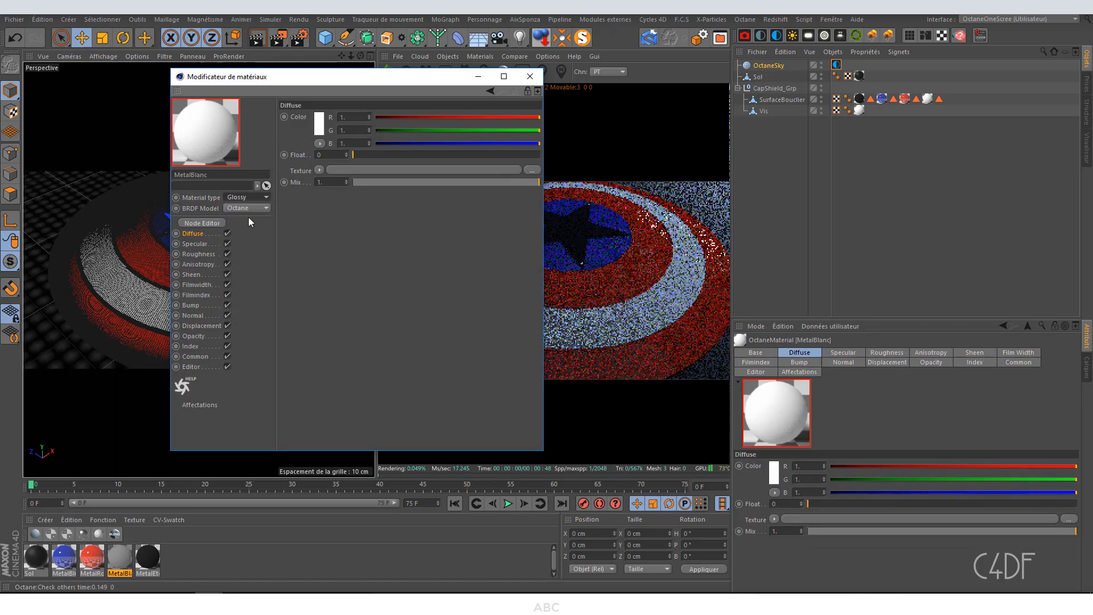
{"action": "left_click", "coordinate": [199, 345]}
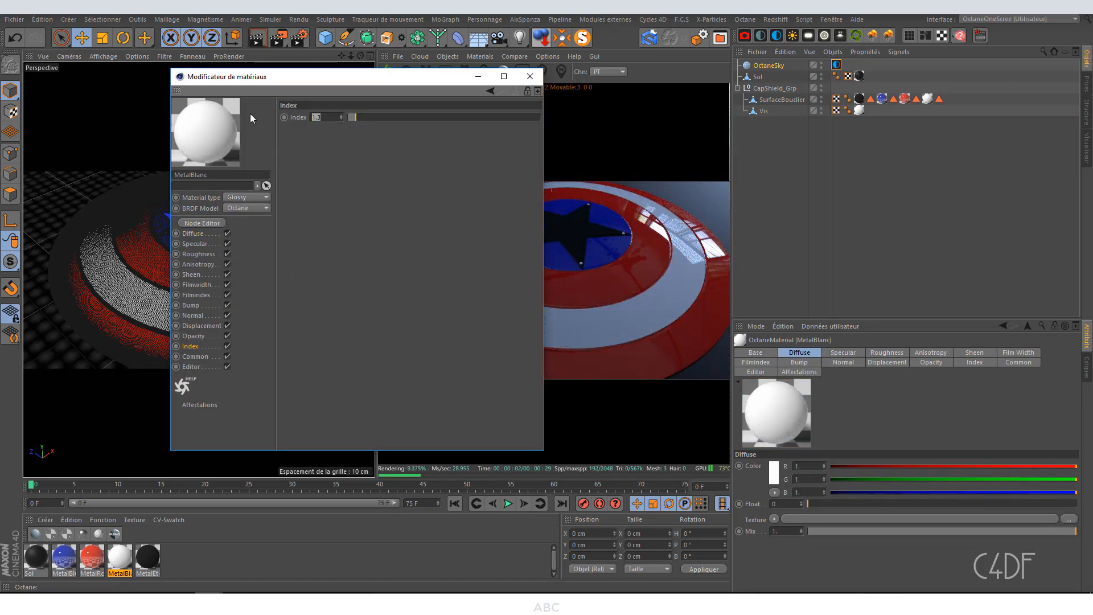
{"action": "type", "text": "4"}
{"action": "key", "text": "Return"}
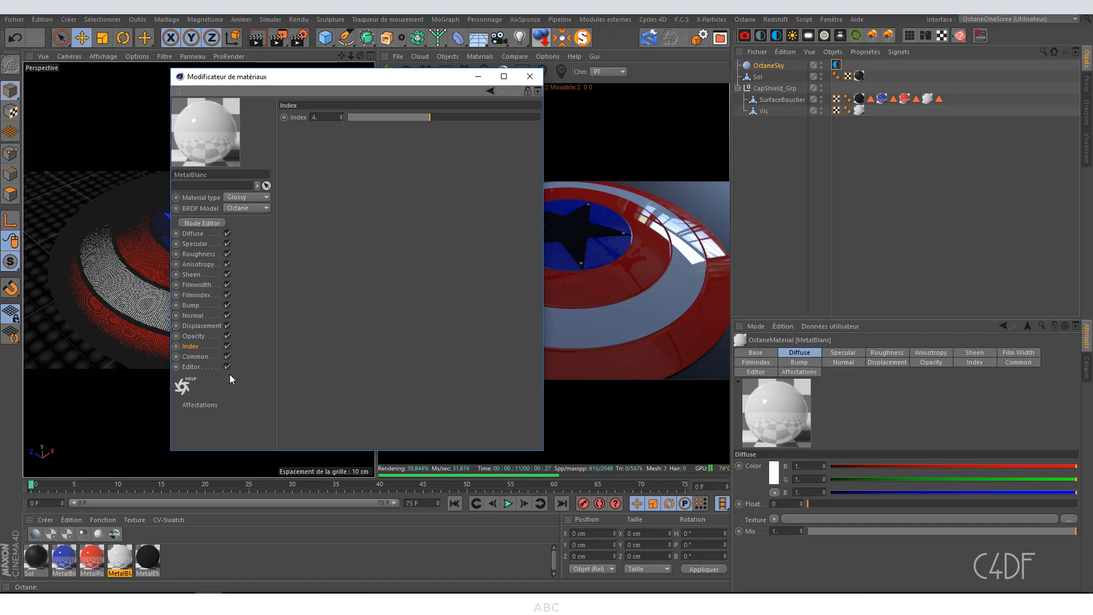
{"action": "left_click", "coordinate": [530, 76]}
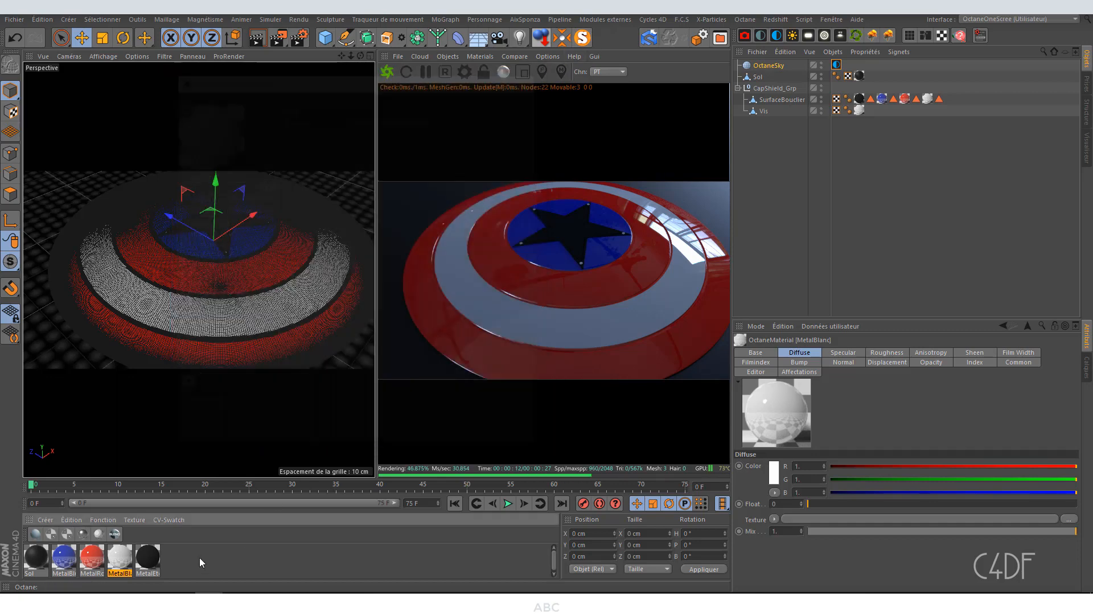
Step: Change the MetalEtoile material to the Glossy type and set its index to 4
{"action": "left_click", "coordinate": [152, 550]}
{"action": "double_click", "coordinate": [152, 550]}
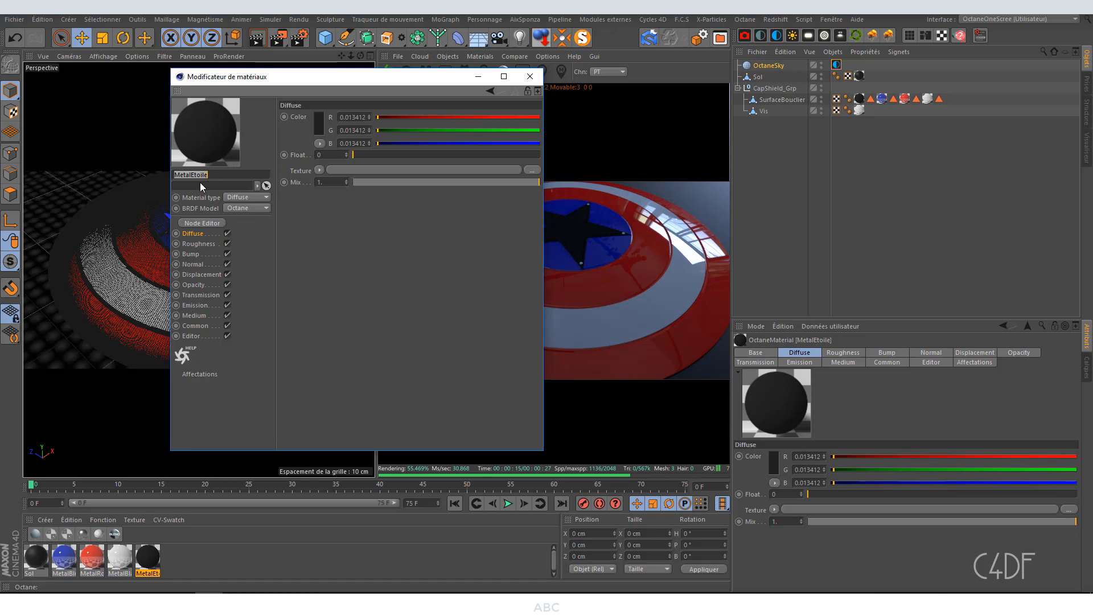
{"action": "left_click", "coordinate": [238, 197]}
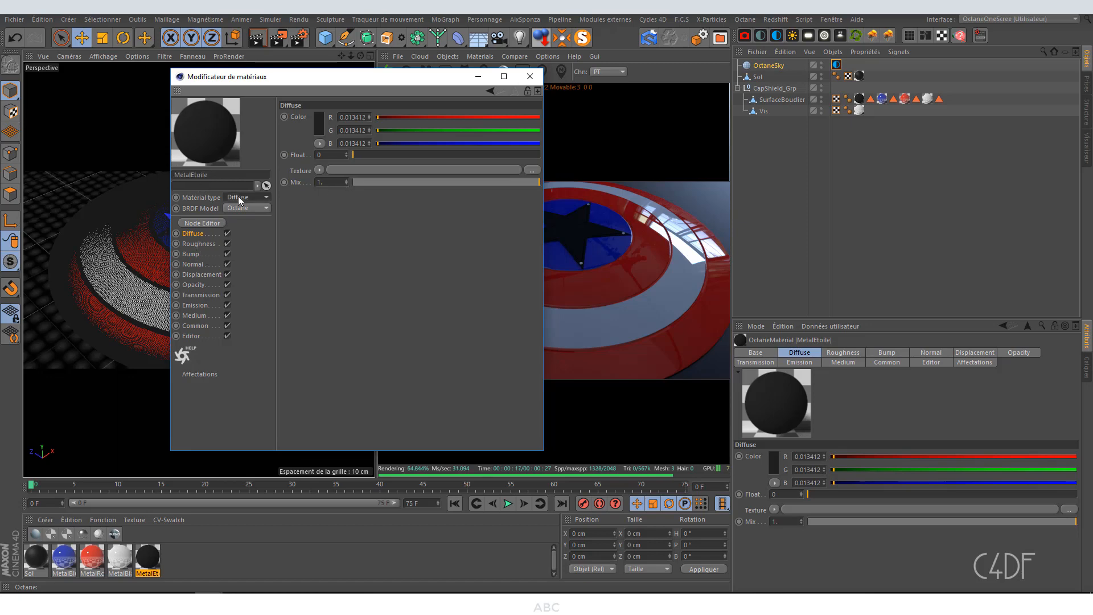
{"action": "left_click", "coordinate": [240, 221]}
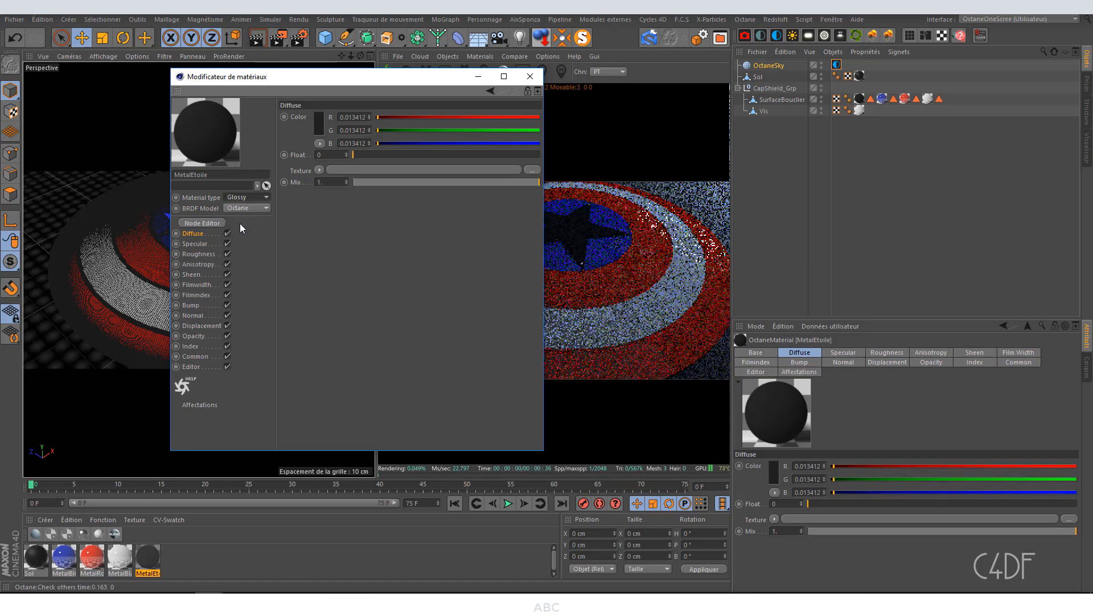
{"action": "left_click", "coordinate": [192, 347]}
{"action": "left_click_drag", "start_coordinate": [331, 118], "coordinate": [256, 114]}
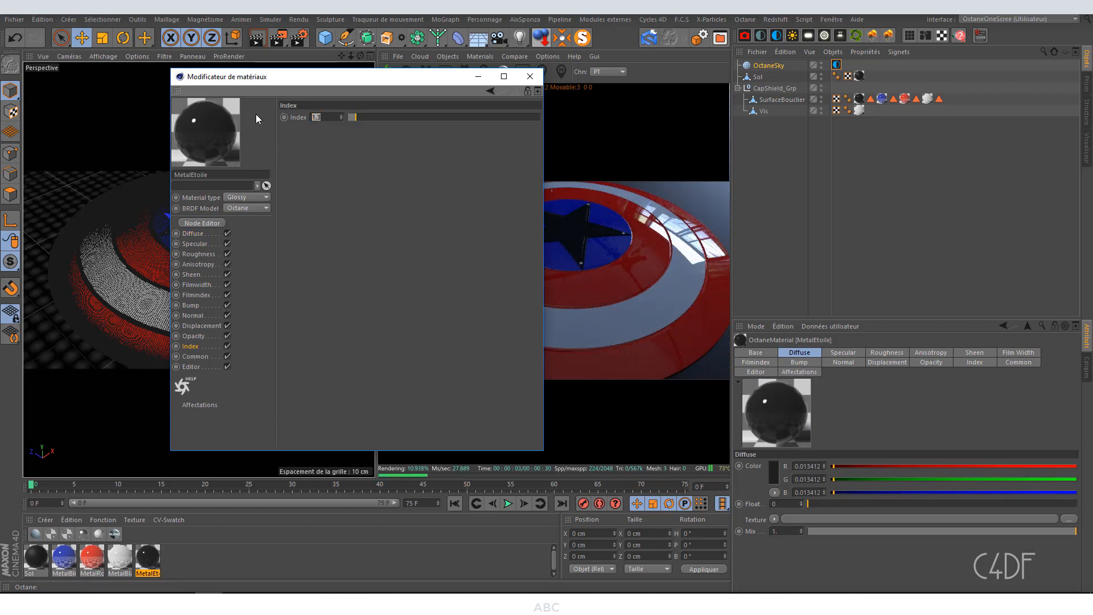
{"action": "type", "text": "4"}
{"action": "key", "text": "Return"}
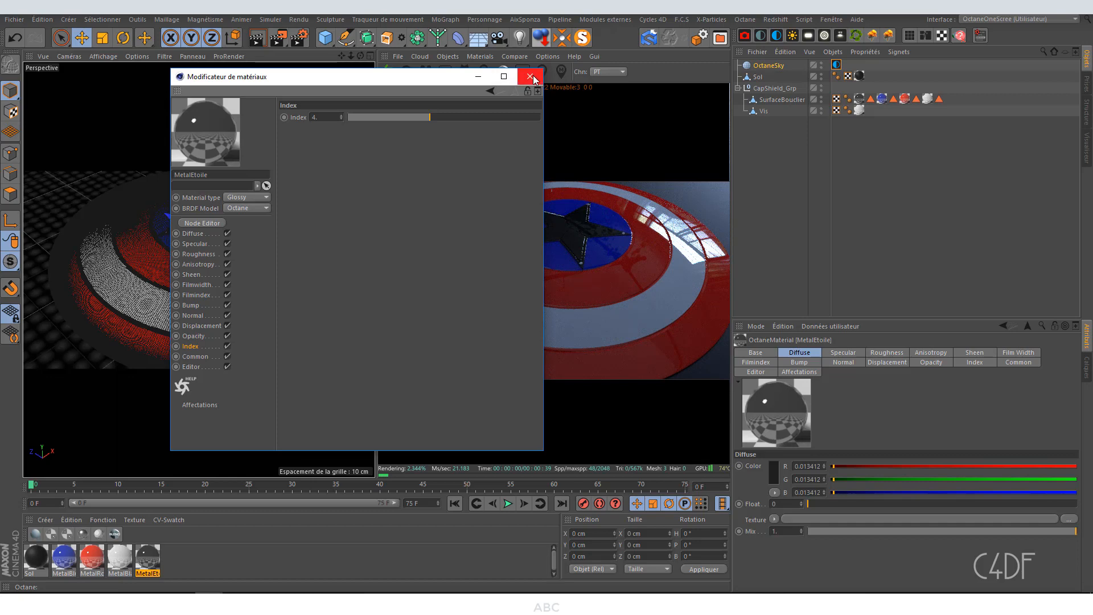
{"action": "left_click", "coordinate": [529, 76]}
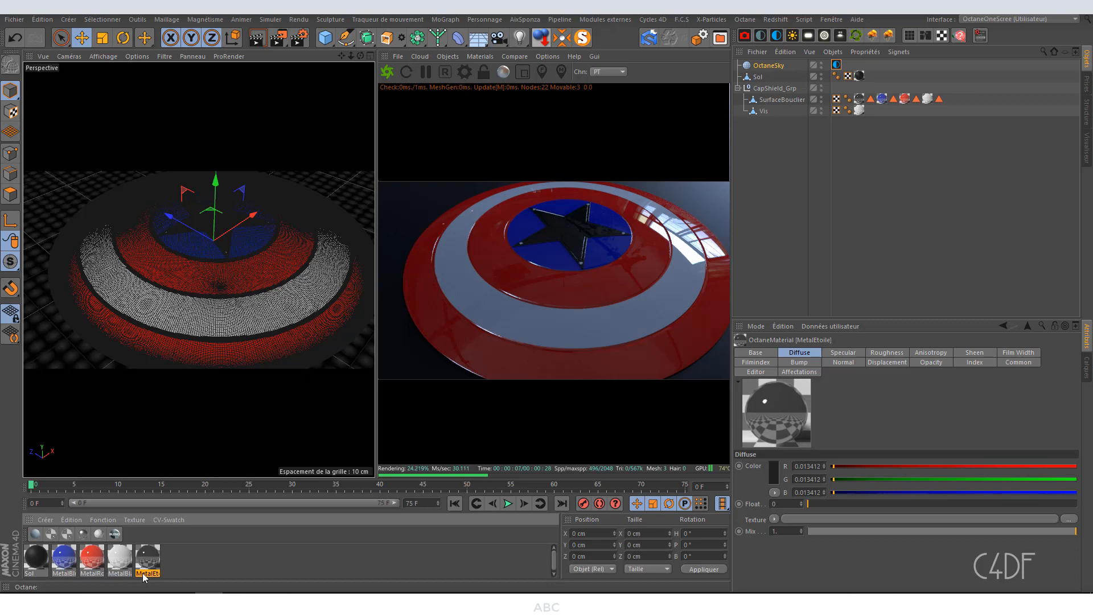
Step: Check the MetalBlue material's index setting and show the shield reference image in the Visualiseur
{"action": "double_click", "coordinate": [63, 559]}
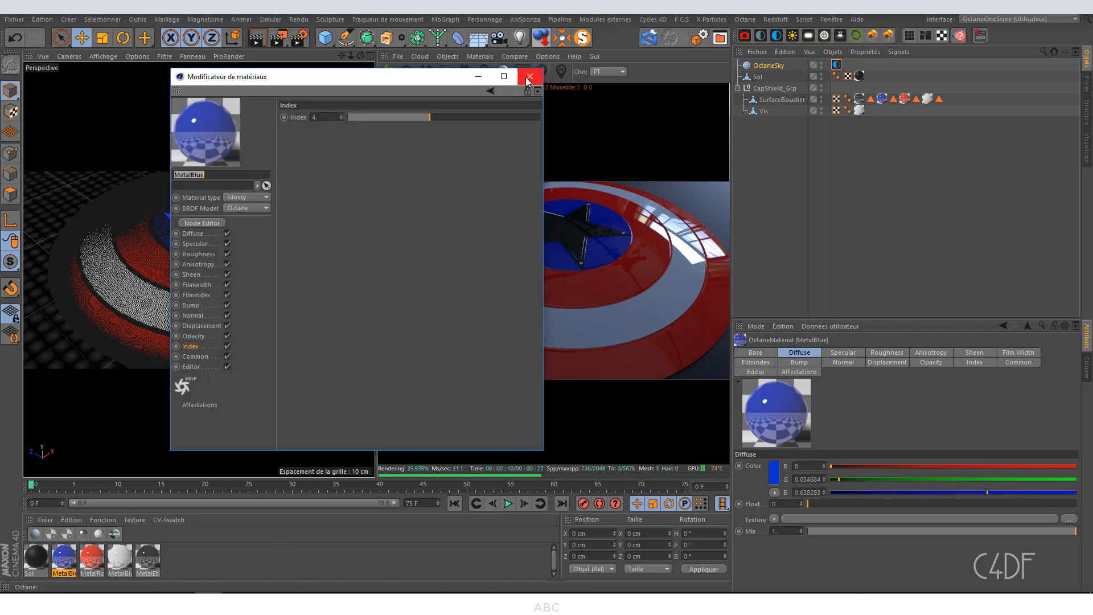
{"action": "left_click", "coordinate": [529, 77]}
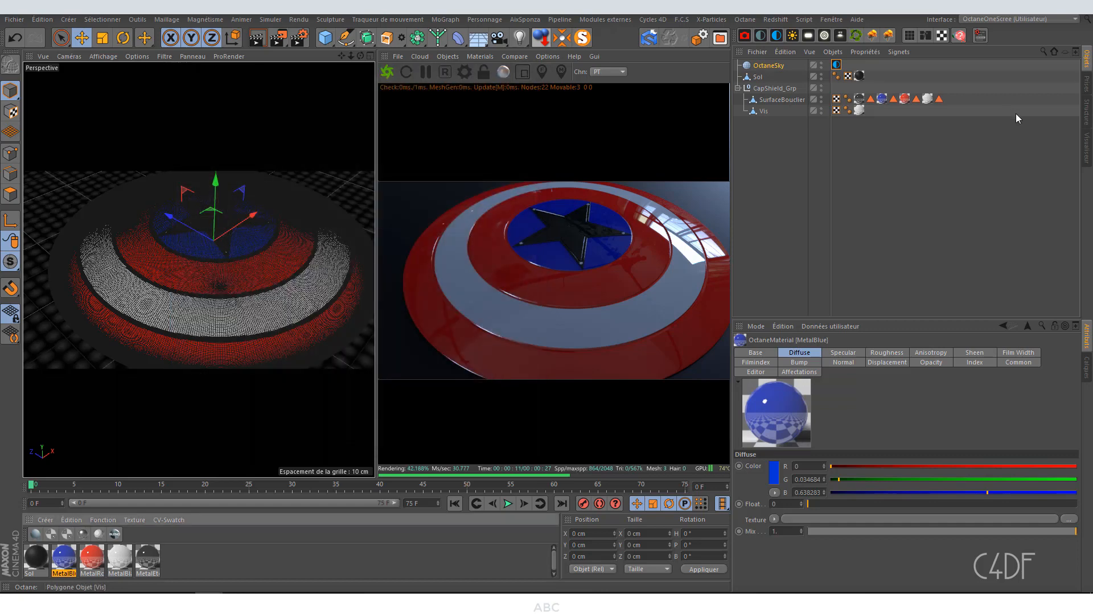
{"action": "left_click", "coordinate": [1087, 149]}
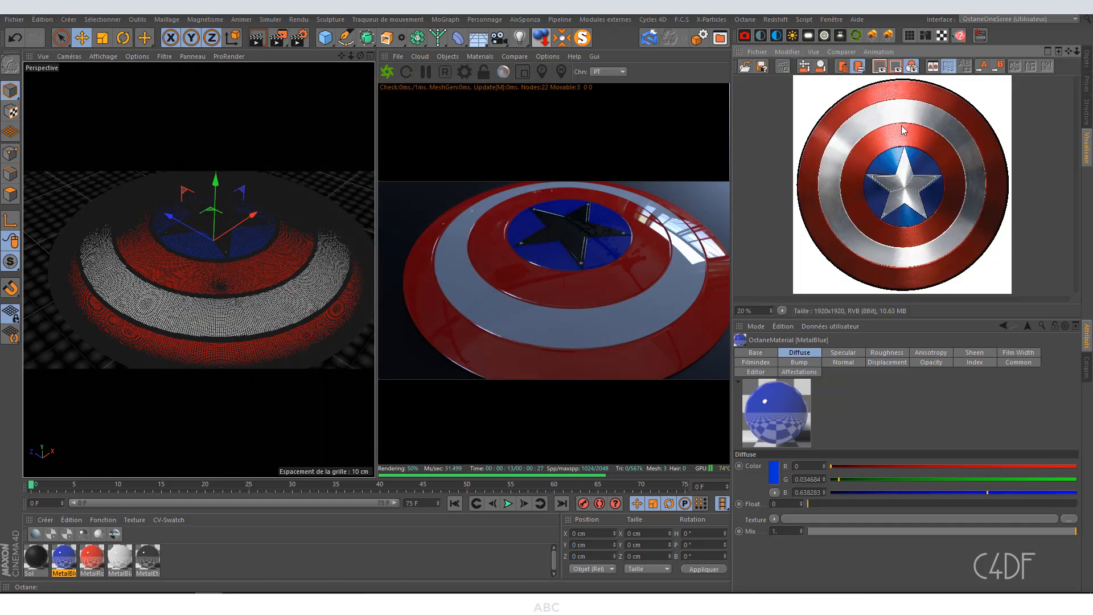
Step: Undock the Visualiseur into its own window and close it
{"action": "left_click", "coordinate": [739, 51]}
{"action": "left_click", "coordinate": [757, 59]}
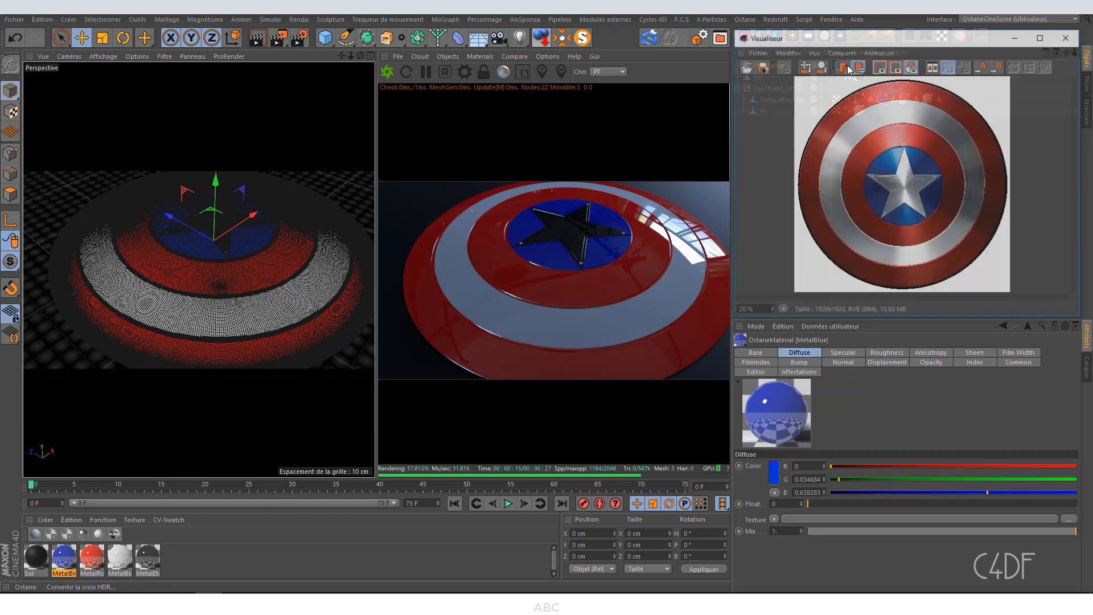
{"action": "left_click", "coordinate": [1065, 37]}
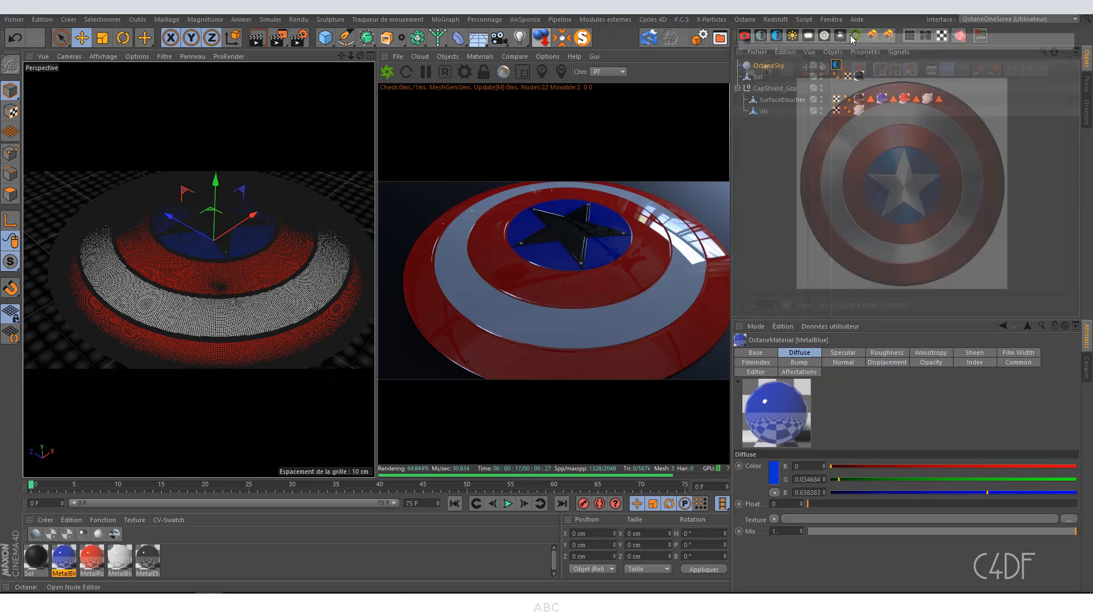
Step: Reopen the Visualiseur and dock it as a tab alongside the object manager
{"action": "left_click", "coordinate": [831, 19]}
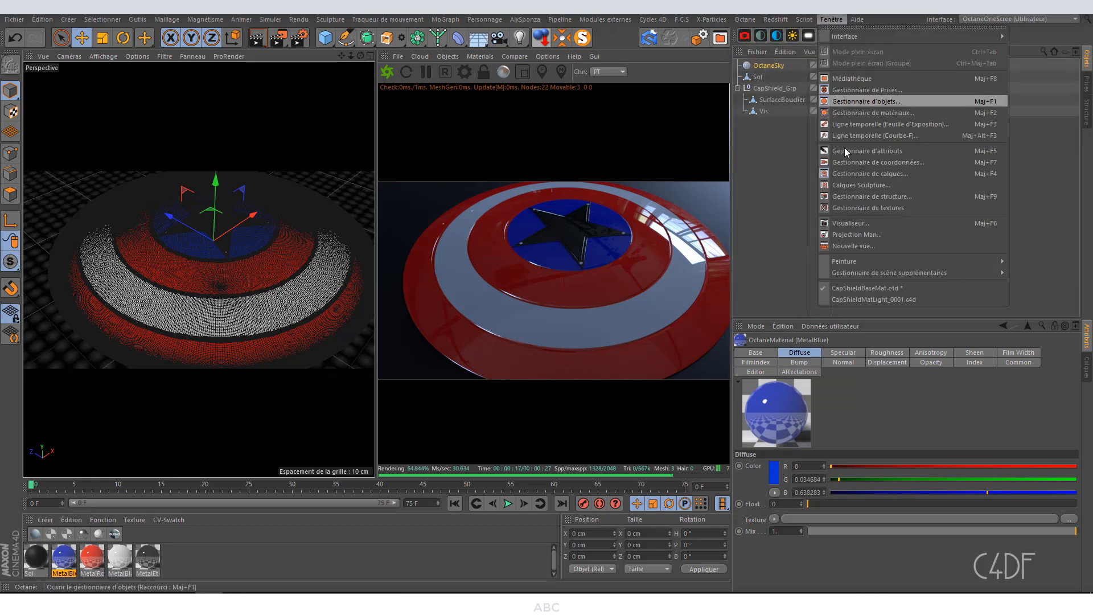
{"action": "left_click", "coordinate": [848, 223]}
{"action": "left_click_drag", "start_coordinate": [1003, 37], "coordinate": [688, 60]}
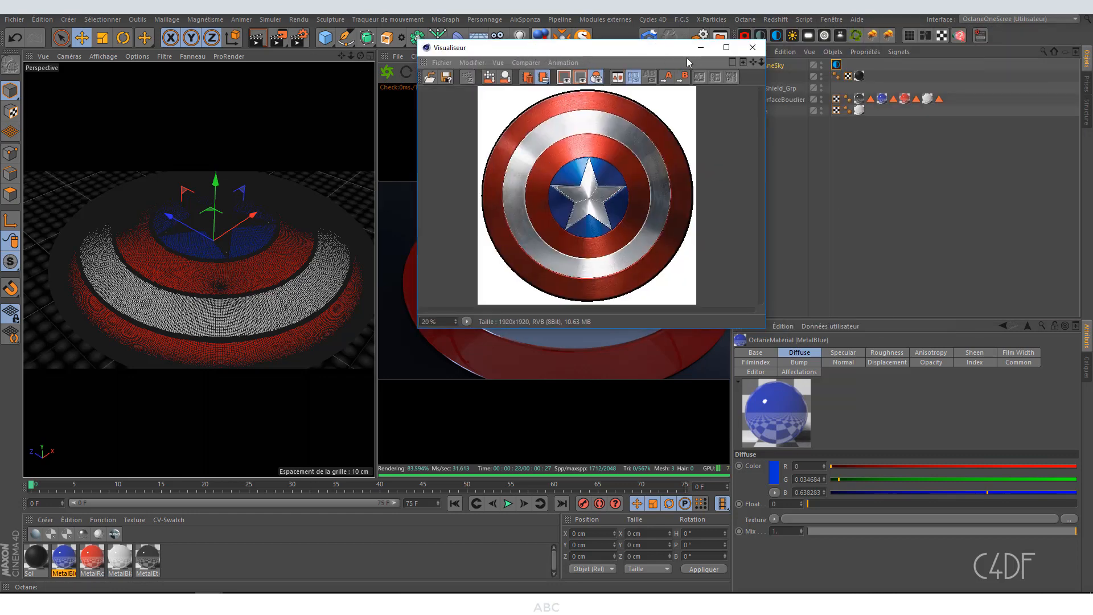
{"action": "left_click", "coordinate": [732, 62]}
{"action": "left_click", "coordinate": [733, 61]}
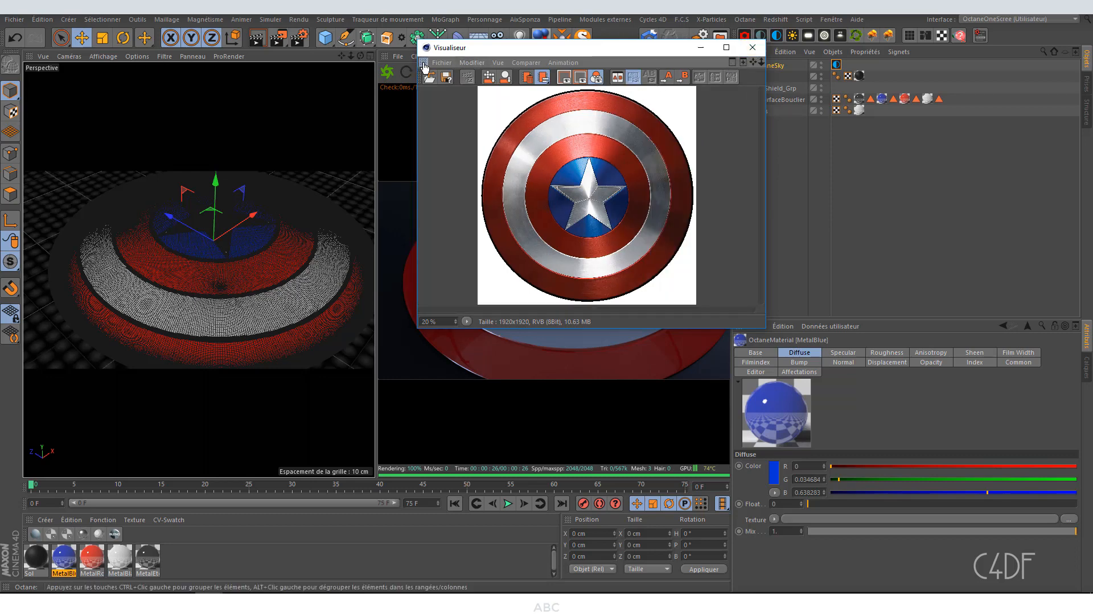
{"action": "left_click_drag", "start_coordinate": [423, 63], "coordinate": [1086, 128]}
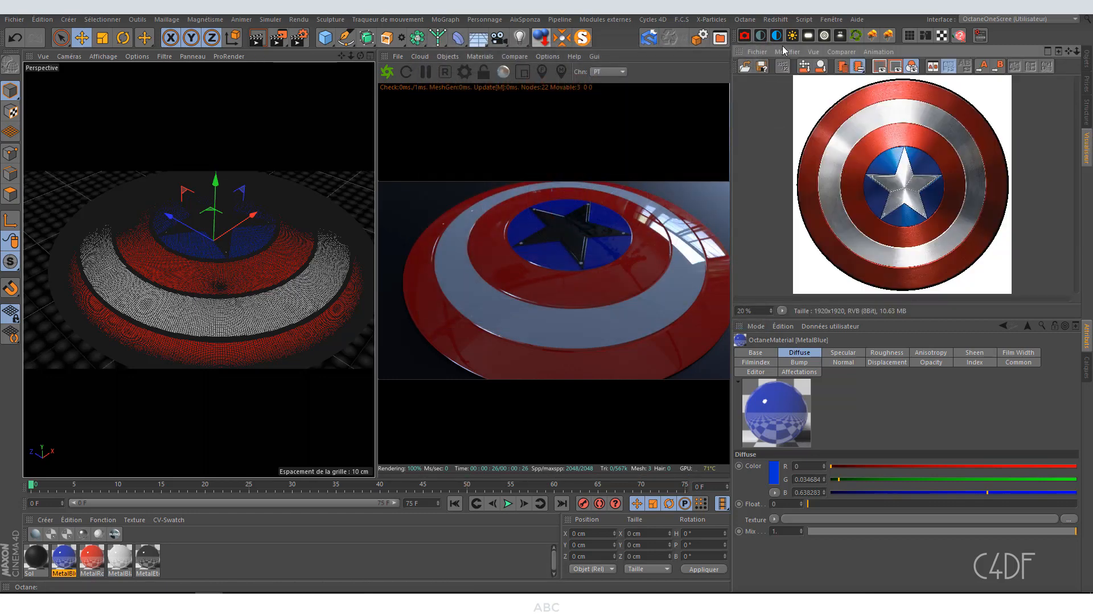
{"action": "left_click", "coordinate": [757, 52]}
{"action": "left_click", "coordinate": [768, 66]}
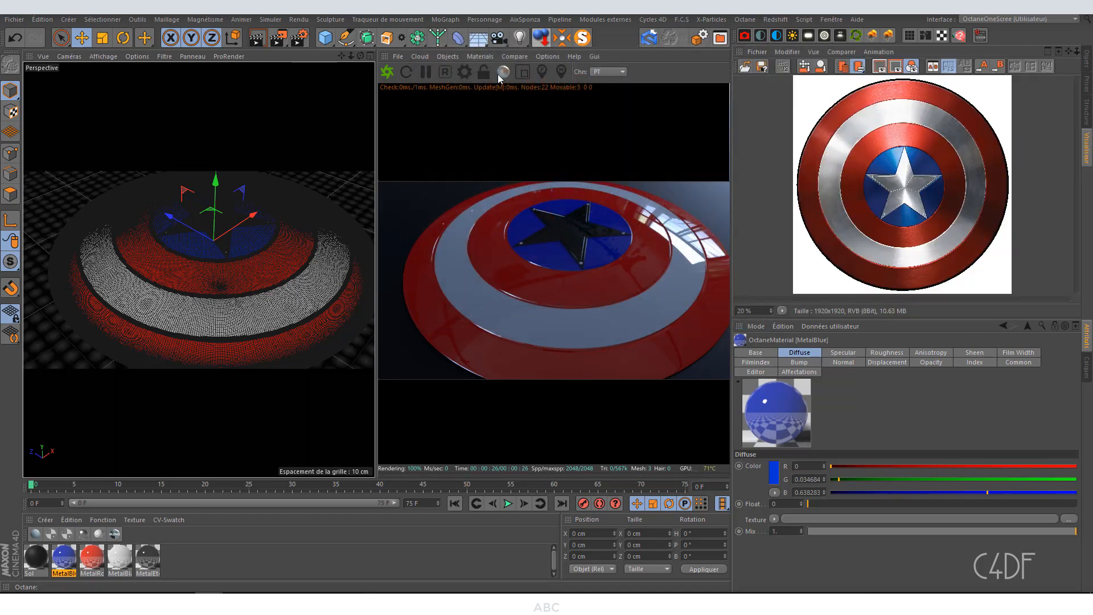
{"action": "left_click", "coordinate": [565, 183]}
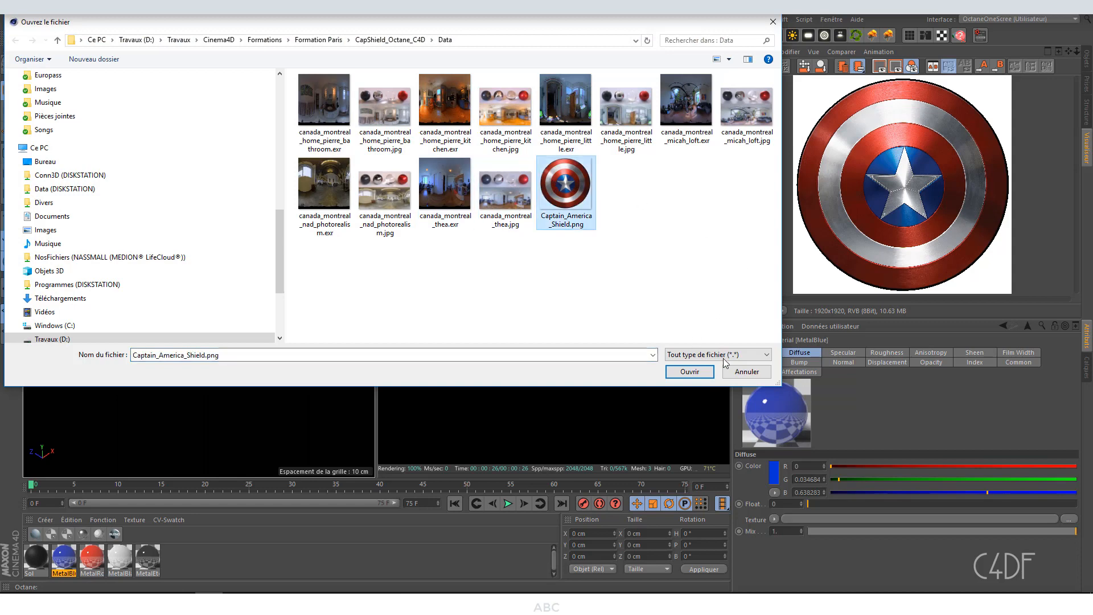
{"action": "left_click", "coordinate": [739, 373]}
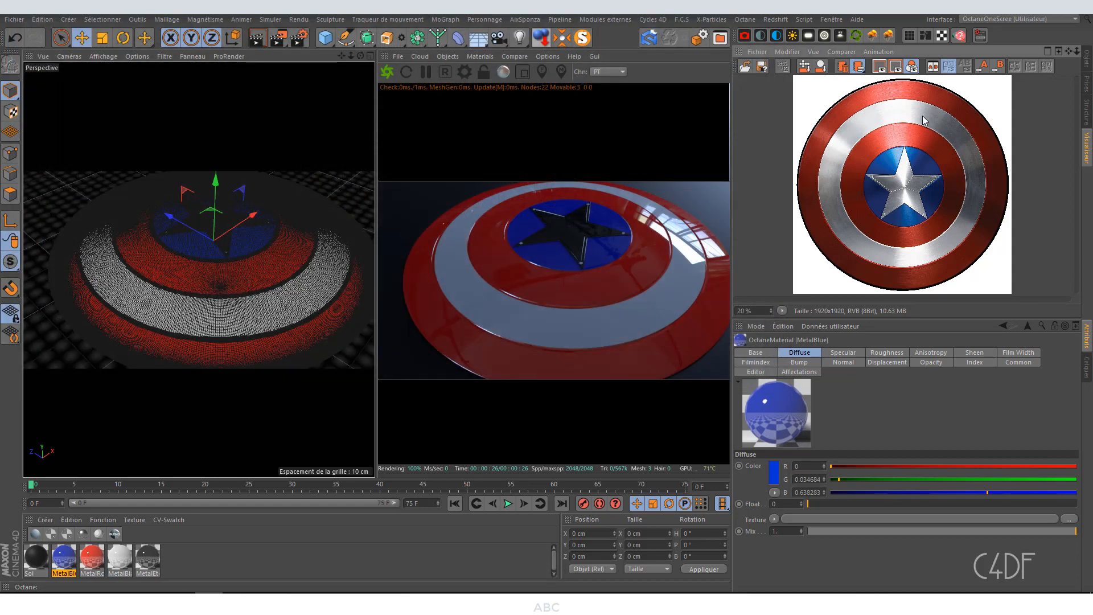
Step: Darken the MetalBlue material's diffuse colour to 10% luminance
{"action": "double_click", "coordinate": [64, 557]}
{"action": "left_click_drag", "start_coordinate": [359, 73], "coordinate": [412, 62]}
{"action": "left_click", "coordinate": [251, 222]}
{"action": "left_click", "coordinate": [375, 117]}
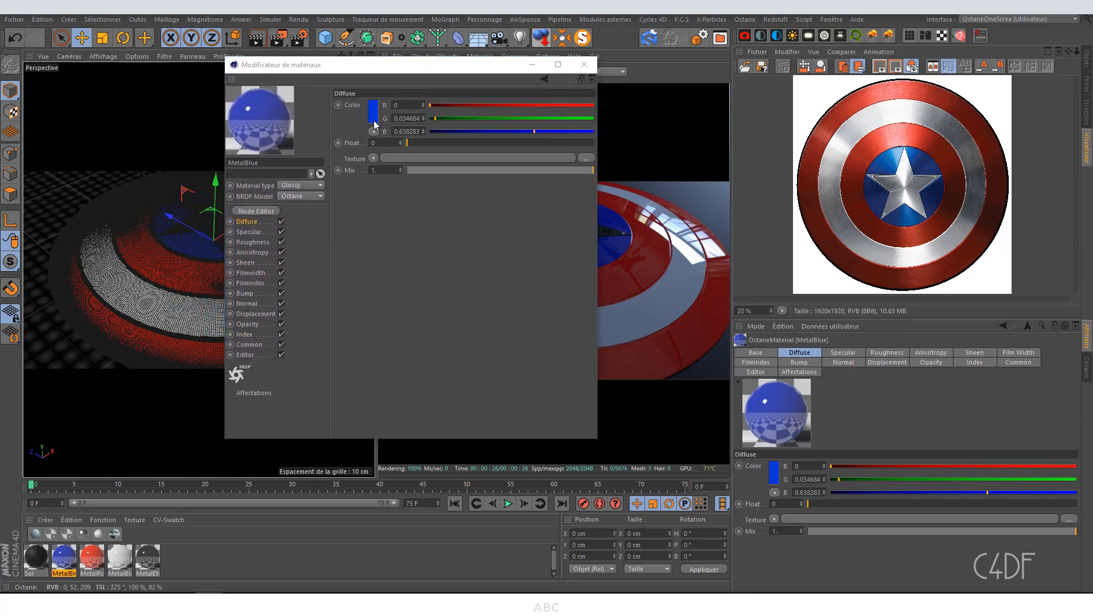
{"action": "left_click_drag", "start_coordinate": [430, 142], "coordinate": [240, 139]}
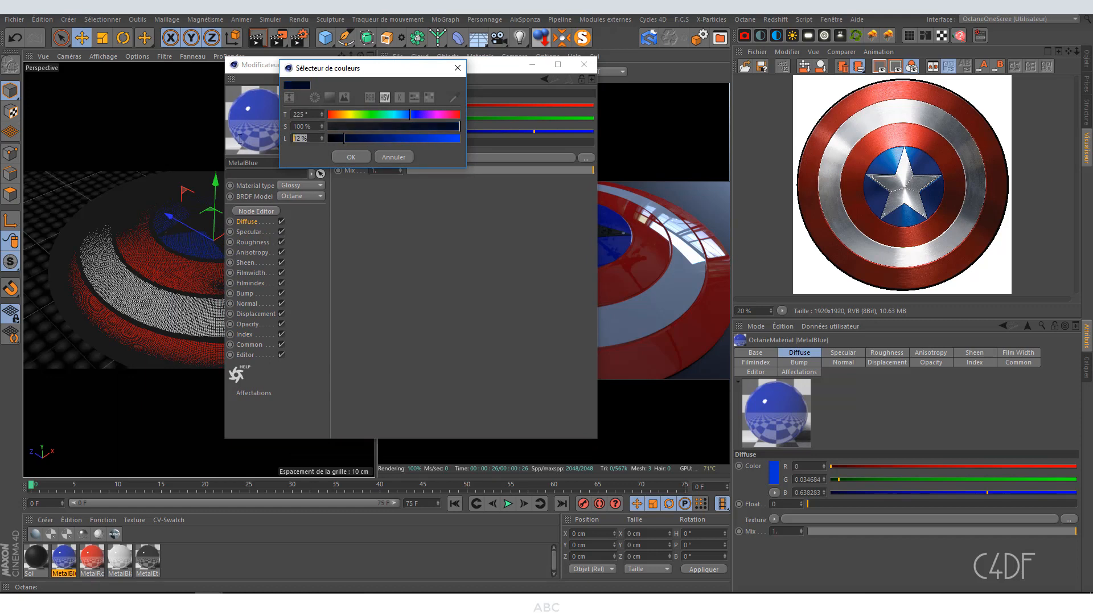
{"action": "type", "text": "10"}
{"action": "left_click", "coordinate": [358, 161]}
Step: Set MetalBlue's specular colour by sampling the light blue just above the star's top point in the reference image
{"action": "left_click", "coordinate": [248, 232]}
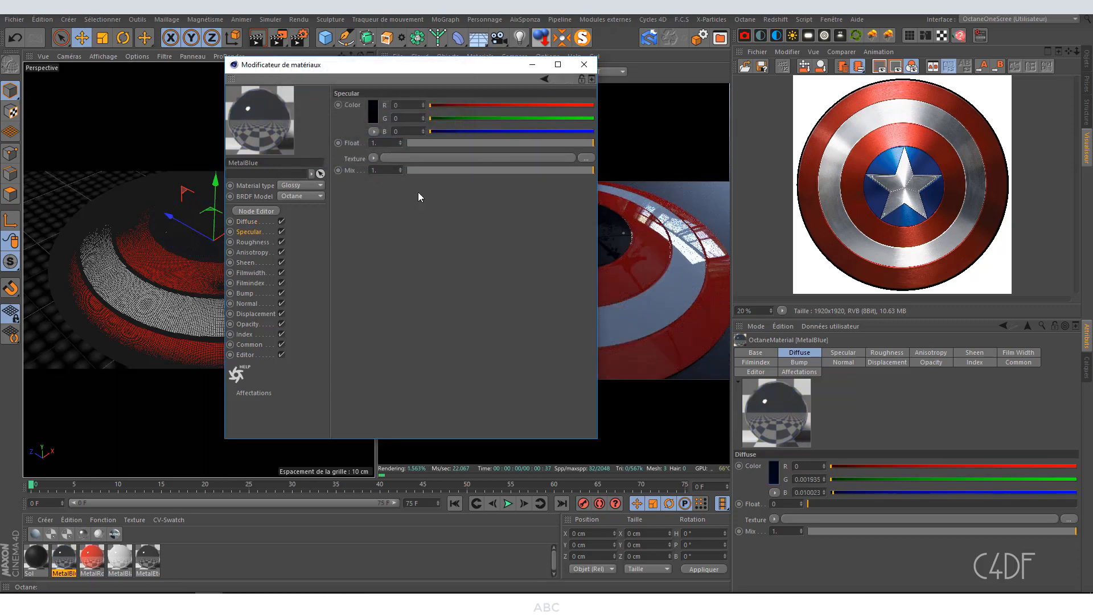
{"action": "left_click", "coordinate": [374, 114]}
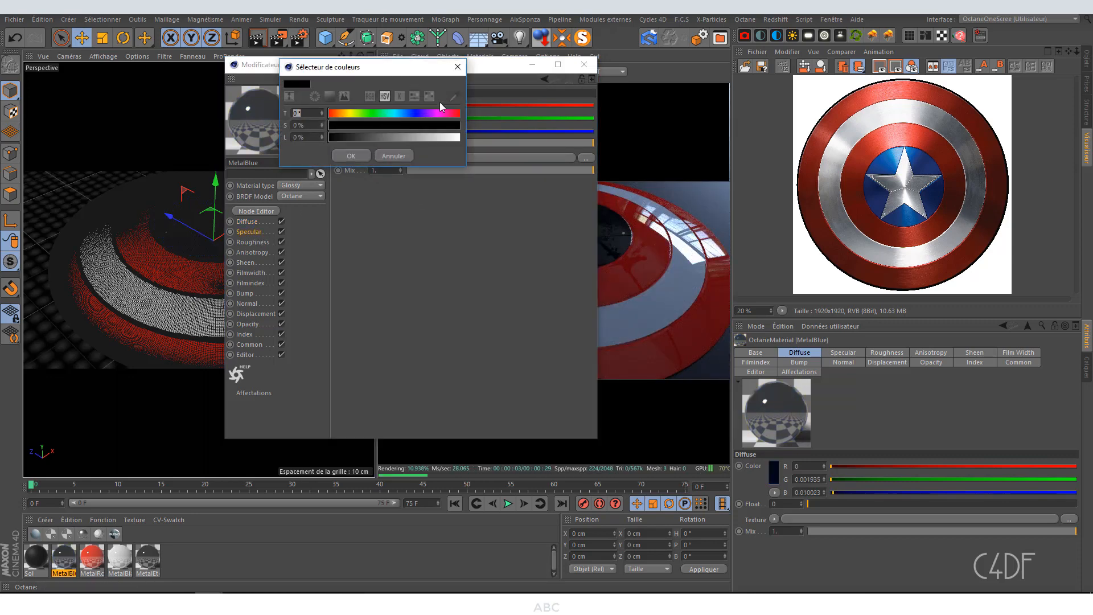
{"action": "left_click", "coordinate": [454, 97]}
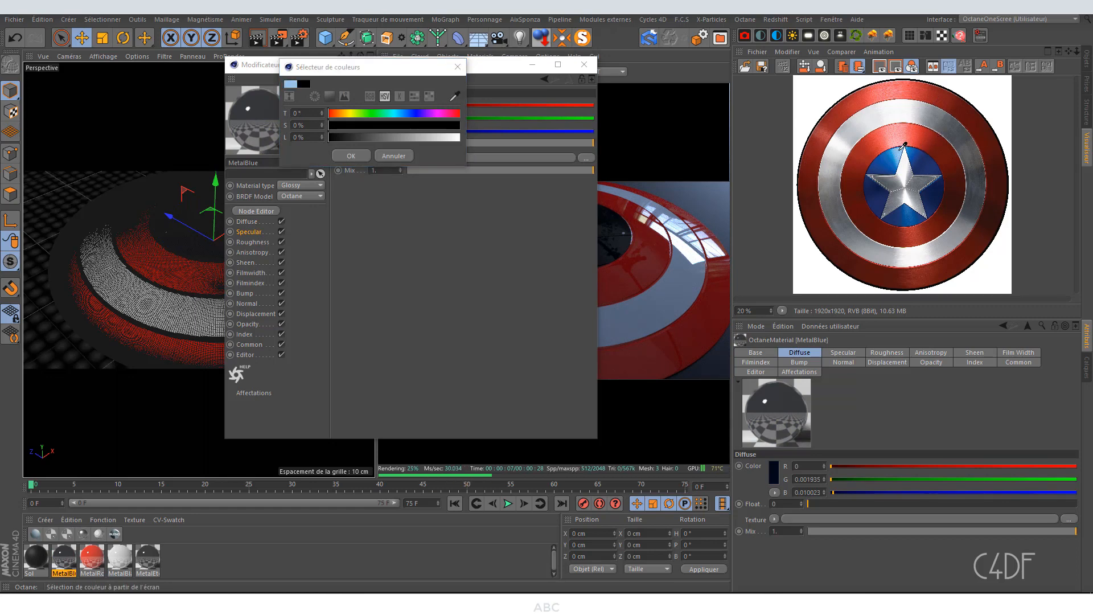
{"action": "left_click", "coordinate": [904, 146]}
{"action": "left_click", "coordinate": [351, 156]}
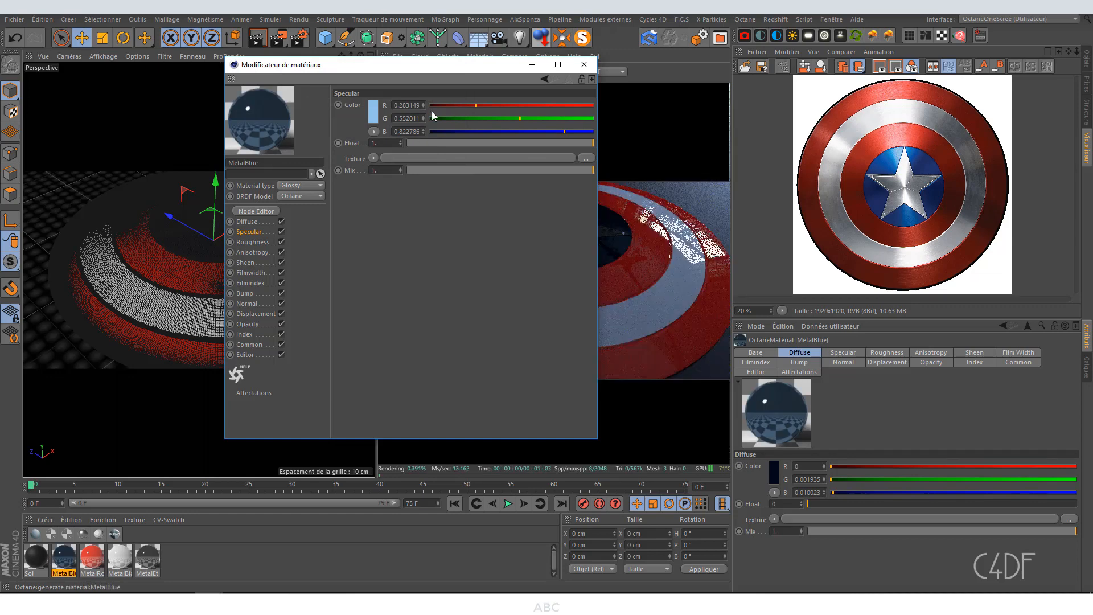
Step: Adjust MetalBlue's specular colour to hue 217° and saturation 56%
{"action": "mouse_move", "coordinate": [428, 68]}
{"action": "left_mouse_down"}
{"action": "mouse_move", "coordinate": [253, 70]}
{"action": "mouse_move", "coordinate": [432, 62]}
{"action": "left_mouse_up"}
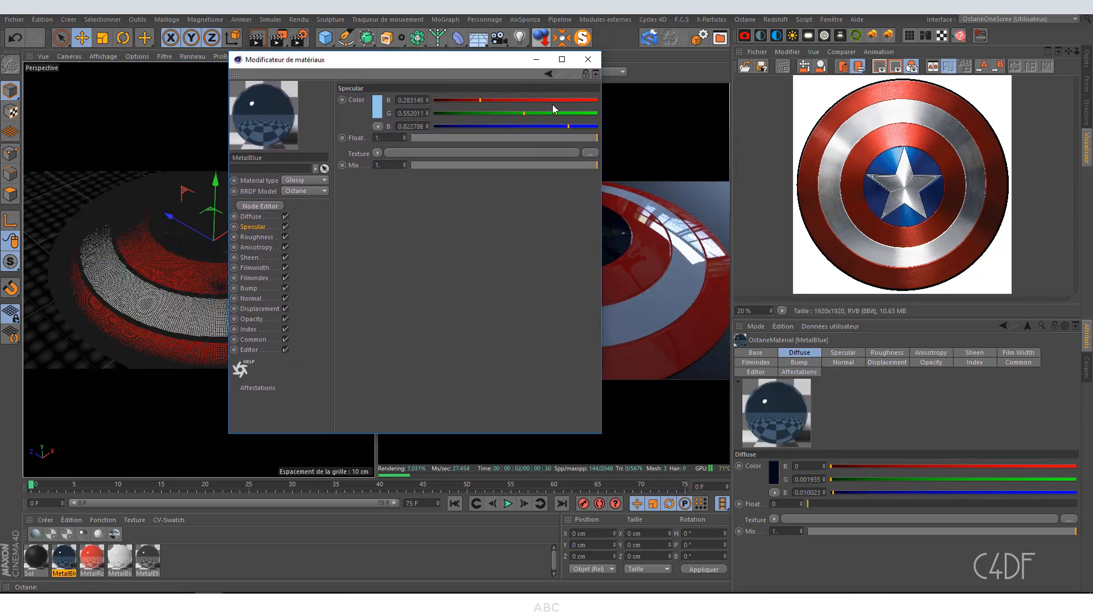
{"action": "left_click", "coordinate": [892, 164]}
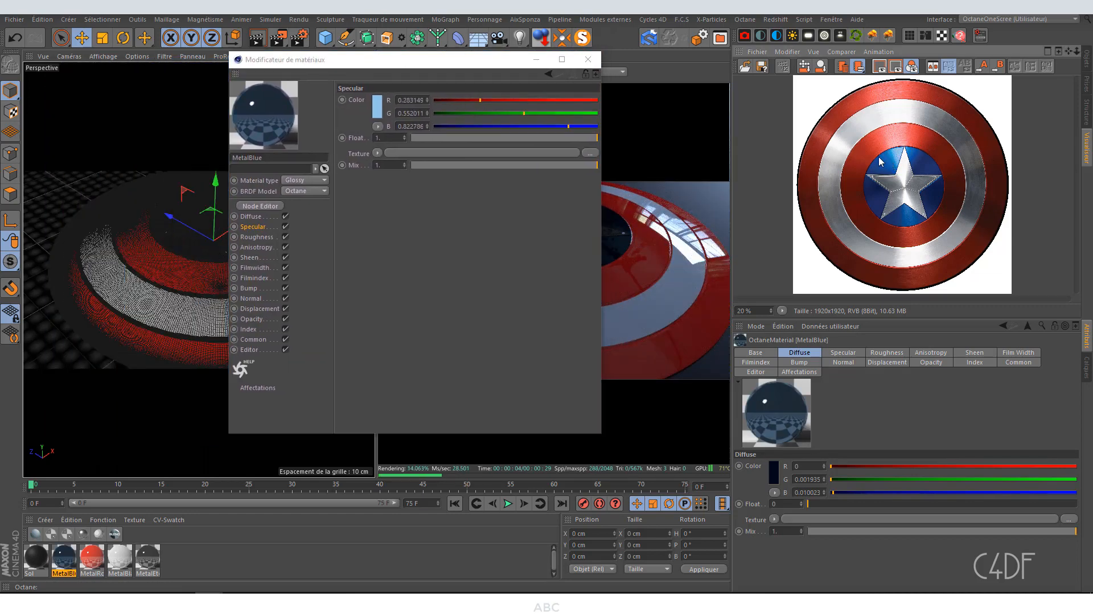
{"action": "left_click", "coordinate": [378, 108]}
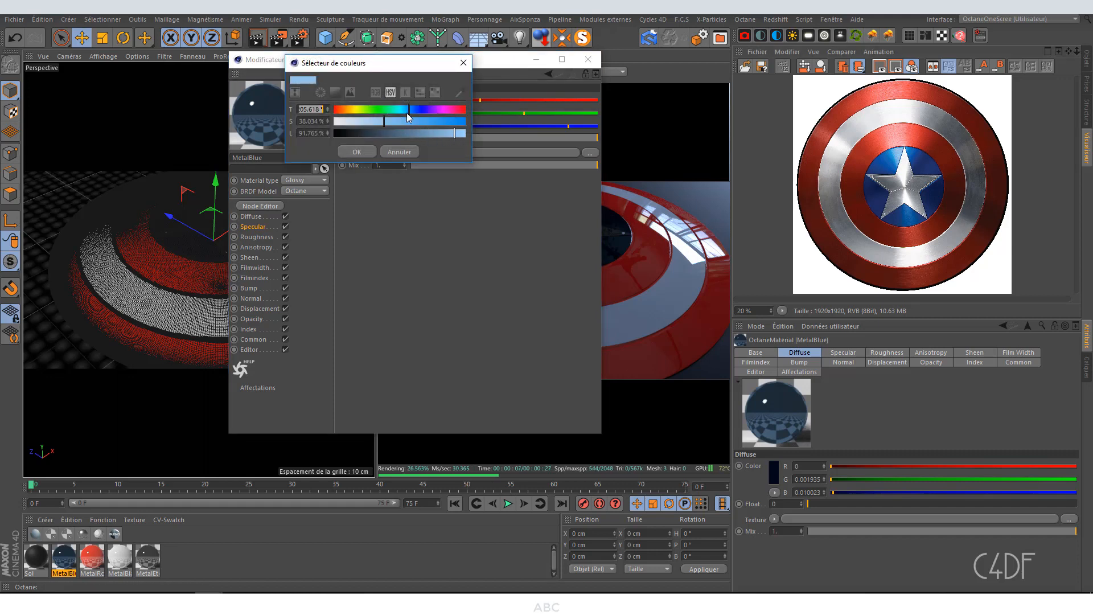
{"action": "type", "text": "217"}
{"action": "key", "text": "Return"}
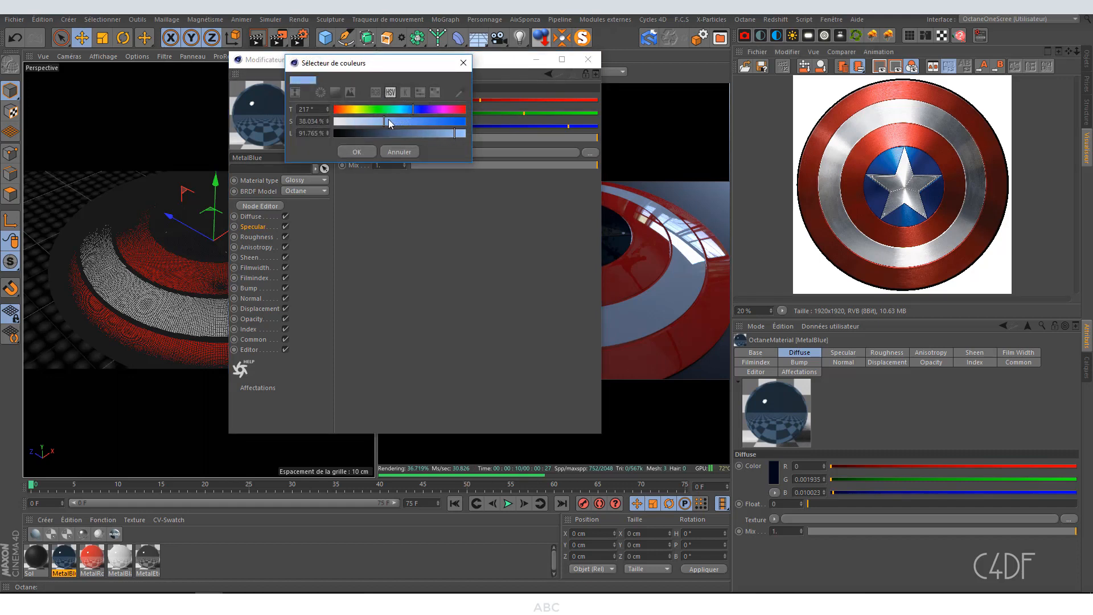
{"action": "left_click_drag", "start_coordinate": [390, 123], "coordinate": [408, 123]}
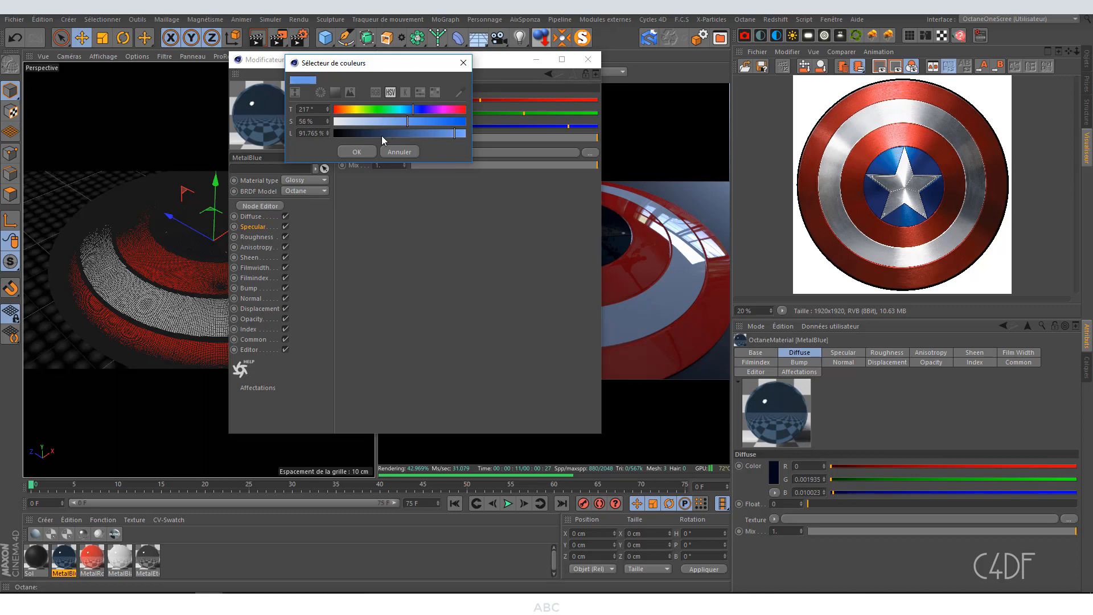
{"action": "left_click", "coordinate": [357, 153]}
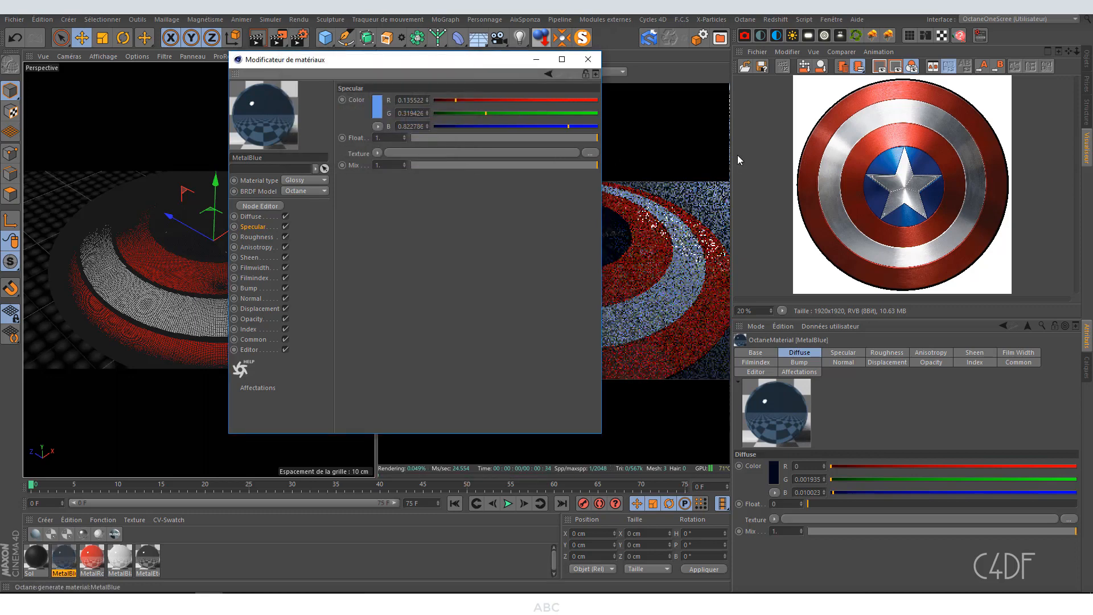
Step: Resample MetalBlue's specular colour from the blue area beside the star in the reference image and close the material editor
{"action": "left_click", "coordinate": [379, 113]}
{"action": "left_click", "coordinate": [459, 90]}
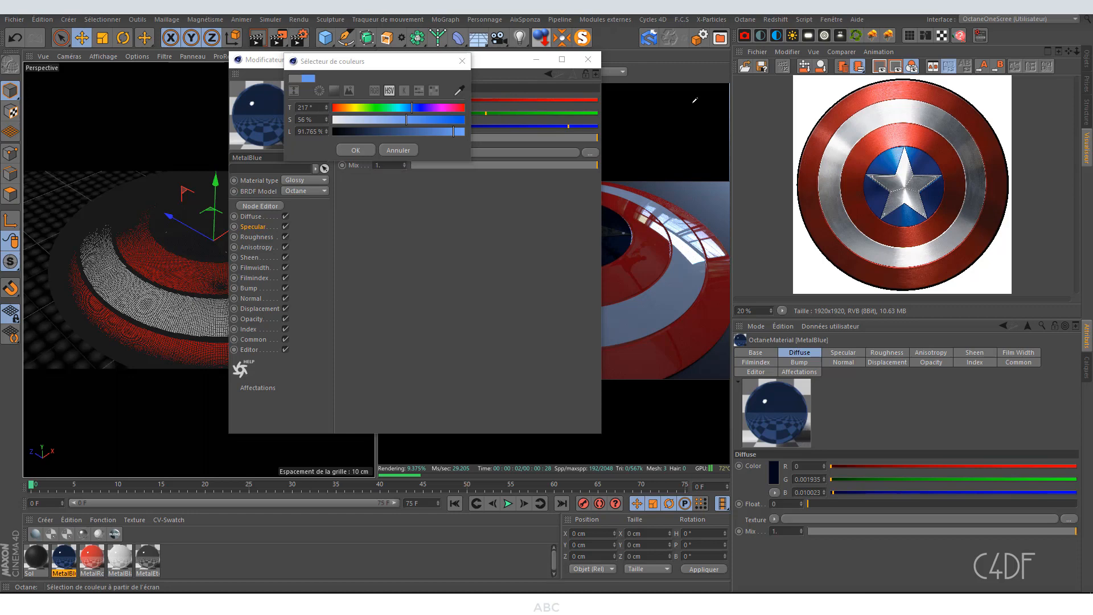
{"action": "left_click", "coordinate": [892, 160]}
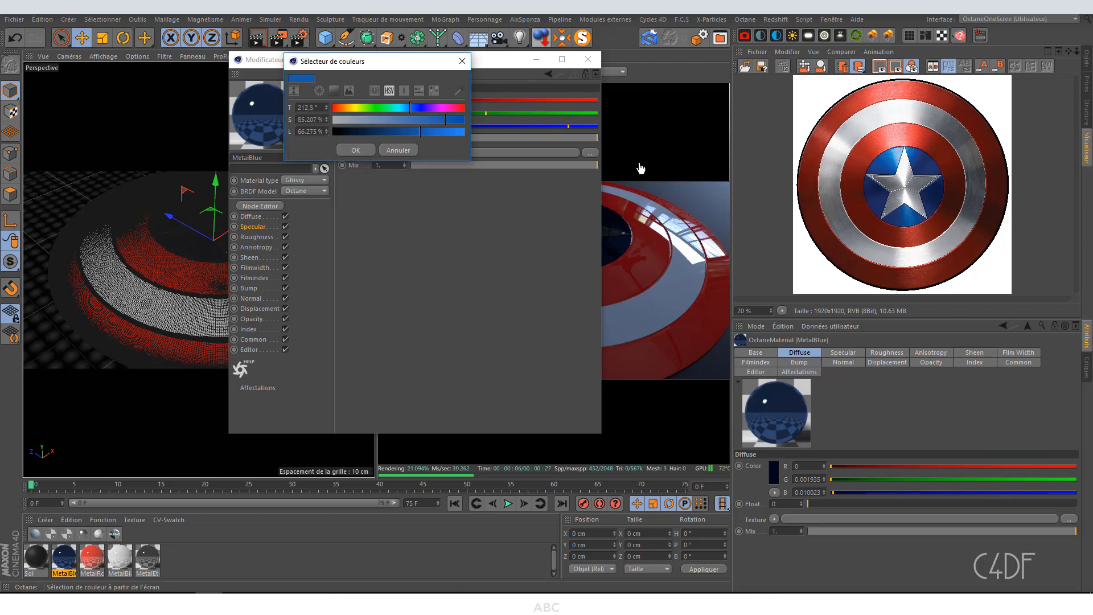
{"action": "left_click", "coordinate": [356, 150]}
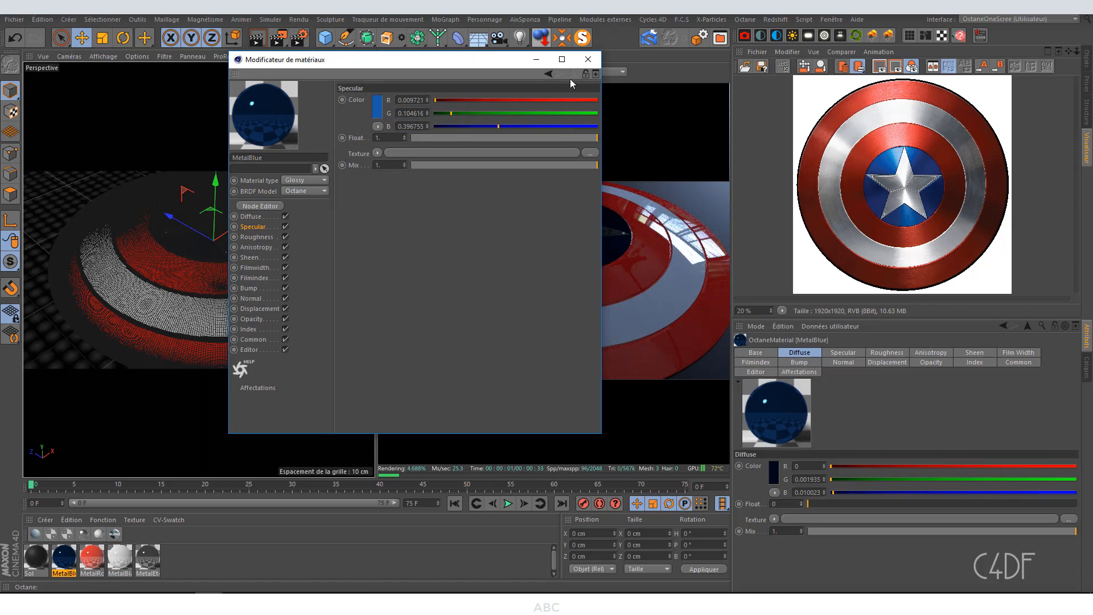
{"action": "left_click", "coordinate": [588, 59]}
Step: Darken the MetalRouge material's diffuse colour to 10% luminance
{"action": "double_click", "coordinate": [92, 556]}
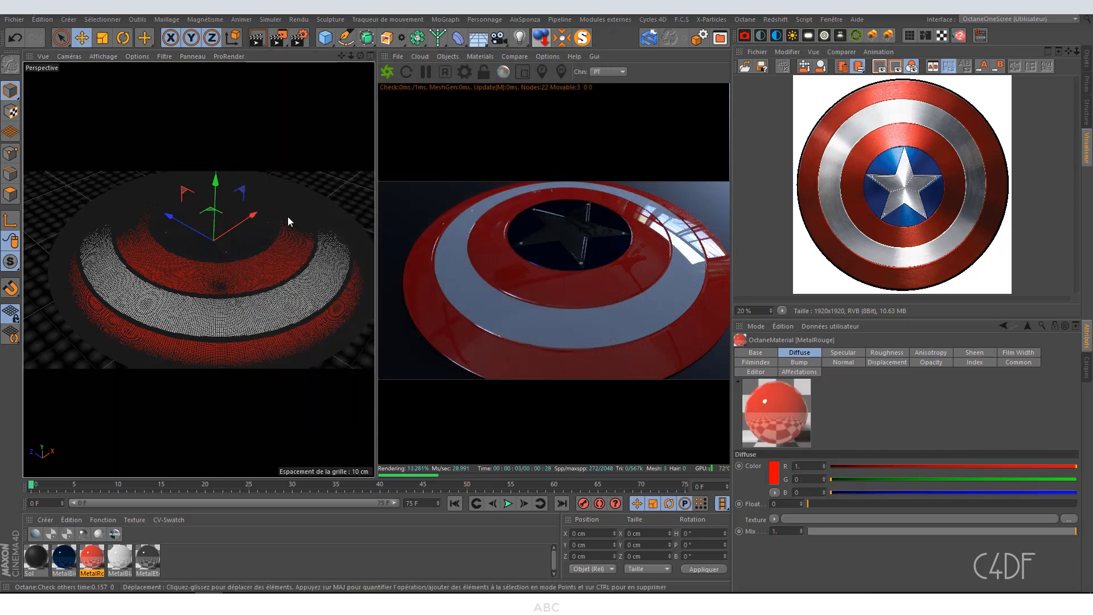
{"action": "left_click", "coordinate": [192, 233]}
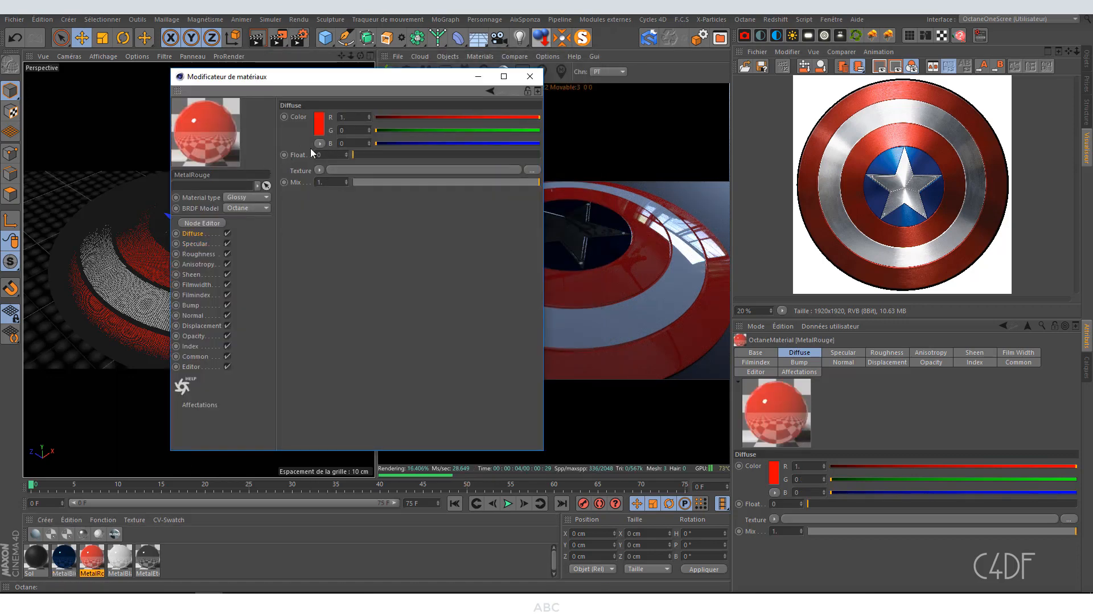
{"action": "left_click", "coordinate": [319, 129]}
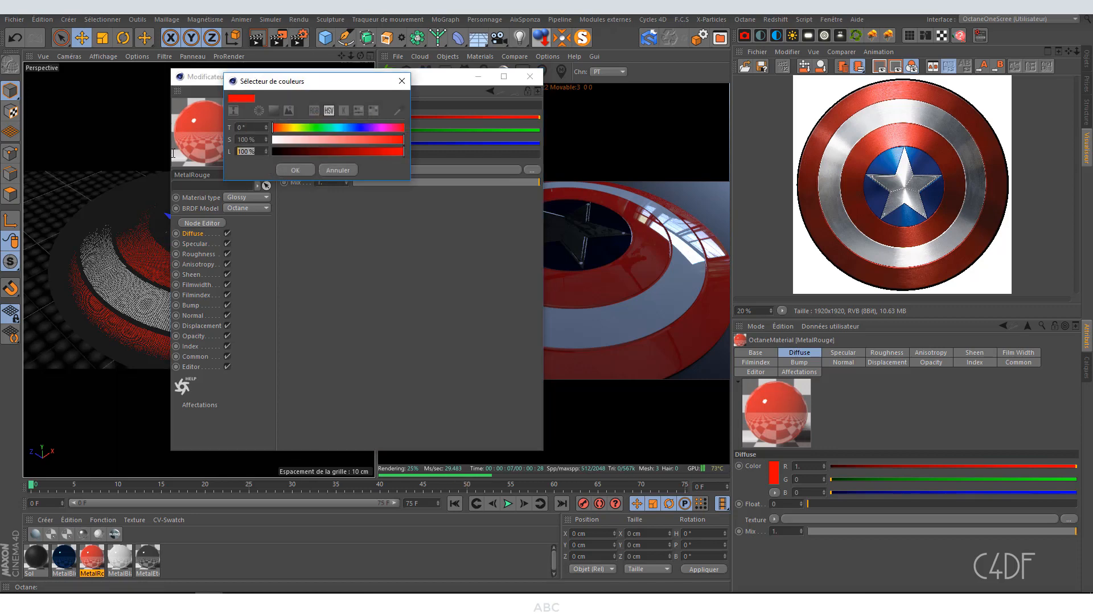
{"action": "type", "text": "10"}
{"action": "key", "text": "Return"}
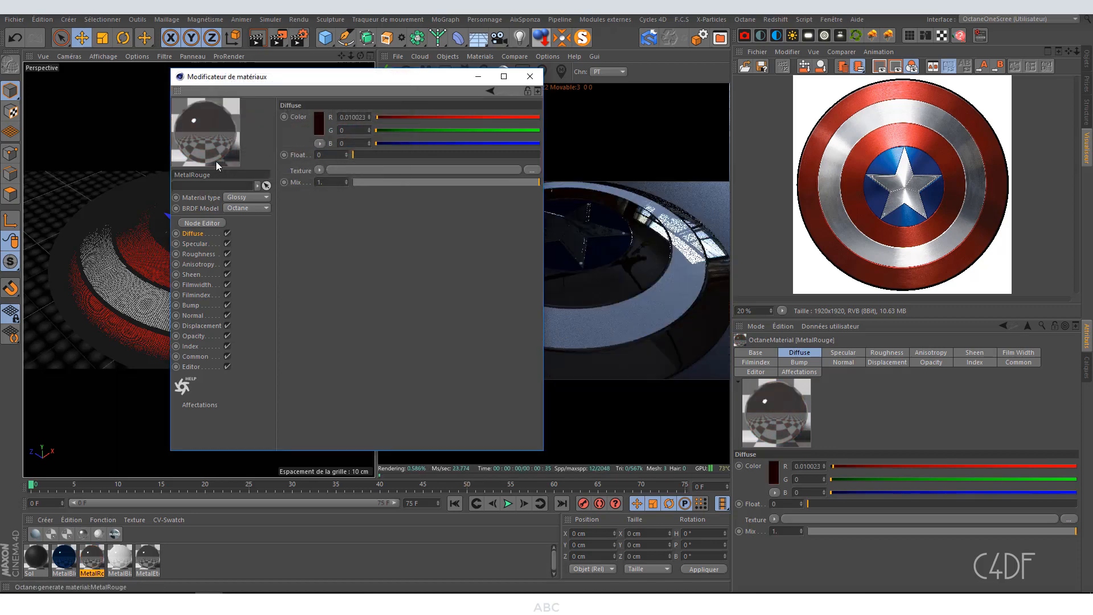
Step: Set MetalRouge's specular colour by sampling the inner red ring of the reference shield, and close the material editor
{"action": "left_click", "coordinate": [200, 244]}
{"action": "left_click", "coordinate": [320, 124]}
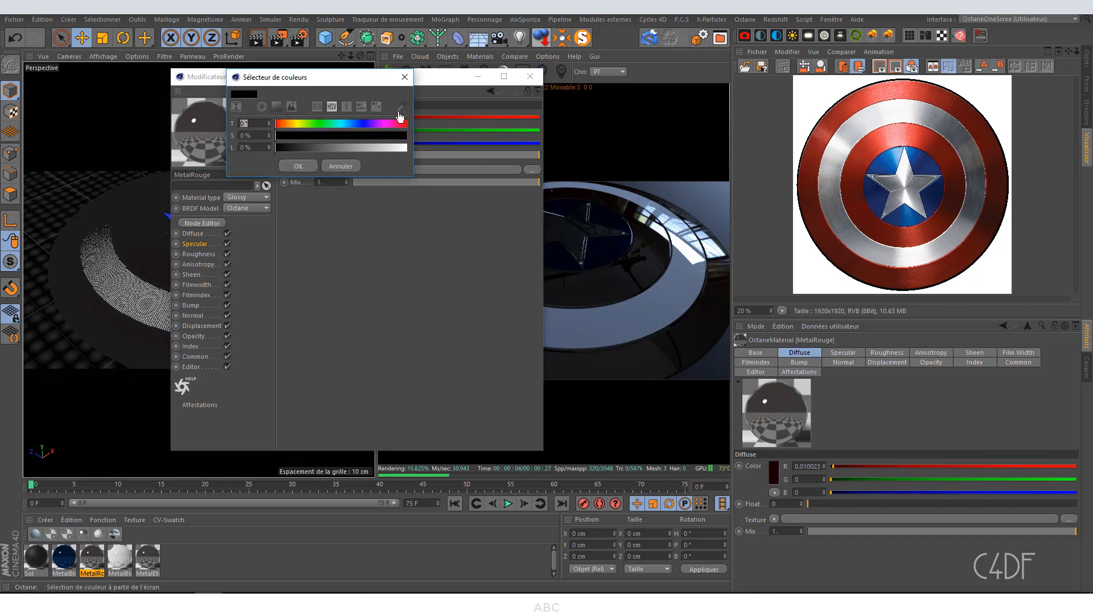
{"action": "left_click", "coordinate": [402, 107]}
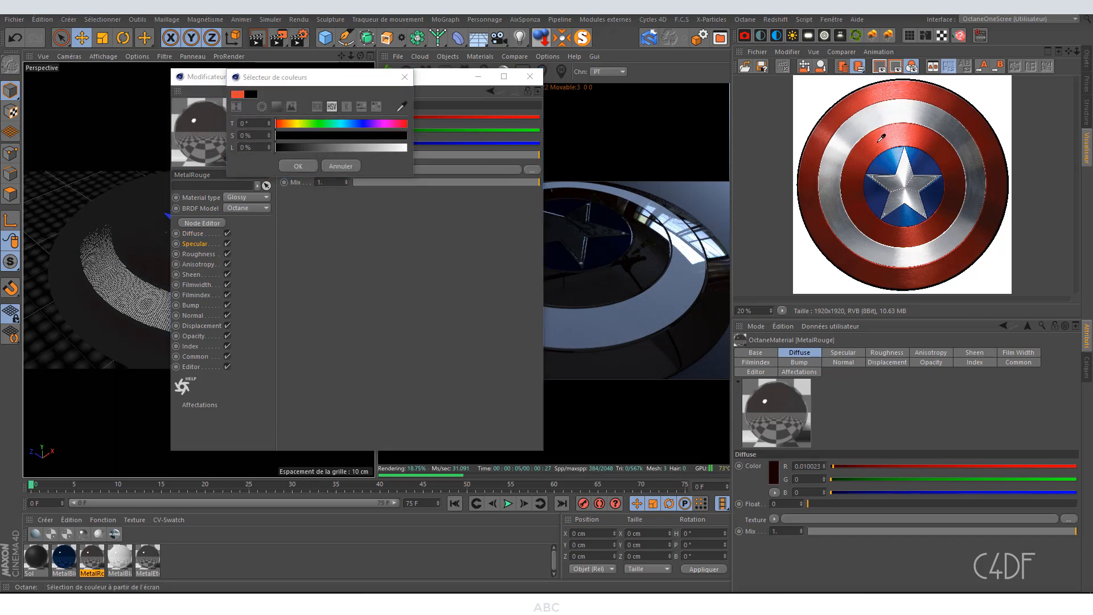
{"action": "left_click", "coordinate": [882, 138]}
{"action": "left_click", "coordinate": [294, 166]}
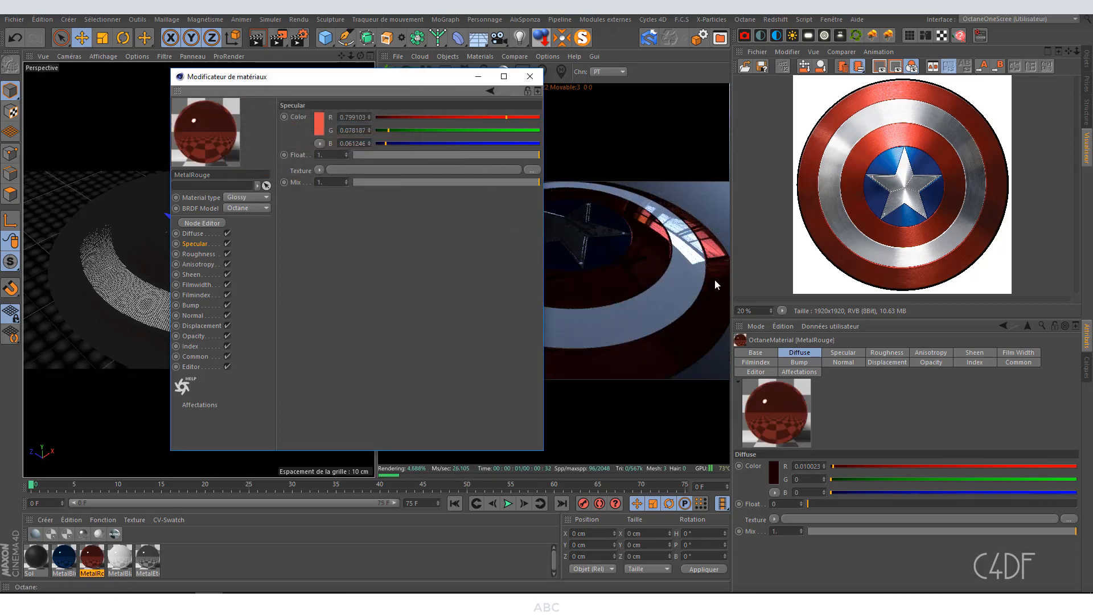
{"action": "left_click", "coordinate": [529, 80]}
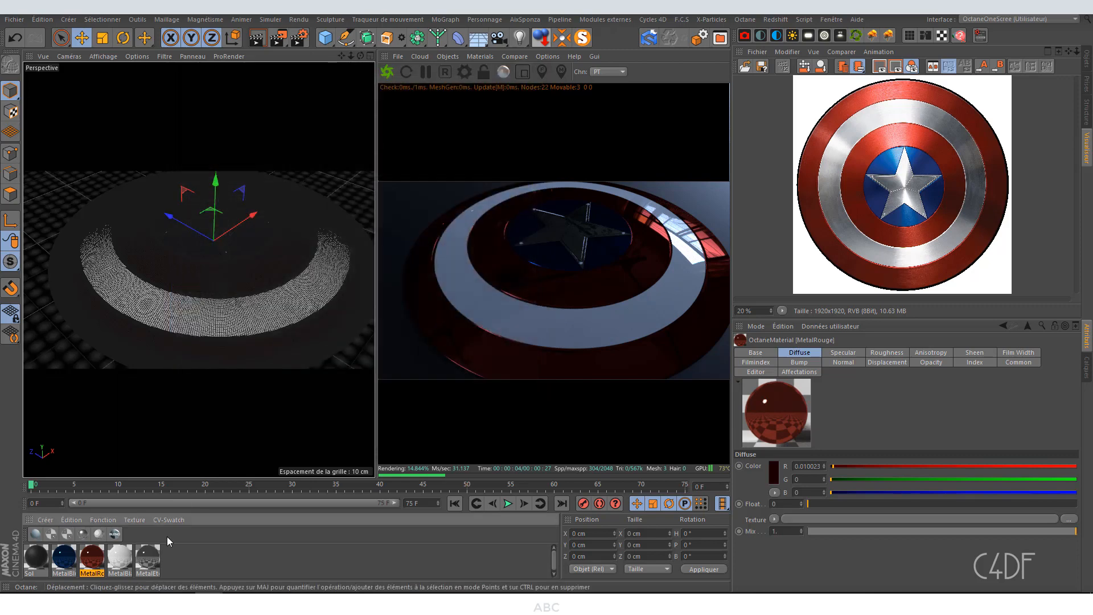
Step: Darken the MetalBlanc material's diffuse colour to 10% luminance
{"action": "double_click", "coordinate": [120, 558]}
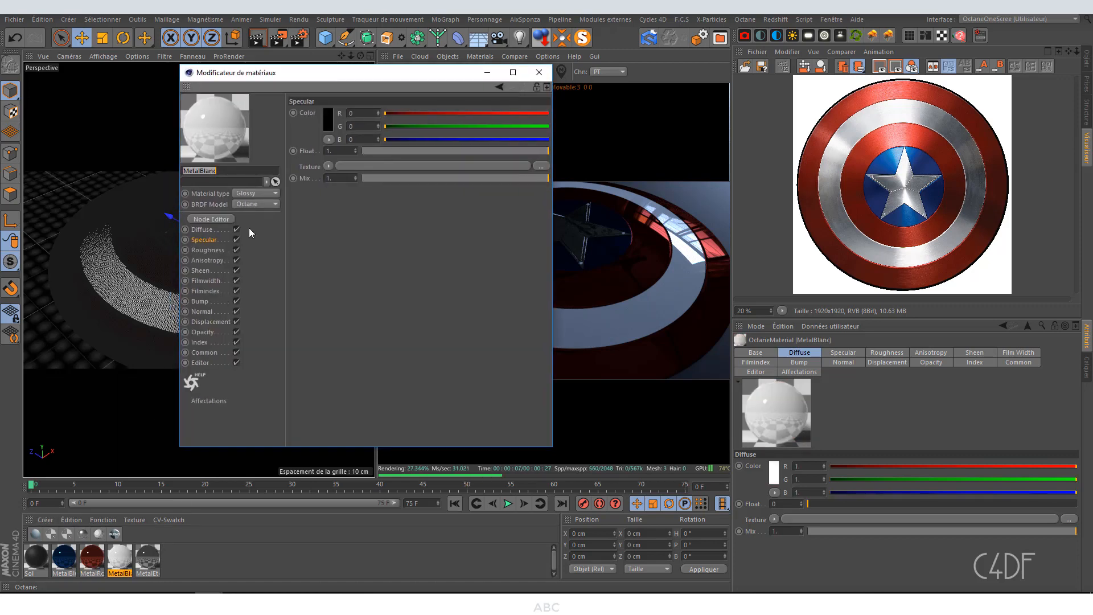
{"action": "left_click", "coordinate": [202, 229]}
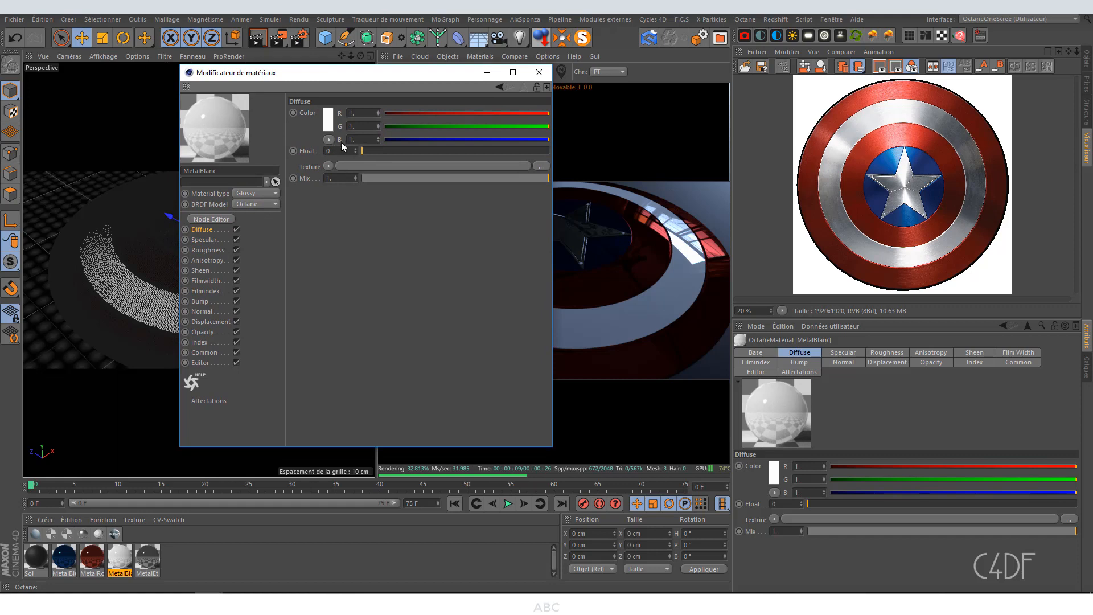
{"action": "left_click", "coordinate": [331, 129]}
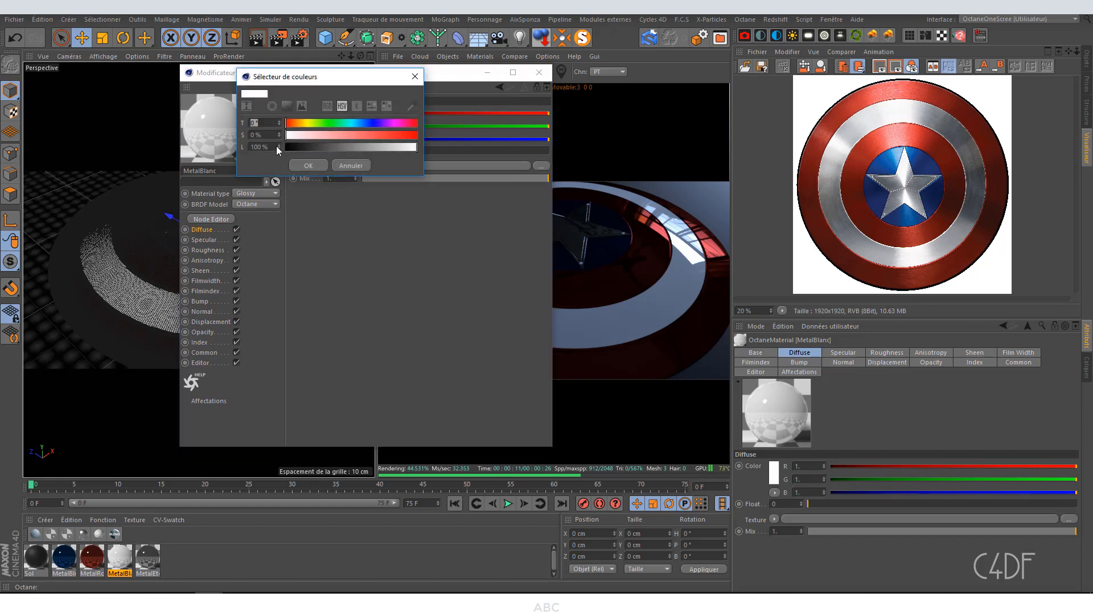
{"action": "left_click_drag", "start_coordinate": [269, 147], "coordinate": [249, 147]}
{"action": "type", "text": "10"}
{"action": "key", "text": "Return"}
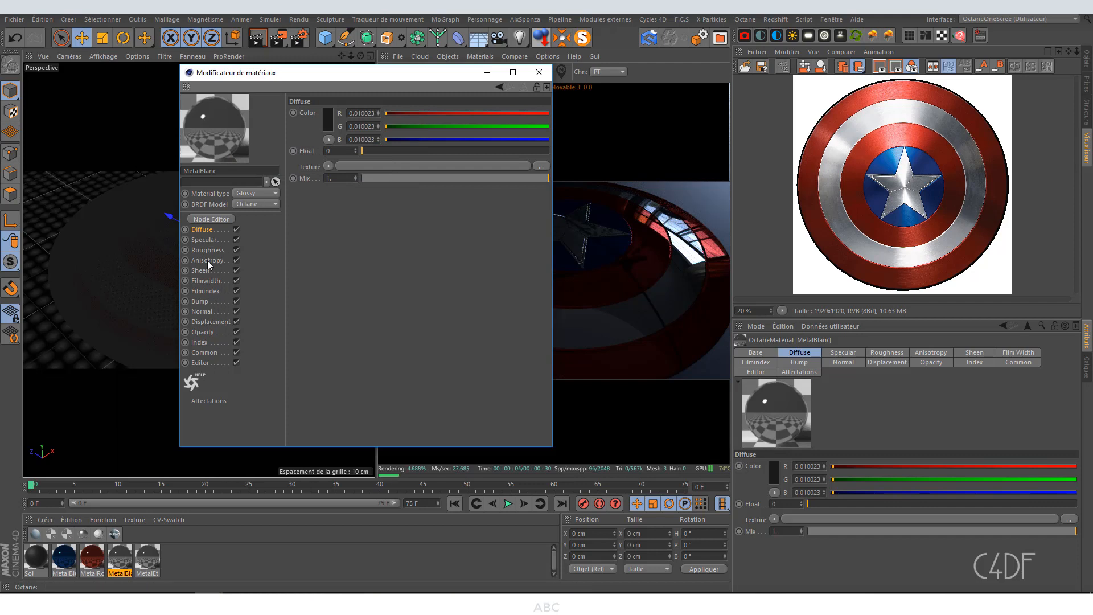
Step: Set MetalBlanc's specular colour by sampling the silver ring of the reference shield, and close the material editor
{"action": "left_click", "coordinate": [204, 239]}
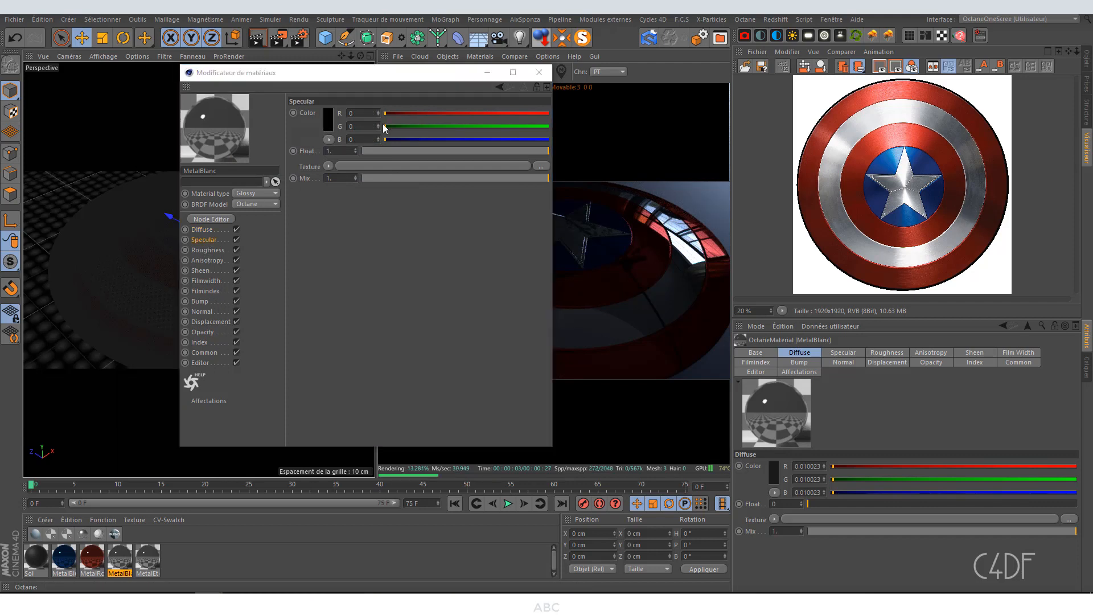
{"action": "left_click", "coordinate": [328, 120]}
{"action": "left_click", "coordinate": [407, 103]}
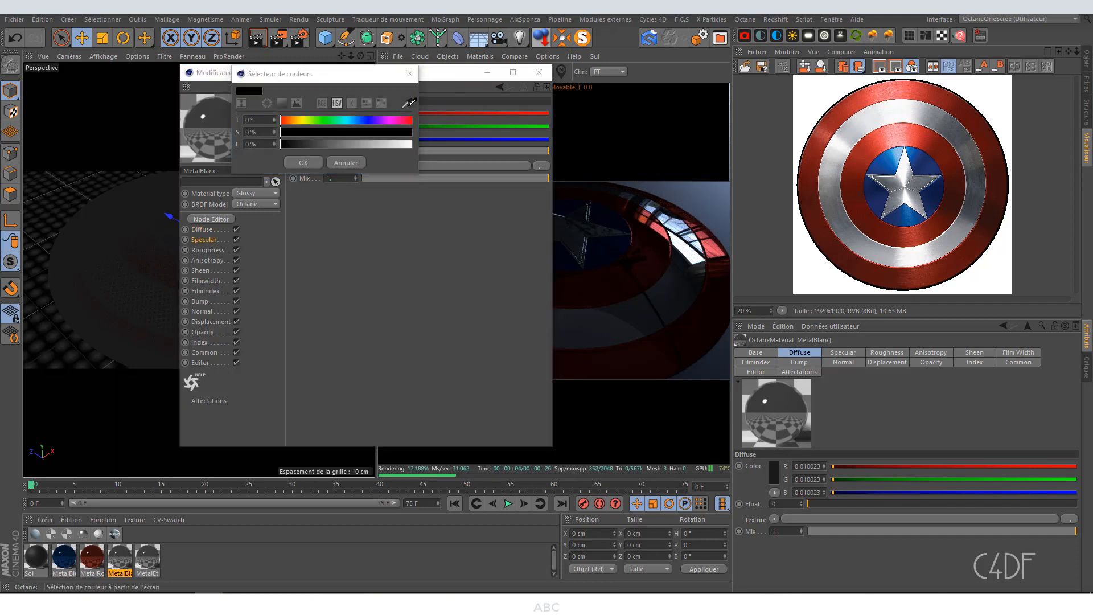
{"action": "left_click", "coordinate": [918, 113]}
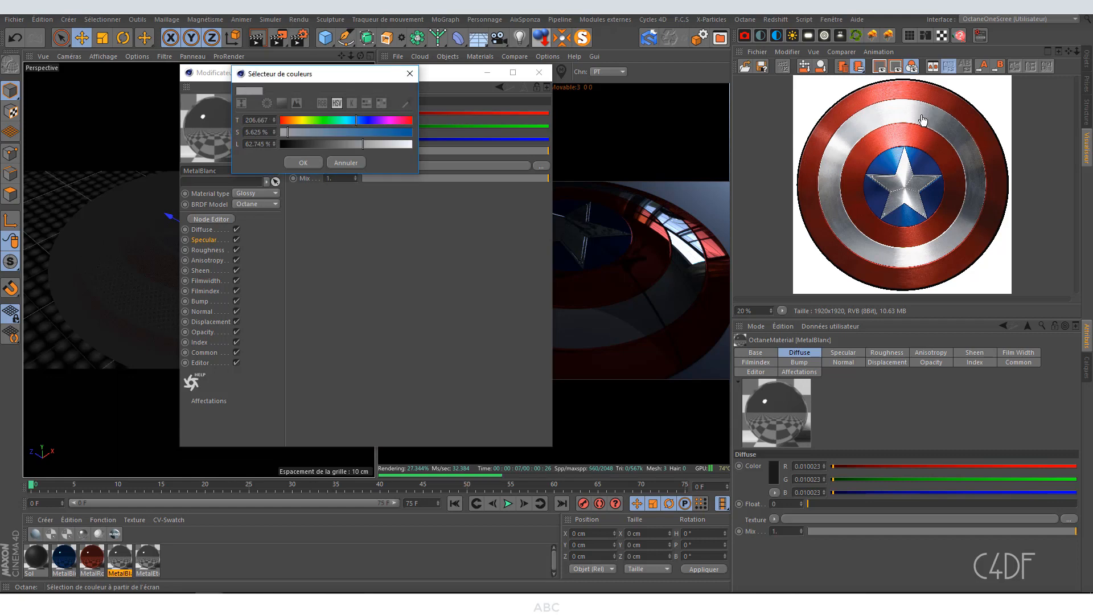
{"action": "left_click", "coordinate": [299, 162]}
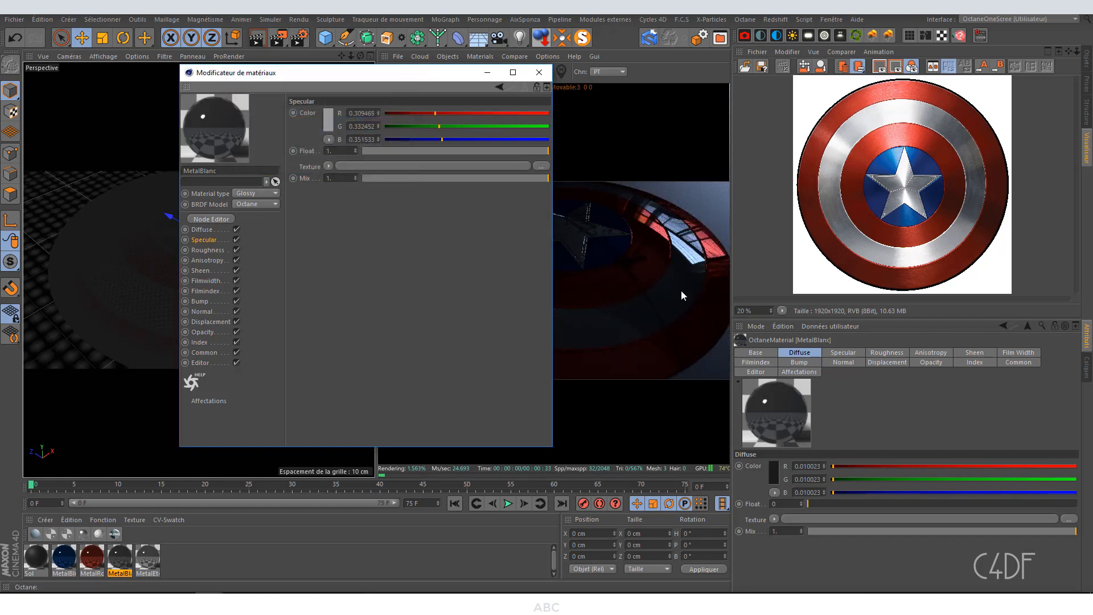
{"action": "left_click", "coordinate": [538, 73]}
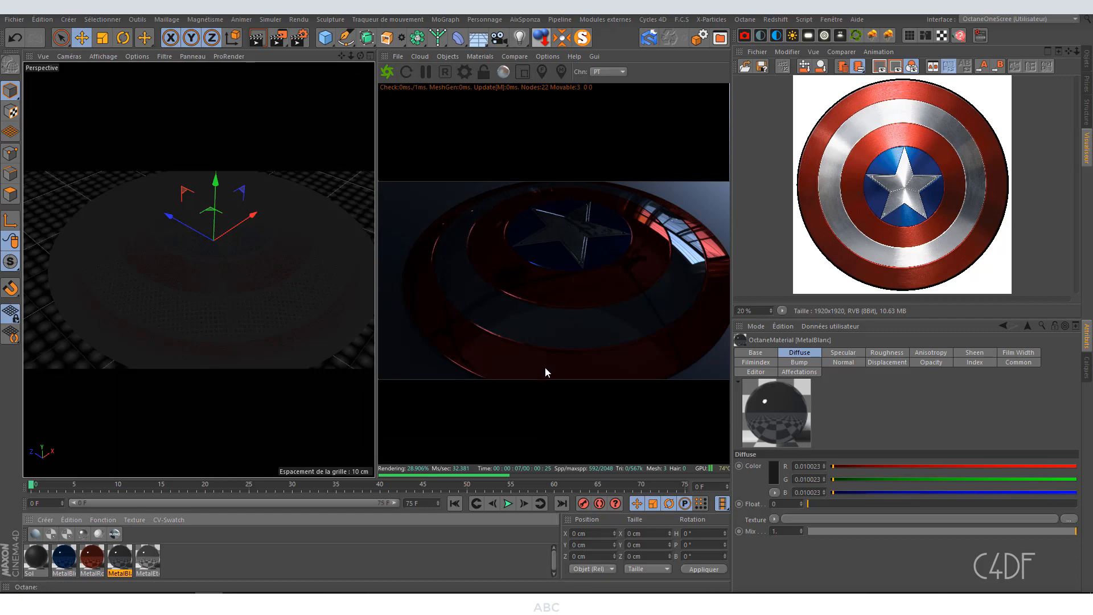
Step: Set the MetalBlue material's roughness float value to 0.2
{"action": "double_click", "coordinate": [63, 563]}
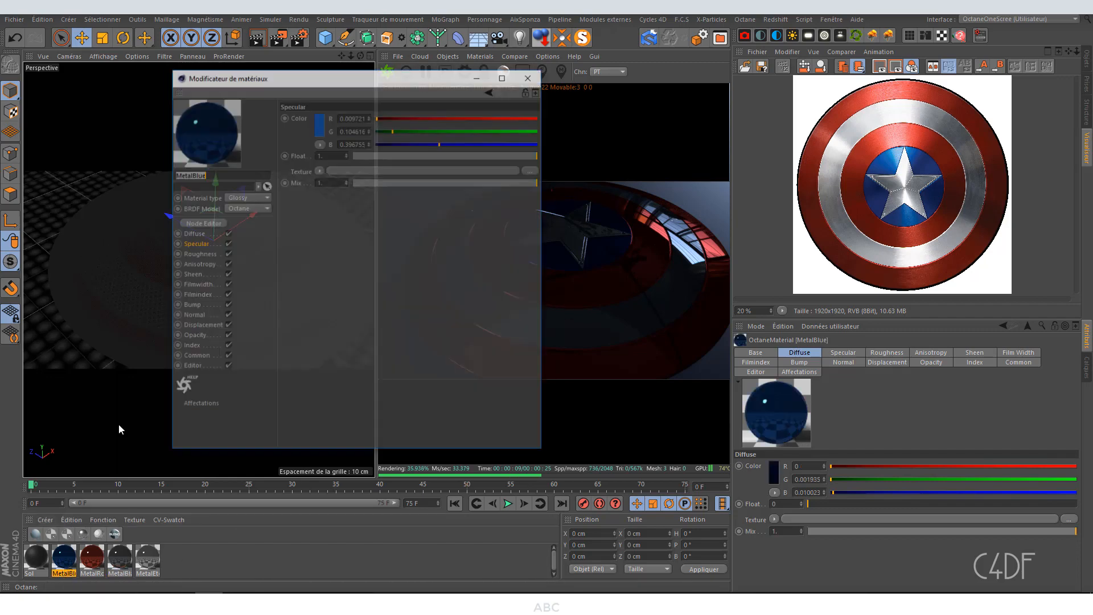
{"action": "left_click", "coordinate": [194, 254]}
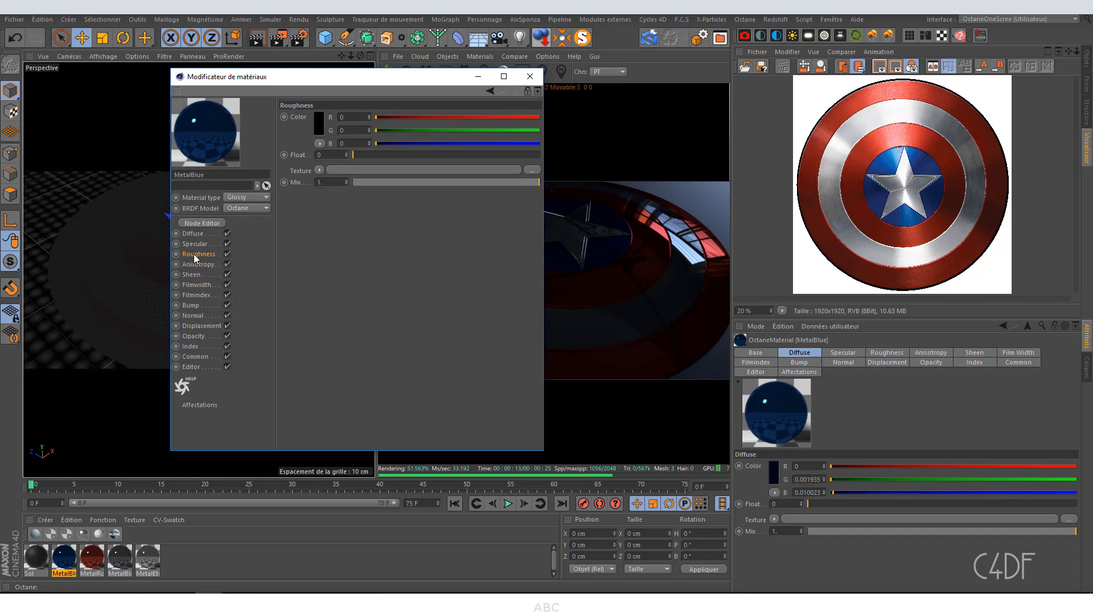
{"action": "left_click", "coordinate": [341, 155]}
{"action": "type", "text": "0.2"}
{"action": "key", "text": "Return"}
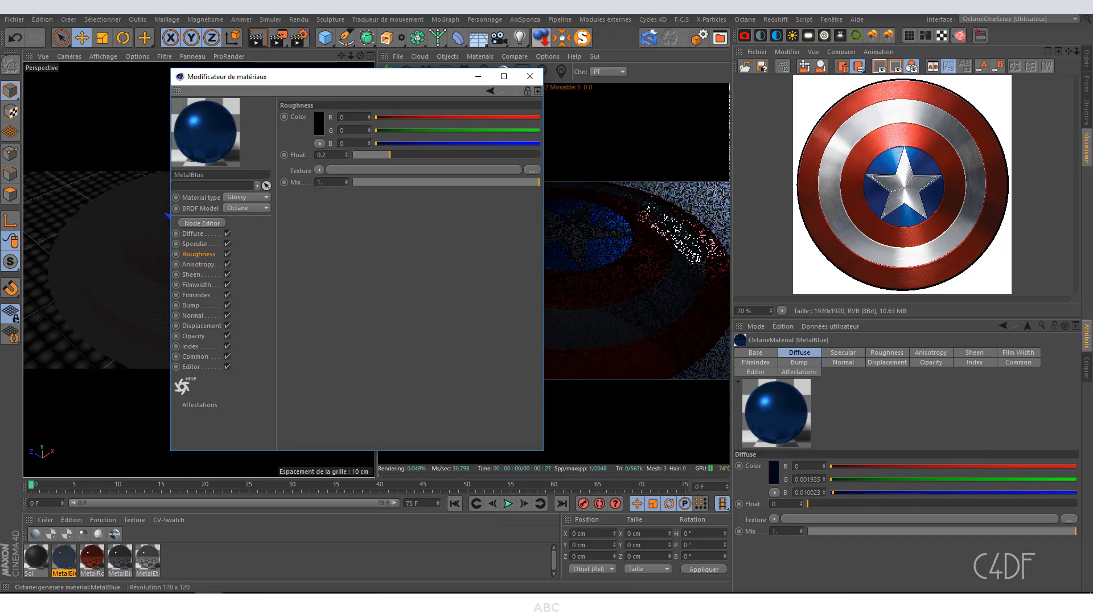
Step: Try higher roughness float values on the MetalBlue material, 0.4 and about 0.5
{"action": "double_click", "coordinate": [320, 154]}
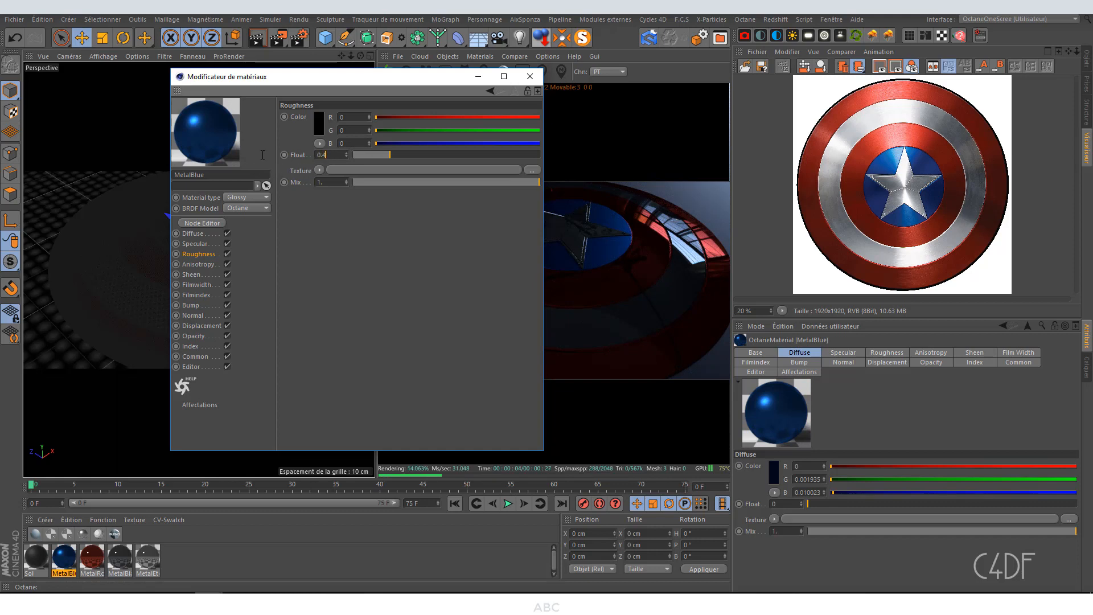
{"action": "type", "text": "0.4"}
{"action": "key", "text": "Return"}
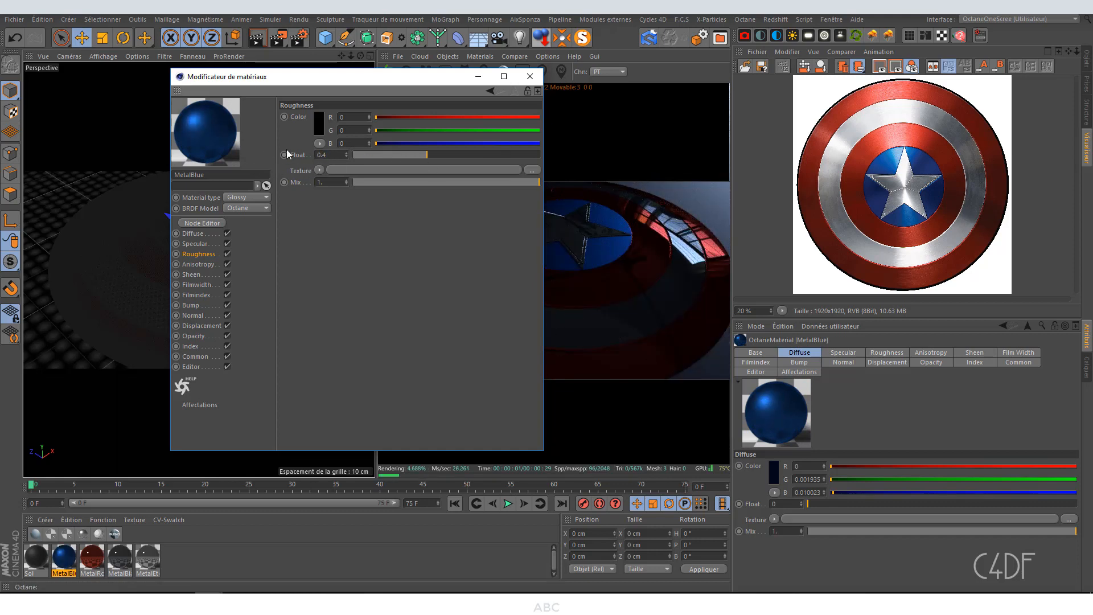
{"action": "left_click_drag", "start_coordinate": [427, 156], "coordinate": [444, 156]}
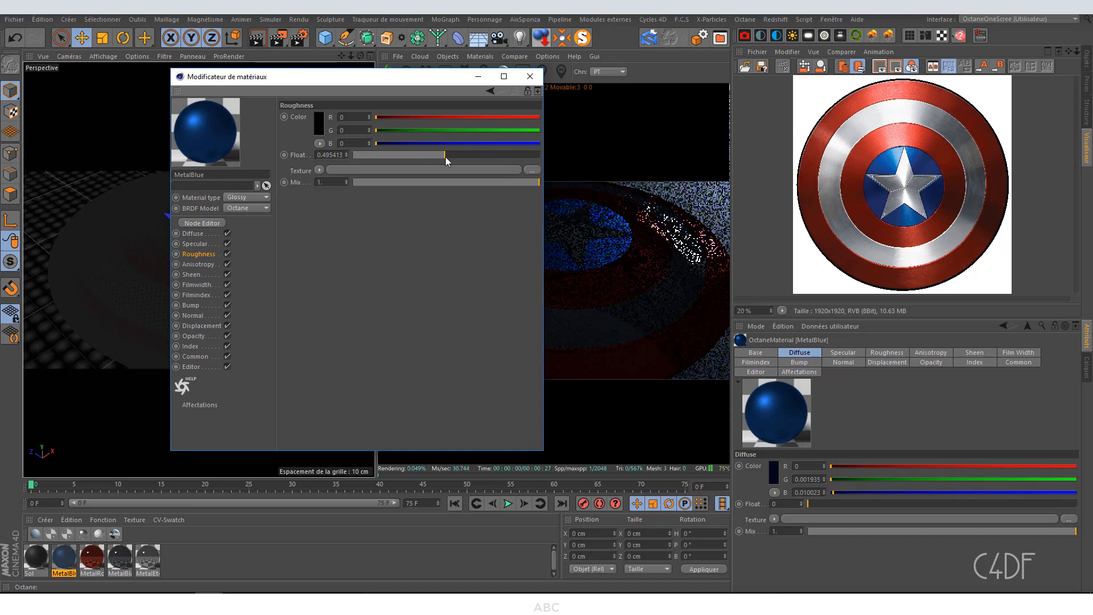
Step: Uncover the render preview, lower MetalBlue's roughness float to about 0.28, and close the material editor
{"action": "left_click_drag", "start_coordinate": [436, 76], "coordinate": [368, 68]}
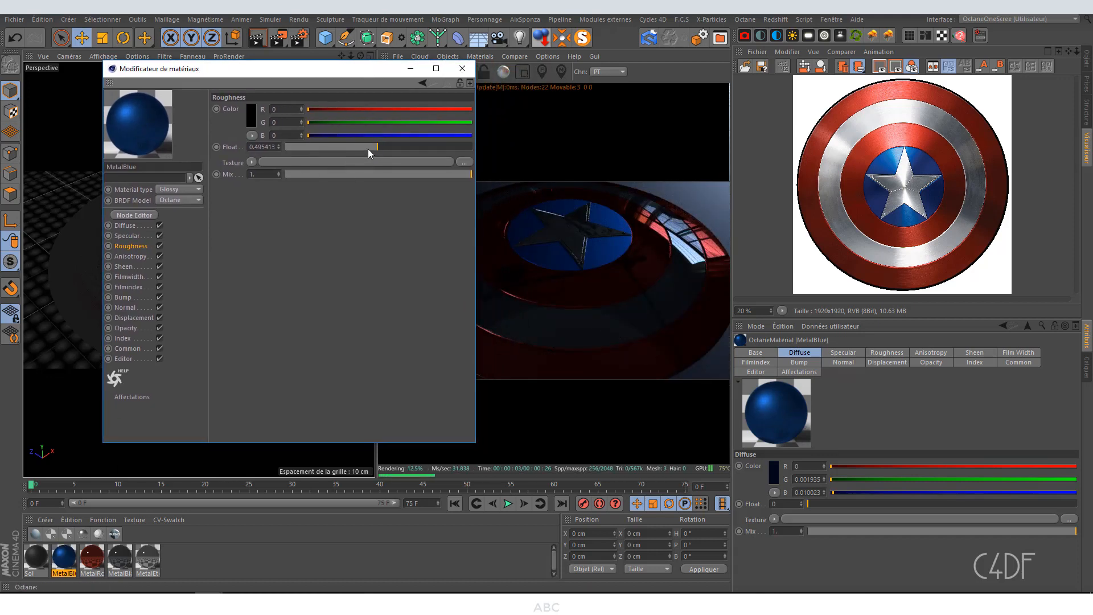
{"action": "left_click_drag", "start_coordinate": [367, 148], "coordinate": [337, 148]}
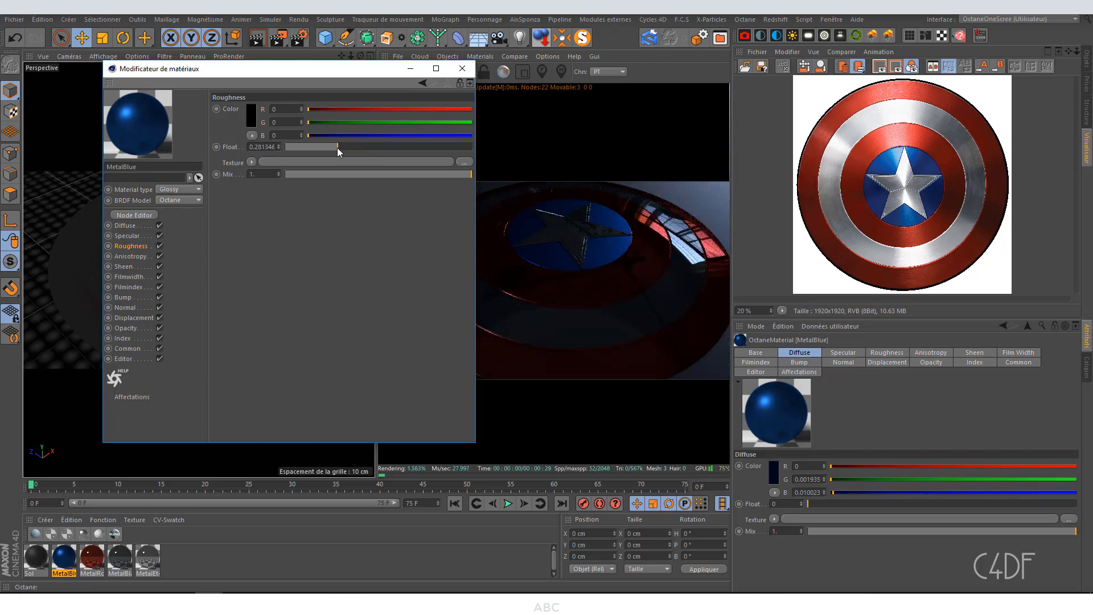
{"action": "left_click", "coordinate": [463, 68]}
Step: Set the MetalRouge material's roughness float to about 0.18 and close the material editor
{"action": "double_click", "coordinate": [96, 565]}
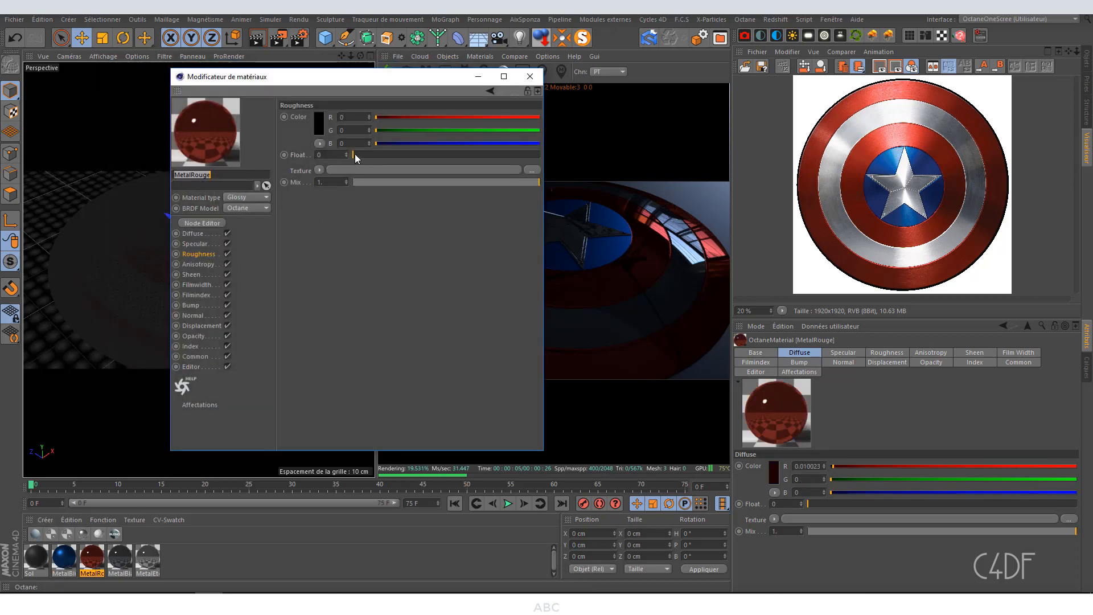
{"action": "left_click_drag", "start_coordinate": [354, 155], "coordinate": [391, 151]}
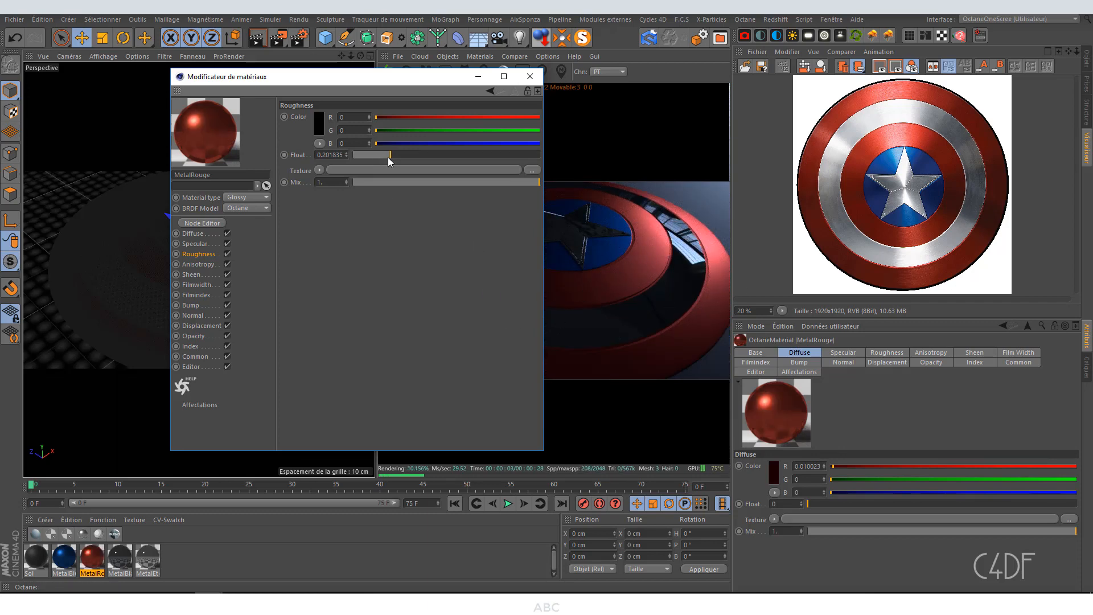
{"action": "left_click_drag", "start_coordinate": [388, 157], "coordinate": [386, 157]}
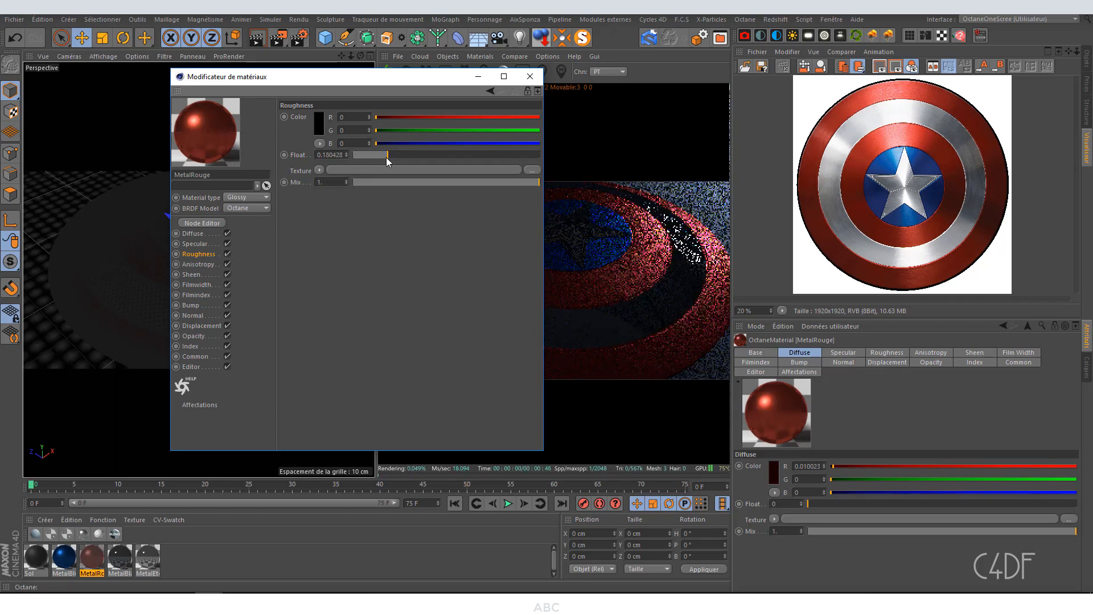
{"action": "left_click", "coordinate": [530, 76]}
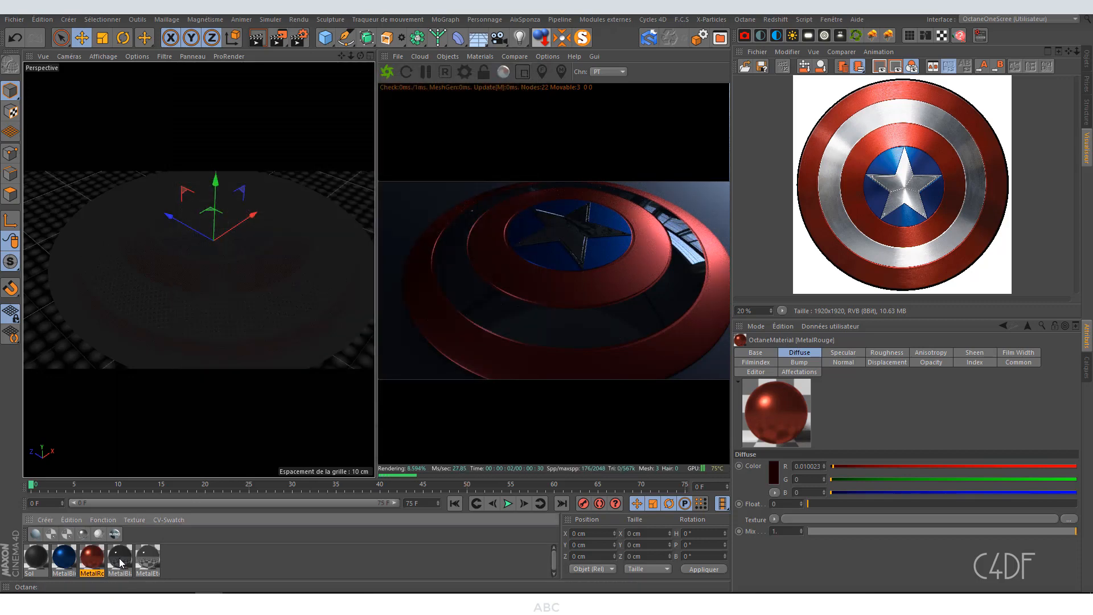
Step: Set the MetalBlanc material's roughness float to about 0.22 and close the material editor
{"action": "double_click", "coordinate": [120, 560]}
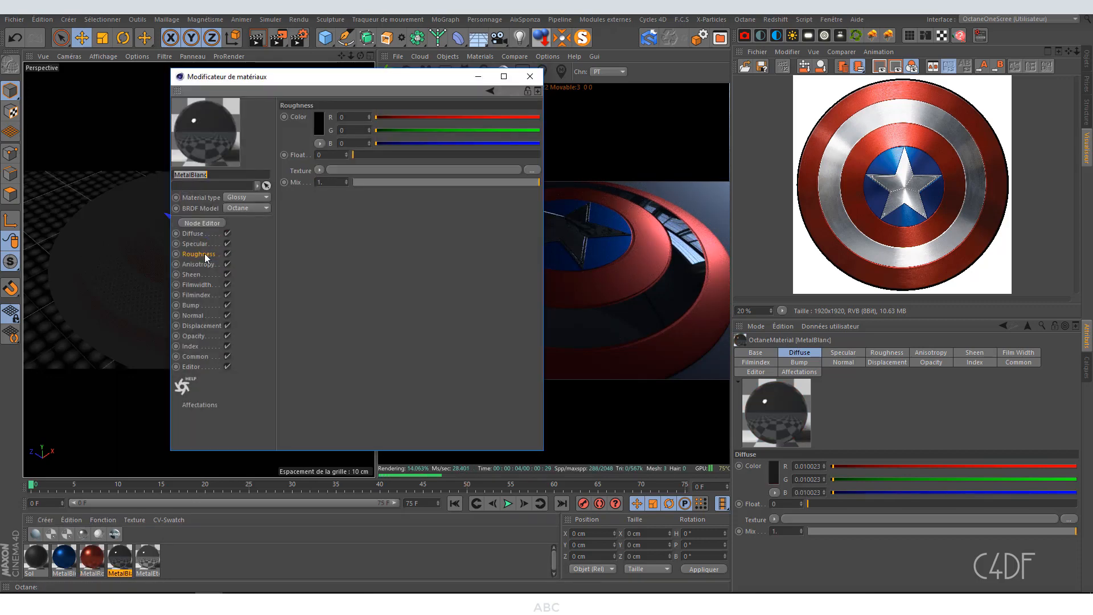
{"action": "left_click_drag", "start_coordinate": [353, 155], "coordinate": [381, 156]}
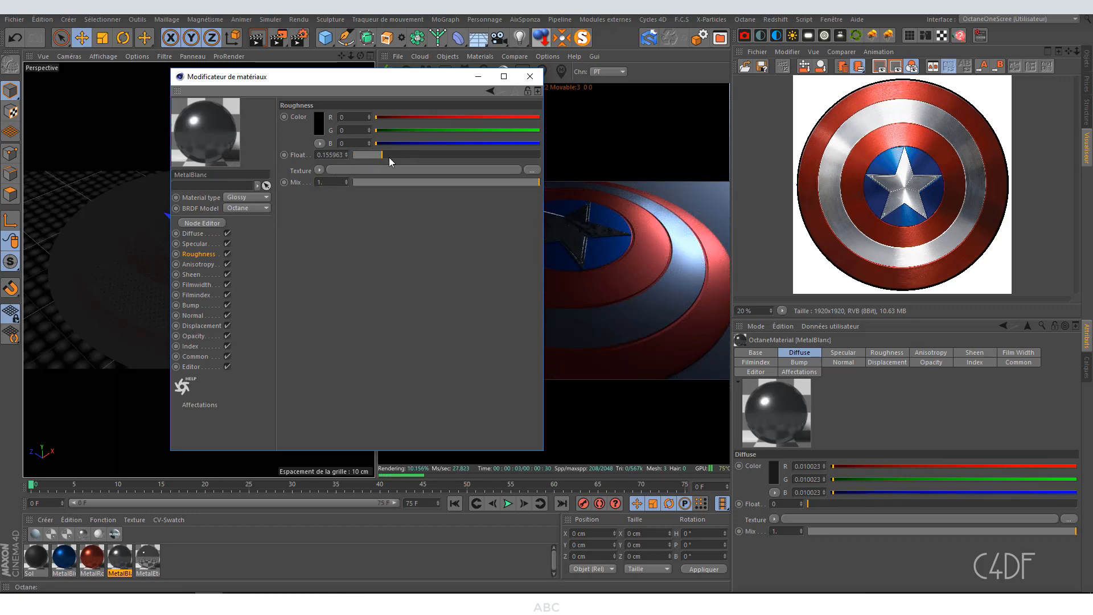
{"action": "left_click_drag", "start_coordinate": [383, 155], "coordinate": [394, 155]}
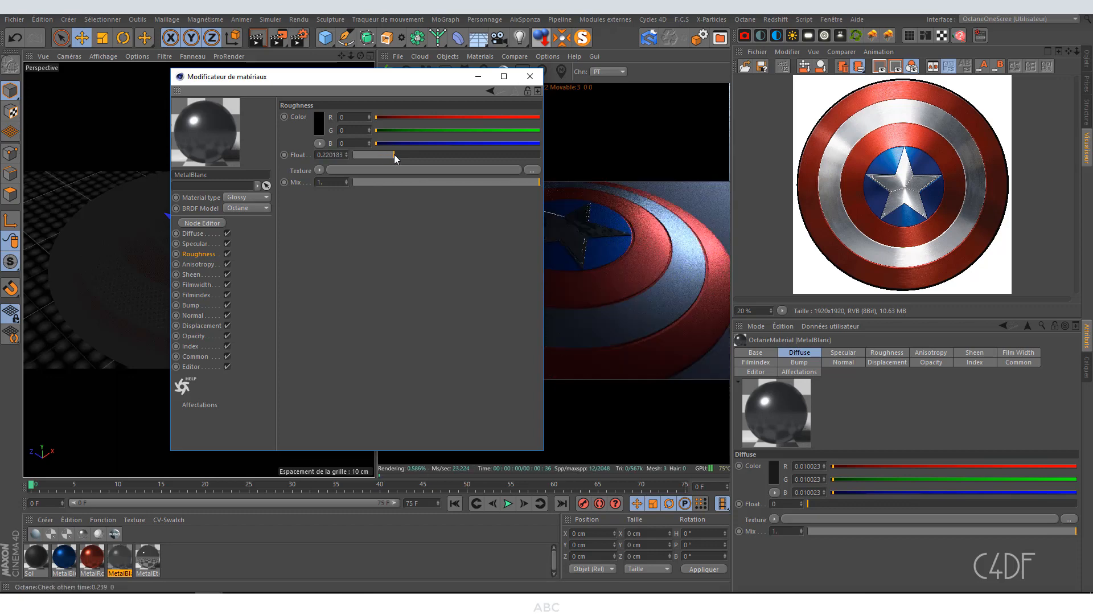
{"action": "left_click", "coordinate": [530, 76]}
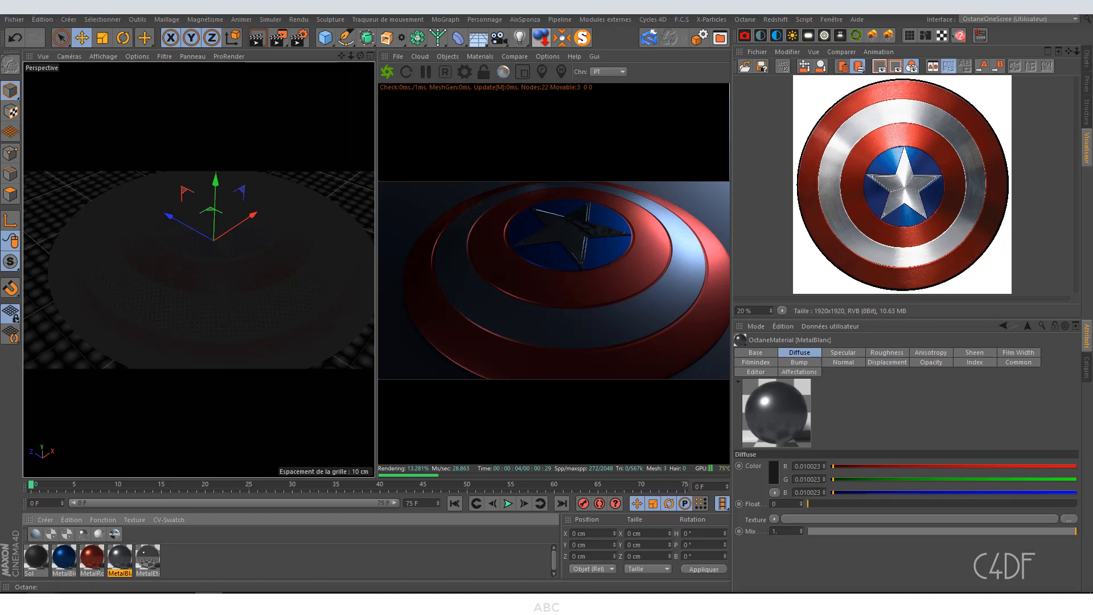
Step: Darken the MetalEtoile material's diffuse colour to 10% luminance
{"action": "double_click", "coordinate": [145, 564]}
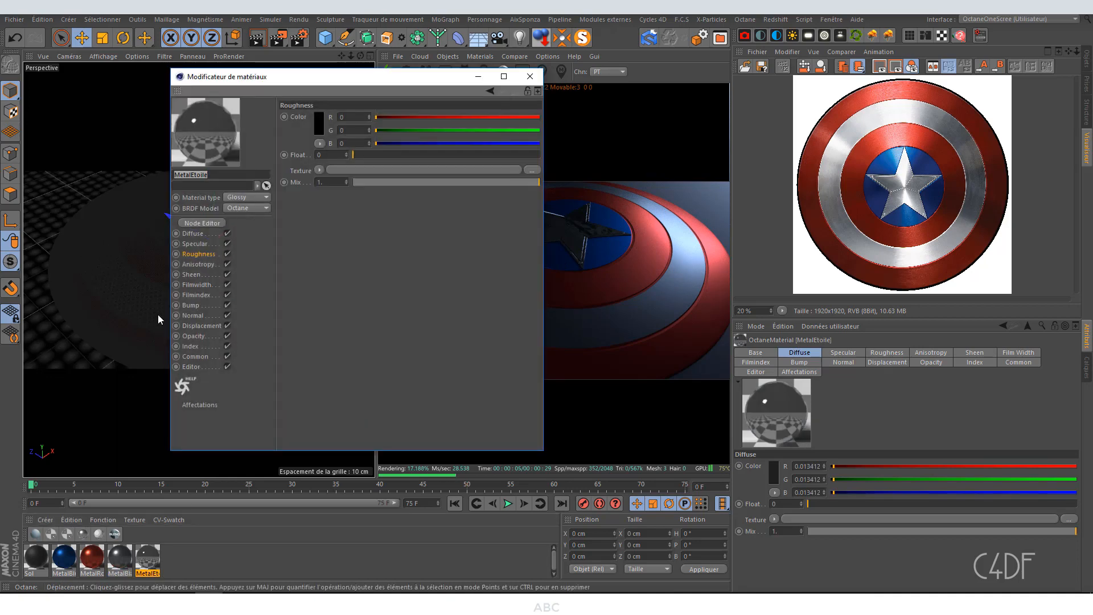
{"action": "left_click", "coordinate": [190, 345]}
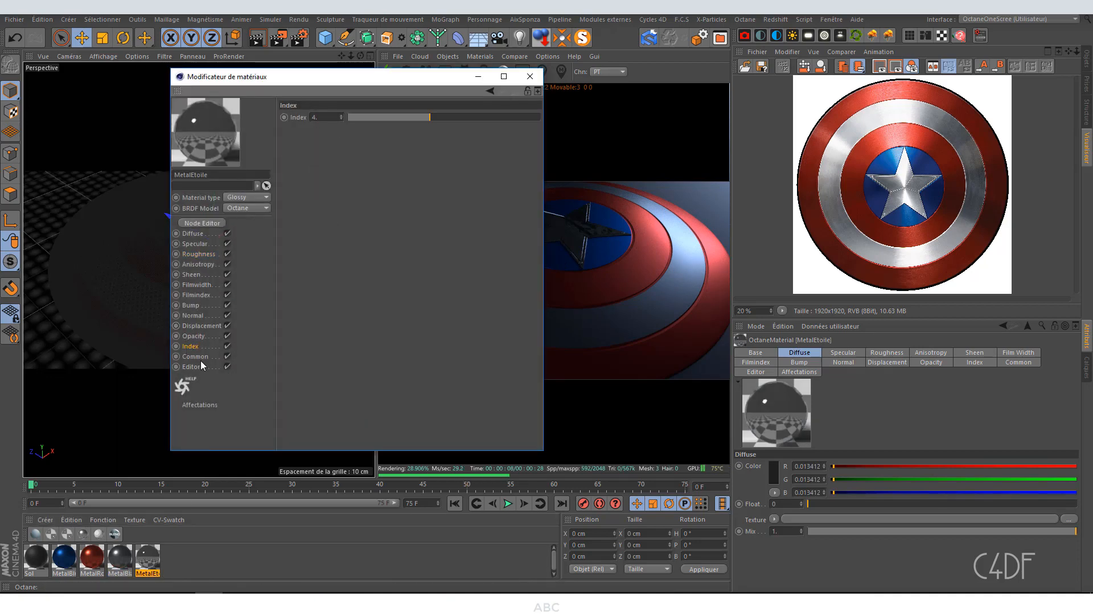
{"action": "left_click", "coordinate": [194, 234]}
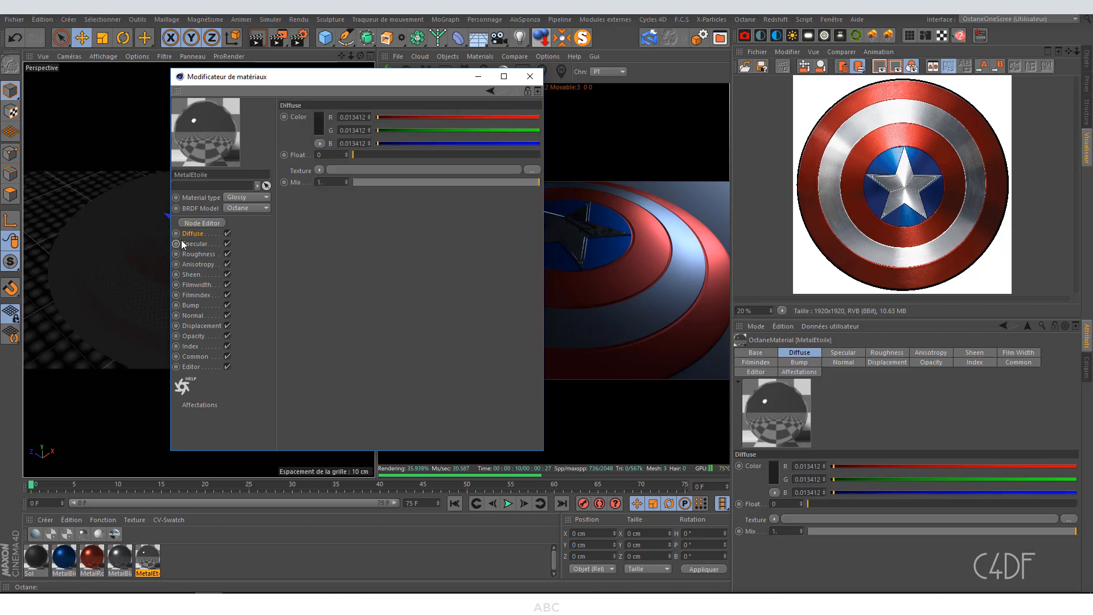
{"action": "left_click", "coordinate": [316, 124]}
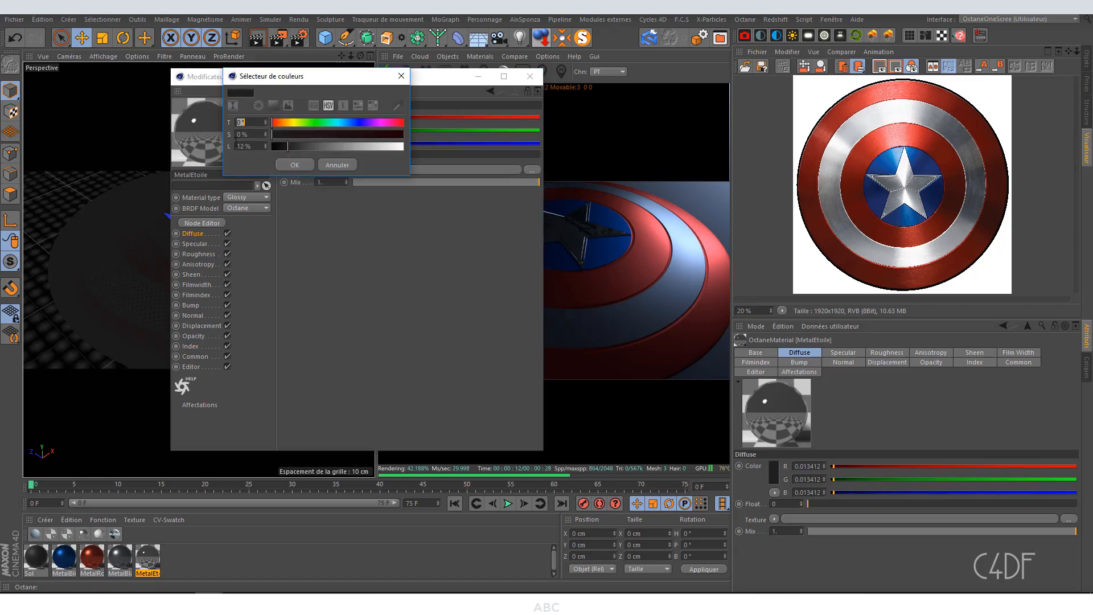
{"action": "type", "text": "10"}
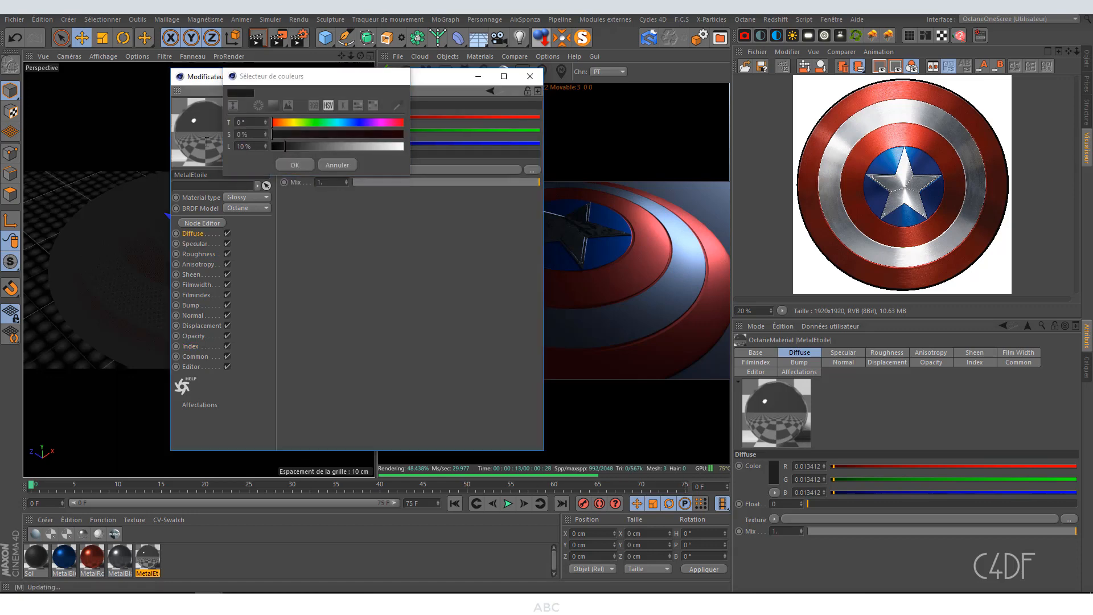
{"action": "key", "text": "Return"}
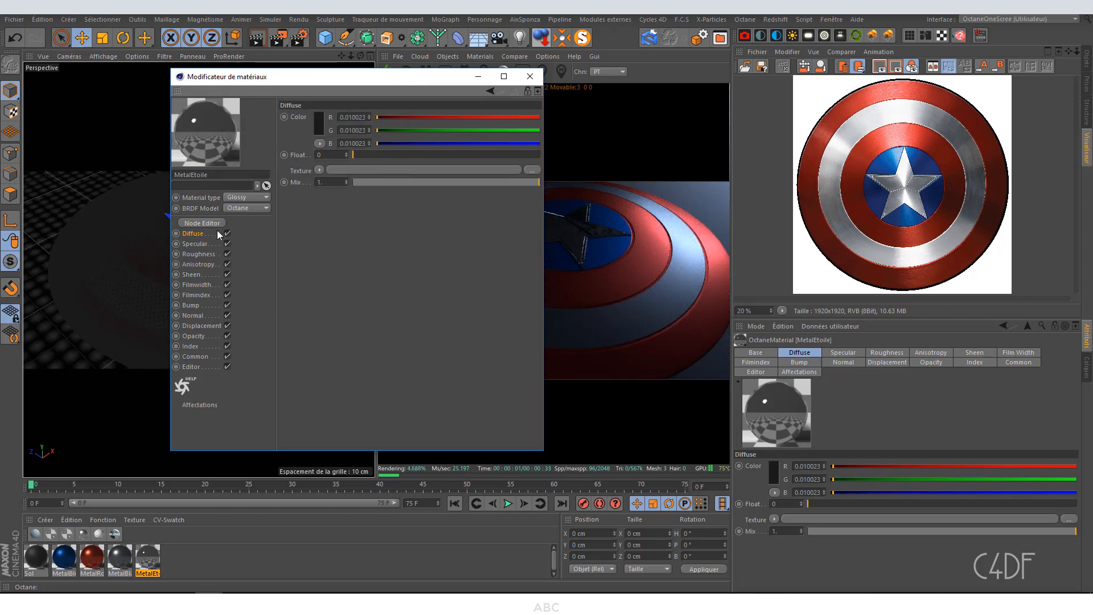
Step: Set MetalEtoile's specular colour by sampling the silver ring of the reference shield
{"action": "left_click", "coordinate": [199, 244]}
{"action": "left_click", "coordinate": [317, 123]}
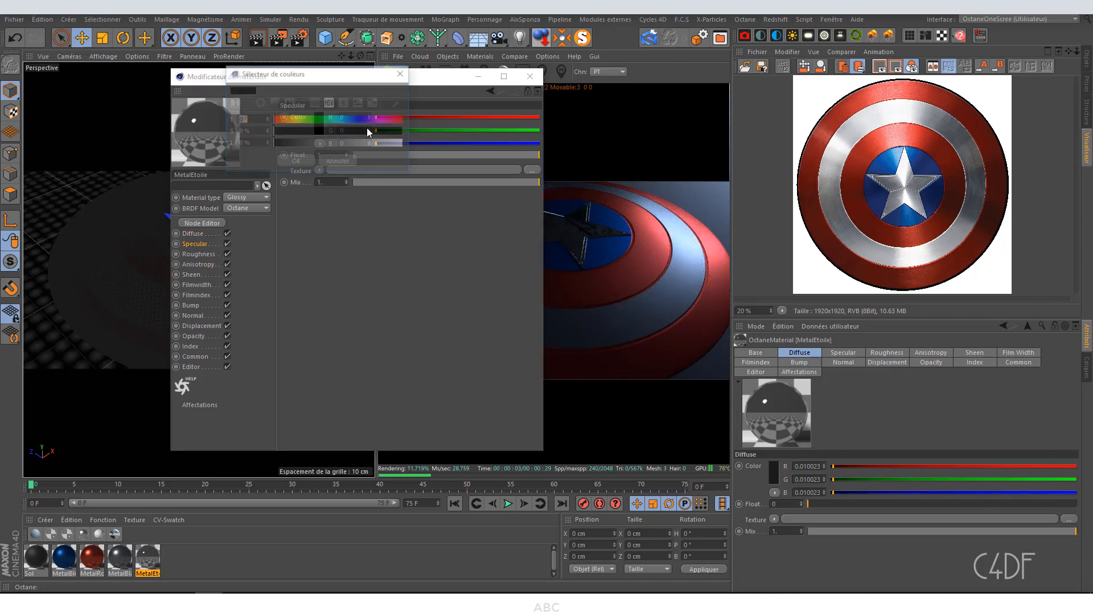
{"action": "left_click", "coordinate": [399, 102]}
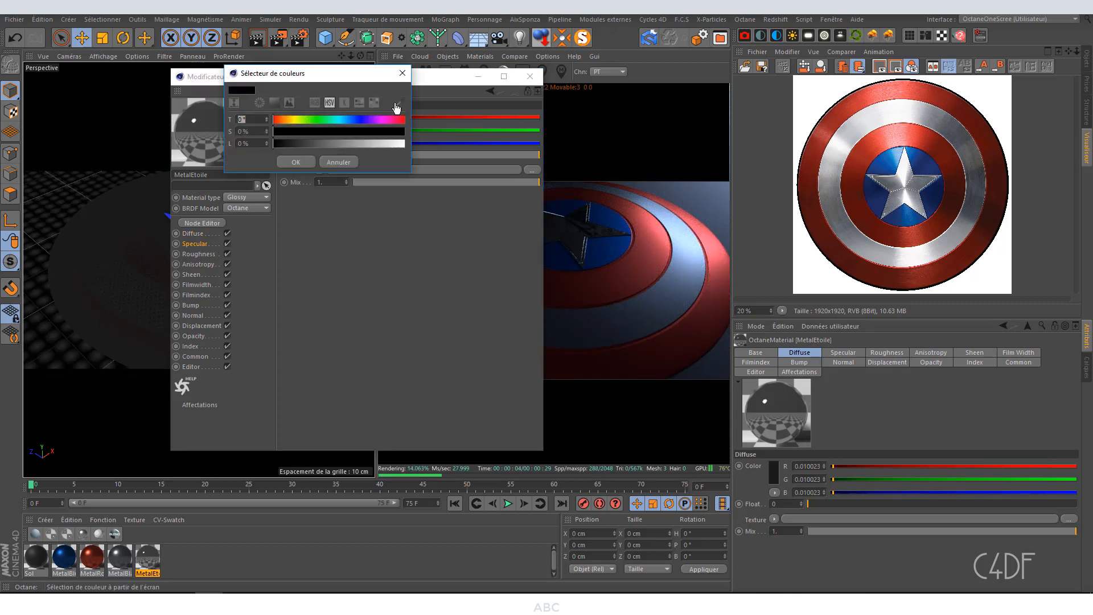
{"action": "left_click", "coordinate": [868, 122]}
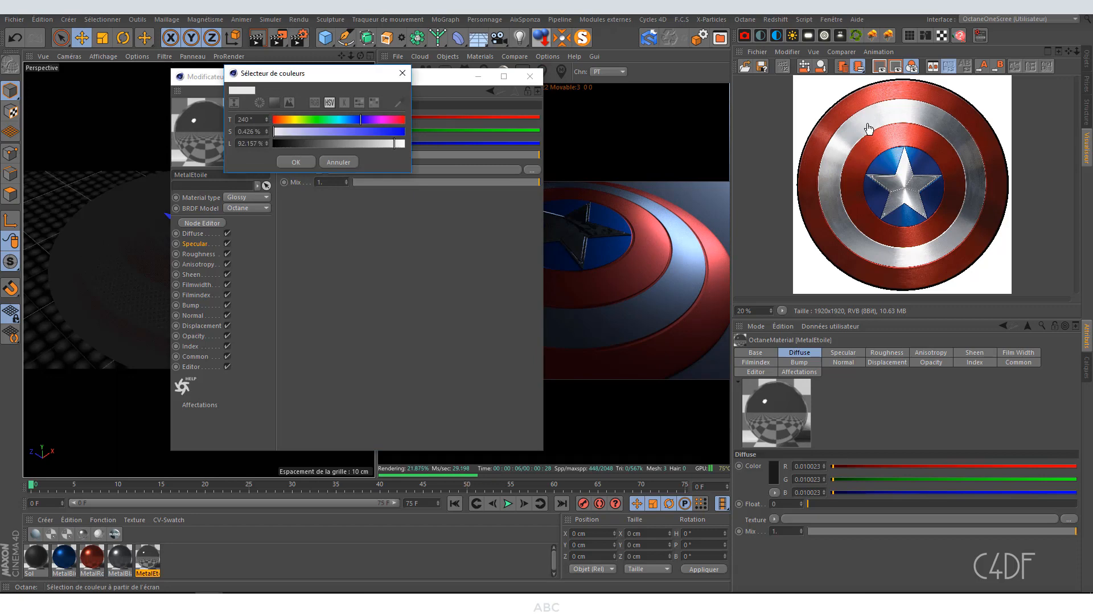
{"action": "left_click", "coordinate": [297, 162]}
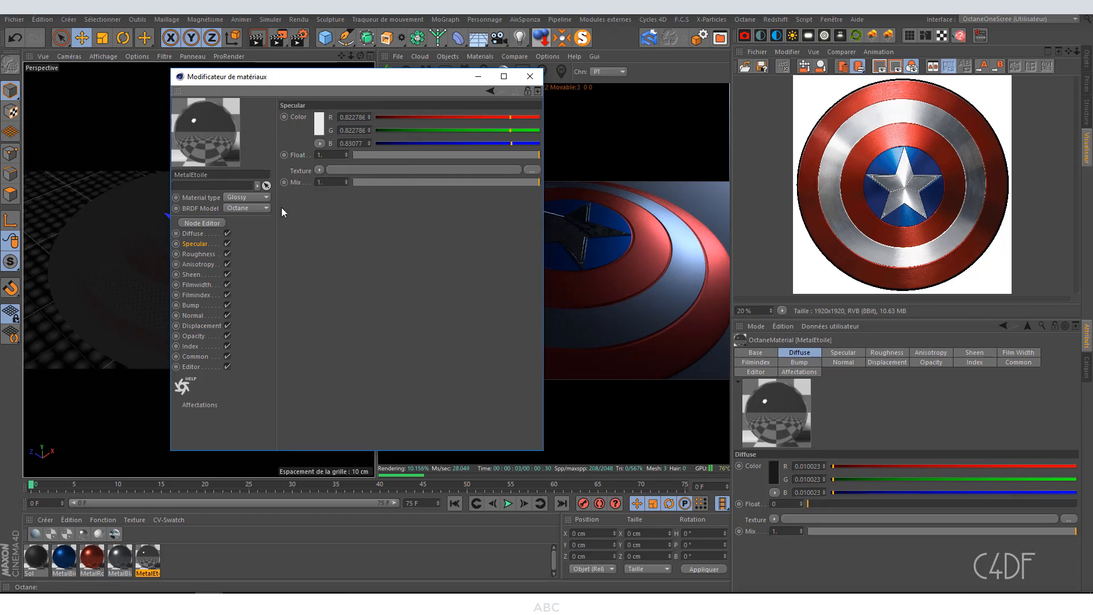
Step: Set MetalEtoile's roughness float to about 0.21, check the star in the render preview, and close the material editor
{"action": "left_click", "coordinate": [200, 254]}
{"action": "left_click_drag", "start_coordinate": [356, 155], "coordinate": [393, 155]}
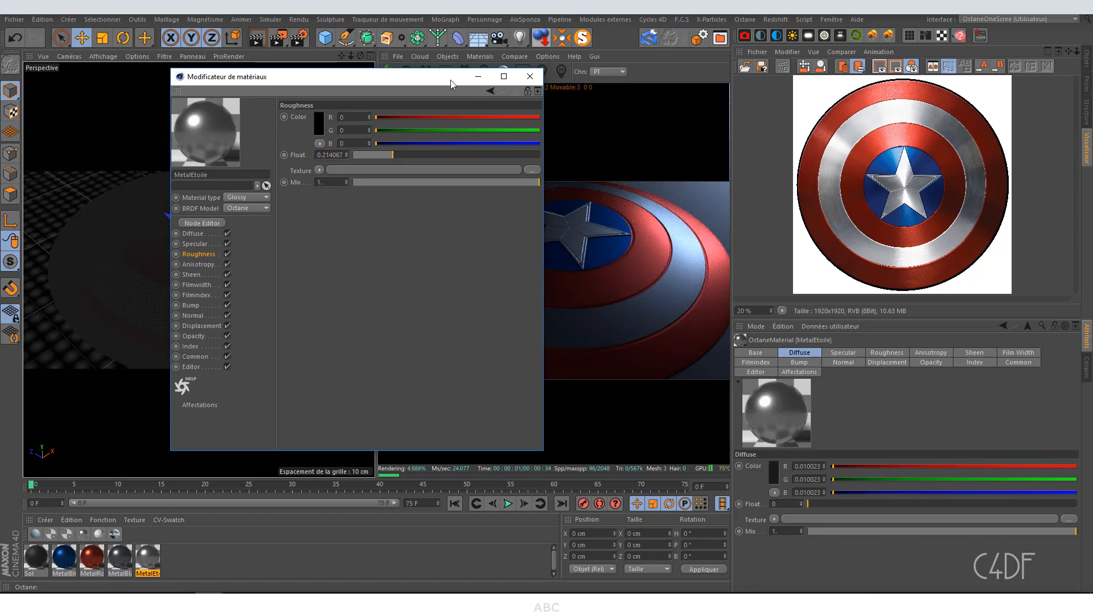
{"action": "left_click_drag", "start_coordinate": [450, 80], "coordinate": [620, 107]}
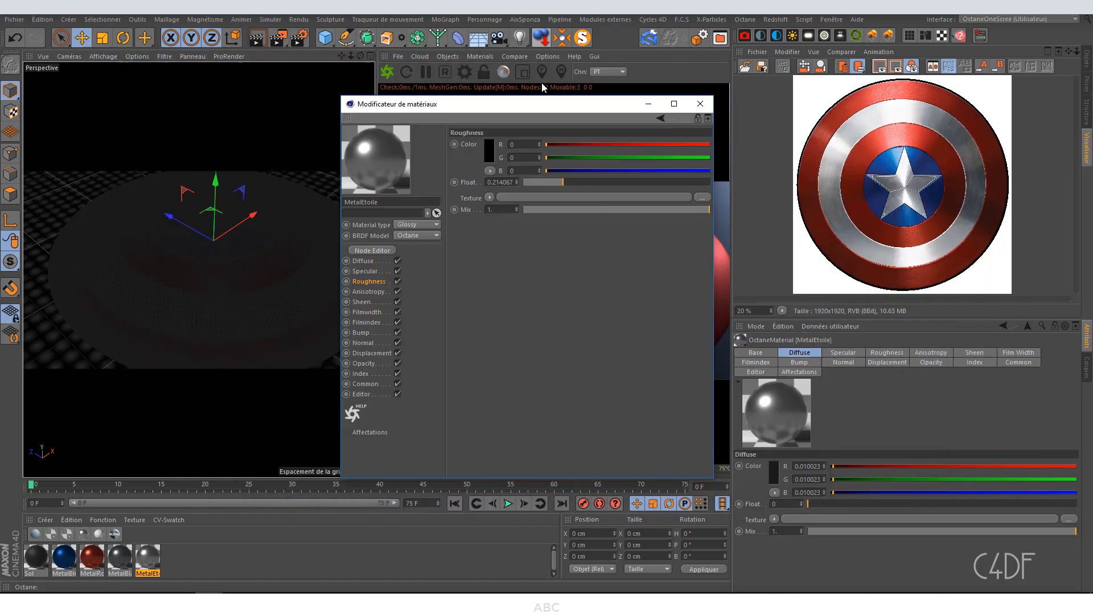
{"action": "left_click_drag", "start_coordinate": [544, 87], "coordinate": [509, 66]}
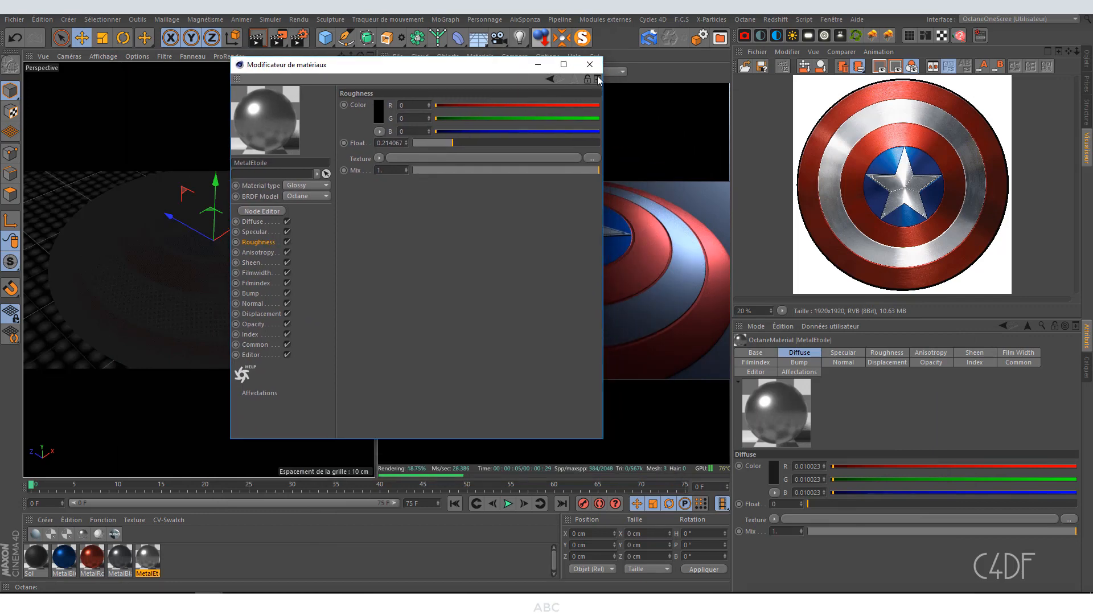
{"action": "left_click", "coordinate": [590, 64]}
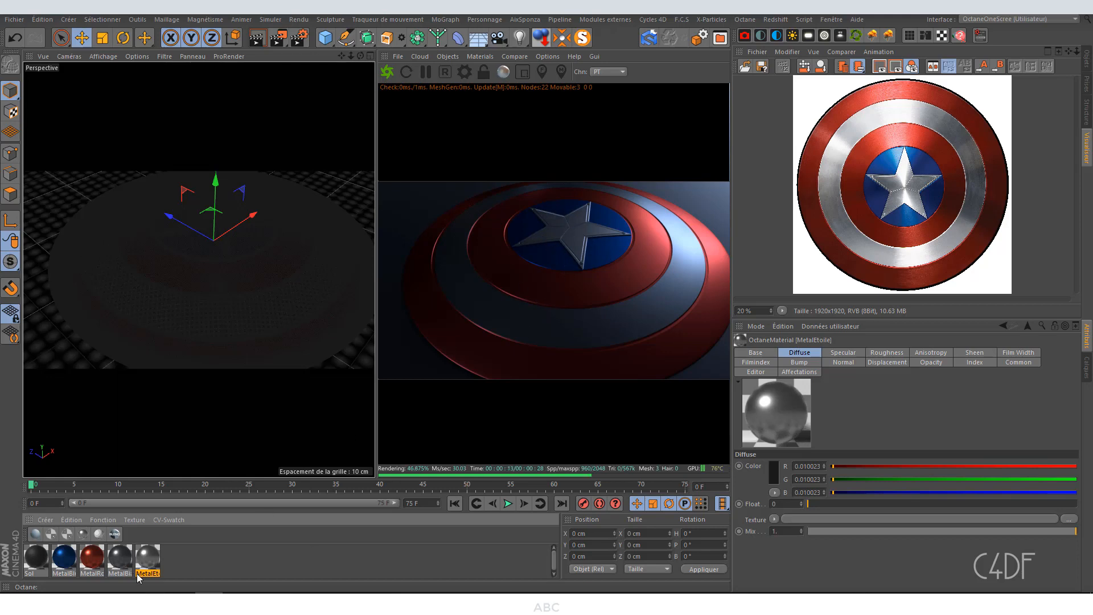
Step: Reopen the MetalEtoile material and add a C4doctane ImageTexture shader as its roughness texture
{"action": "double_click", "coordinate": [148, 555]}
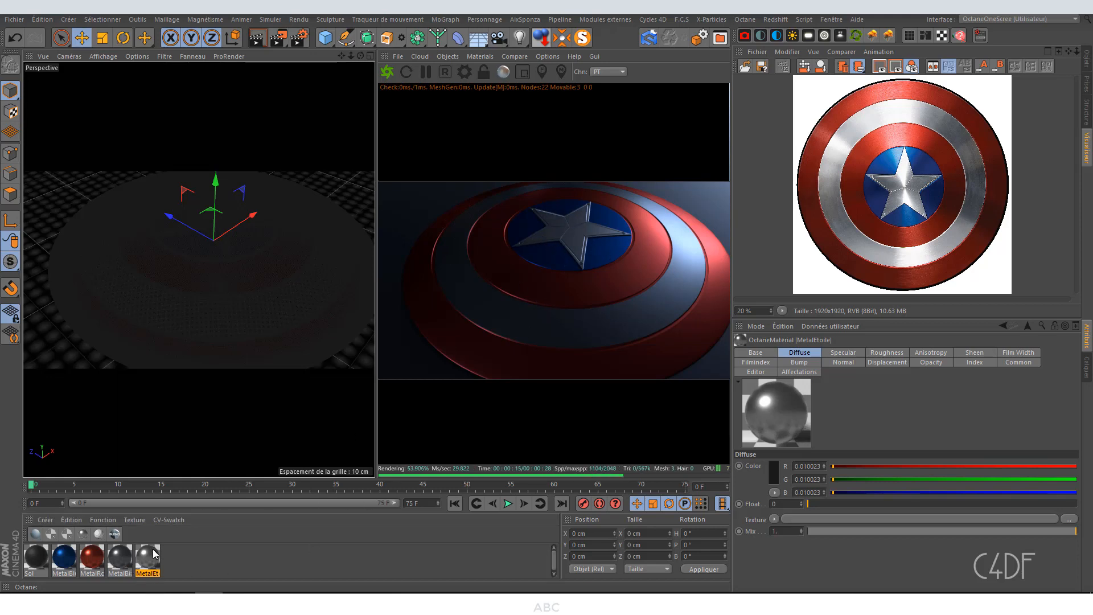
{"action": "left_click_drag", "start_coordinate": [369, 81], "coordinate": [351, 57]}
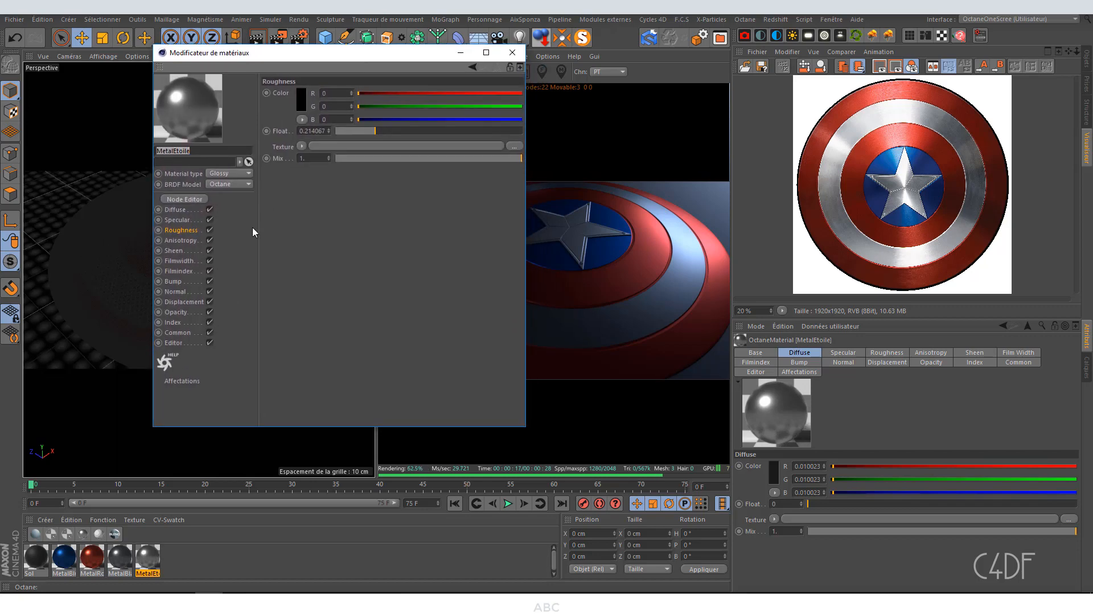
{"action": "left_click", "coordinate": [301, 147]}
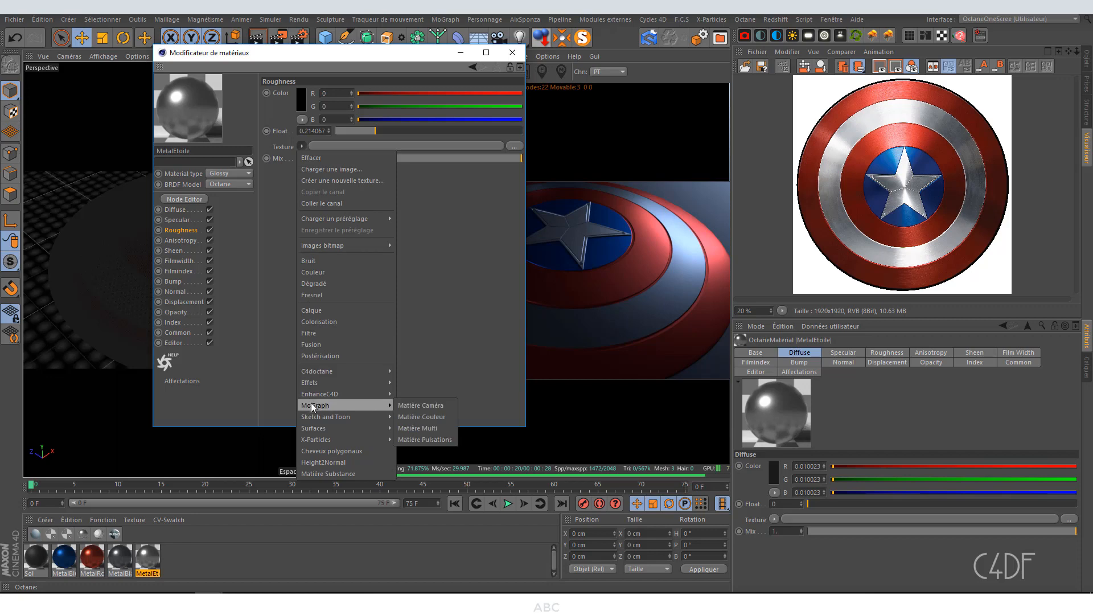
{"action": "mouse_move", "coordinate": [316, 373]}
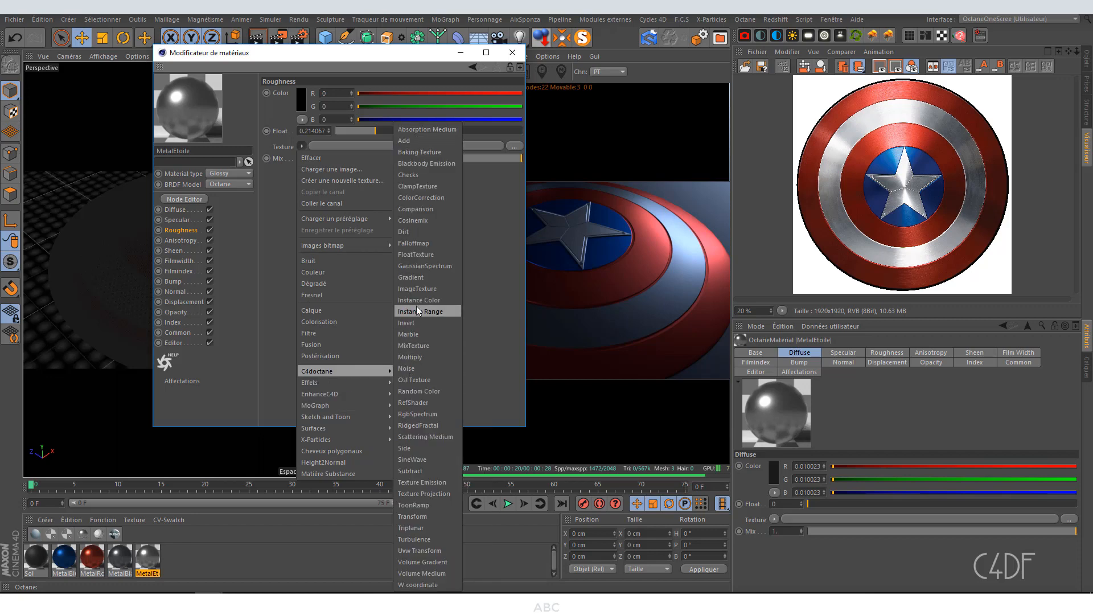
{"action": "left_click", "coordinate": [427, 290]}
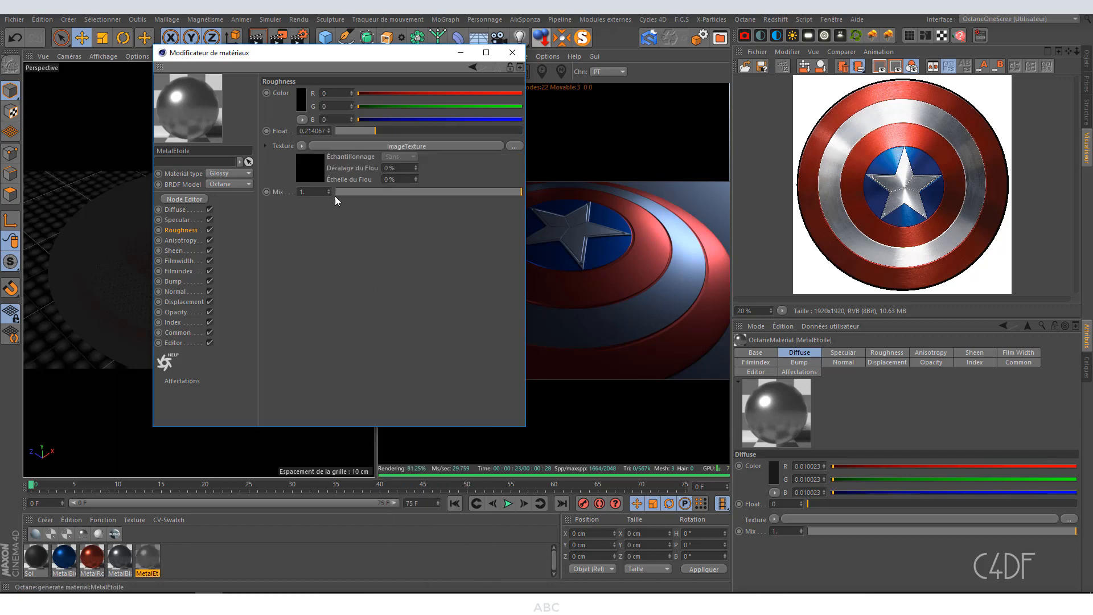
Step: Load RadialBrush.jpg from the project's Scene/tex folder into the image texture of MetalEtoile's roughness channel
{"action": "left_click", "coordinate": [313, 168]}
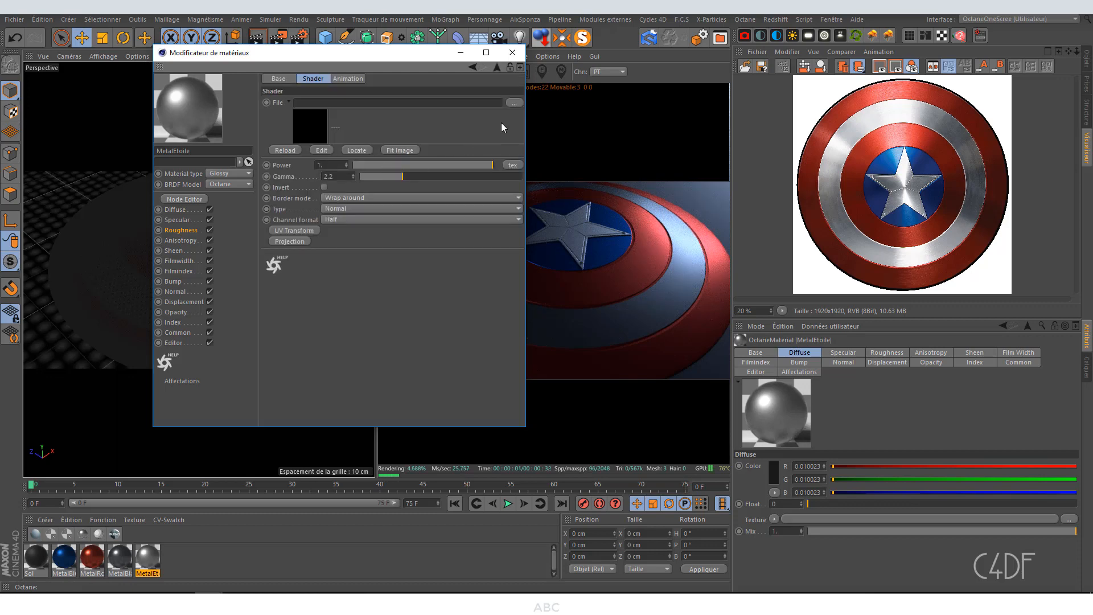
{"action": "left_click", "coordinate": [516, 105]}
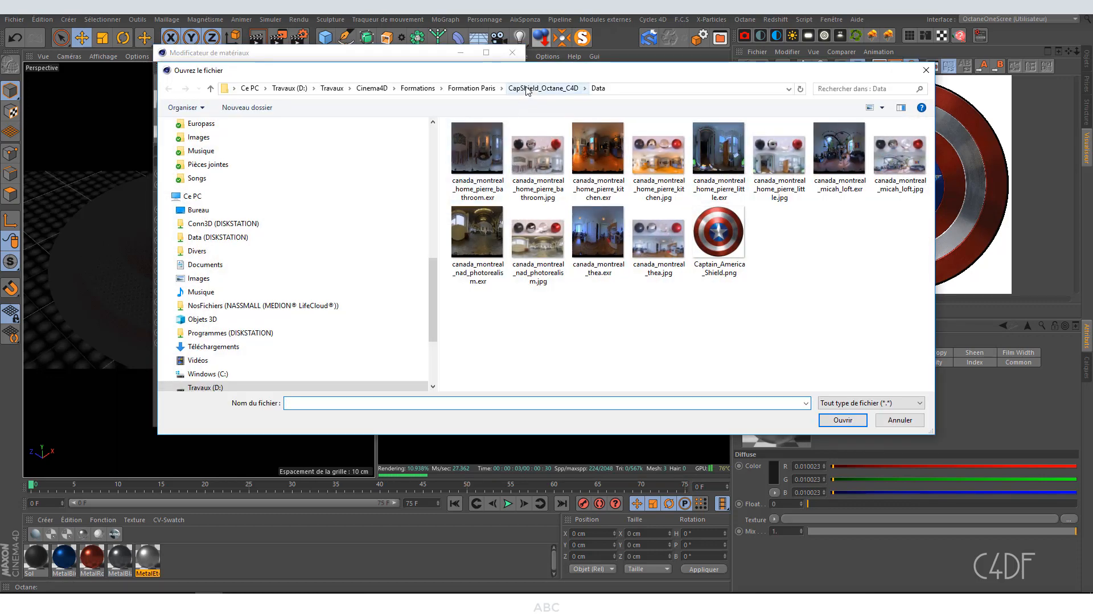
{"action": "left_click", "coordinate": [527, 89]}
{"action": "double_click", "coordinate": [474, 152]}
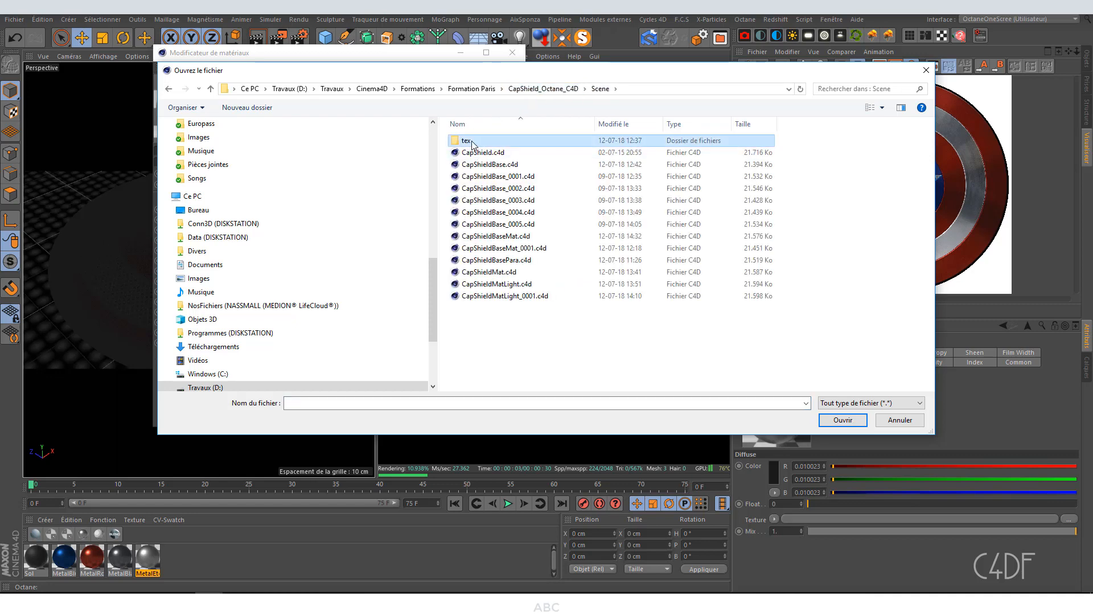
{"action": "double_click", "coordinate": [472, 143]}
{"action": "left_click", "coordinate": [597, 149]}
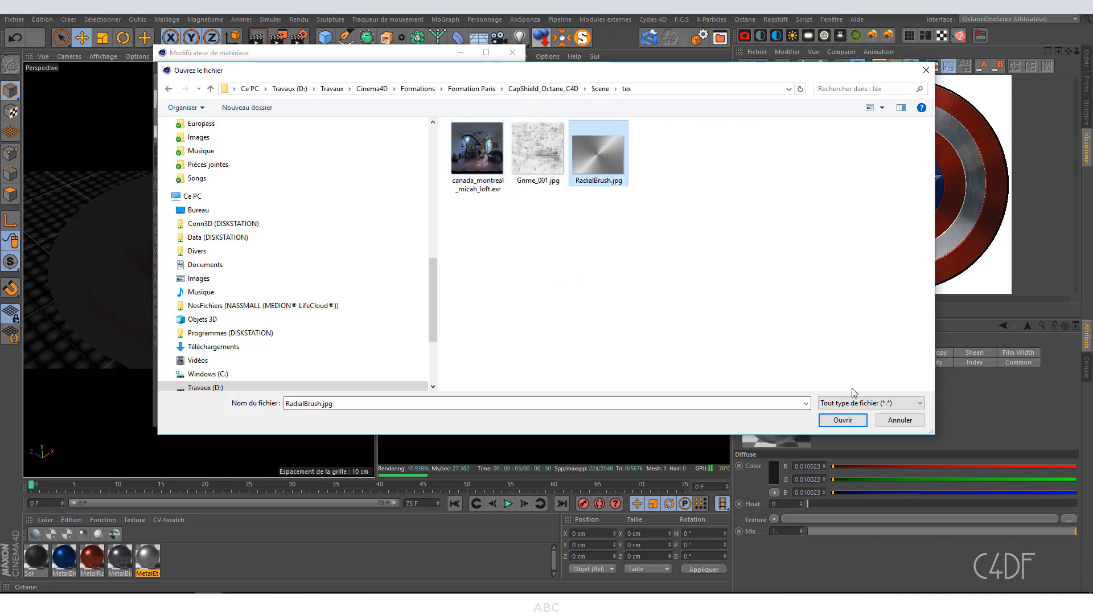
{"action": "left_click", "coordinate": [845, 422]}
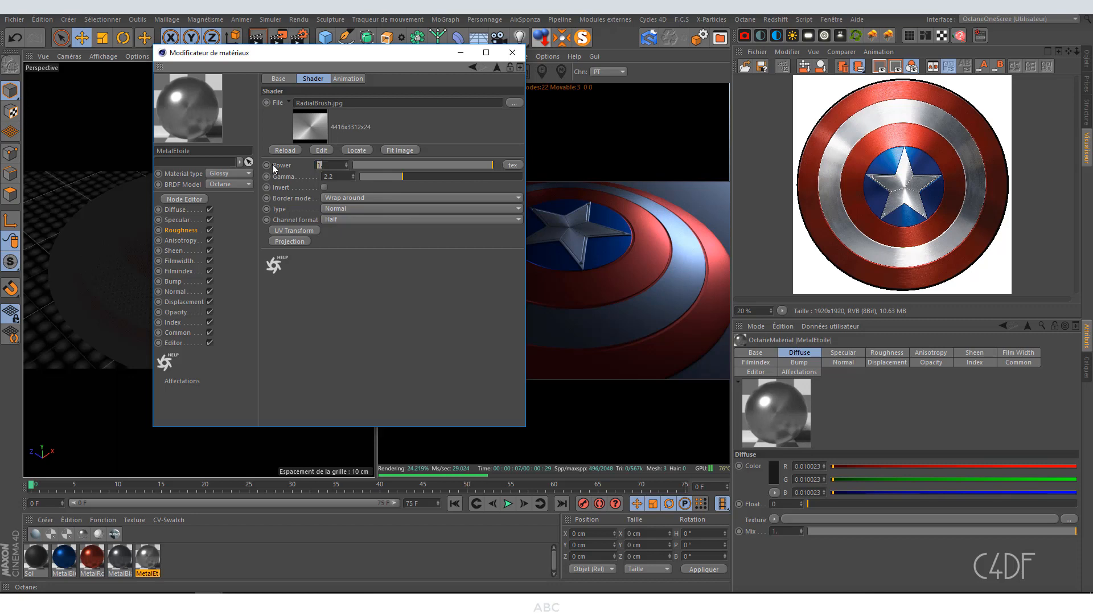
Step: Set the RadialBrush roughness texture's power to 4 and gamma to 5, and return to the roughness channel
{"action": "type", "text": "4"}
{"action": "key", "text": "Return"}
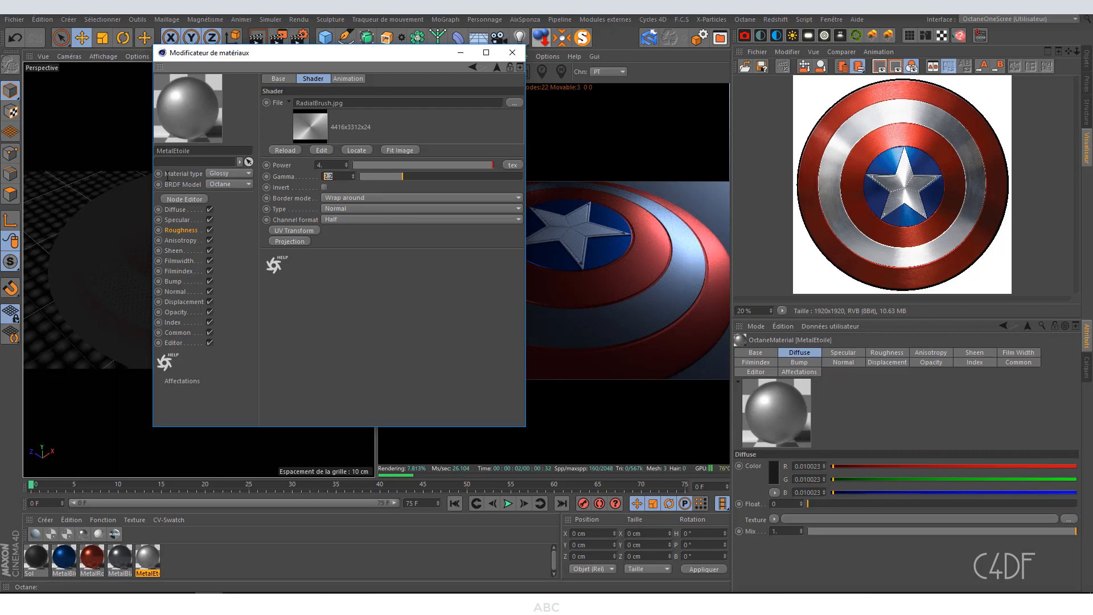
{"action": "key", "text": "Return"}
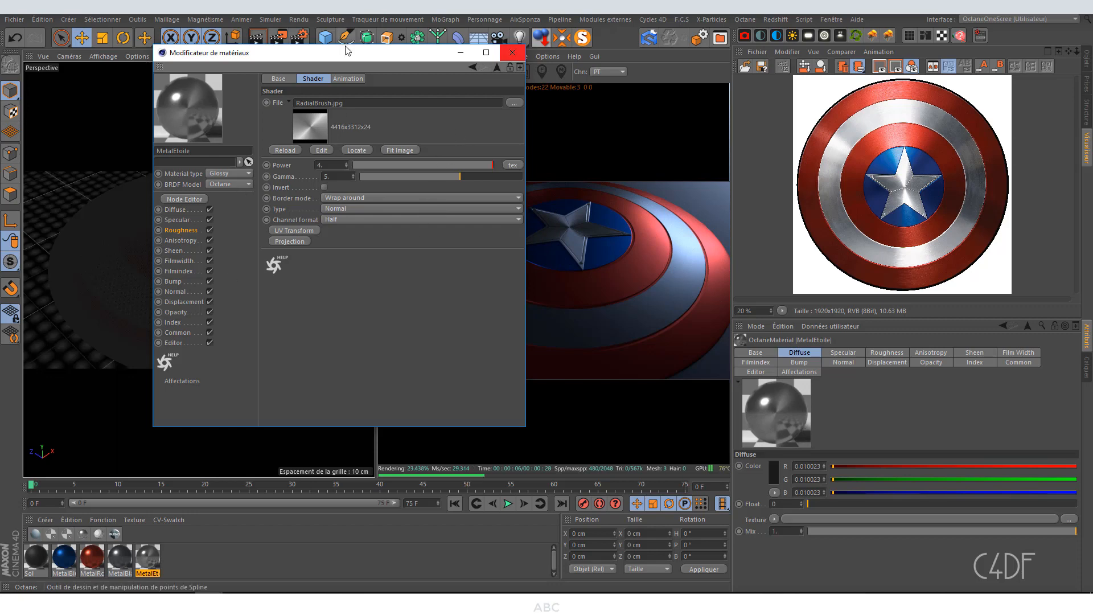
{"action": "mouse_move", "coordinate": [327, 54]}
{"action": "left_mouse_down"}
{"action": "mouse_move", "coordinate": [301, 255]}
{"action": "mouse_move", "coordinate": [340, 56]}
{"action": "mouse_move", "coordinate": [316, 61]}
{"action": "left_mouse_up"}
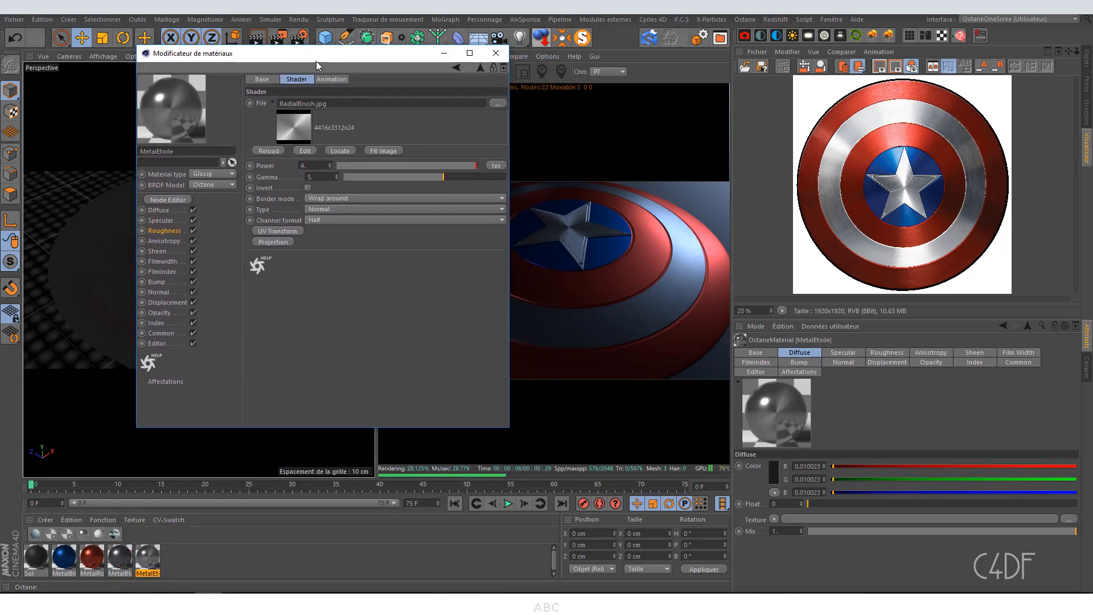
{"action": "left_click", "coordinate": [479, 69]}
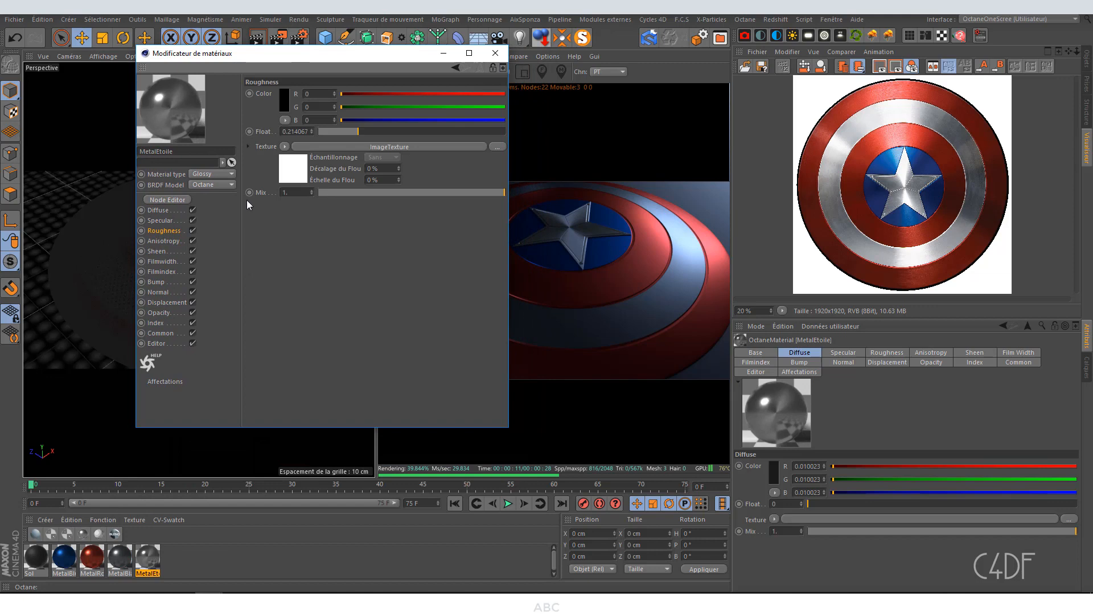
Step: Wrap the roughness image in a C4doctane MixTexture shader and check that Texture1 holds the RadialBrush image
{"action": "left_click", "coordinate": [284, 146]}
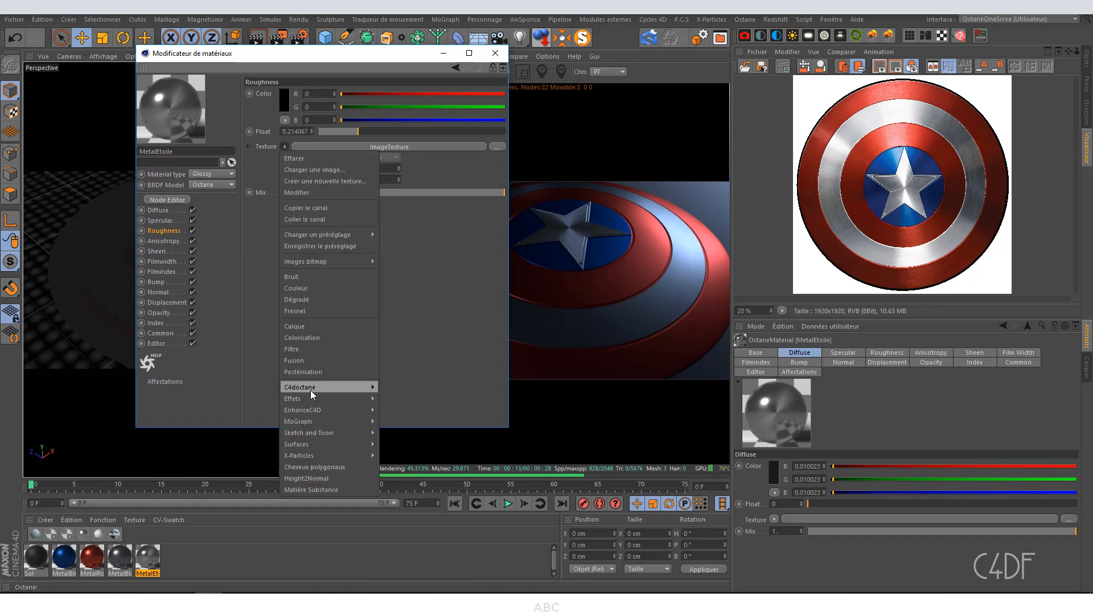
{"action": "mouse_move", "coordinate": [310, 391]}
{"action": "left_click", "coordinate": [398, 347]}
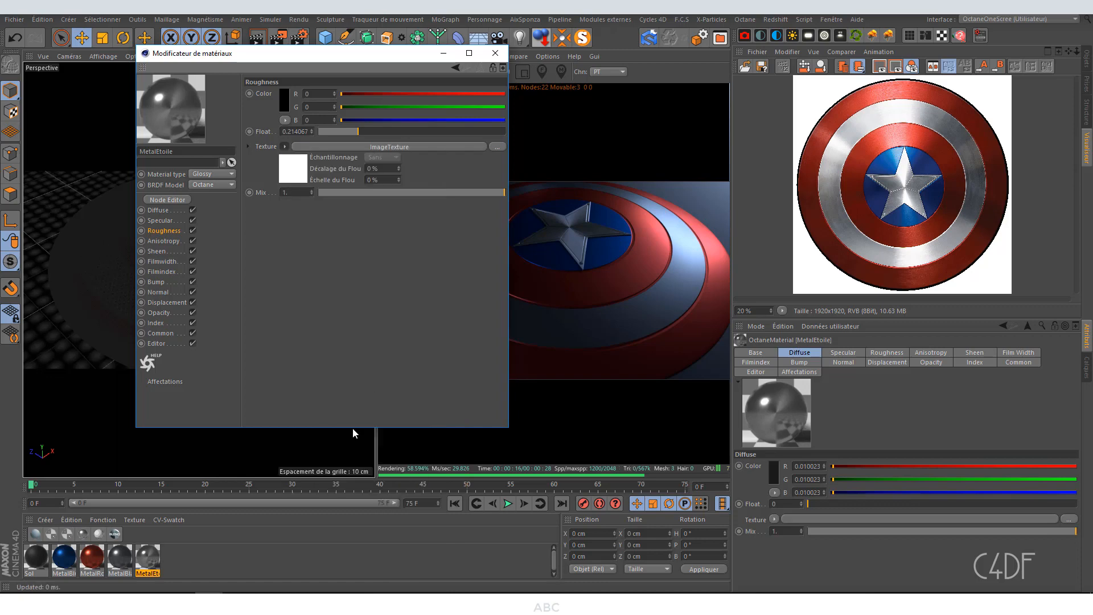
{"action": "left_click", "coordinate": [305, 170]}
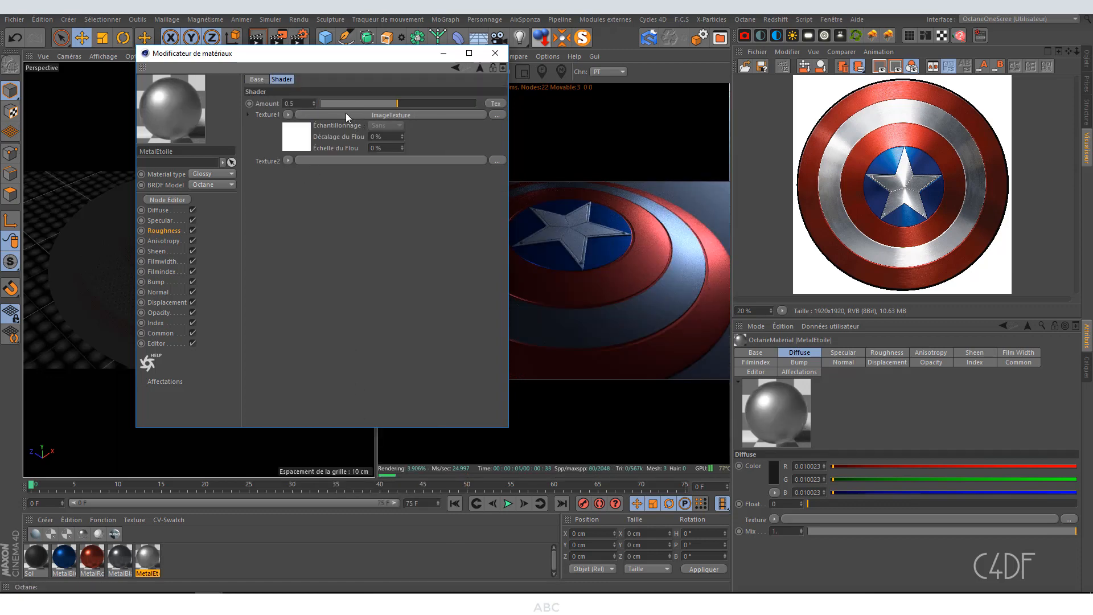
{"action": "left_click", "coordinate": [310, 137]}
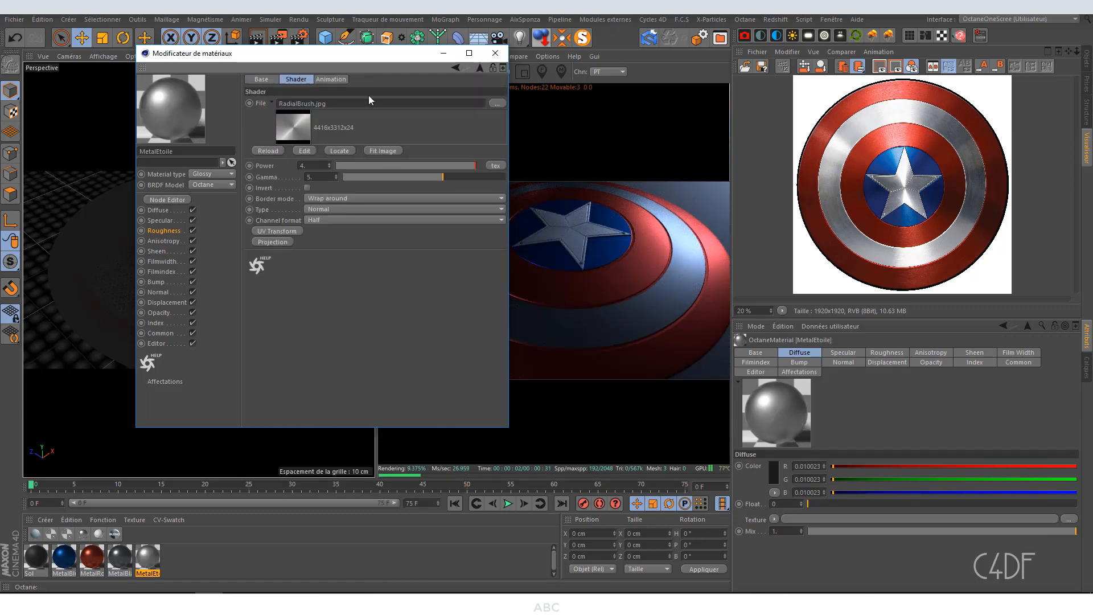
{"action": "left_click", "coordinate": [480, 67]}
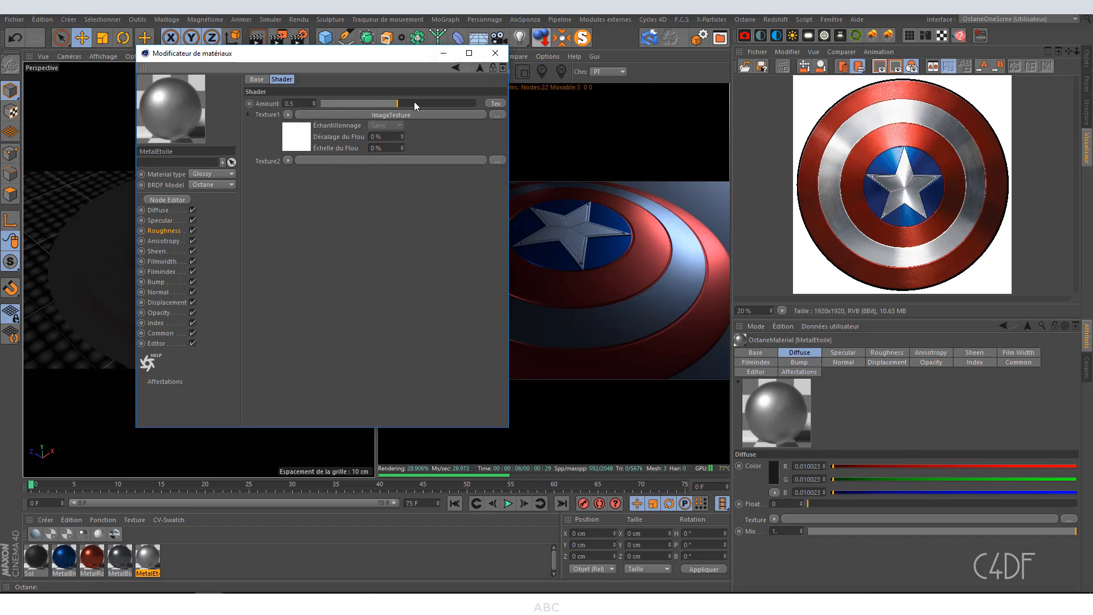
Step: Add a C4doctane ImageTexture as Texture2 of the roughness mix and load Grime_001.jpg into it
{"action": "left_click", "coordinate": [288, 161]}
{"action": "mouse_move", "coordinate": [317, 374]}
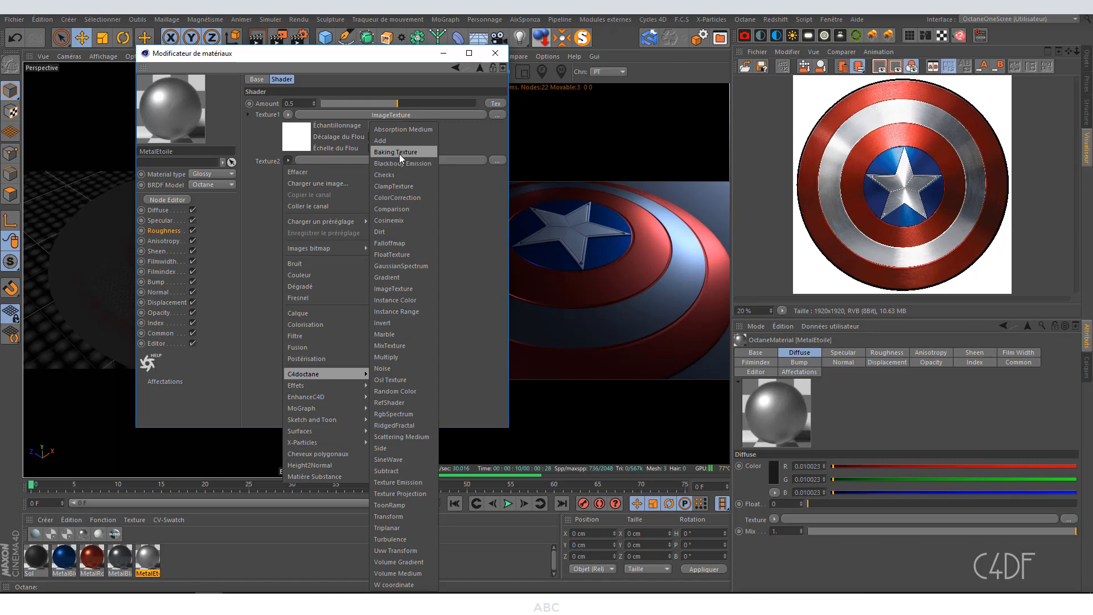
{"action": "left_click", "coordinate": [399, 290]}
{"action": "left_click", "coordinate": [301, 187]}
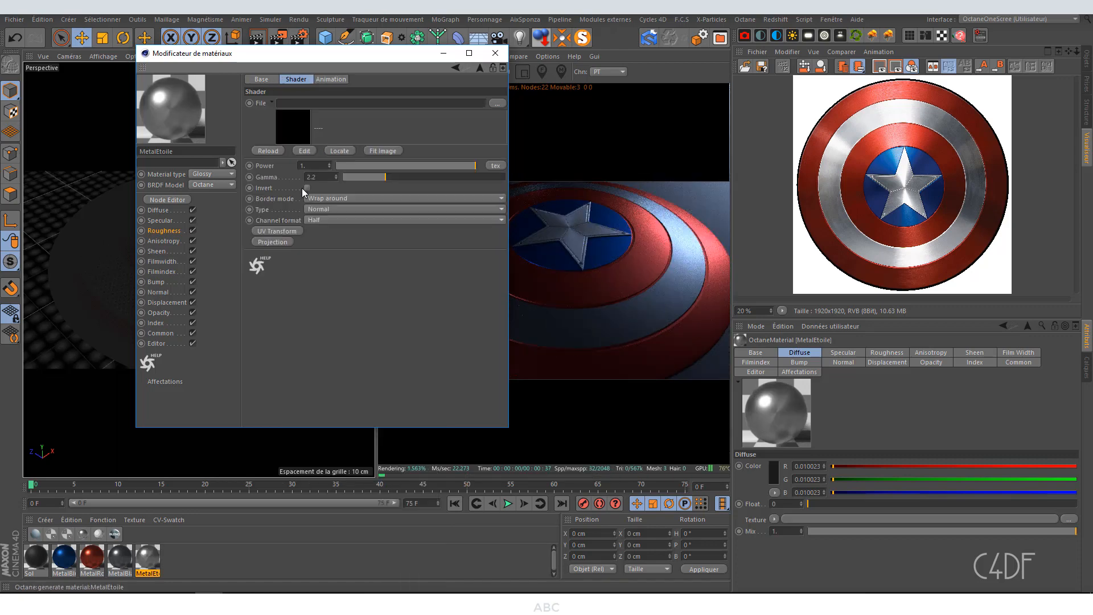
{"action": "left_click", "coordinate": [496, 104]}
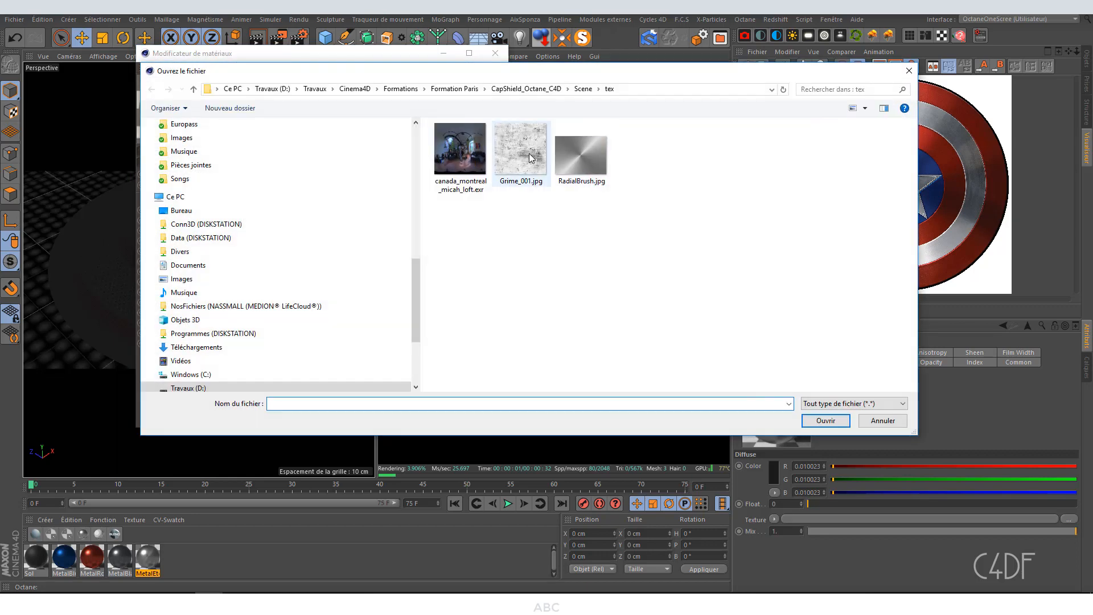
{"action": "left_click", "coordinate": [521, 151]}
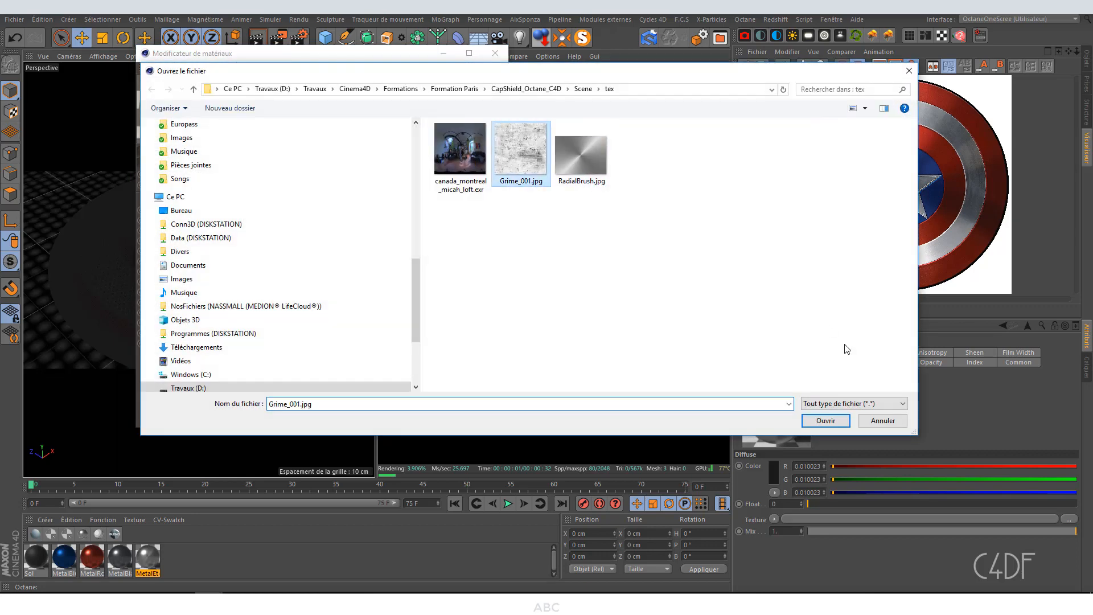
{"action": "left_click", "coordinate": [822, 419]}
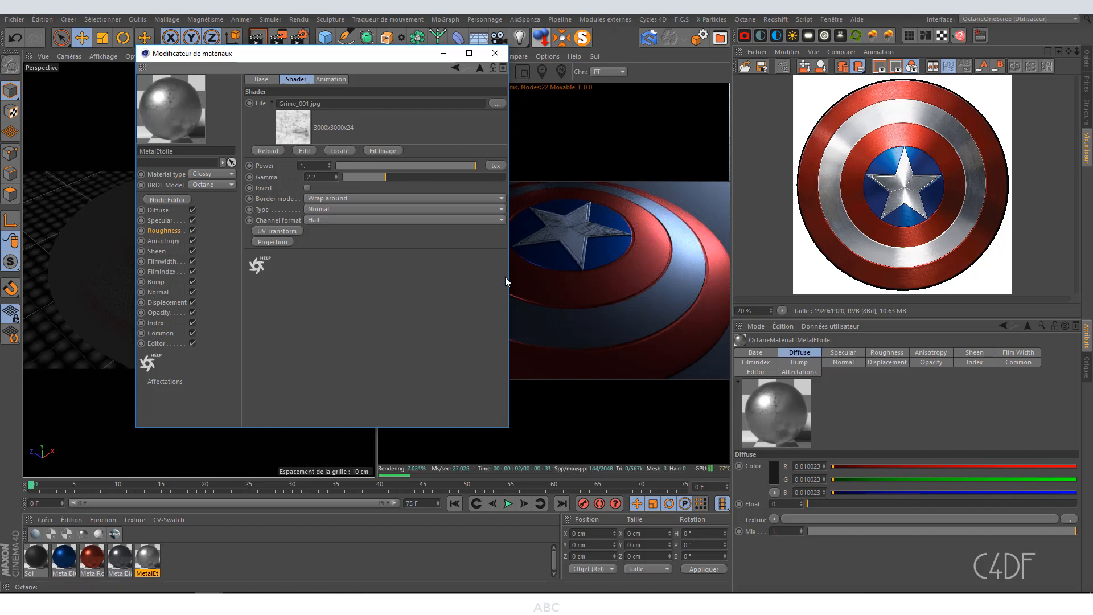
Step: Add a UV transform to the Grime_001 texture and set its scale to 0.4 with the aspect ratio locked
{"action": "left_click", "coordinate": [267, 233]}
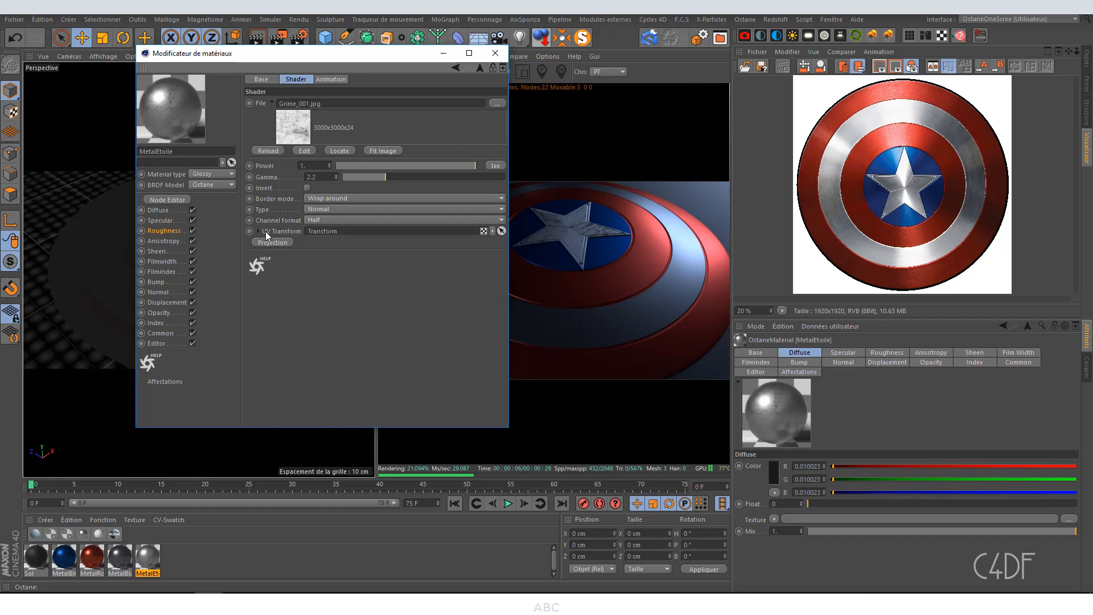
{"action": "left_click", "coordinate": [258, 232]}
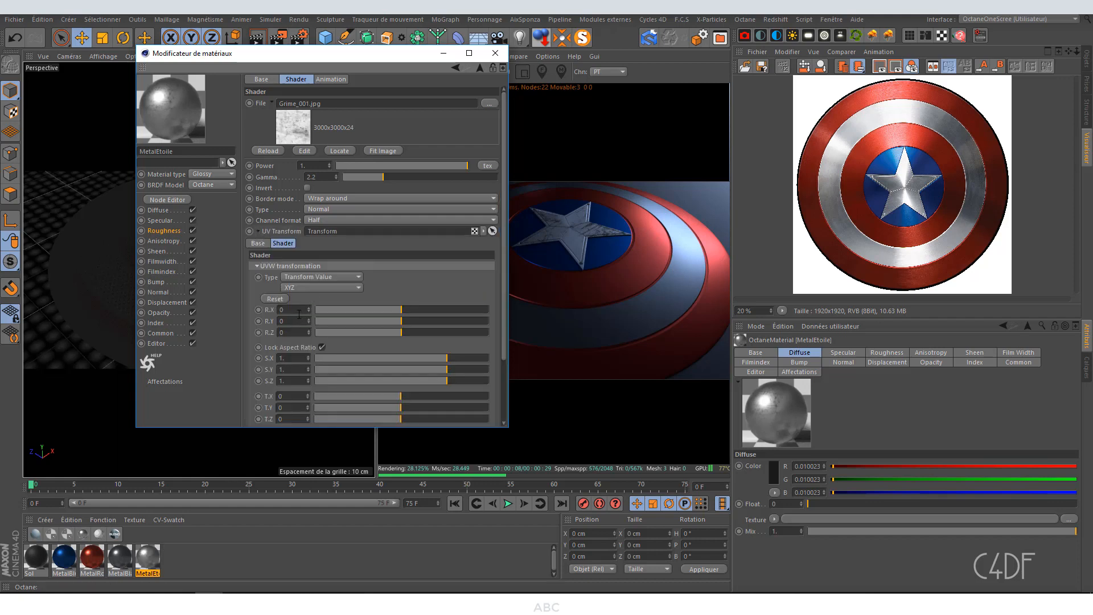
{"action": "double_click", "coordinate": [294, 358]}
{"action": "type", "text": "0.4"}
{"action": "key", "text": "Return"}
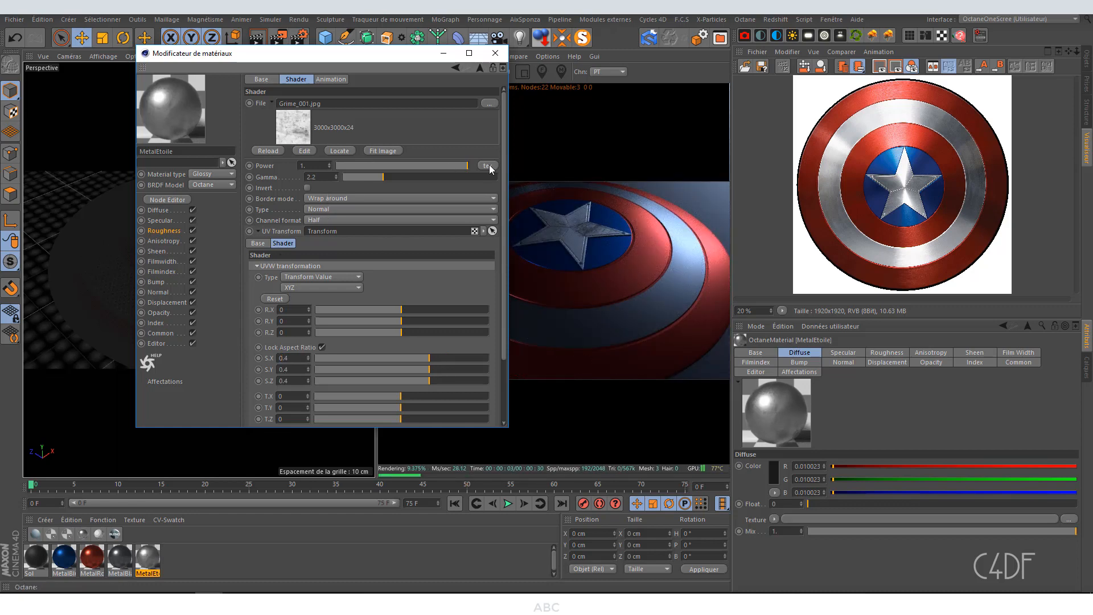
Step: Lower the Grime_001 texture's power to about 0.5, return to the mix shader, and uncover more of the render preview
{"action": "left_click_drag", "start_coordinate": [468, 165], "coordinate": [402, 168]}
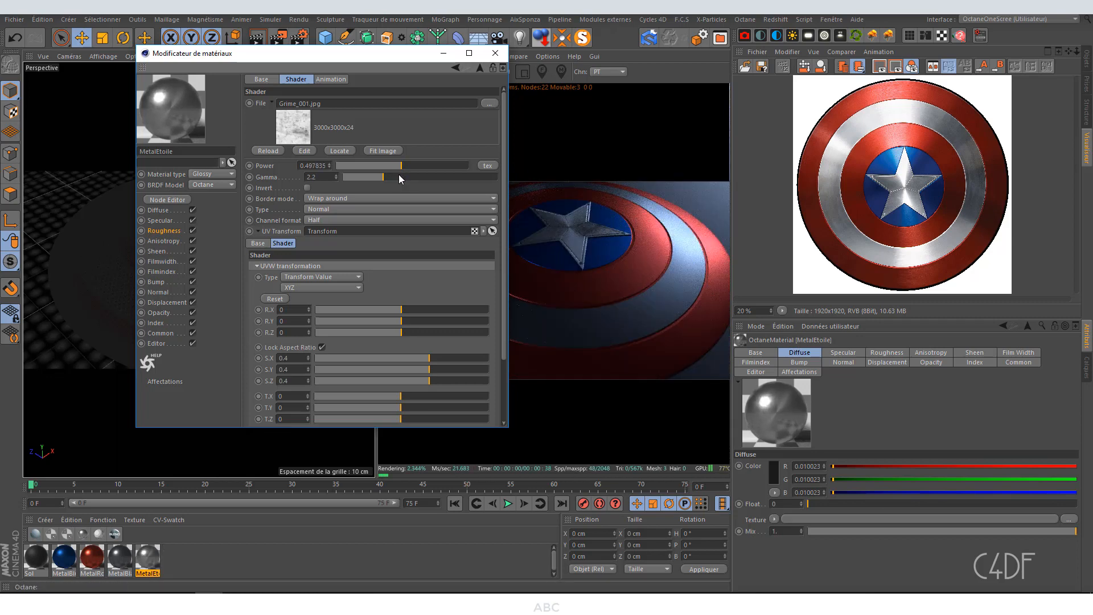
{"action": "left_click", "coordinate": [480, 69]}
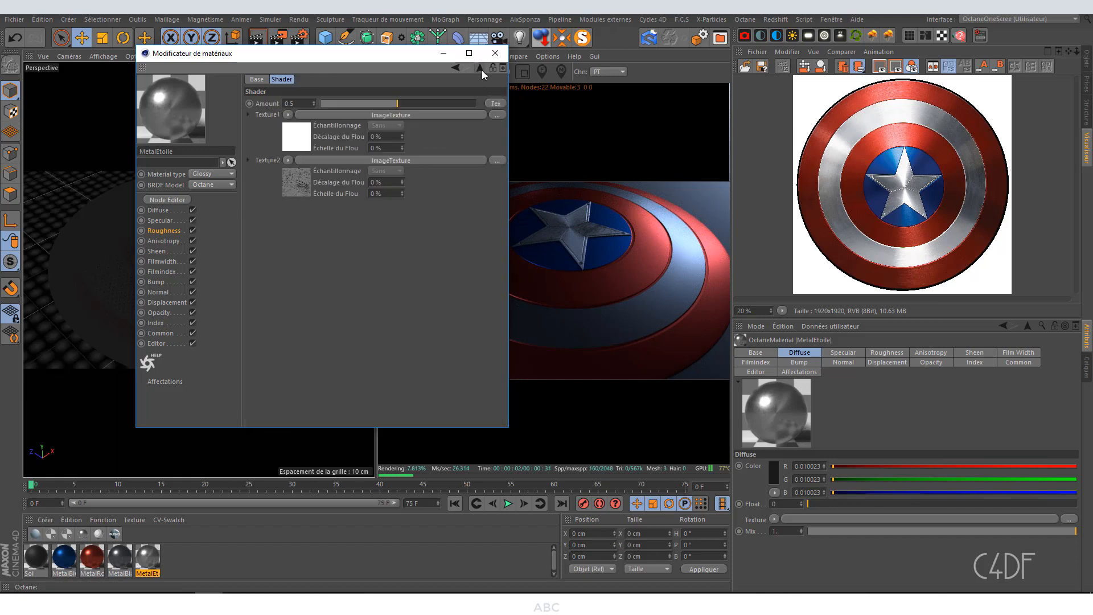
{"action": "left_click_drag", "start_coordinate": [411, 57], "coordinate": [365, 47]}
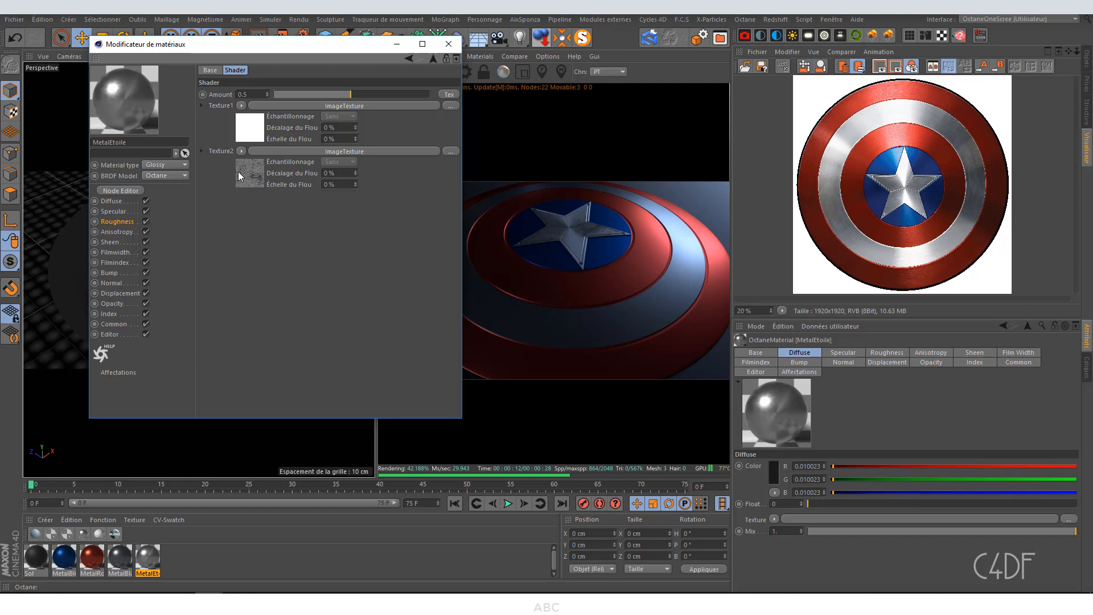
{"action": "left_click_drag", "start_coordinate": [288, 44], "coordinate": [285, 40]}
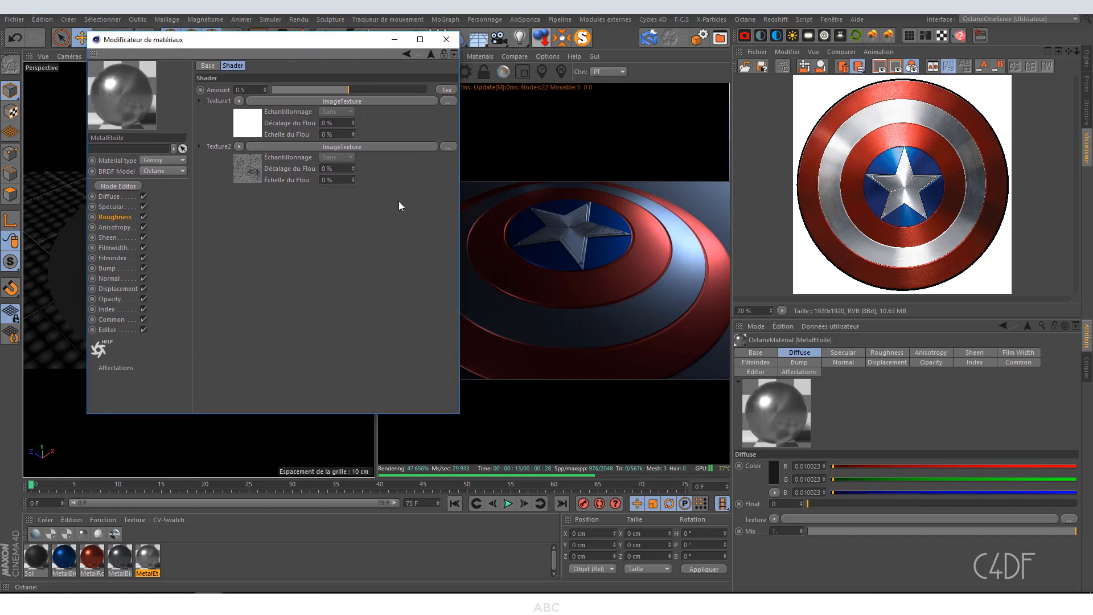
Step: Add a C4doctane ImageTexture to MetalEtoile's bump channel and load RadialBrush.jpg into it
{"action": "left_click", "coordinate": [108, 268]}
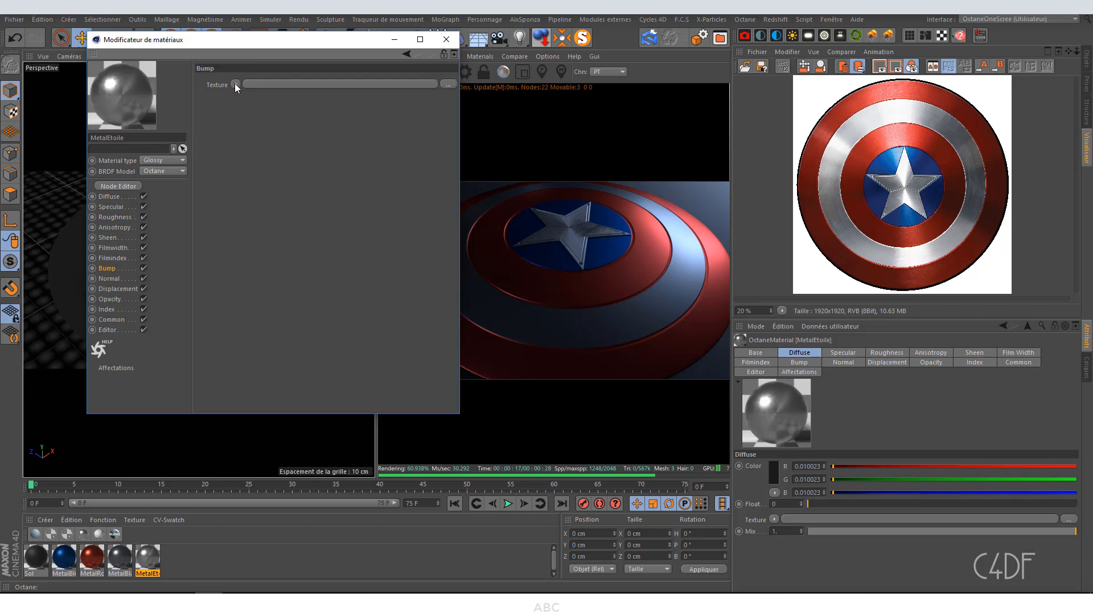
{"action": "left_click", "coordinate": [235, 84]}
{"action": "mouse_move", "coordinate": [249, 308]}
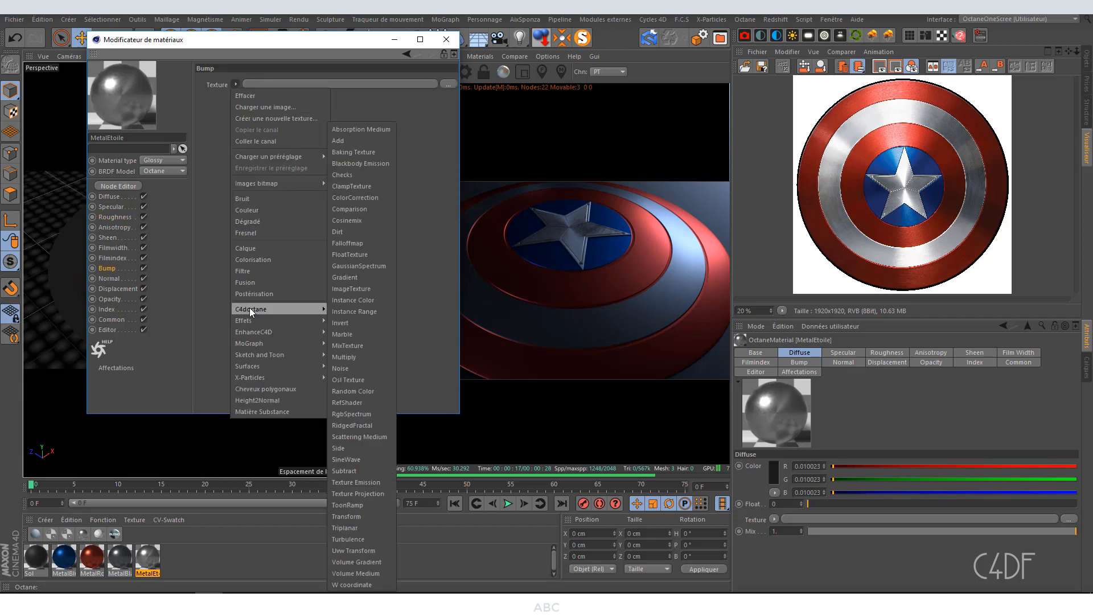
{"action": "left_click", "coordinate": [351, 289]}
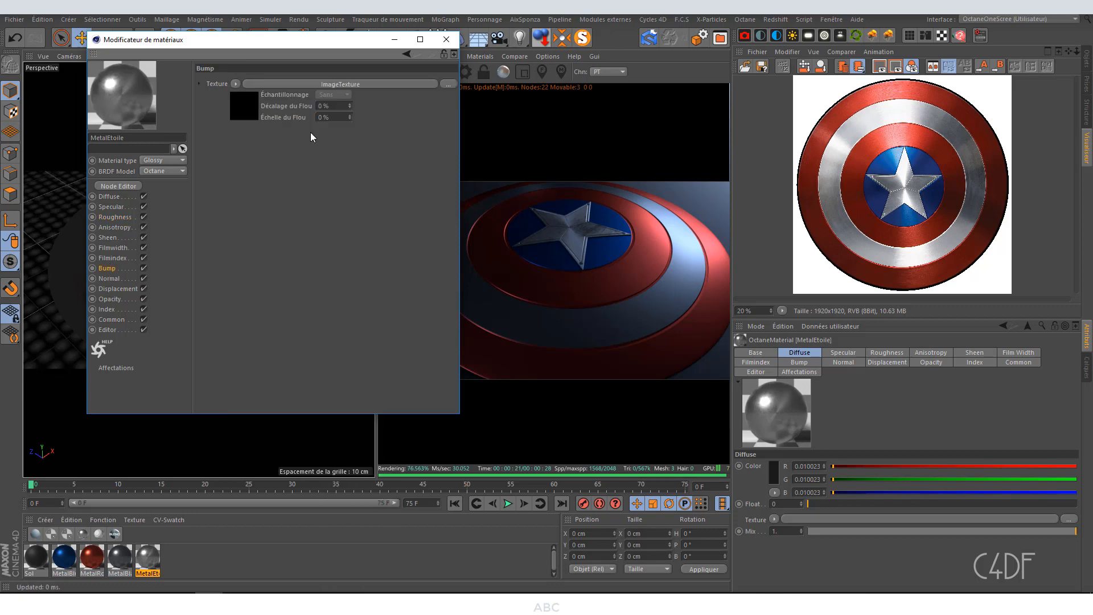
{"action": "left_click", "coordinate": [254, 114]}
{"action": "left_click", "coordinate": [449, 90]}
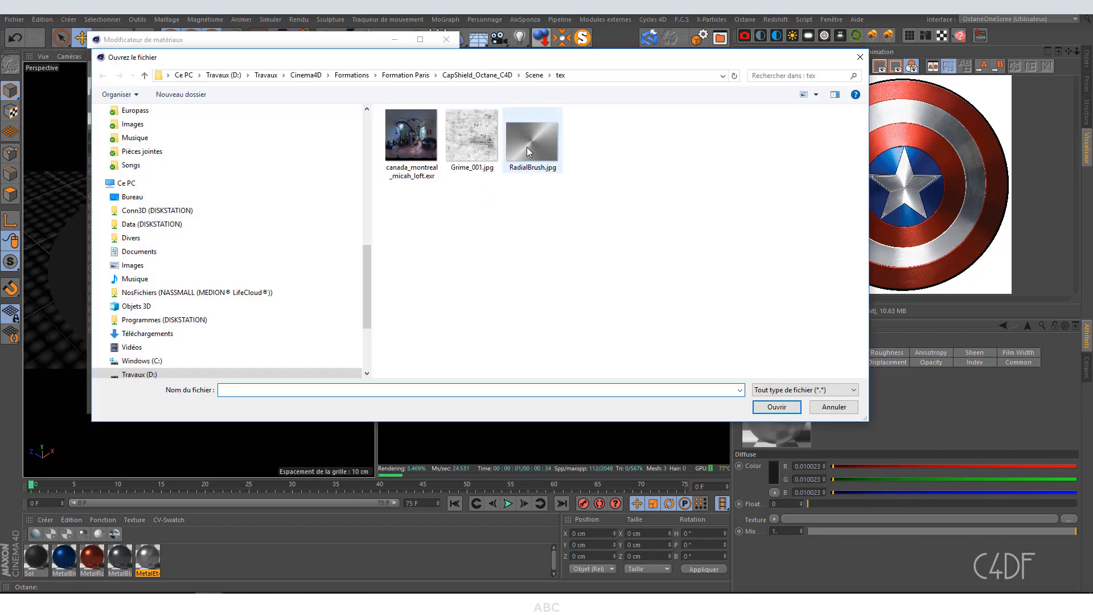
{"action": "left_click", "coordinate": [531, 139]}
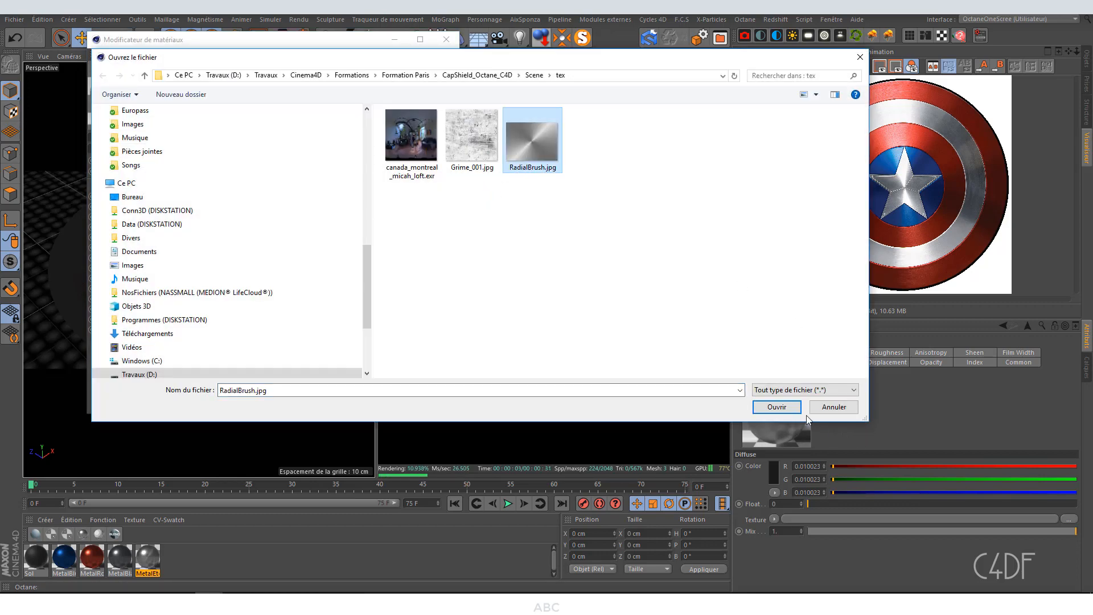
{"action": "left_click", "coordinate": [776, 406]}
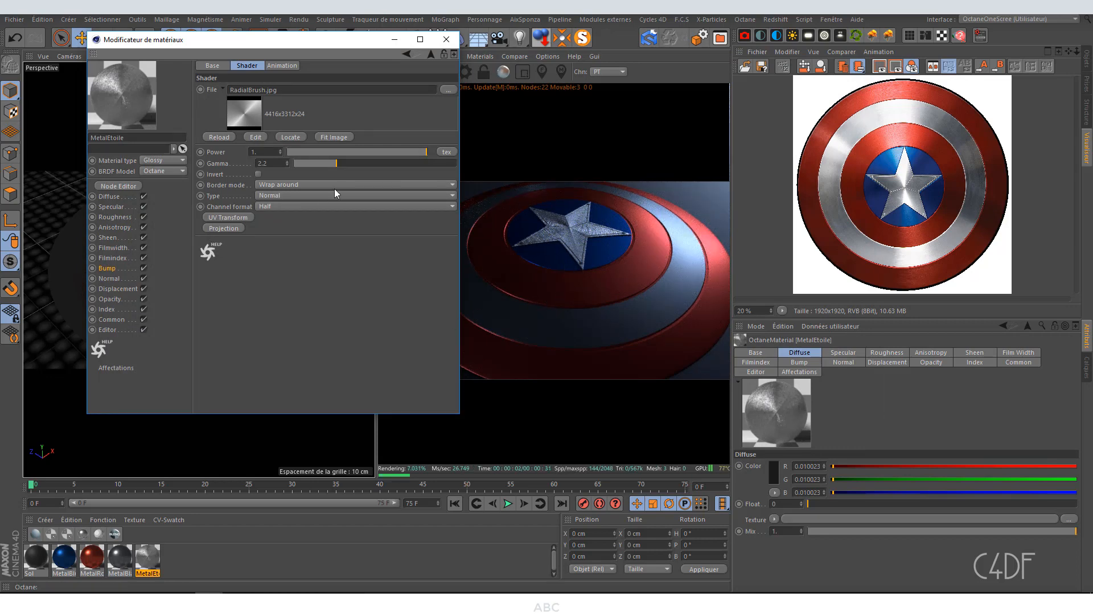
Step: Lower the bump texture's power to about 0.14, show the scene's object list, and move the material editor off the preview
{"action": "left_click_drag", "start_coordinate": [425, 152], "coordinate": [308, 151]}
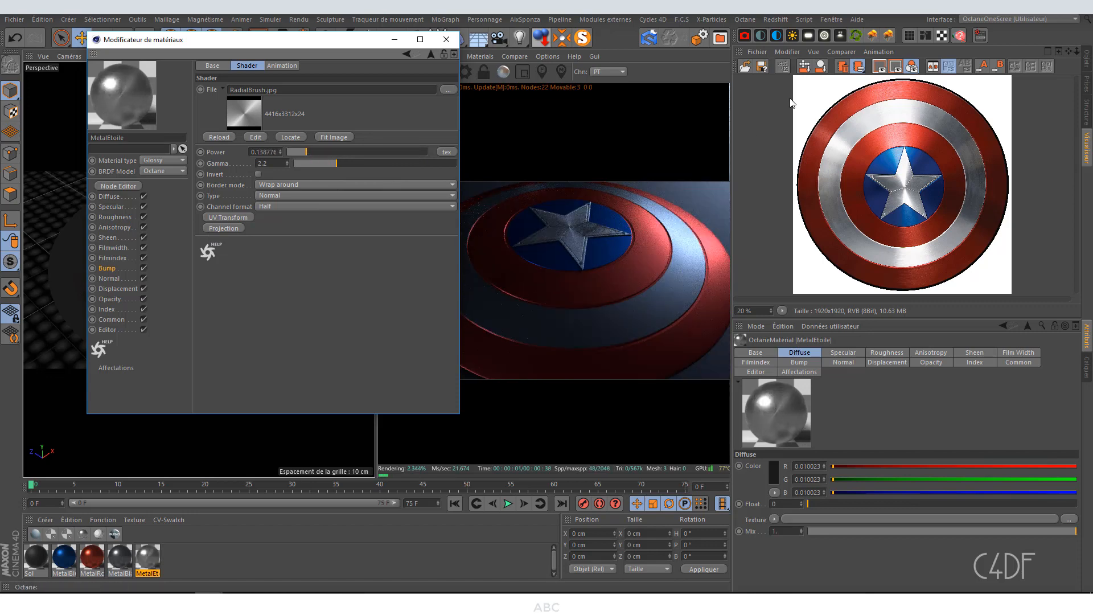
{"action": "left_click", "coordinate": [1087, 61]}
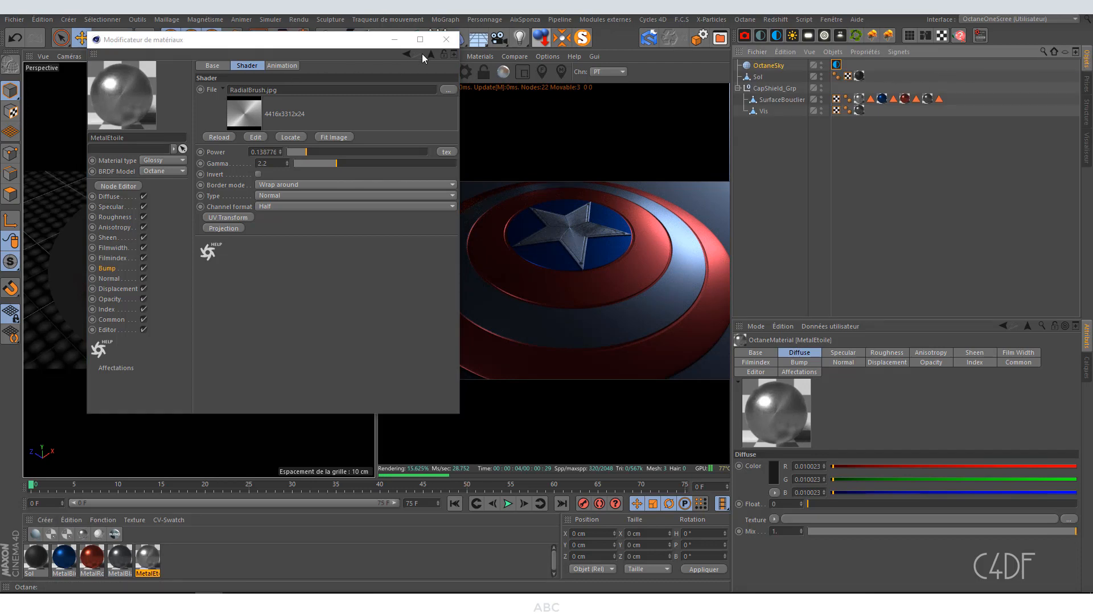
{"action": "left_click_drag", "start_coordinate": [341, 43], "coordinate": [313, 48]}
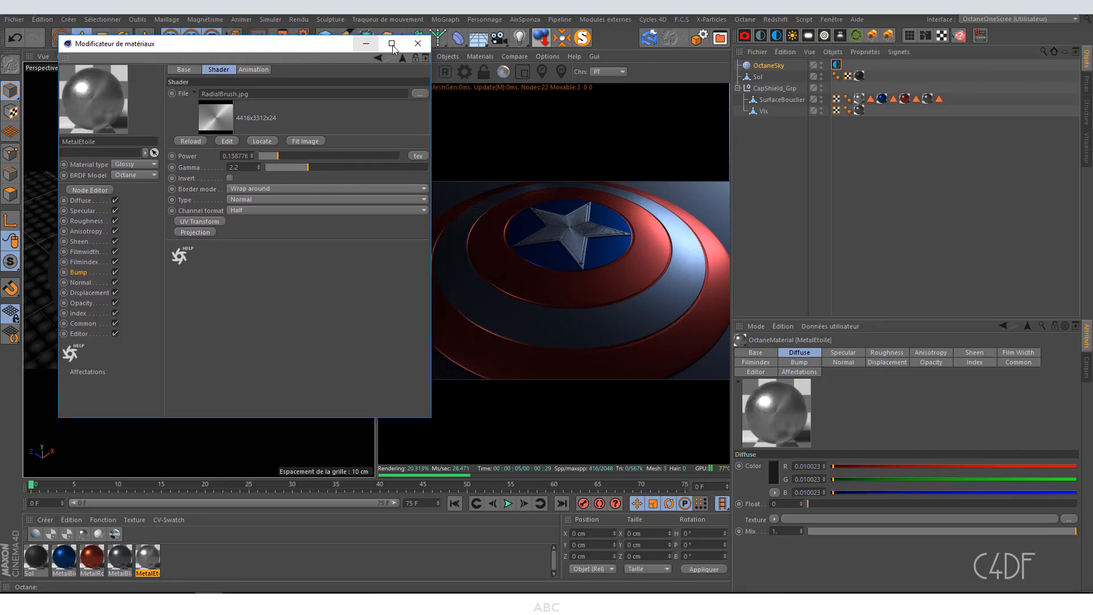
Step: Close the material editor, reframe the shield in the perspective view, and add an Octane camera from that viewpoint
{"action": "left_click", "coordinate": [415, 45]}
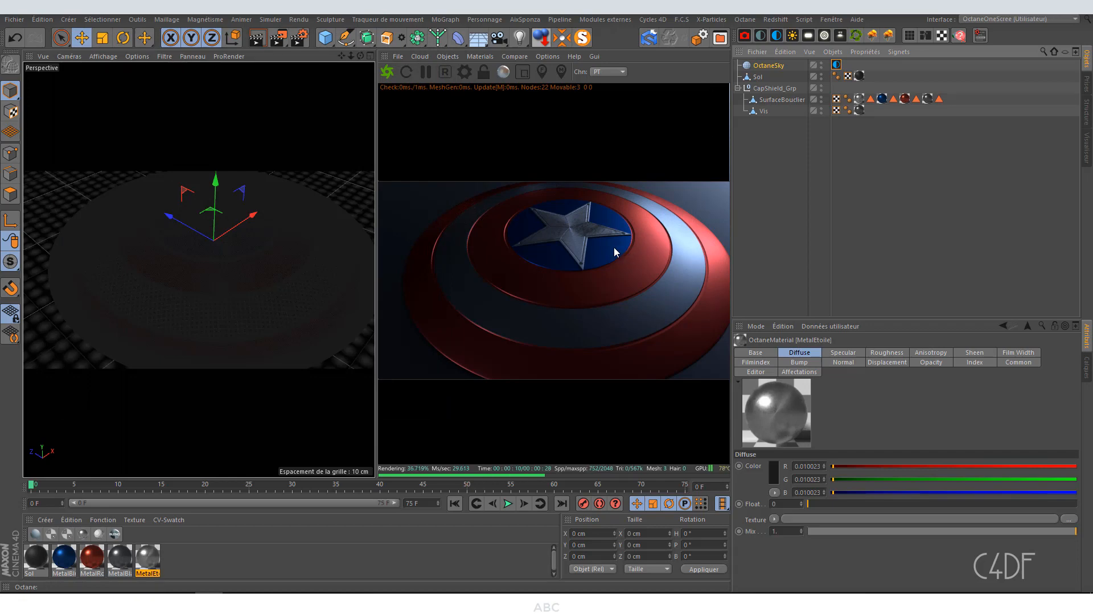
{"action": "left_click_drag", "start_coordinate": [614, 253], "coordinate": [557, 237]}
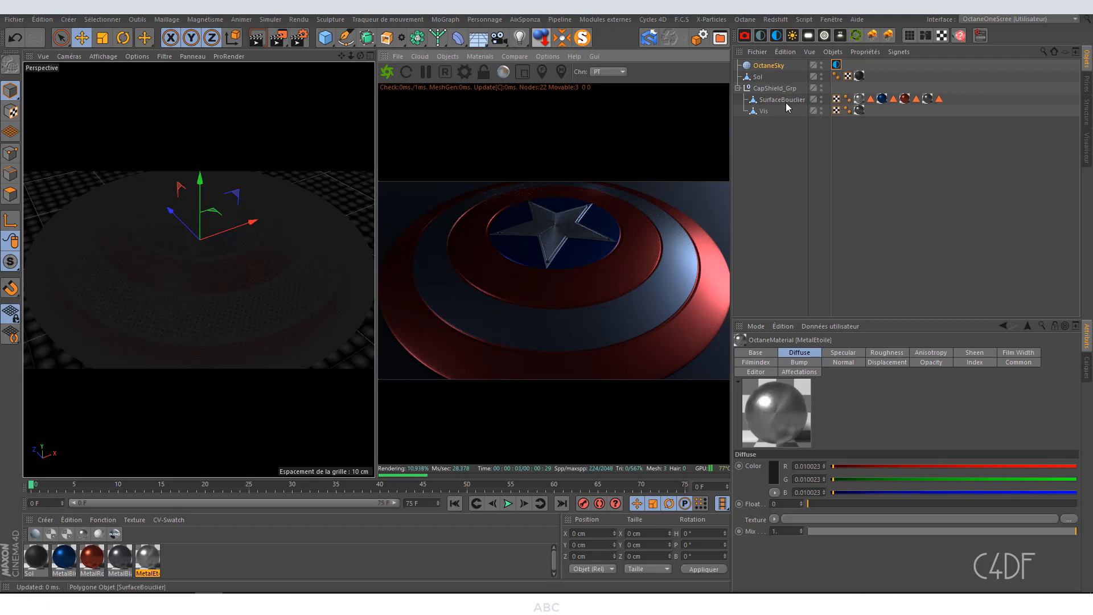
{"action": "left_click", "coordinate": [745, 35]}
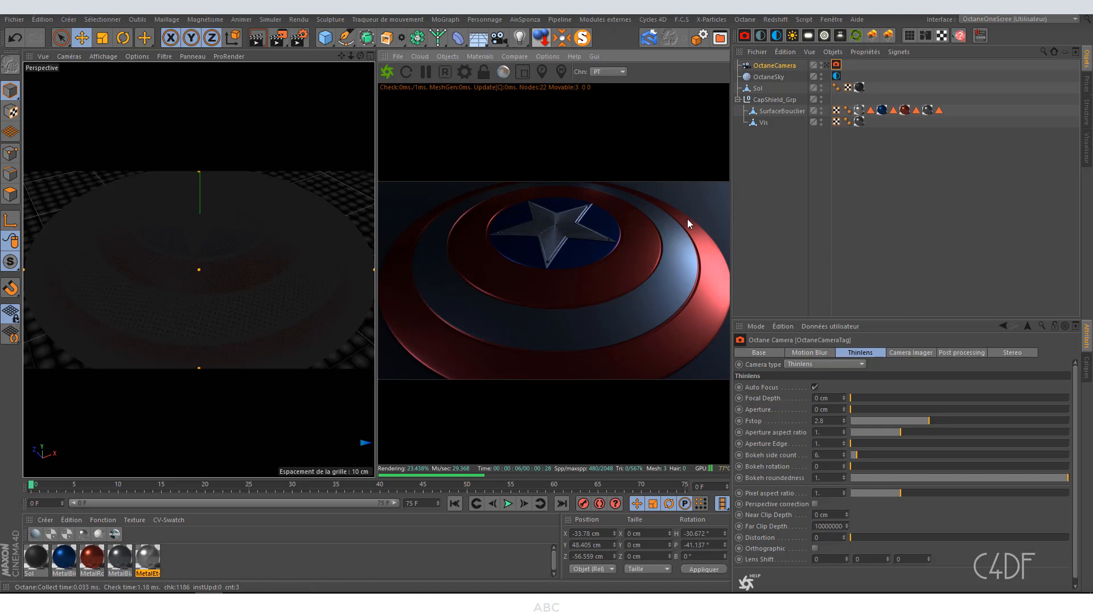
Step: Raise the power of MetalEtoile's RadialBrush.jpg bump texture to about 0.27 and return to the bump channel
{"action": "double_click", "coordinate": [145, 552]}
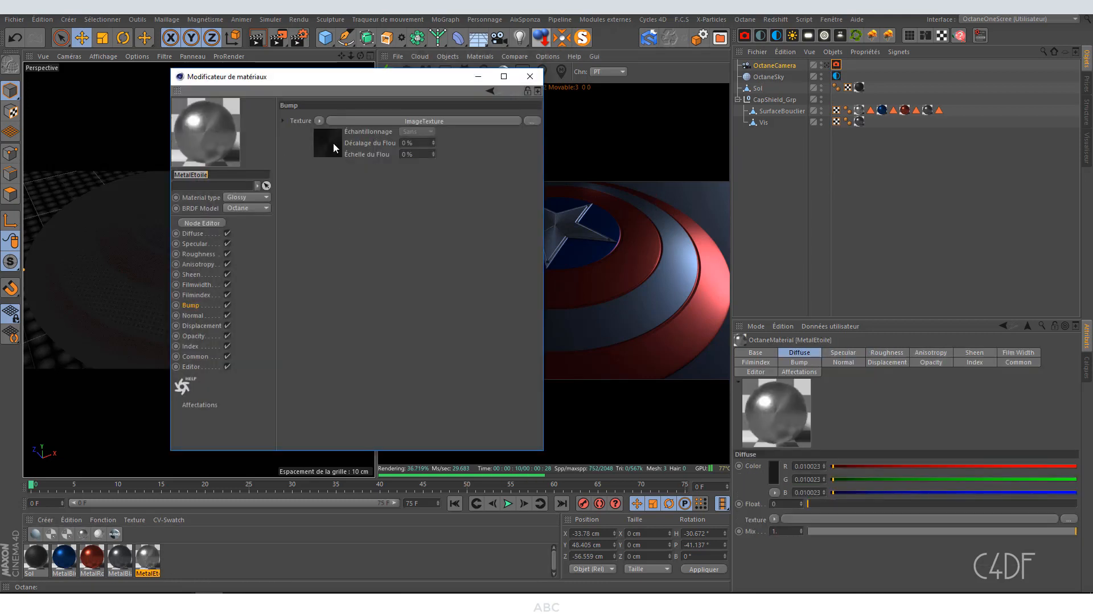
{"action": "left_click", "coordinate": [333, 142]}
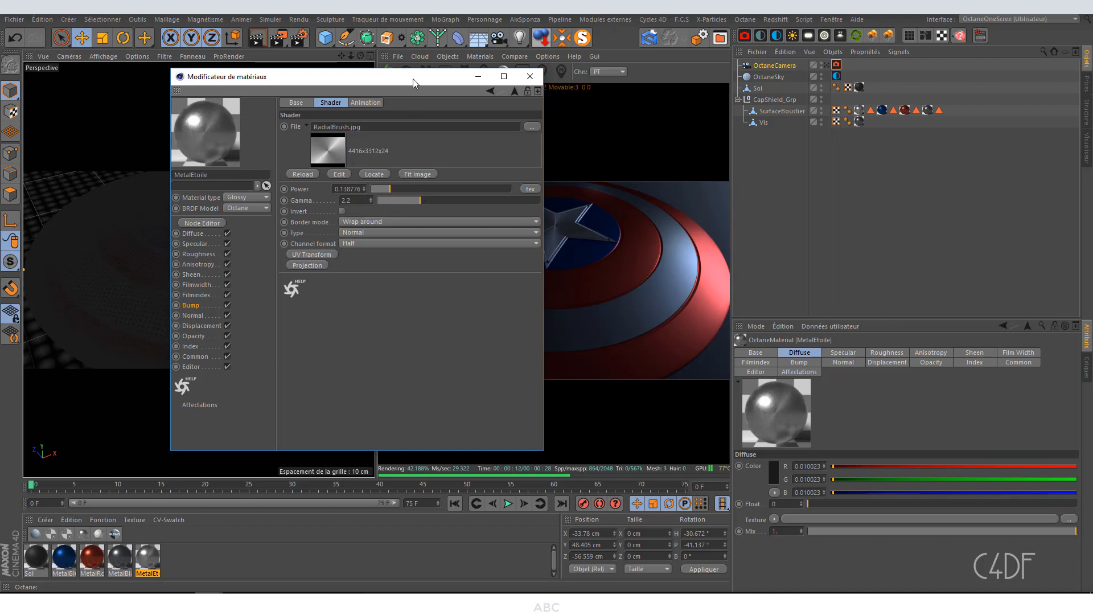
{"action": "left_click_drag", "start_coordinate": [414, 84], "coordinate": [312, 77]}
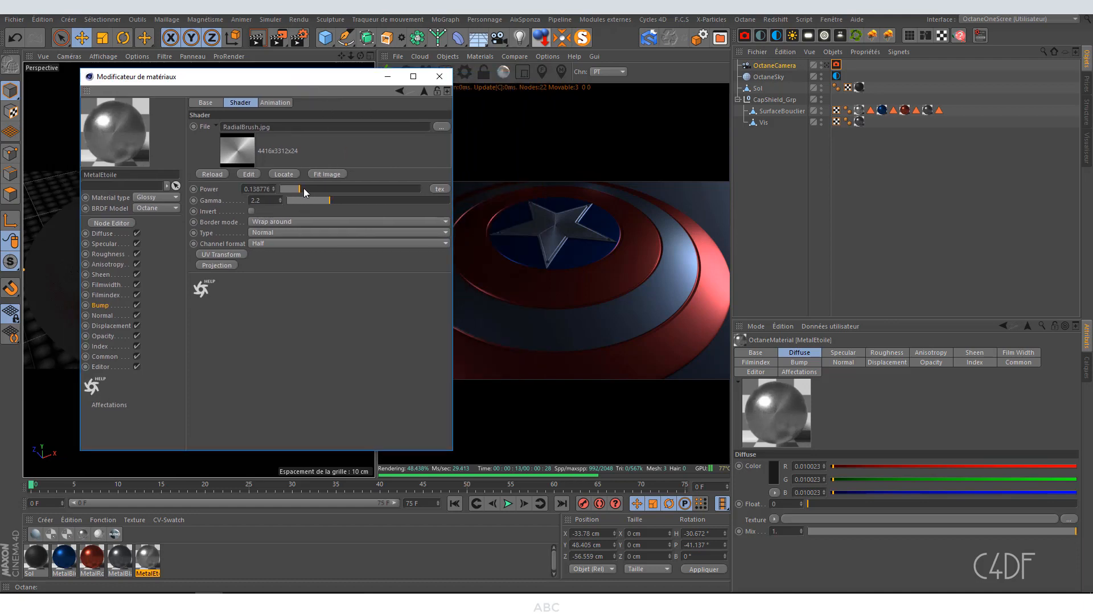
{"action": "left_click_drag", "start_coordinate": [304, 188], "coordinate": [317, 190]}
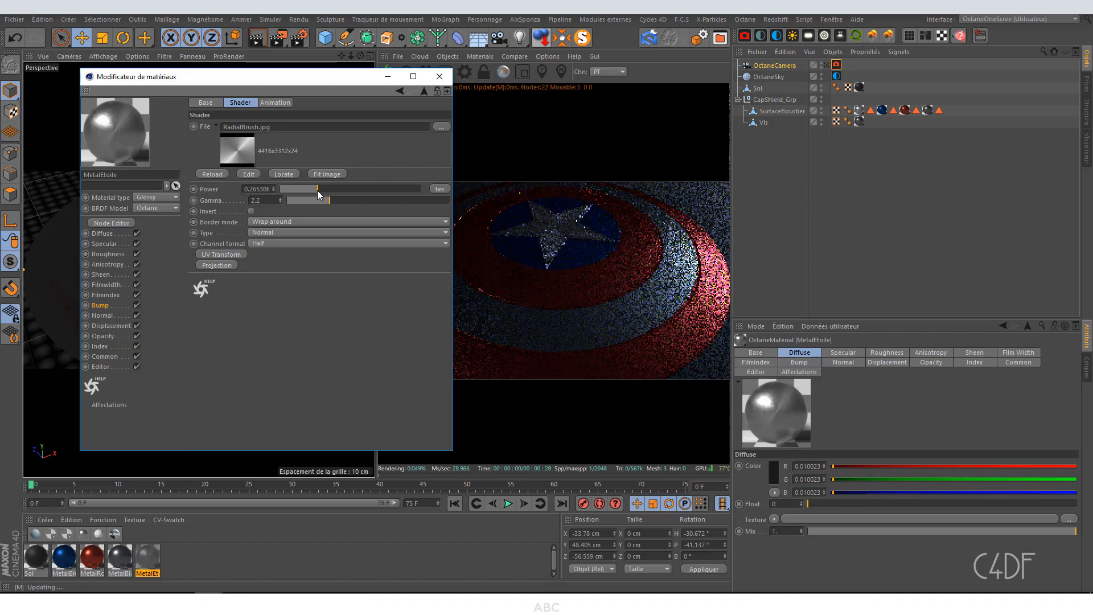
{"action": "left_click", "coordinate": [424, 94]}
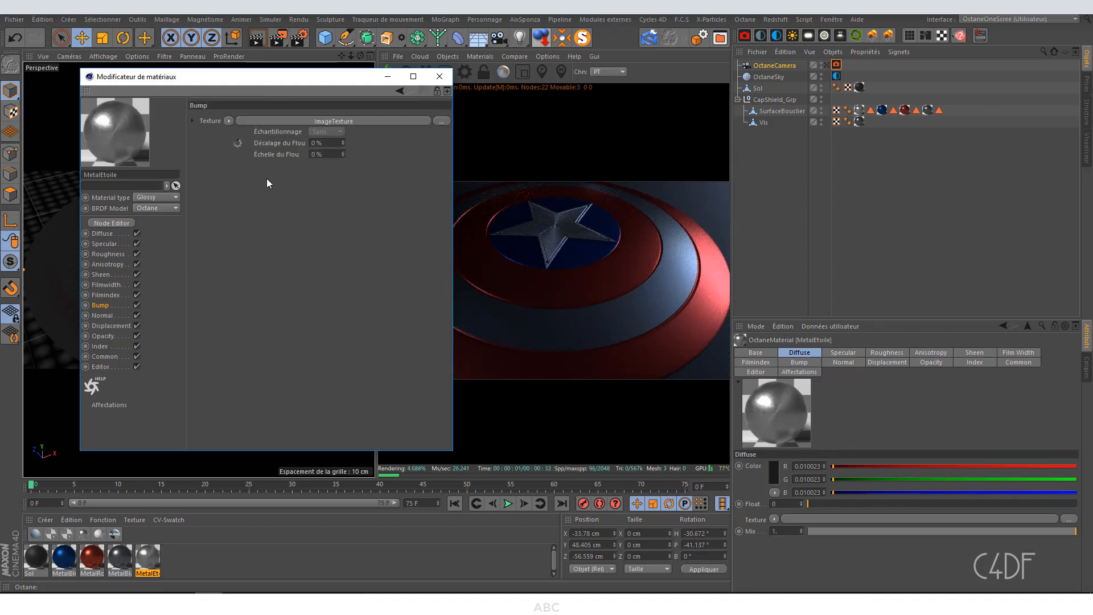
Step: Copy MetalEtoile's bump texture channel and paste it into the MetalBlanc material's bump channel
{"action": "left_click", "coordinate": [228, 120]}
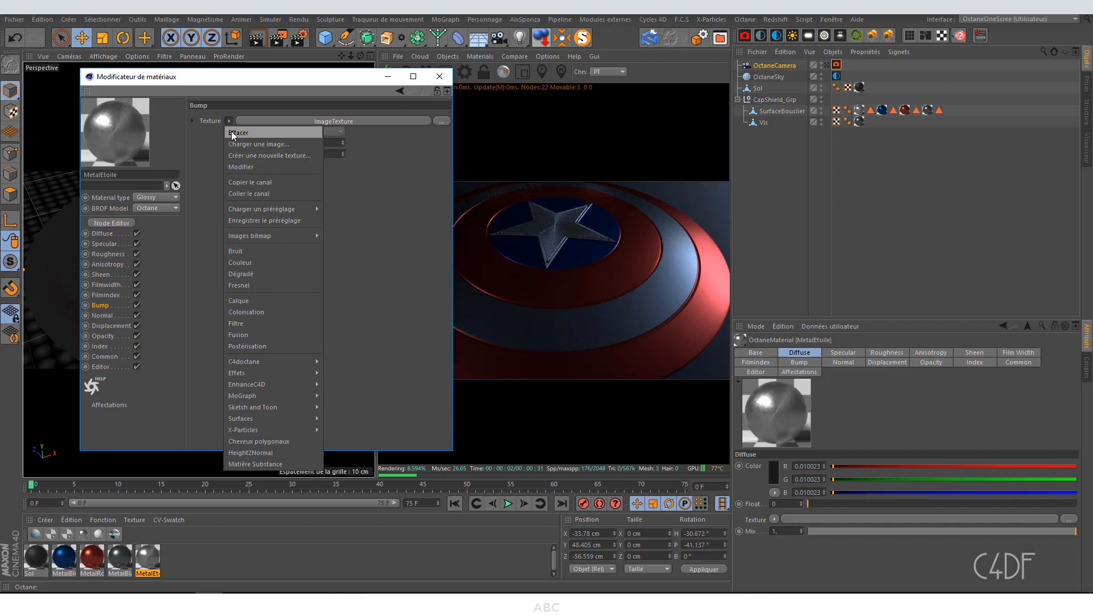
{"action": "left_click", "coordinate": [238, 182]}
{"action": "left_click", "coordinate": [439, 76]}
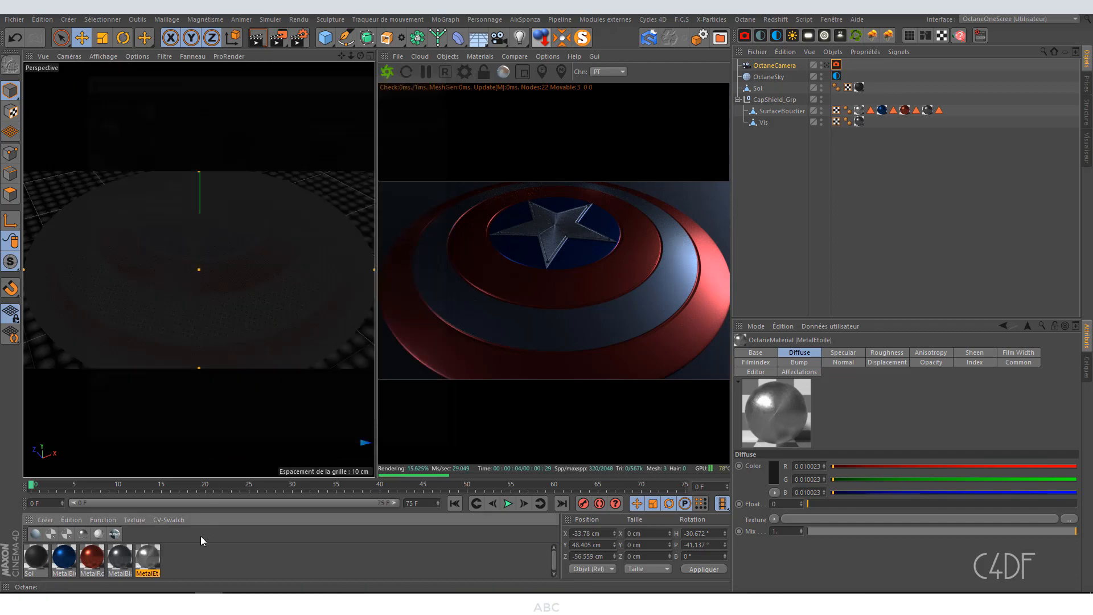
{"action": "left_click", "coordinate": [127, 554]}
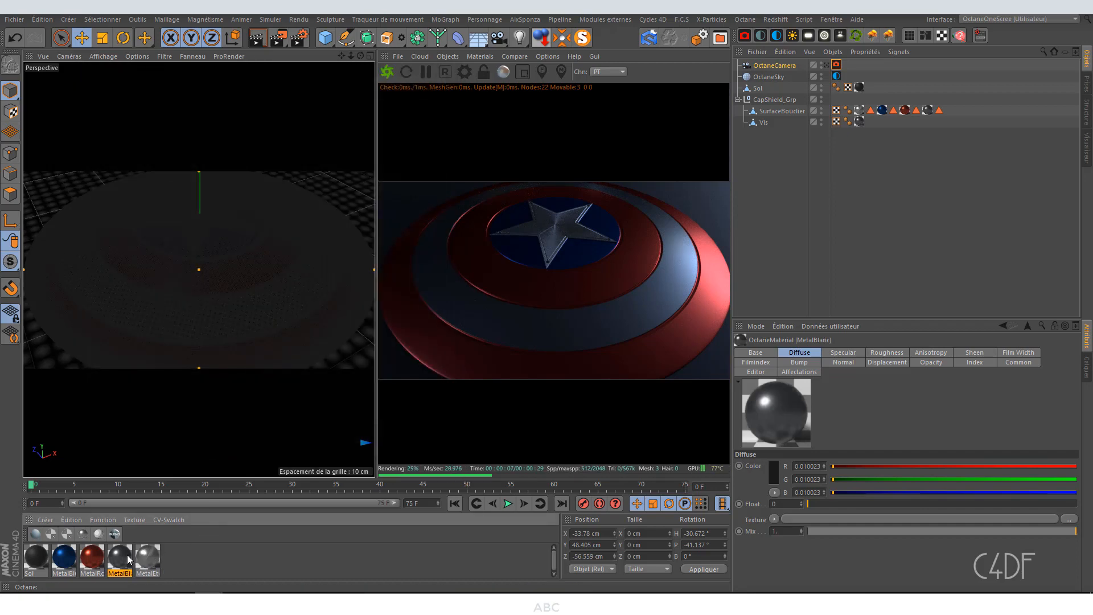
{"action": "double_click", "coordinate": [127, 555]}
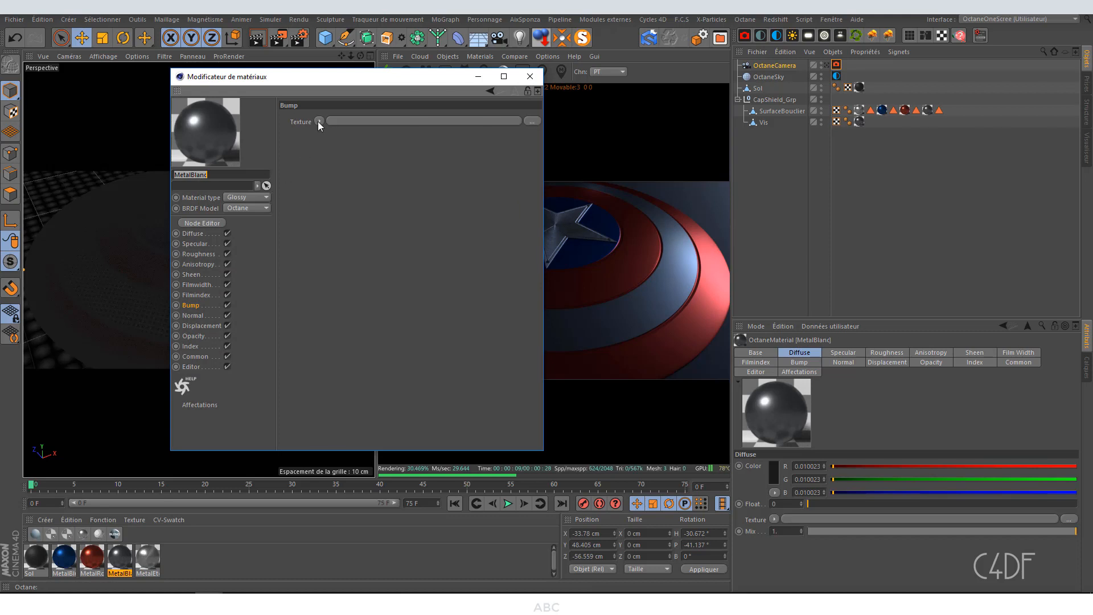
{"action": "left_click", "coordinate": [319, 121]}
{"action": "left_click", "coordinate": [326, 174]}
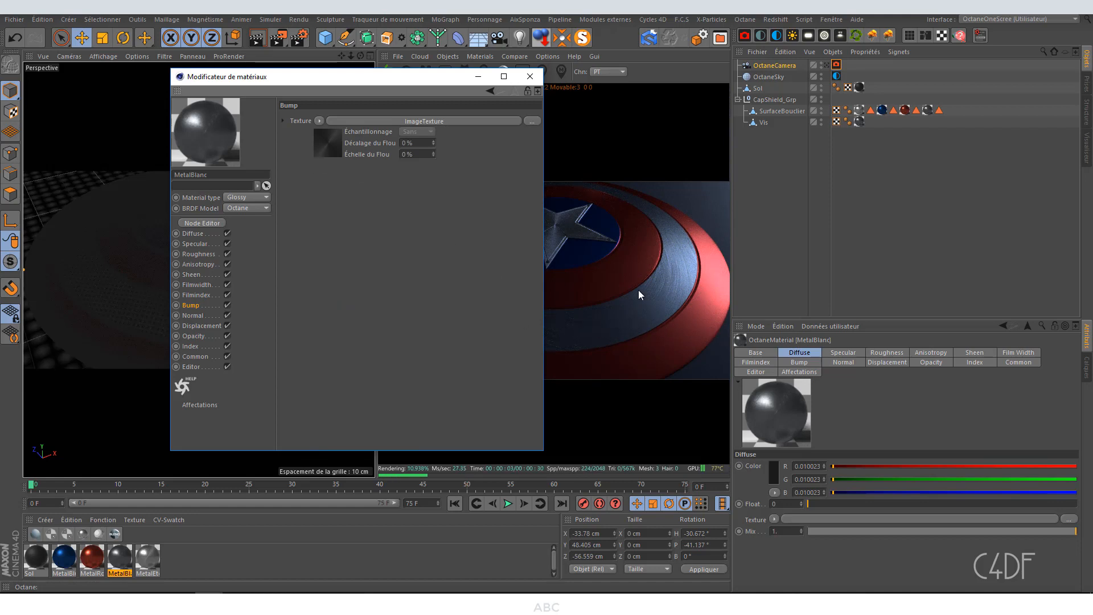
{"action": "left_click", "coordinate": [529, 76]}
Step: Paste the copied bump texture into the MetalRouge material's bump channel and close its editor
{"action": "double_click", "coordinate": [91, 557]}
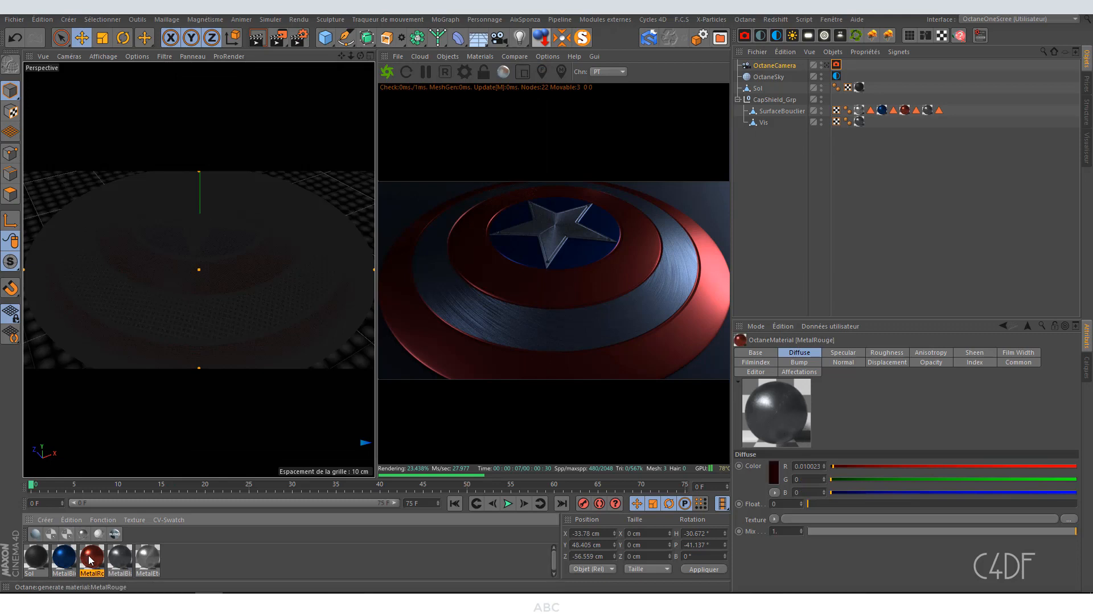
{"action": "left_click", "coordinate": [320, 119]}
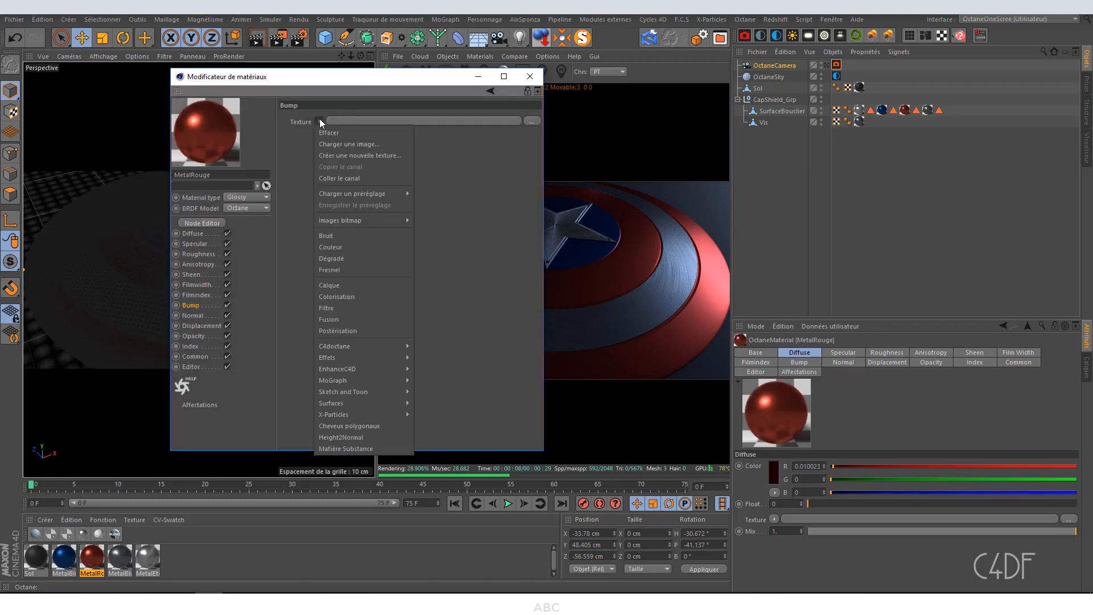
{"action": "left_click", "coordinate": [336, 178]}
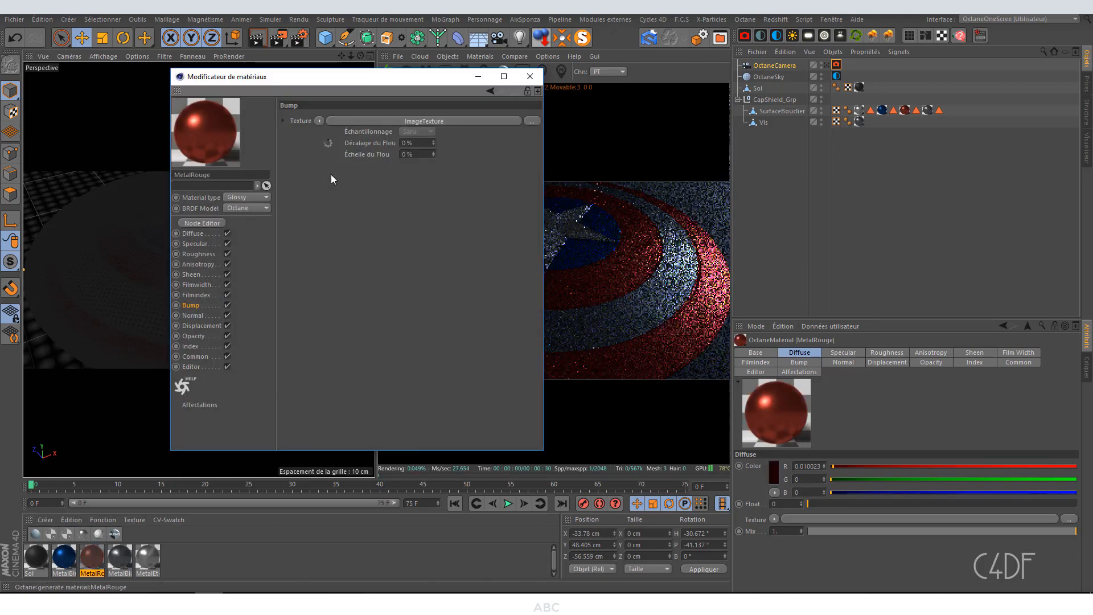
{"action": "left_click", "coordinate": [530, 76]}
Step: Paste the same bump texture into the MetalBlue material's bump channel and close its editor
{"action": "double_click", "coordinate": [72, 562]}
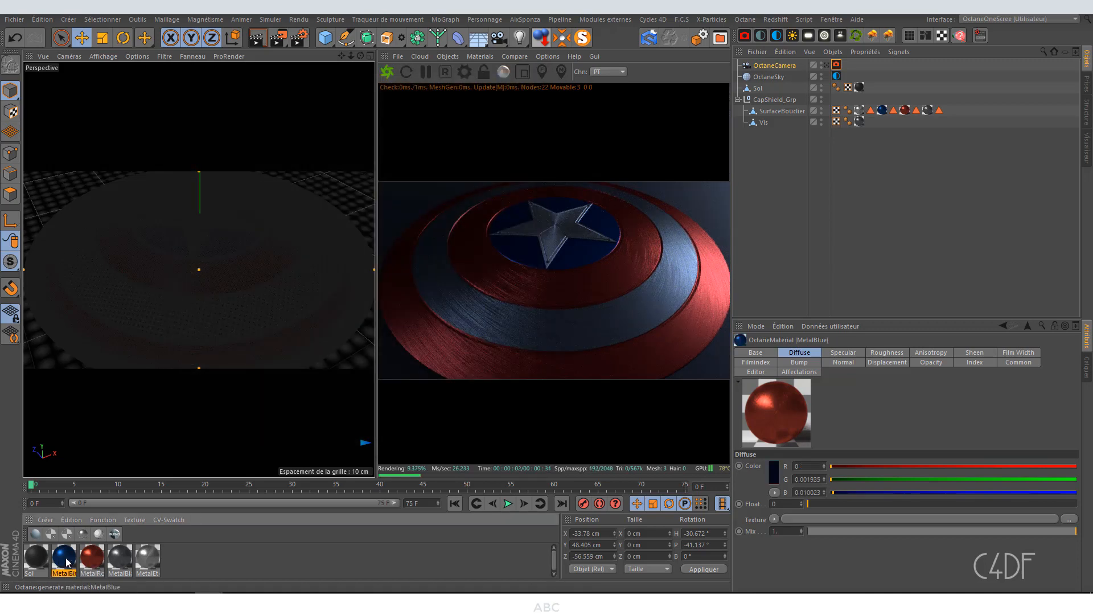
{"action": "left_click", "coordinate": [319, 121]}
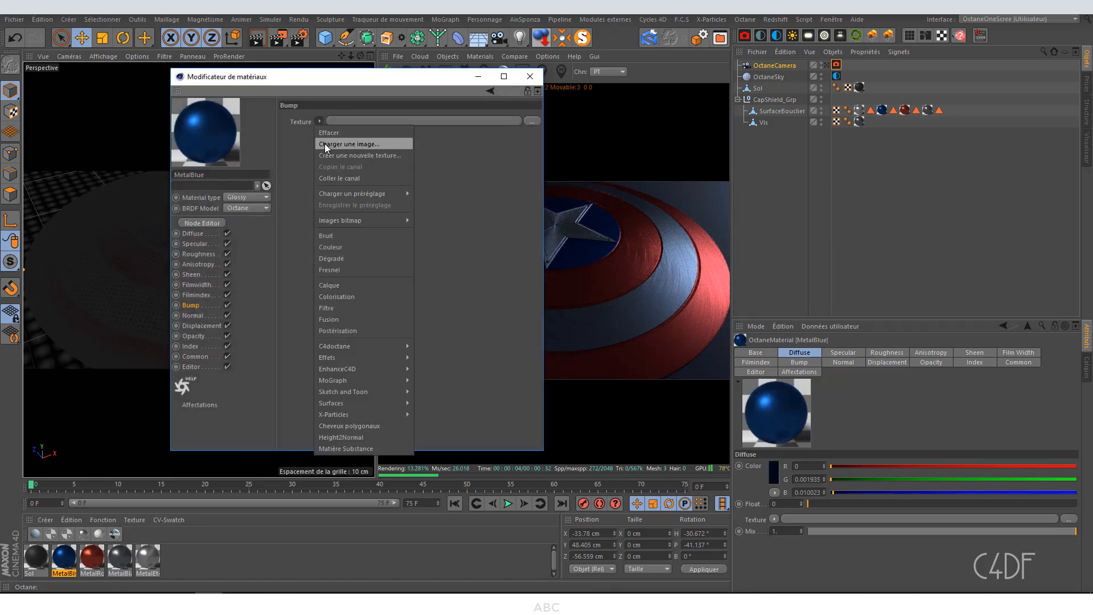
{"action": "left_click", "coordinate": [356, 178]}
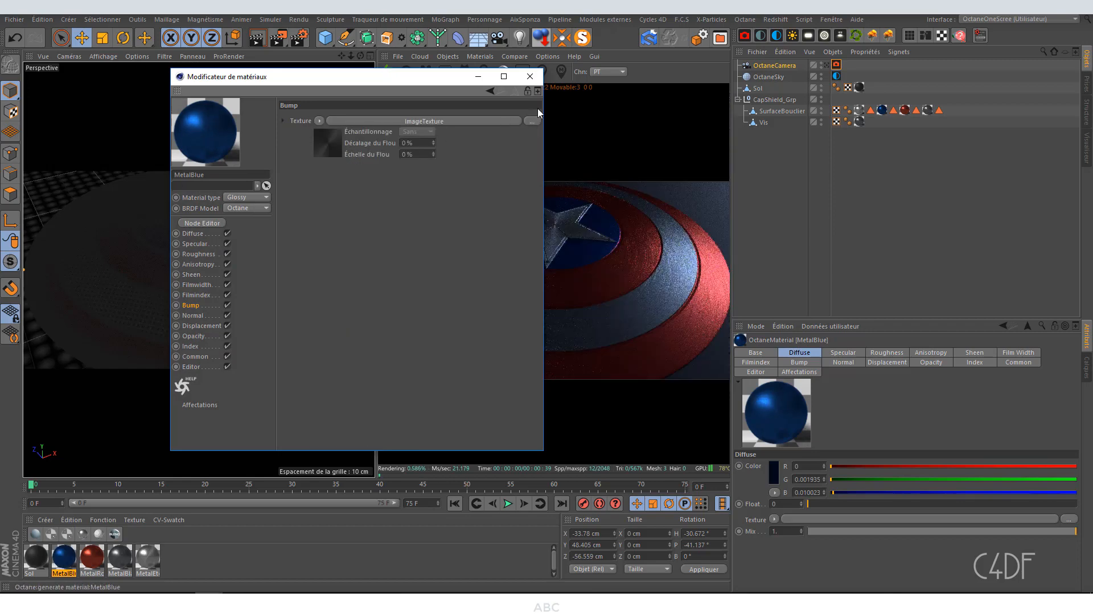
{"action": "left_click", "coordinate": [530, 76]}
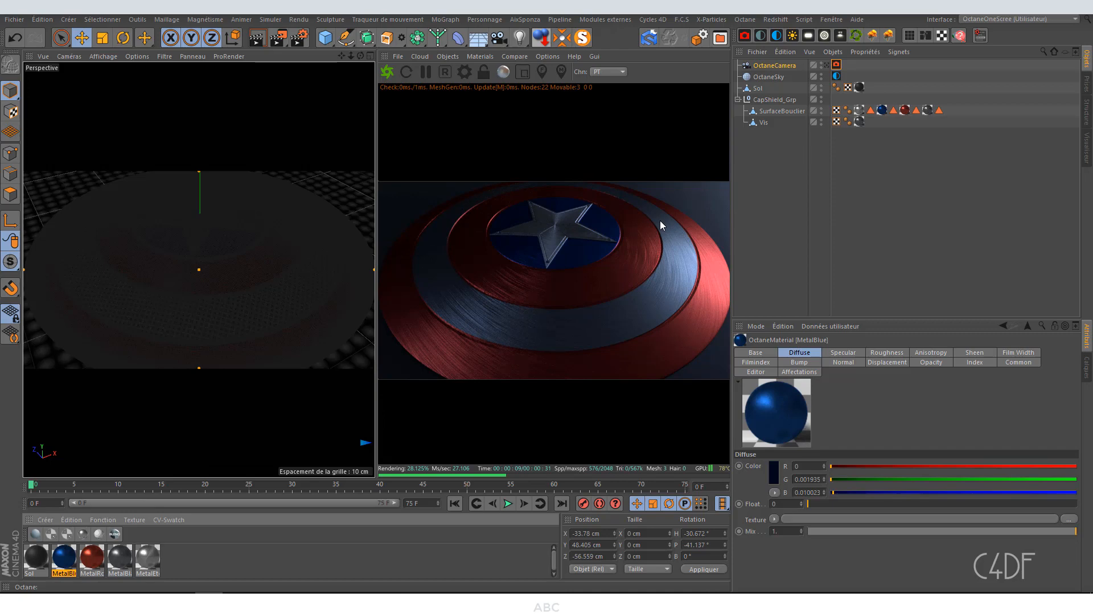
Step: Look through OctaneCamera and add an Octane targeted area light aimed at CapShield_Grp
{"action": "left_click", "coordinate": [828, 65]}
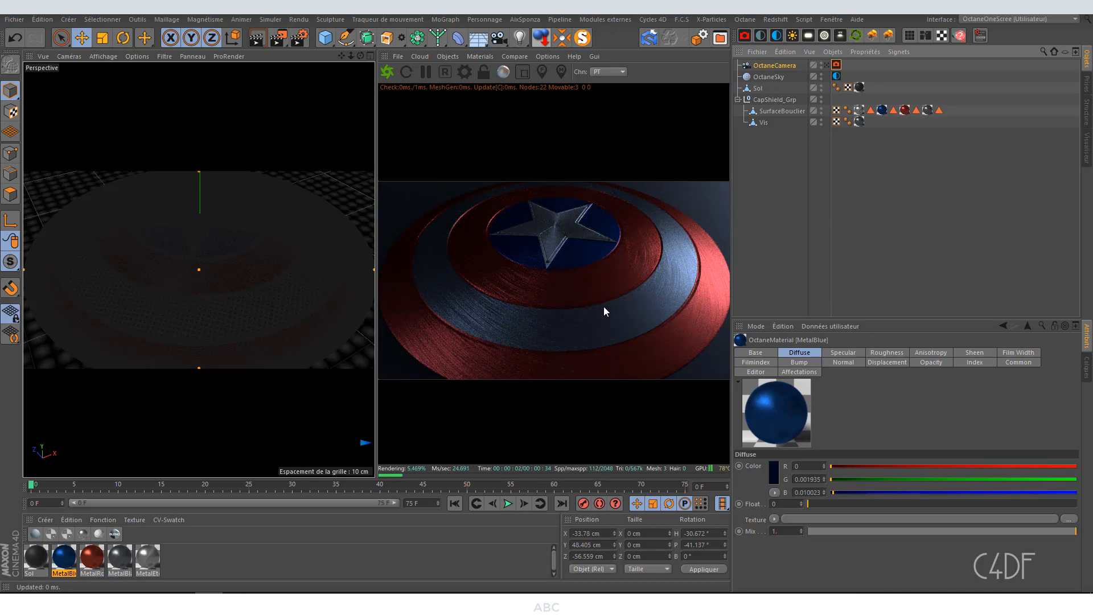
{"action": "left_click", "coordinate": [775, 99]}
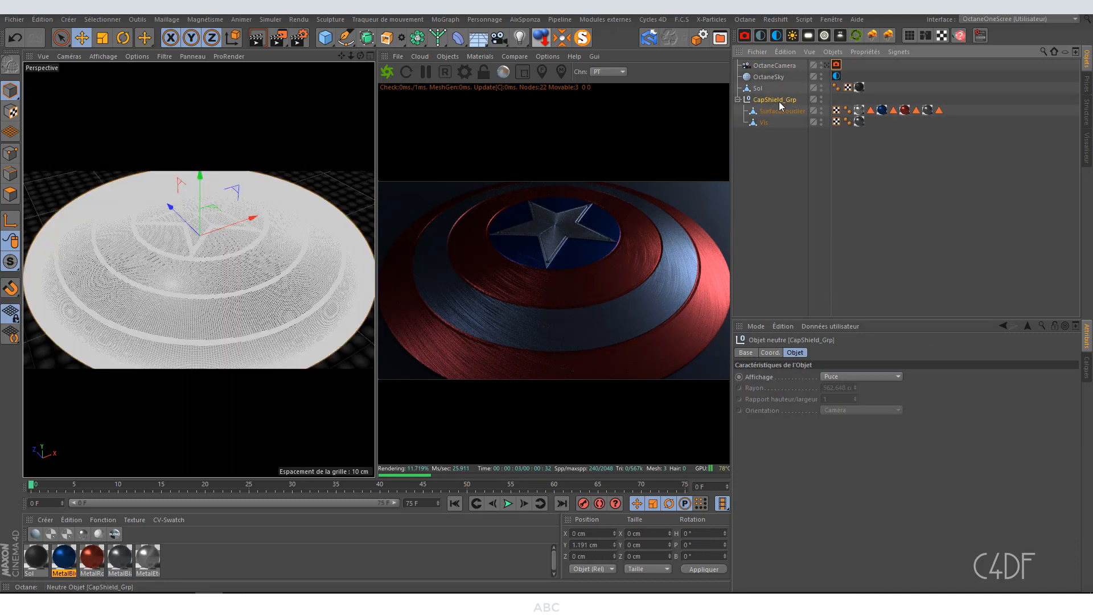
{"action": "left_click", "coordinate": [824, 37]}
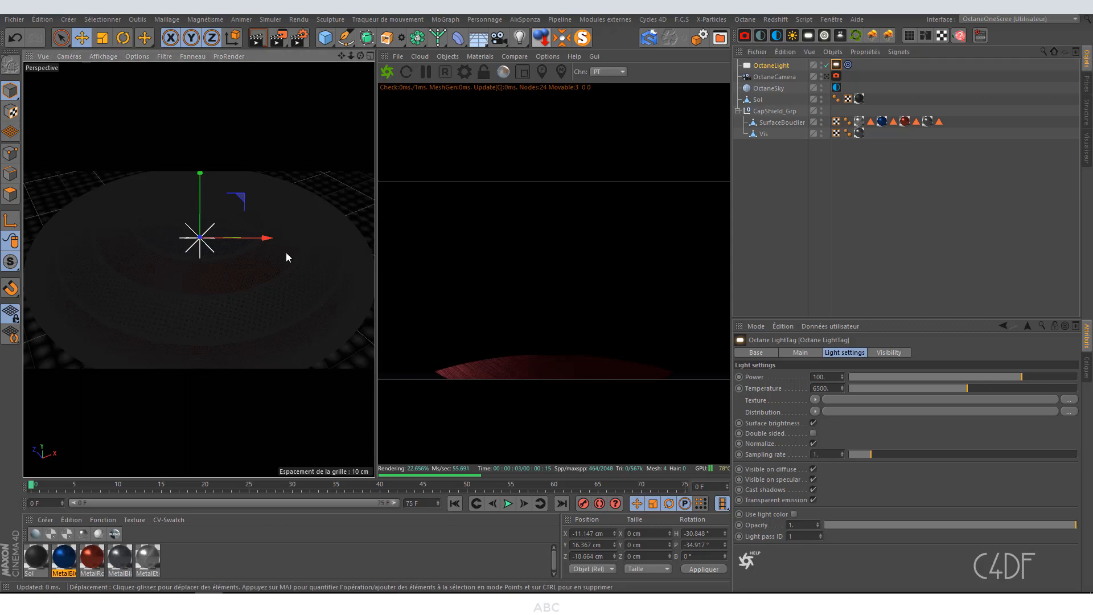
Step: Set the rectangular OctaneLight's X and Y size to 60 cm each
{"action": "right_click_drag", "start_coordinate": [286, 254], "coordinate": [264, 256], "text": "alt"}
{"action": "left_click_drag", "start_coordinate": [263, 256], "coordinate": [392, 254], "text": "alt"}
{"action": "left_click", "coordinate": [780, 66]}
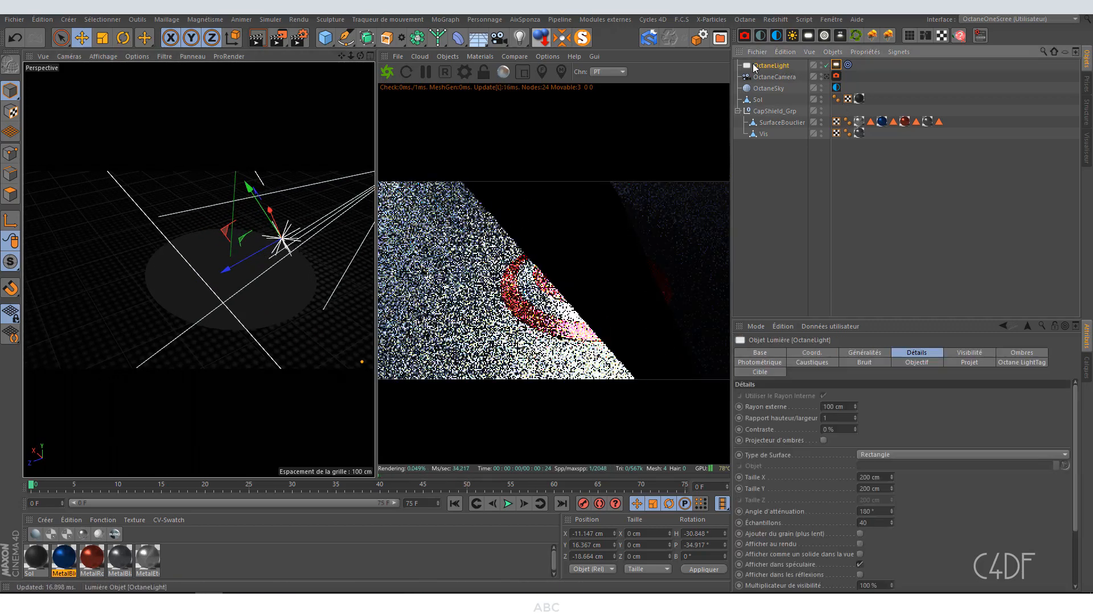
{"action": "double_click", "coordinate": [870, 477]}
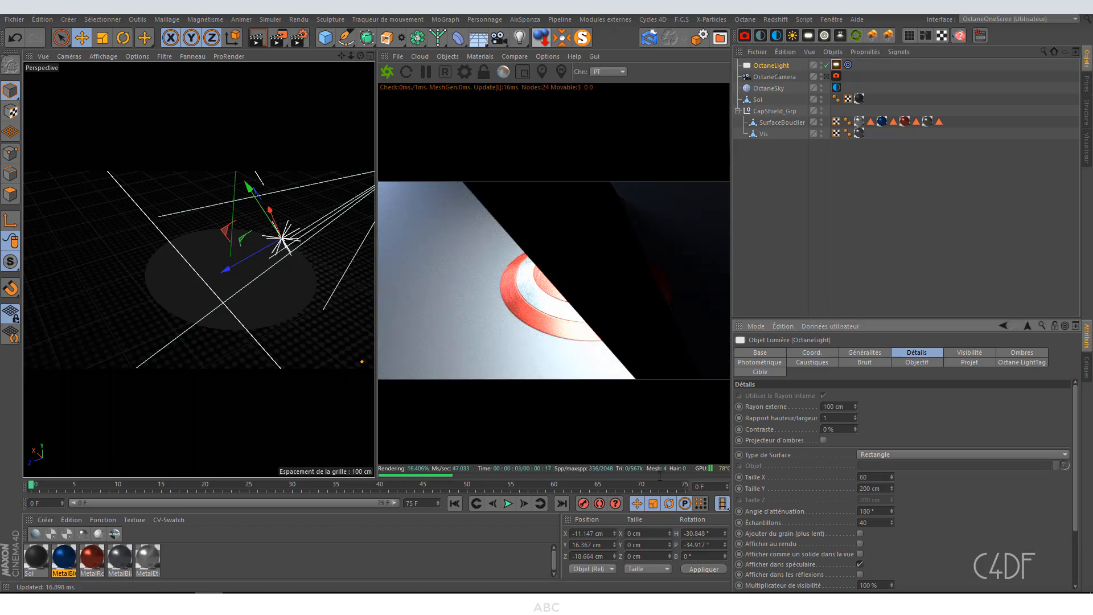
{"action": "key", "text": "Tab"}
{"action": "type", "text": "20"}
{"action": "key", "text": "BackSpace"}
{"action": "key", "text": "BackSpace"}
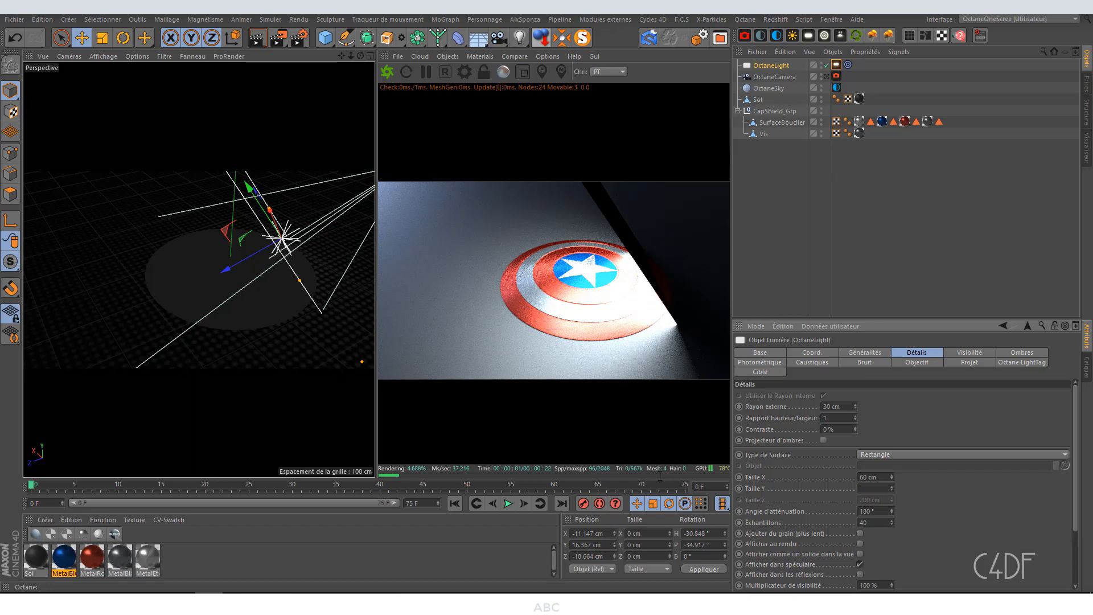
{"action": "type", "text": "60"}
{"action": "key", "text": "Tab"}
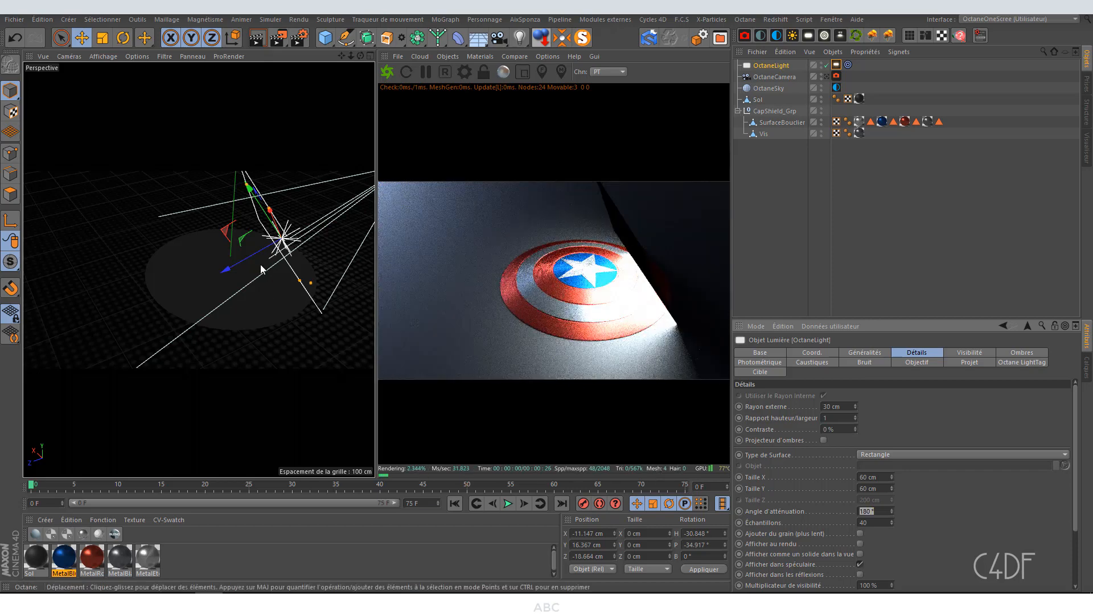
Step: Pull OctaneLight back and sideways to about X 18.9, Y 40.9, Z -77.5 cm and check the lighting through OctaneCamera
{"action": "left_click_drag", "start_coordinate": [280, 273], "coordinate": [310, 266]}
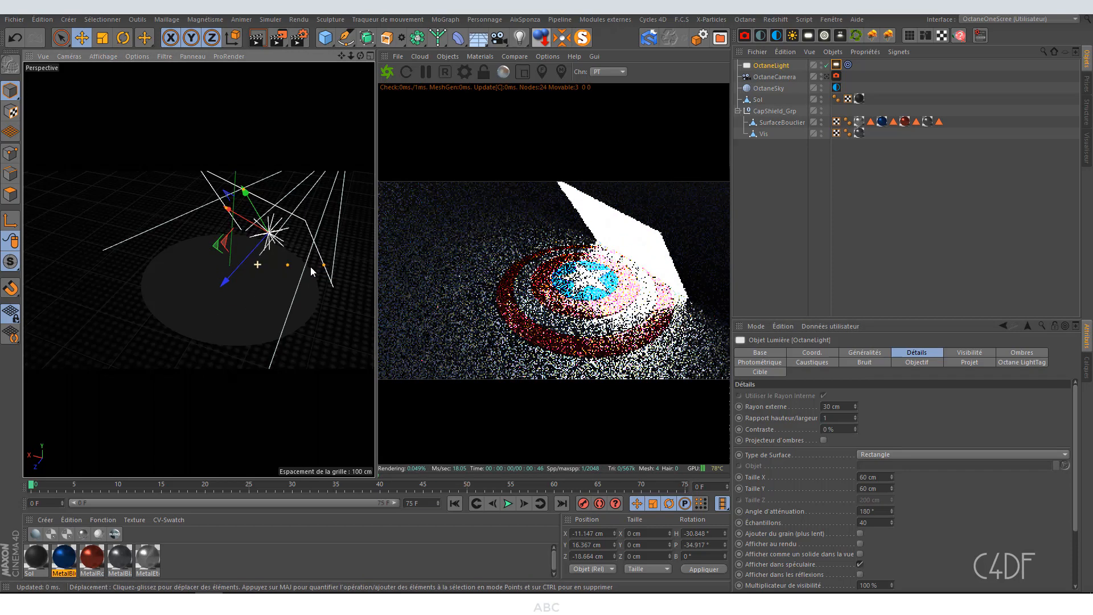
{"action": "left_click_drag", "start_coordinate": [226, 280], "coordinate": [254, 249]}
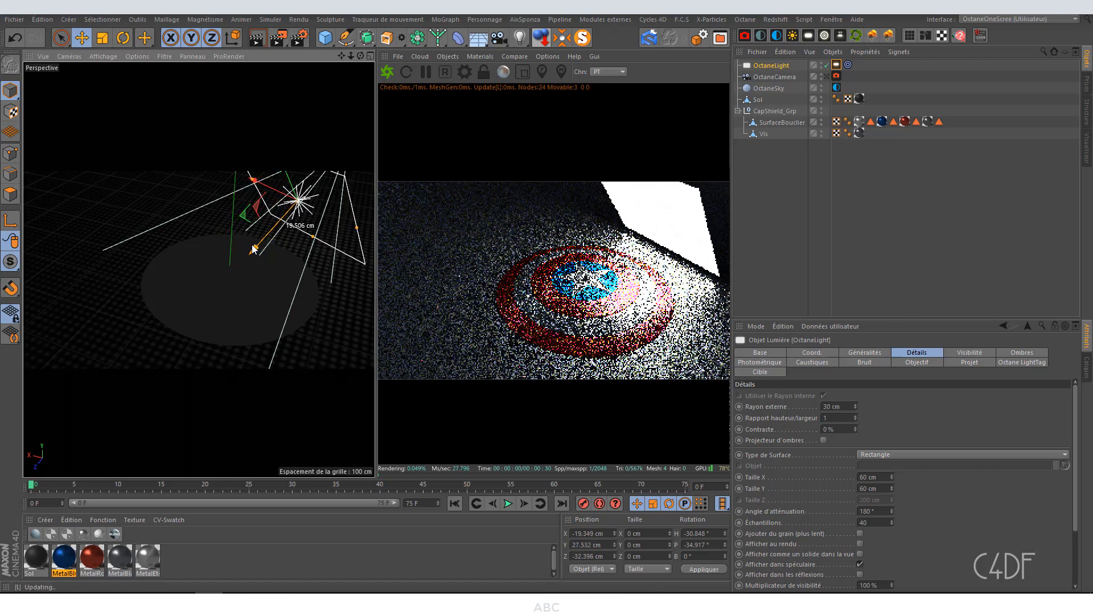
{"action": "middle_click_drag", "start_coordinate": [248, 275], "coordinate": [245, 290], "text": "alt"}
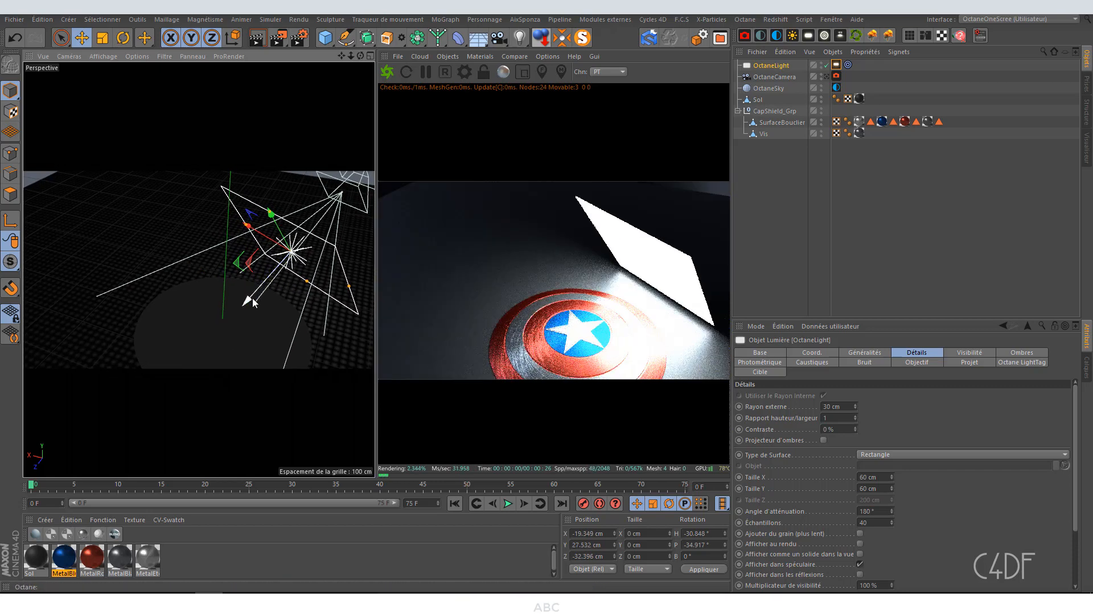
{"action": "left_click_drag", "start_coordinate": [252, 299], "coordinate": [282, 263]}
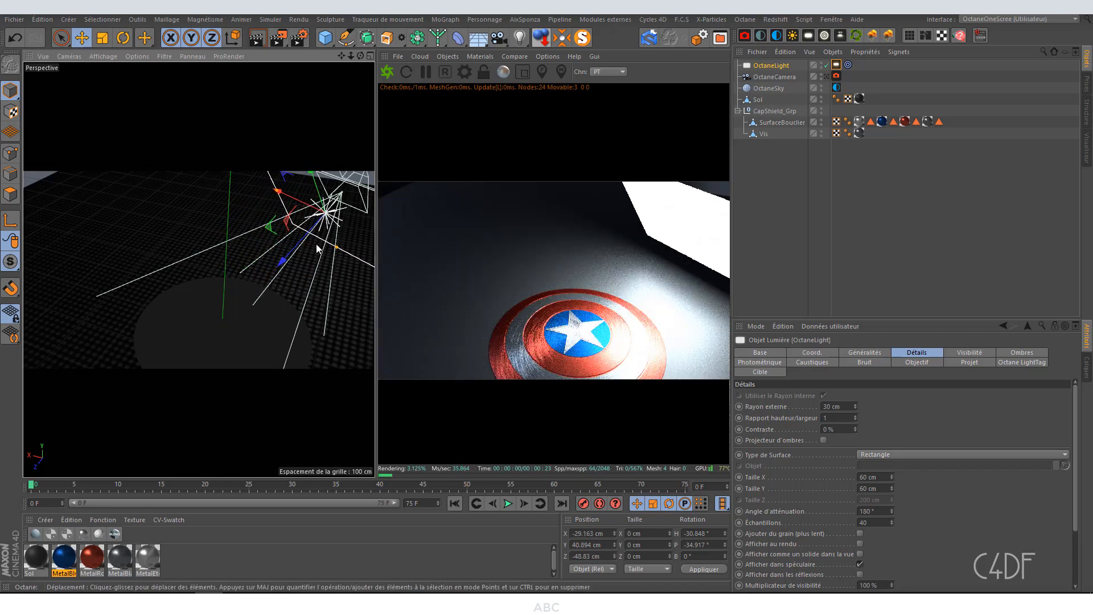
{"action": "scroll", "coordinate": [278, 245], "scroll_direction": "down", "scroll_amount": 4}
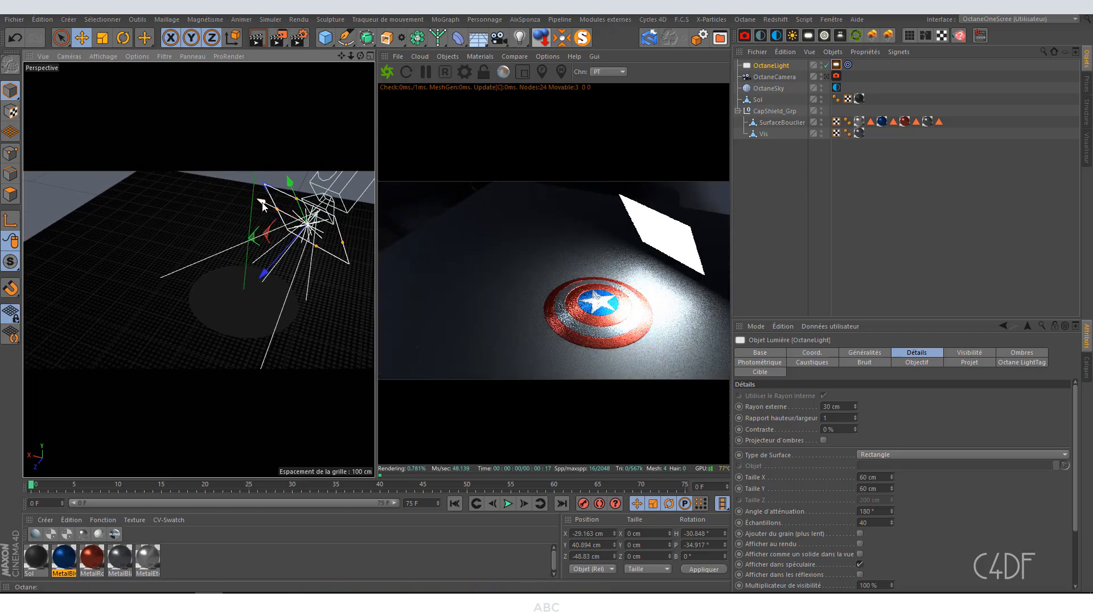
{"action": "left_click_drag", "start_coordinate": [248, 200], "coordinate": [201, 200]}
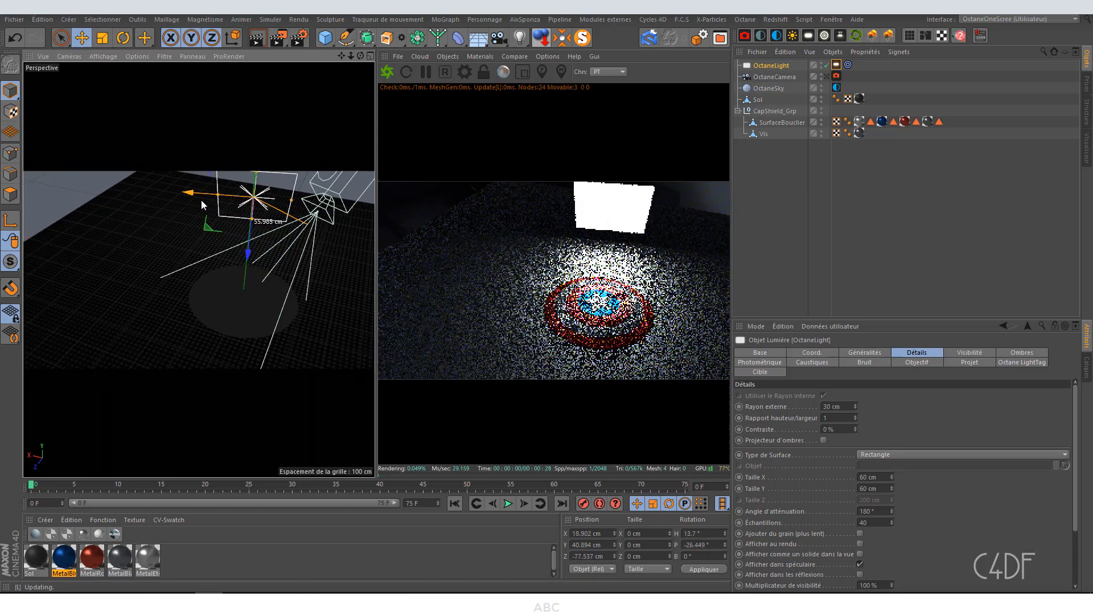
{"action": "left_click", "coordinate": [827, 78]}
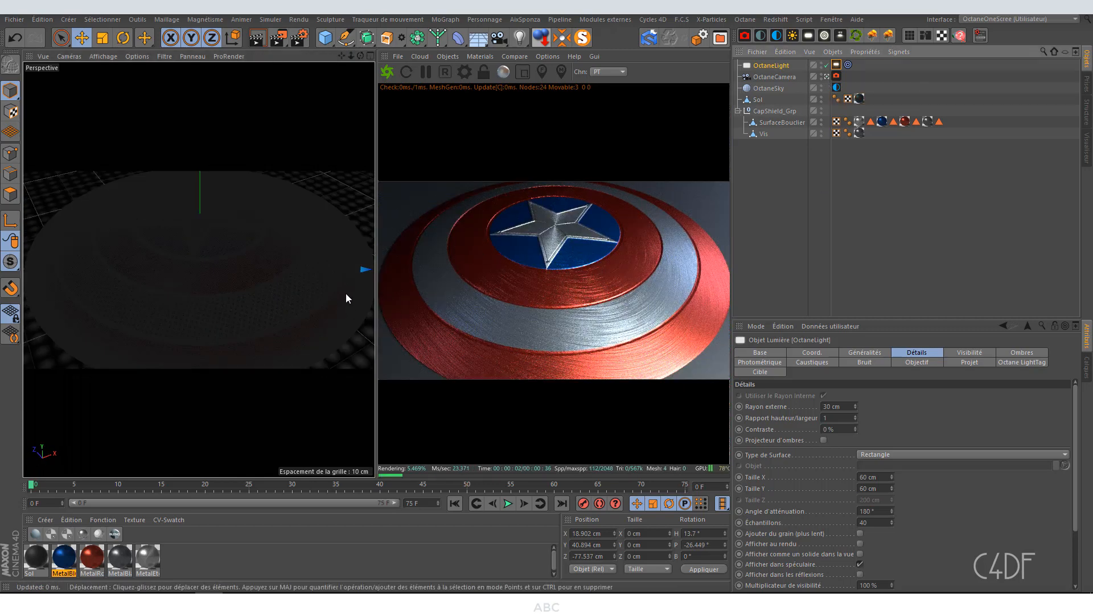
{"action": "left_click", "coordinate": [827, 76]}
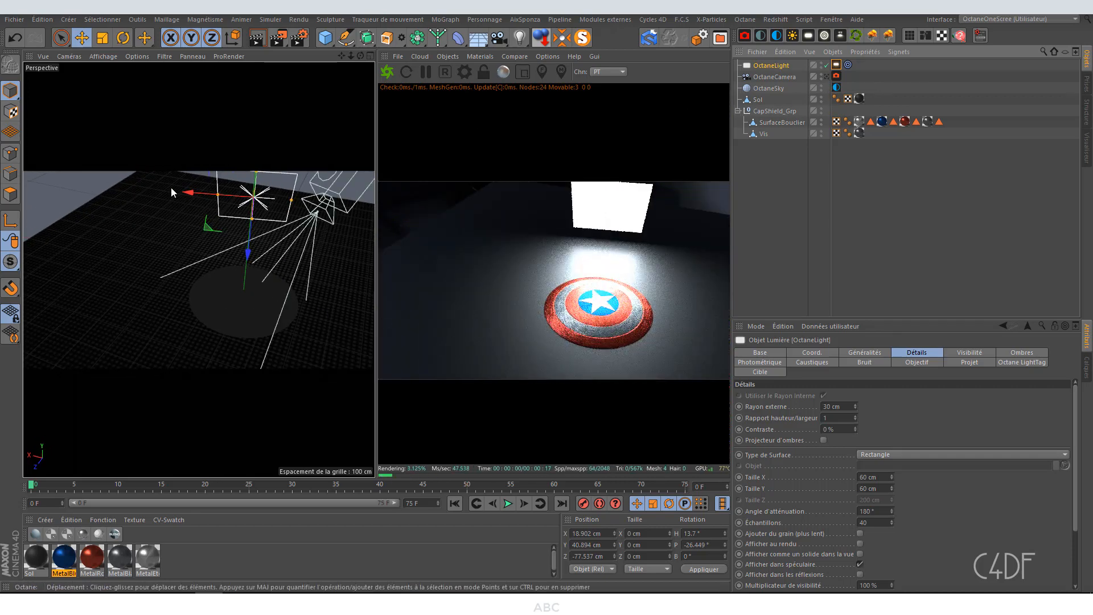
Step: Move OctaneLight beside the shield to about X 84.5, Y 28.4, Z 15.2 cm and check the lighting through OctaneCamera
{"action": "left_click_drag", "start_coordinate": [171, 187], "coordinate": [65, 311]}
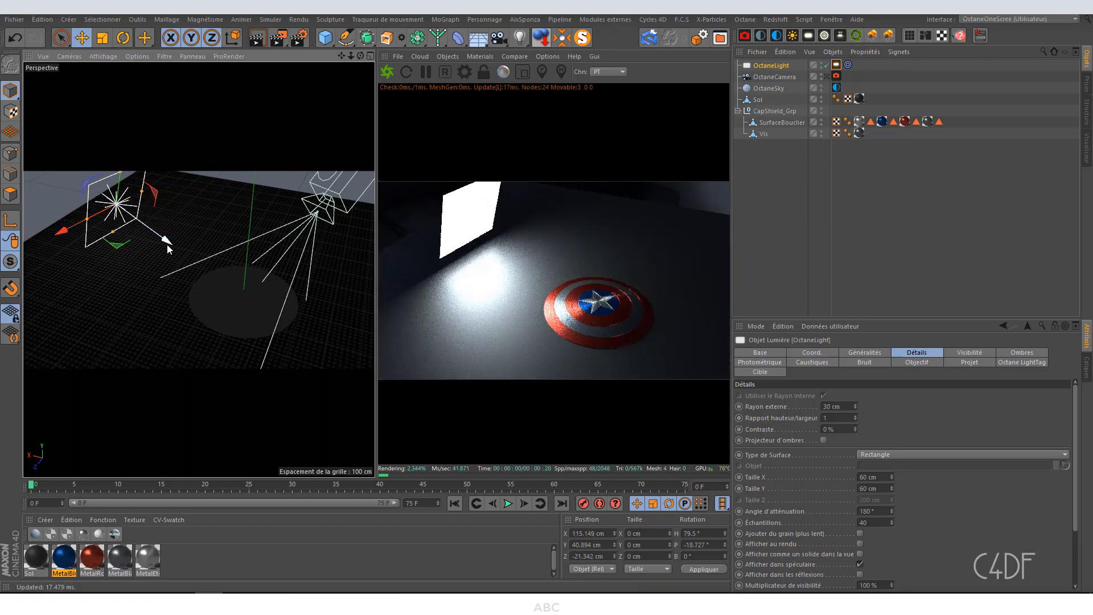
{"action": "left_click_drag", "start_coordinate": [166, 244], "coordinate": [218, 275]}
{"action": "left_click_drag", "start_coordinate": [115, 269], "coordinate": [98, 314]}
{"action": "left_click_drag", "start_coordinate": [194, 278], "coordinate": [188, 274]}
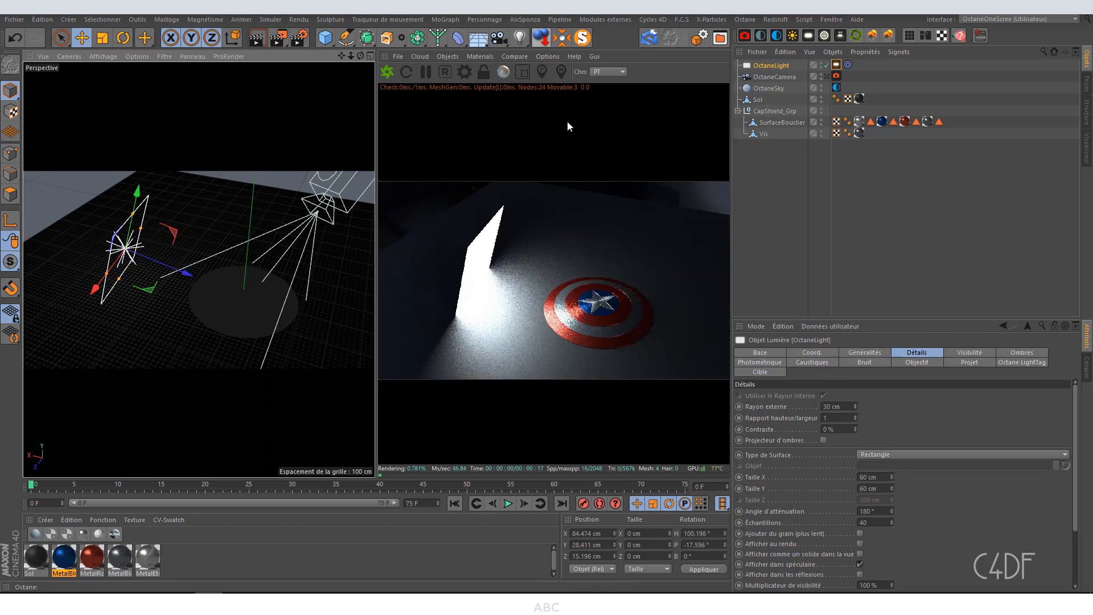
{"action": "left_click", "coordinate": [826, 76]}
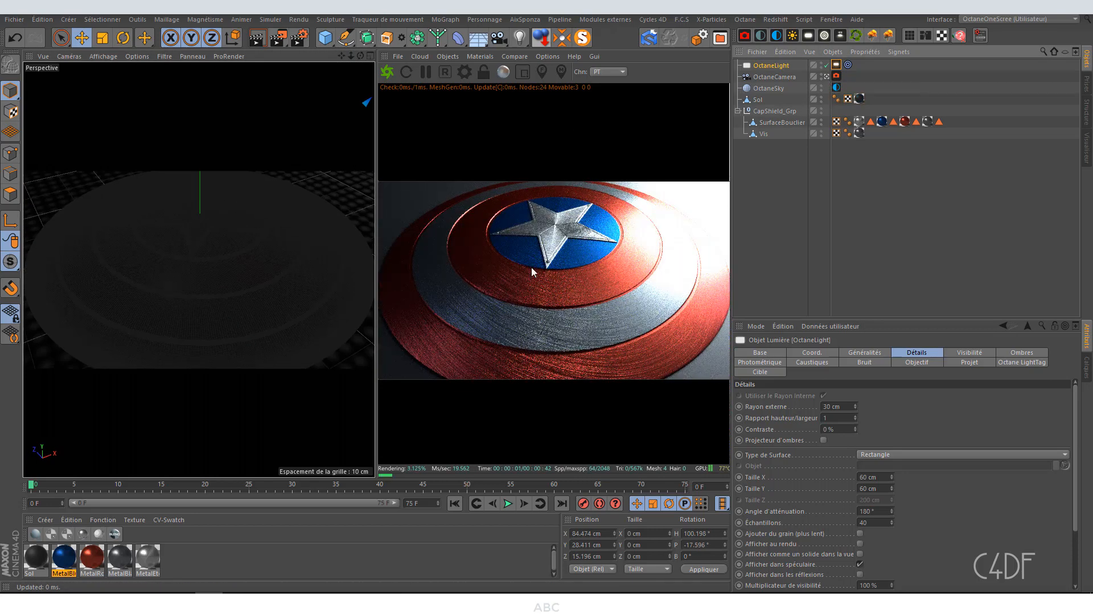
Step: Shift OctaneLight behind and to the side of the shield, about X 55.3, Y 25.8, Z 70.7 cm, and review it through OctaneCamera
{"action": "left_click", "coordinate": [826, 77]}
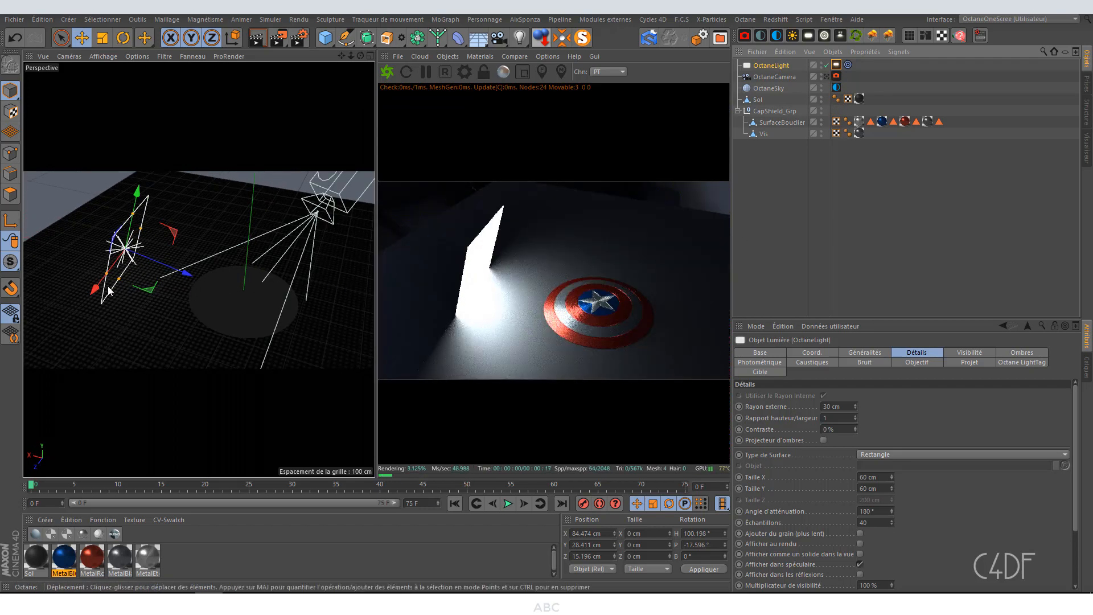
{"action": "left_click_drag", "start_coordinate": [80, 292], "coordinate": [185, 306]}
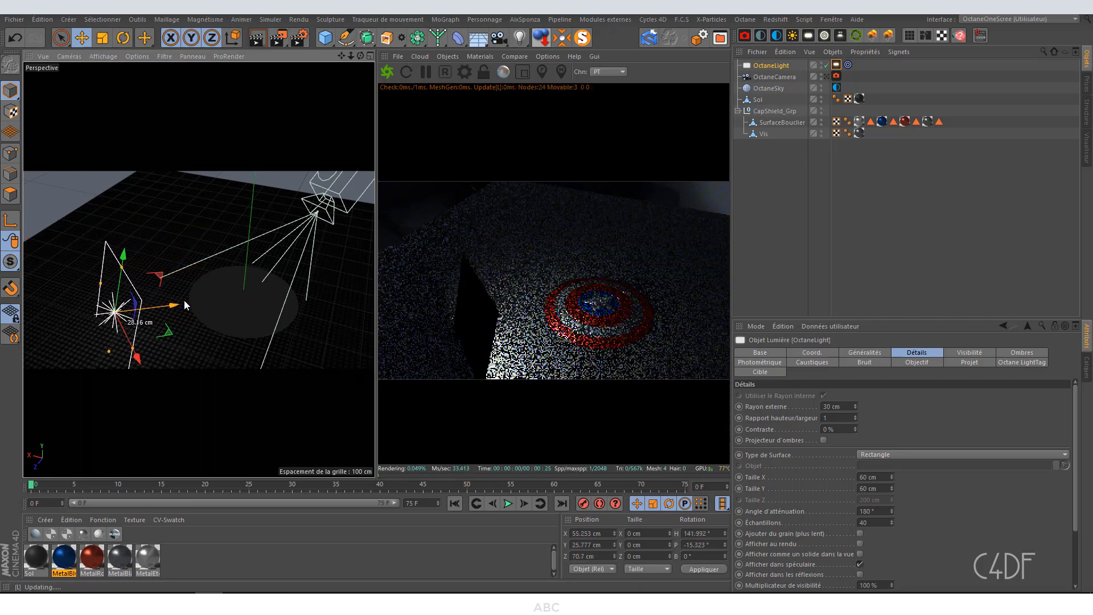
{"action": "left_click", "coordinate": [827, 76]}
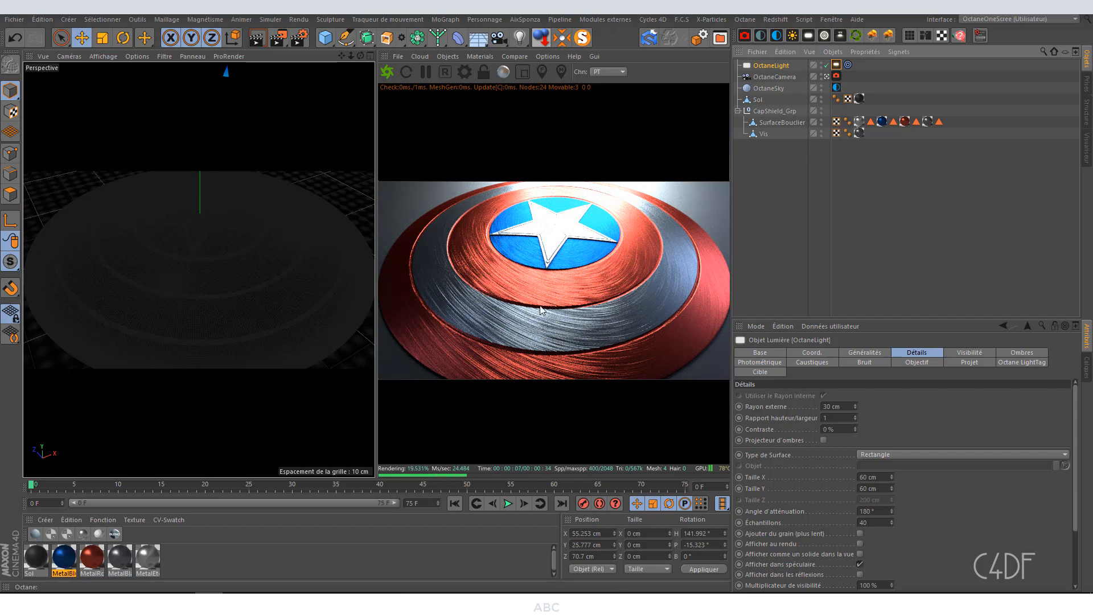
Step: Reduce OctaneLight's X and Y size to 10 cm each and bring it closer, to about X 45.5, Y 21.4, Z 58.2 cm
{"action": "left_click", "coordinate": [827, 76]}
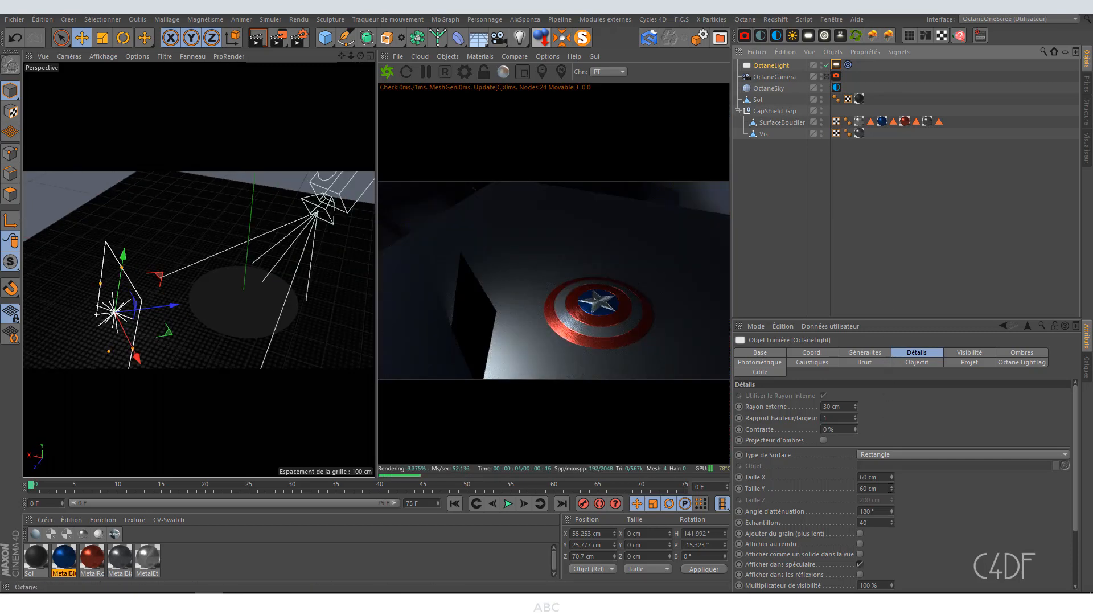
{"action": "left_click", "coordinate": [886, 478]}
{"action": "type", "text": "10"}
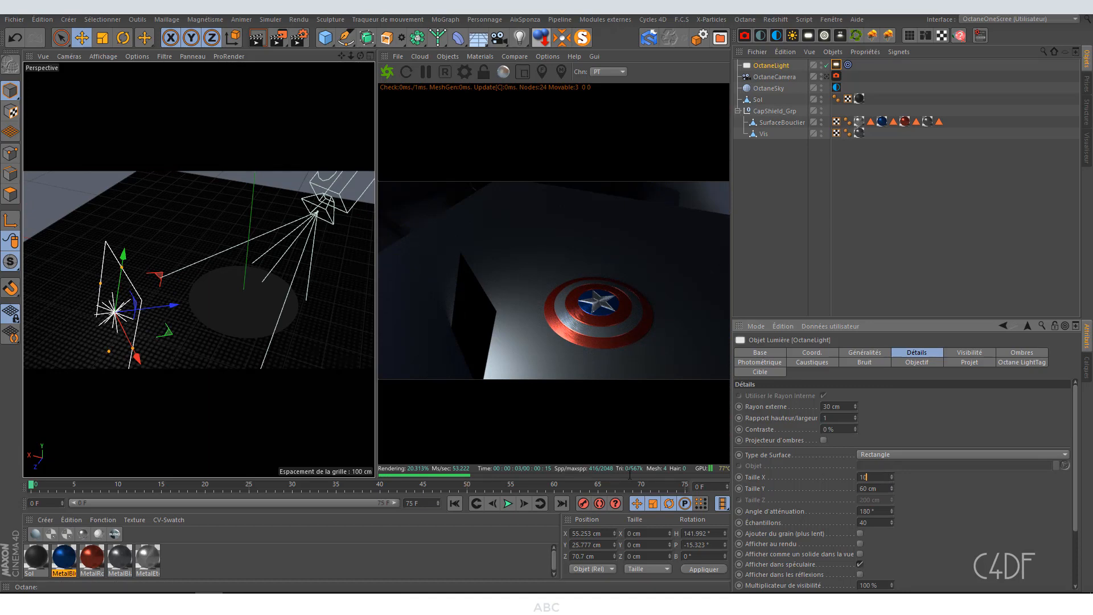
{"action": "key", "text": "Tab"}
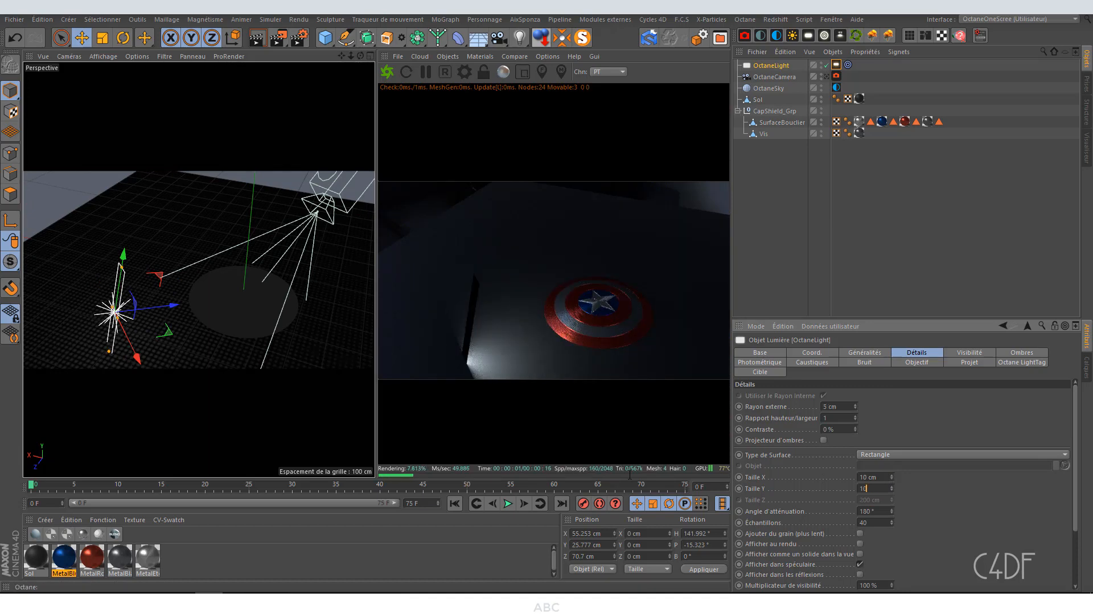
{"action": "type", "text": "10"}
{"action": "key", "text": "Tab"}
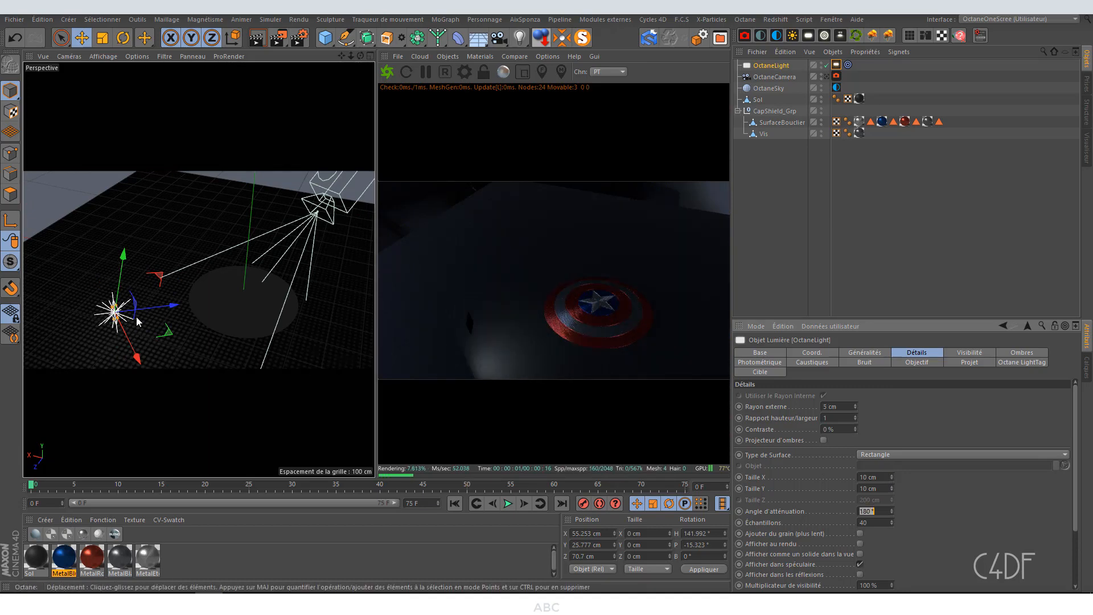
{"action": "left_click_drag", "start_coordinate": [161, 309], "coordinate": [187, 306]}
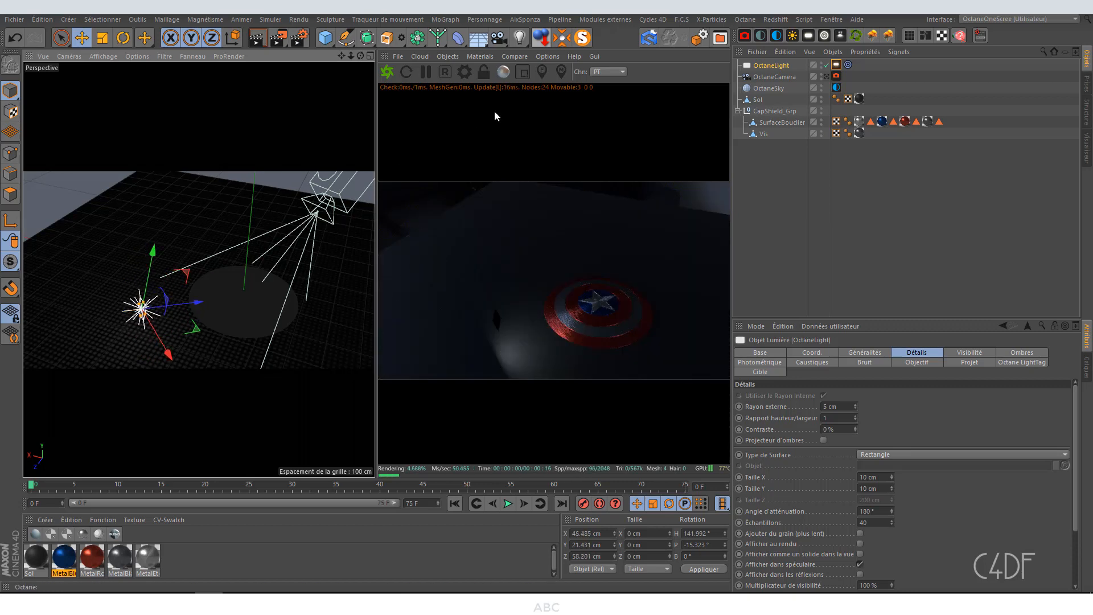
{"action": "left_click", "coordinate": [826, 76]}
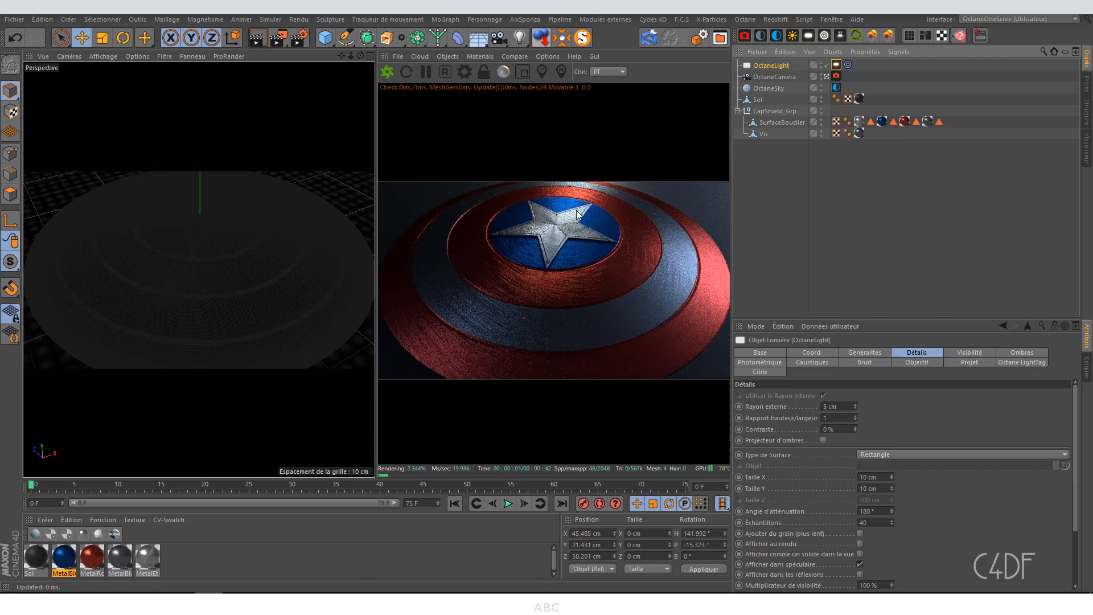
Step: Lower the RadialBrush.jpg bump texture of MetalBlue to a power of about 0.19 and a gamma of about 0.74
{"action": "double_click", "coordinate": [64, 561]}
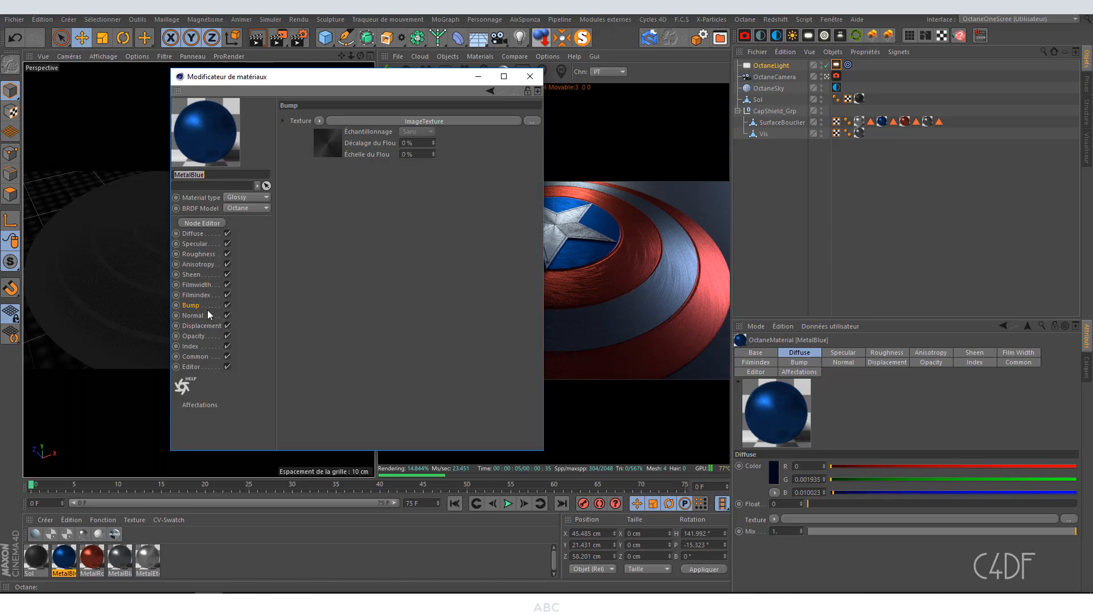
{"action": "left_click", "coordinate": [321, 139]}
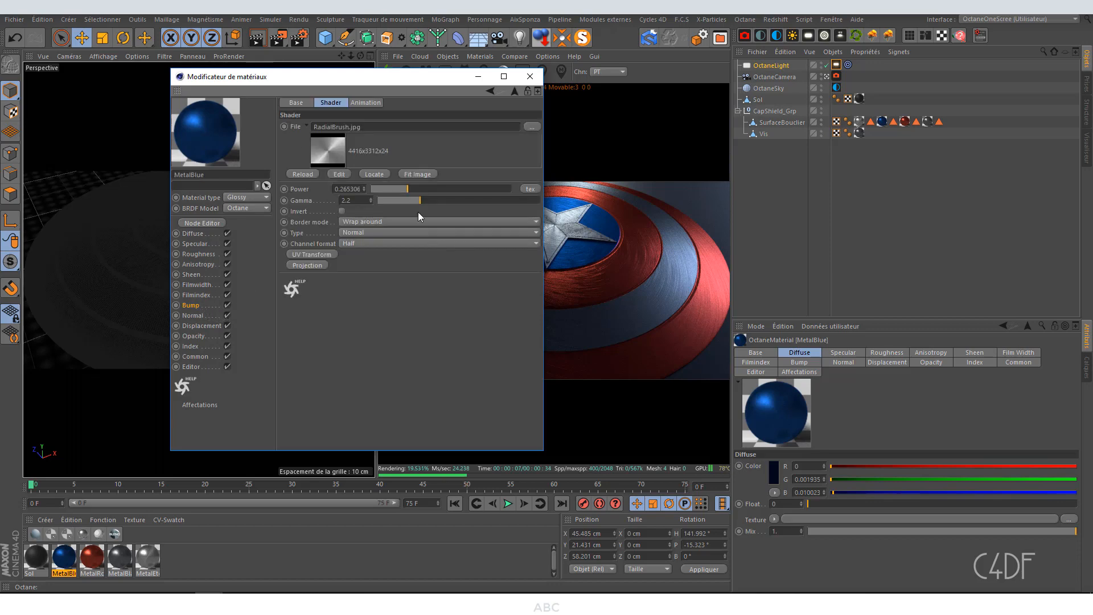
{"action": "mouse_move", "coordinate": [406, 190]}
{"action": "left_mouse_down"}
{"action": "mouse_move", "coordinate": [412, 200]}
{"action": "mouse_move", "coordinate": [390, 200]}
{"action": "left_mouse_up"}
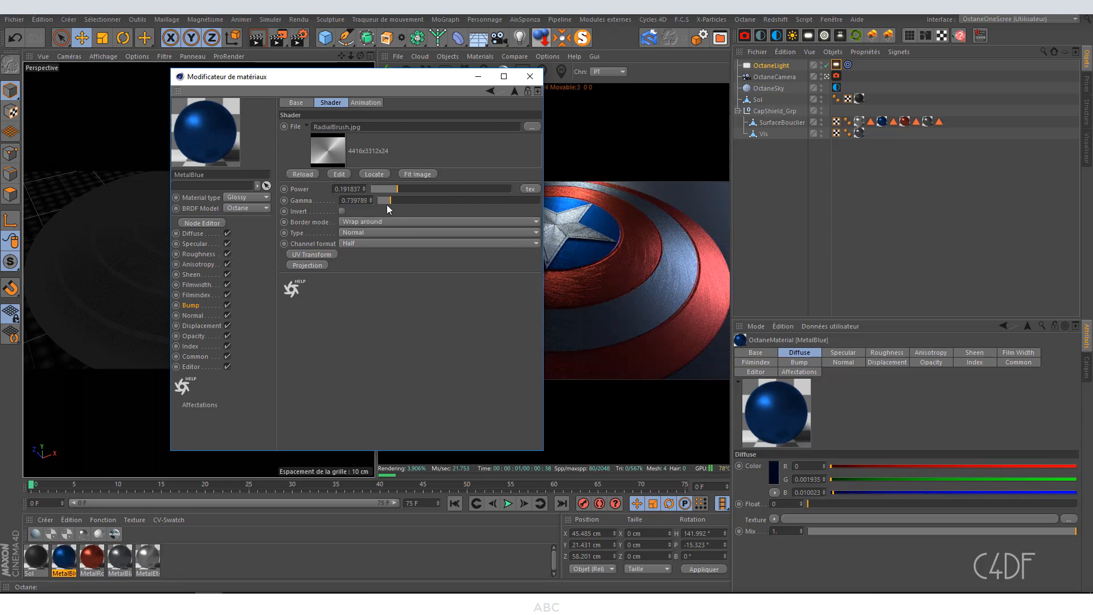
{"action": "left_click", "coordinate": [389, 201]}
Step: Lower MetalRouge's RadialBrush.jpg bump texture to about 0.13 power and 0.80 gamma, and close the material editor
{"action": "left_click", "coordinate": [90, 567]}
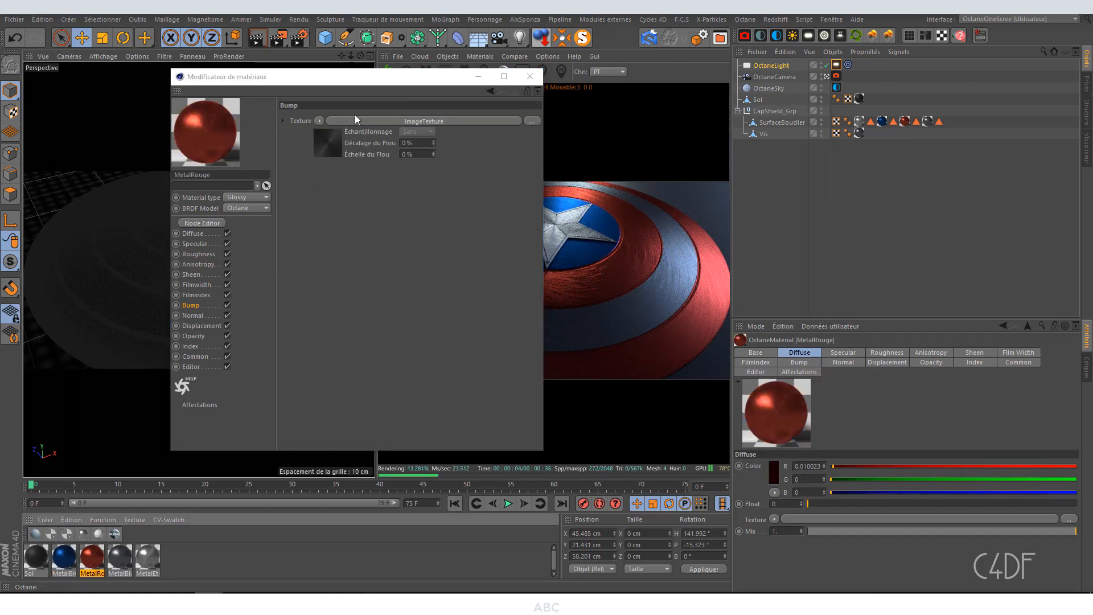
{"action": "left_click", "coordinate": [329, 142]}
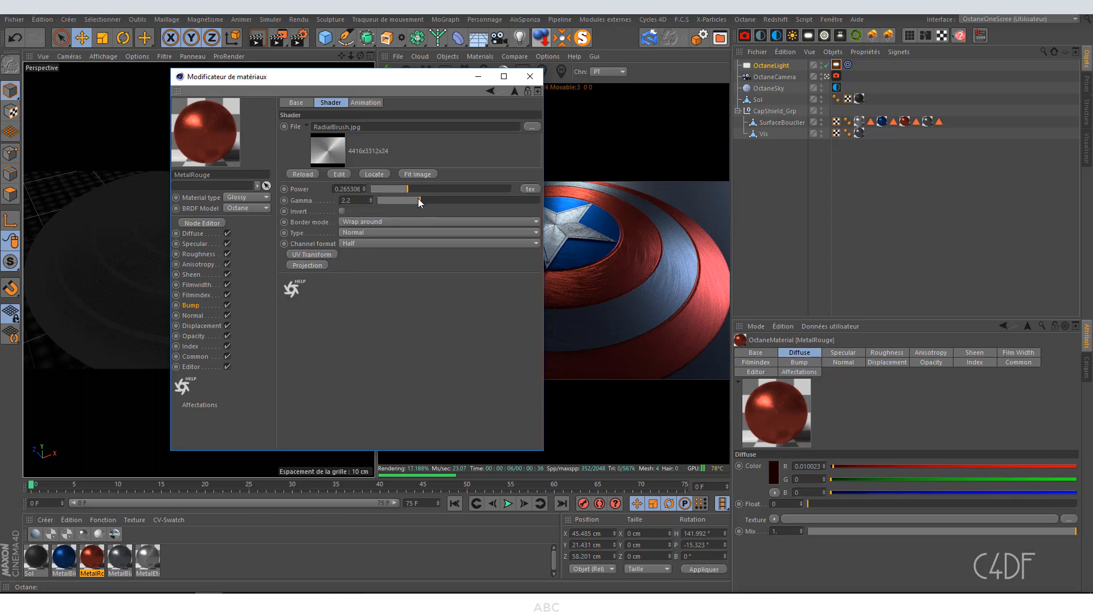
{"action": "left_click_drag", "start_coordinate": [418, 202], "coordinate": [388, 188]}
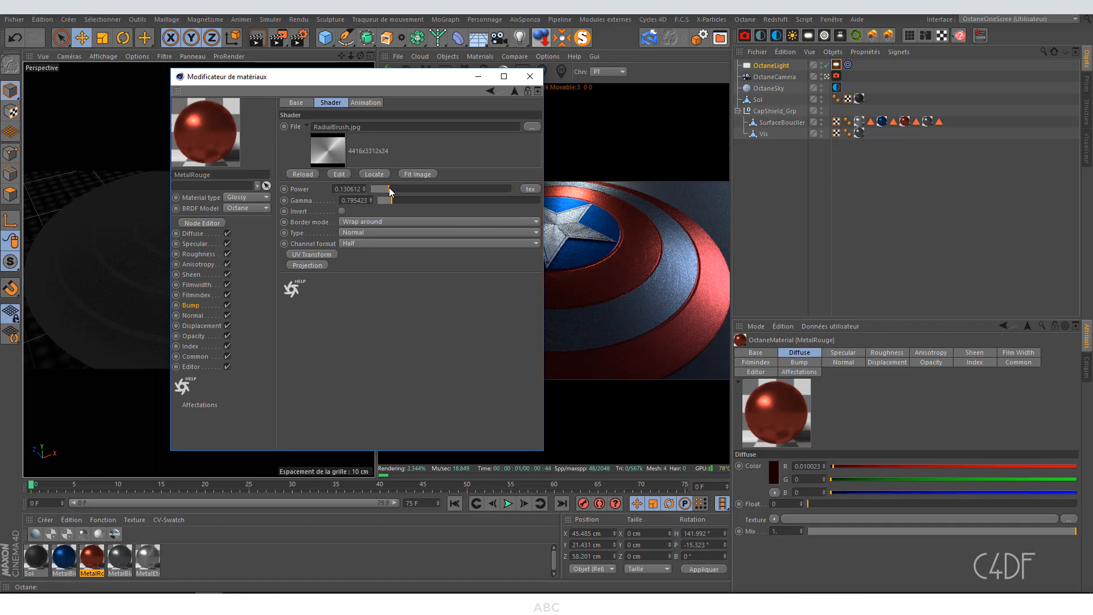
{"action": "left_click", "coordinate": [530, 77]}
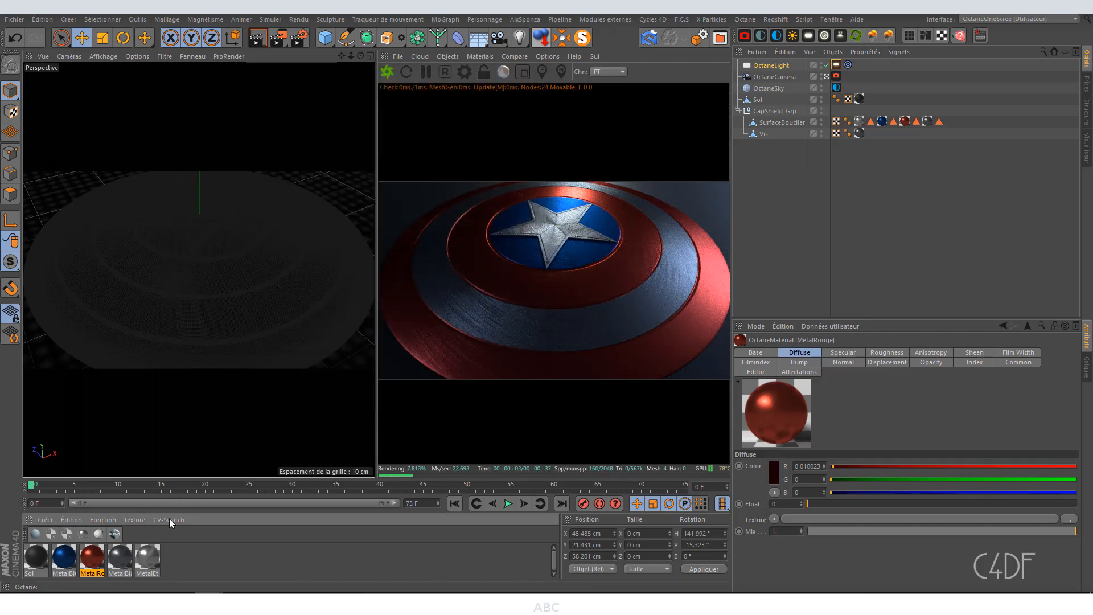
Step: Lower MetalBlanc's RadialBrush.jpg bump texture to about 0.14 power and 0.82 gamma, and close the material editor
{"action": "double_click", "coordinate": [124, 557]}
{"action": "left_click", "coordinate": [341, 152]}
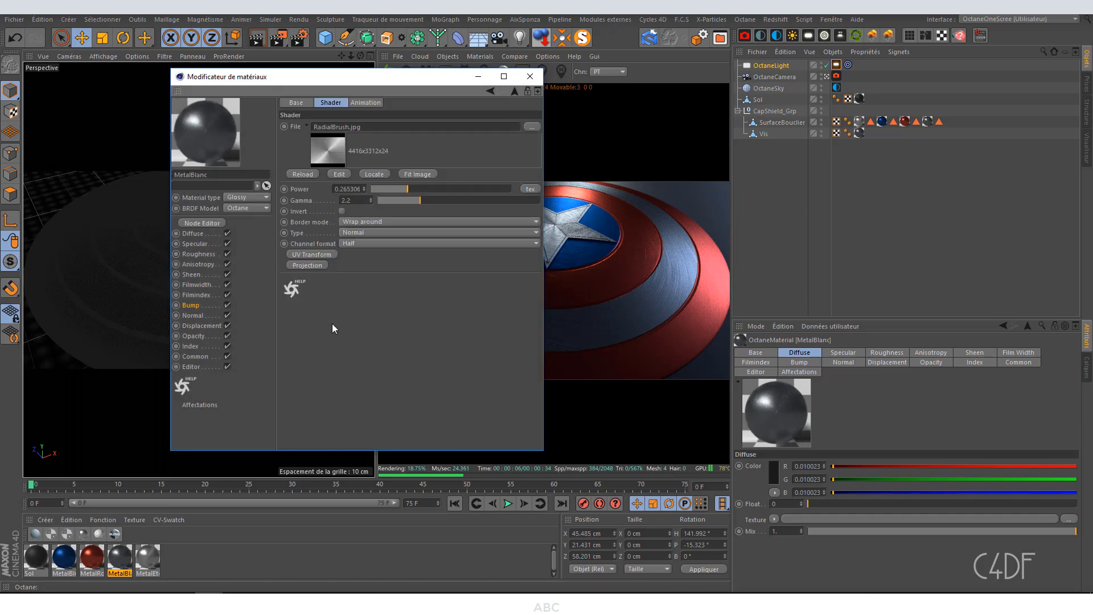
{"action": "mouse_move", "coordinate": [421, 202]}
{"action": "left_mouse_down"}
{"action": "mouse_move", "coordinate": [395, 202]}
{"action": "mouse_move", "coordinate": [400, 188]}
{"action": "mouse_move", "coordinate": [390, 189]}
{"action": "left_mouse_up"}
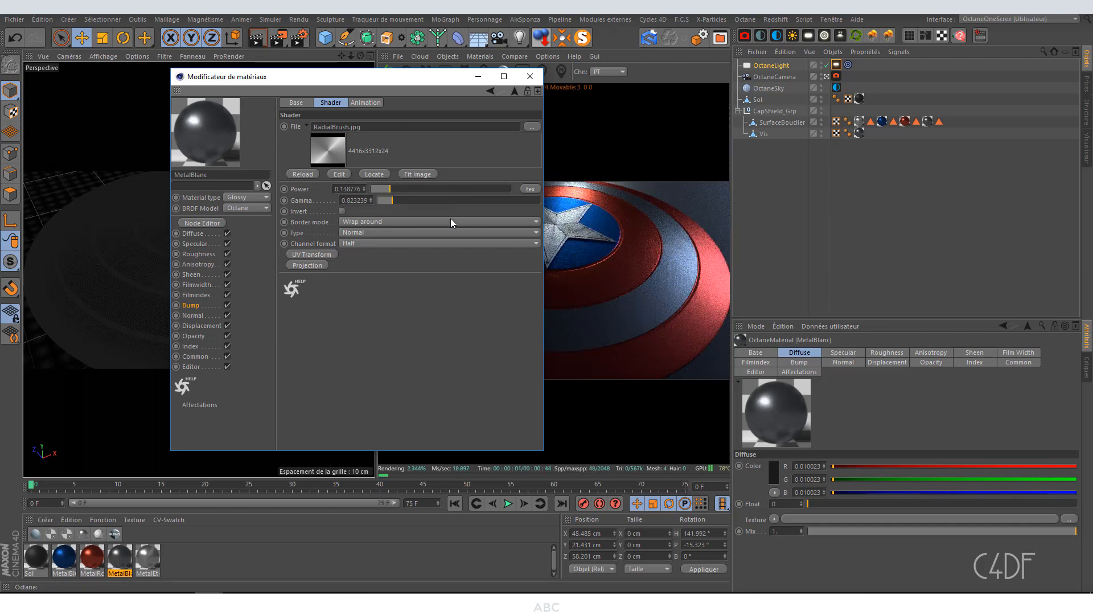
{"action": "left_click", "coordinate": [531, 76]}
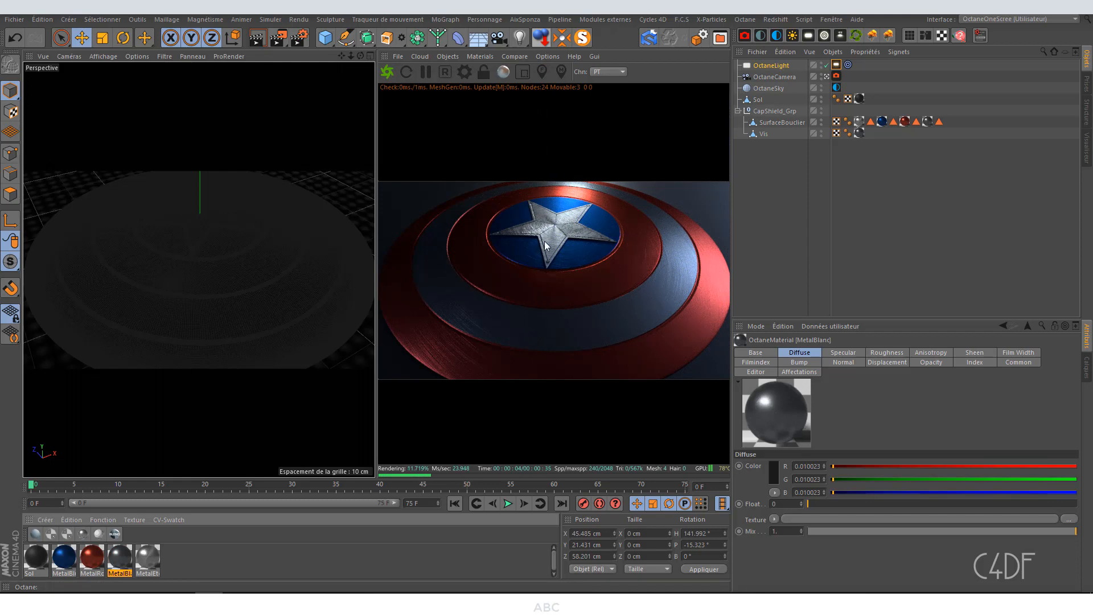
Step: Set OctaneLight's color temperature to 10500 and its power to 25 in the light tag settings
{"action": "left_click", "coordinate": [836, 65]}
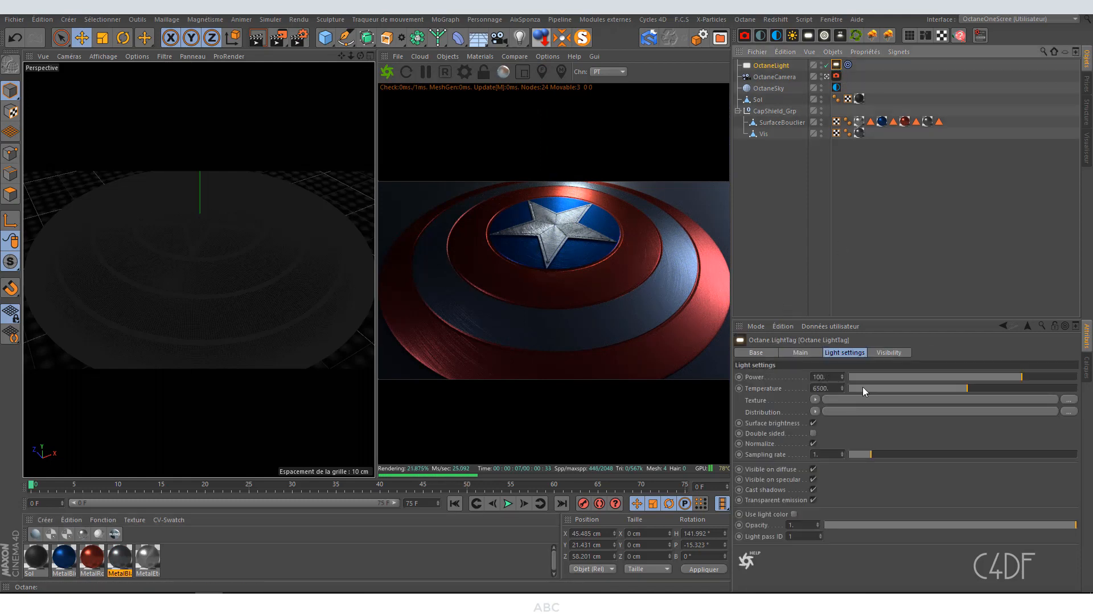
{"action": "left_click_drag", "start_coordinate": [958, 389], "coordinate": [1055, 389]}
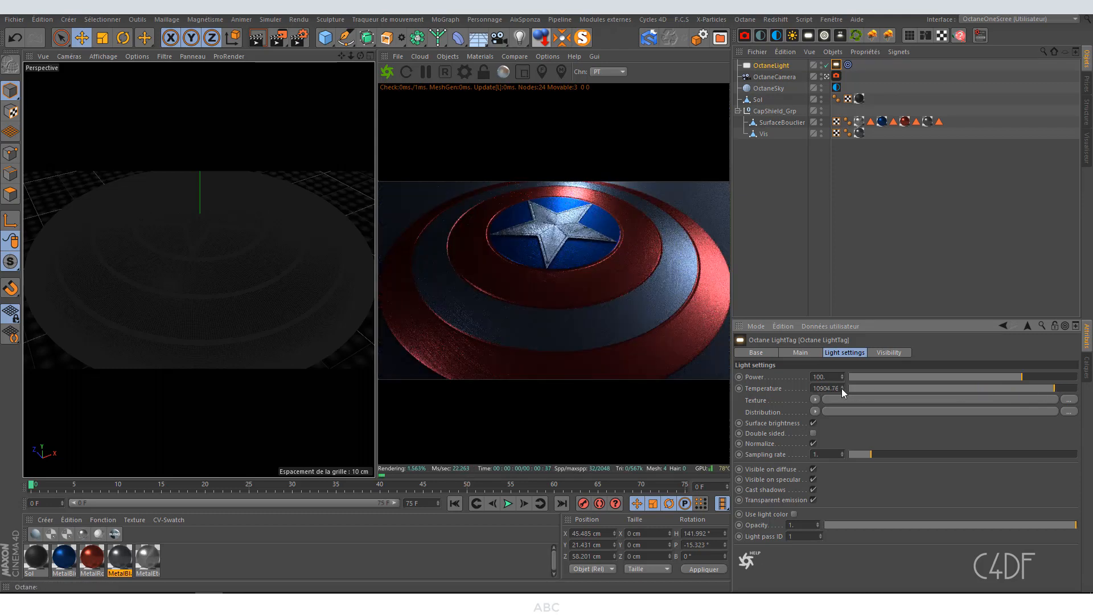
{"action": "left_click_drag", "start_coordinate": [840, 389], "coordinate": [748, 385]}
{"action": "type", "text": "1005001"}
{"action": "key", "text": "Return"}
{"action": "type", "text": "10500"}
{"action": "key", "text": "Return"}
{"action": "type", "text": "5"}
{"action": "key", "text": "Return"}
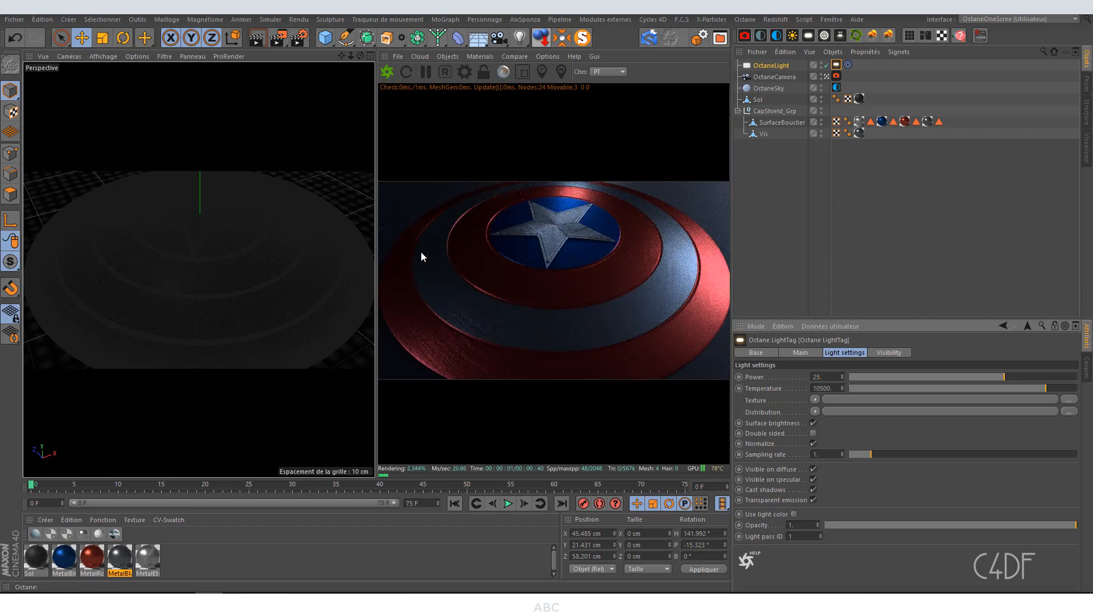
Step: Duplicate OctaneLight and place the copy on the opposite side of the shield, at about X -69.2, Y 4.6, Z -35 cm
{"action": "left_click", "coordinate": [771, 66]}
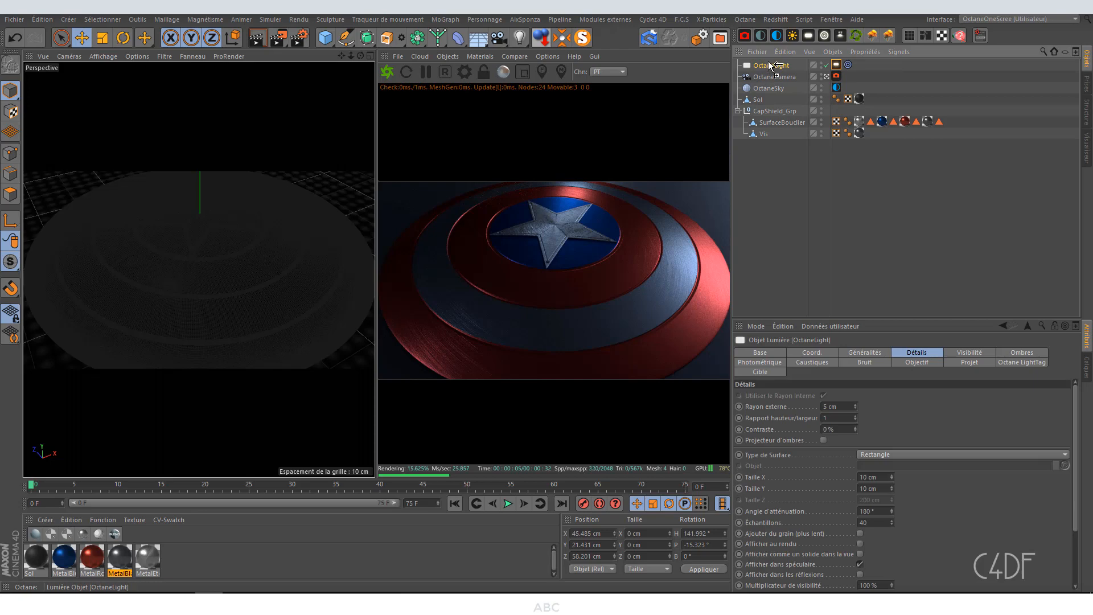
{"action": "left_click_drag", "start_coordinate": [768, 61], "coordinate": [767, 60], "text": "ctrl"}
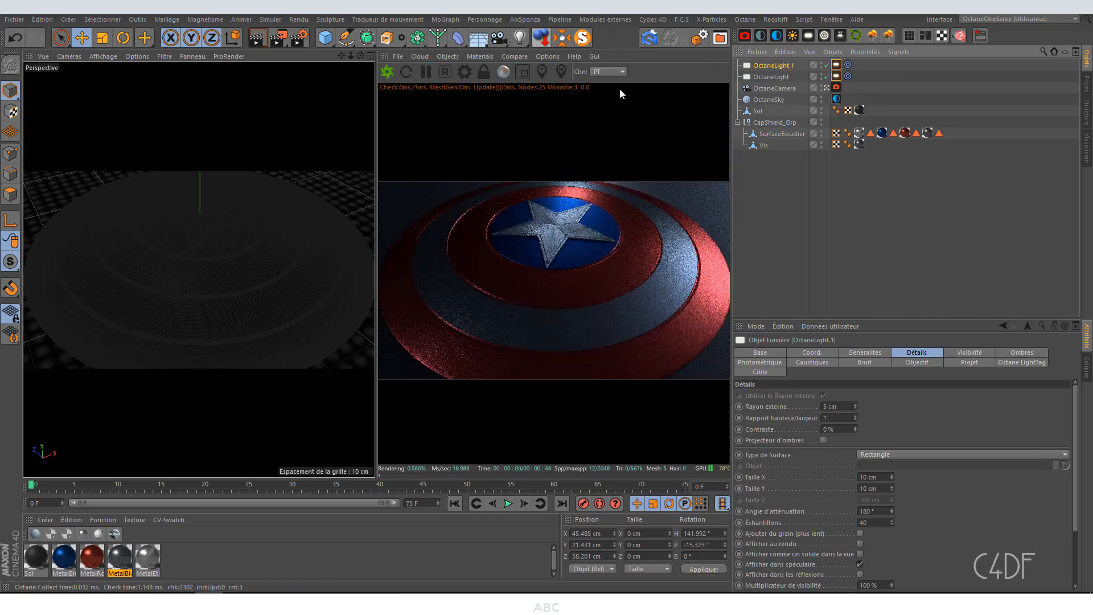
{"action": "left_click", "coordinate": [826, 89]}
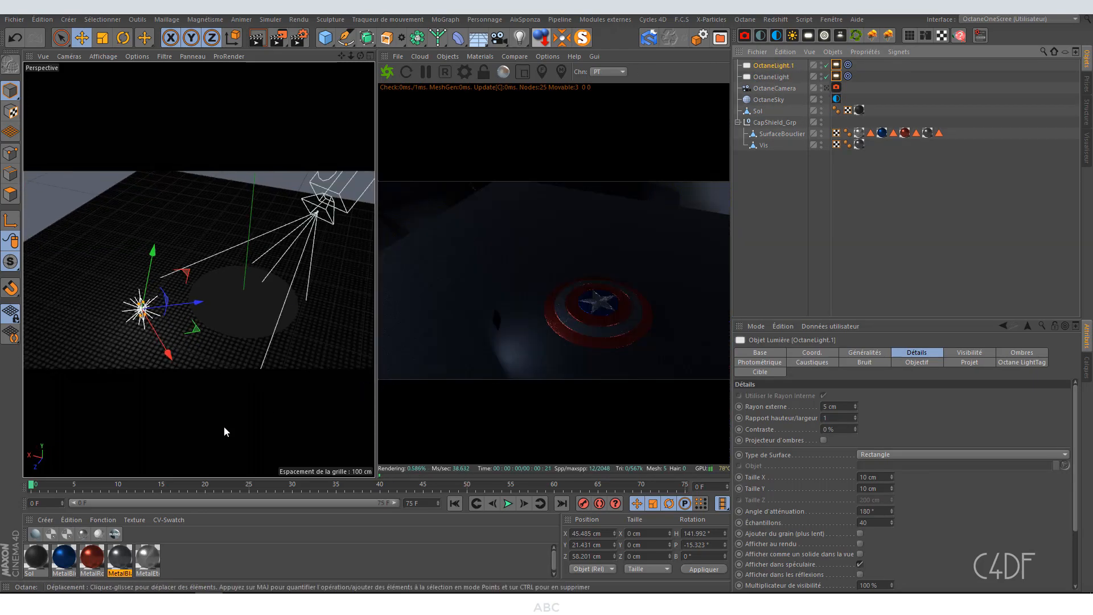
{"action": "left_click_drag", "start_coordinate": [222, 313], "coordinate": [344, 349], "text": "alt"}
{"action": "left_click_drag", "start_coordinate": [224, 336], "coordinate": [243, 270]}
{"action": "left_click_drag", "start_coordinate": [293, 316], "coordinate": [406, 277]}
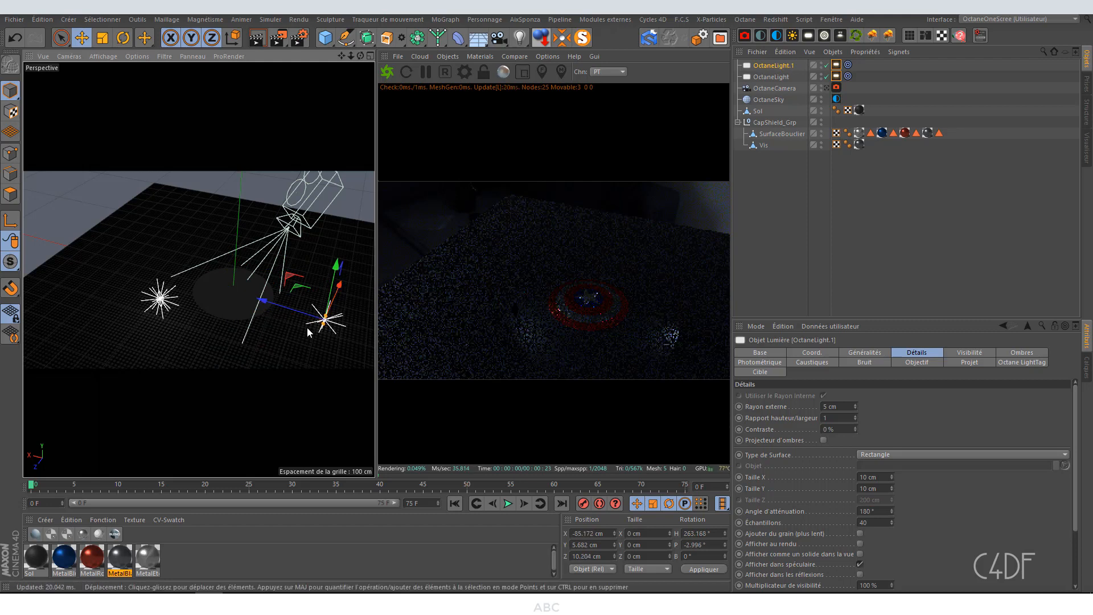
{"action": "left_click_drag", "start_coordinate": [340, 290], "coordinate": [333, 249]}
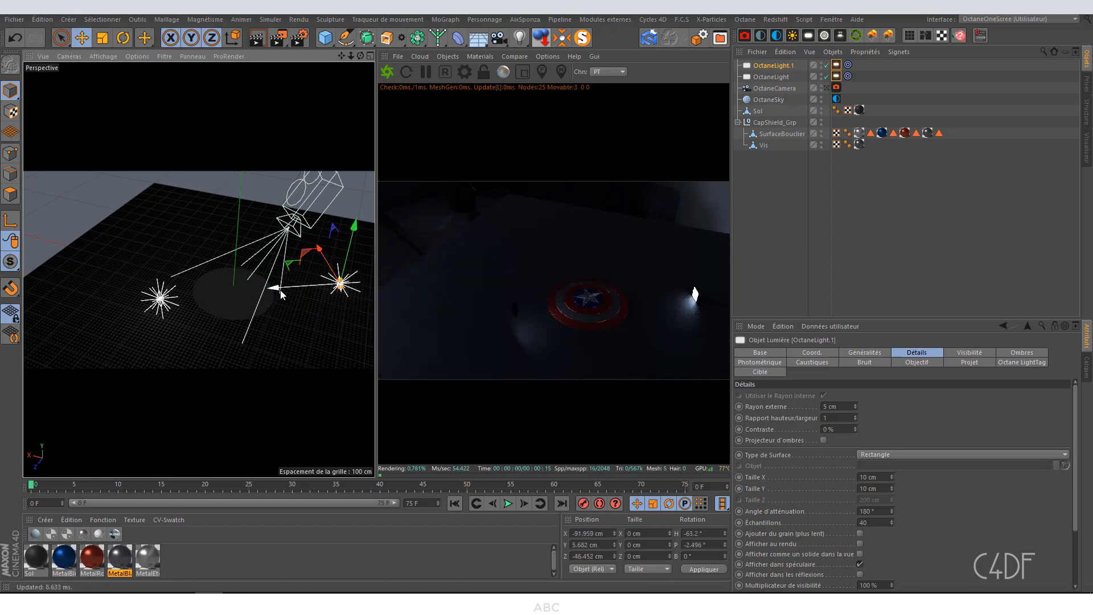
{"action": "left_click_drag", "start_coordinate": [281, 293], "coordinate": [254, 308]}
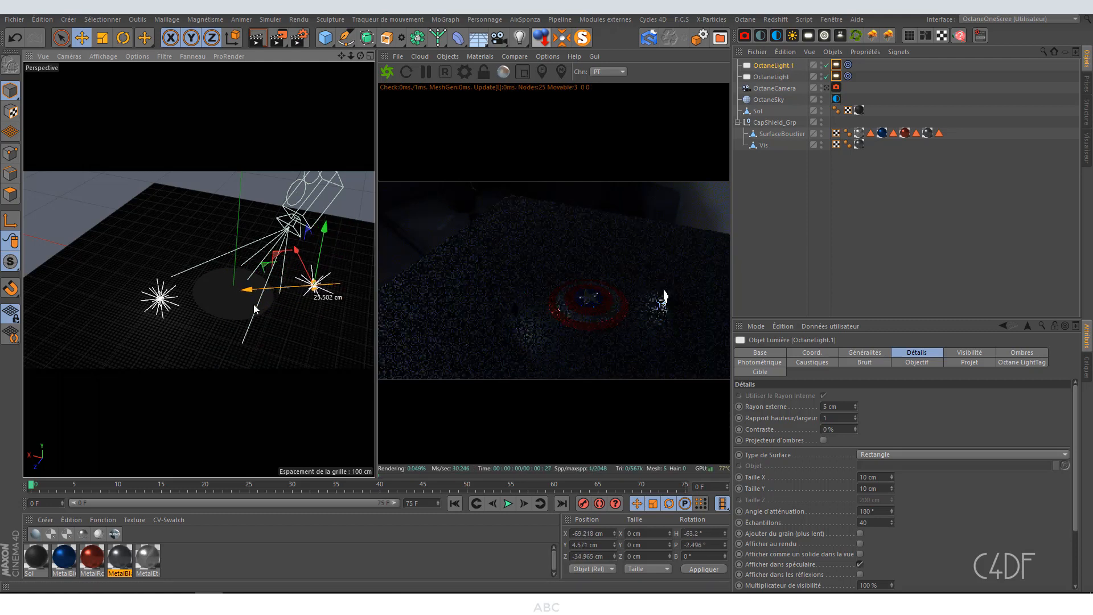
{"action": "left_click", "coordinate": [826, 89]}
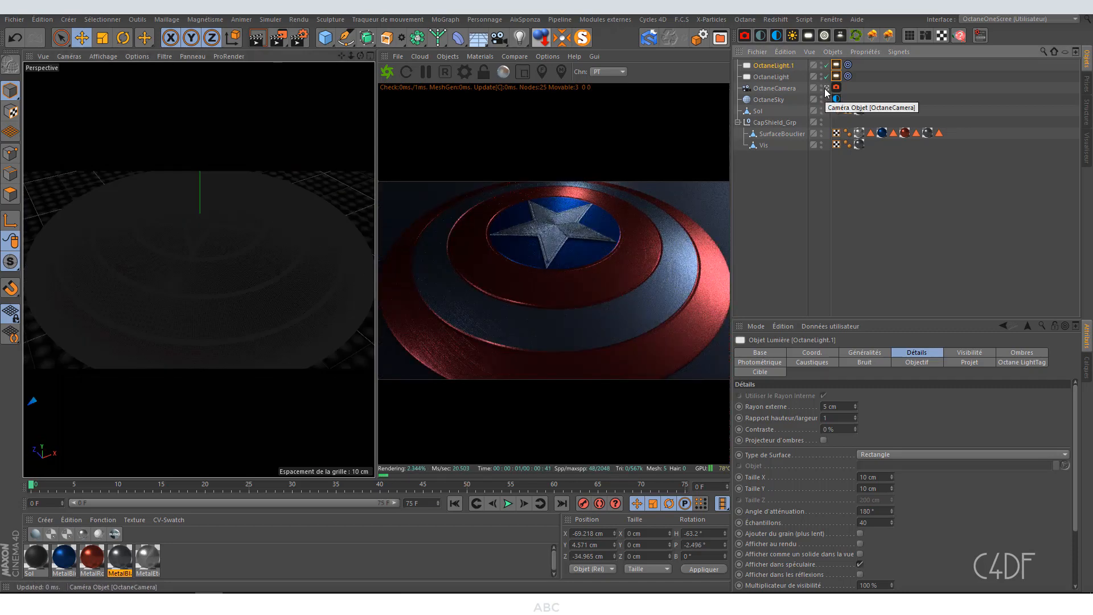
Step: Shift the duplicated light to about X -82.7, Y 4.6, Z -8.3 cm and check the result through OctaneCamera
{"action": "left_click", "coordinate": [826, 89]}
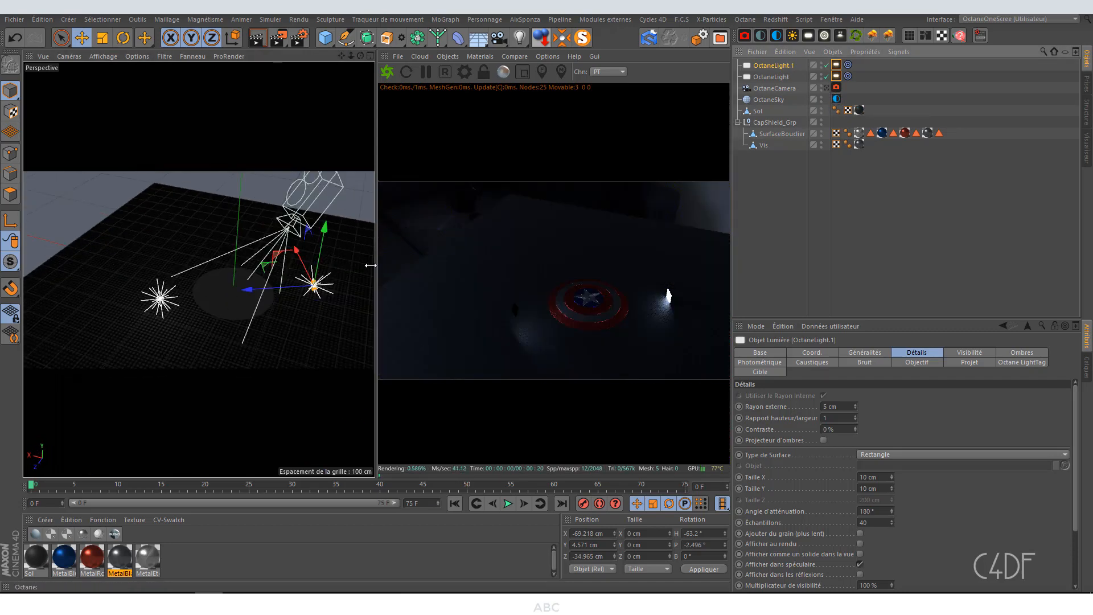
{"action": "left_click_drag", "start_coordinate": [306, 251], "coordinate": [319, 276]}
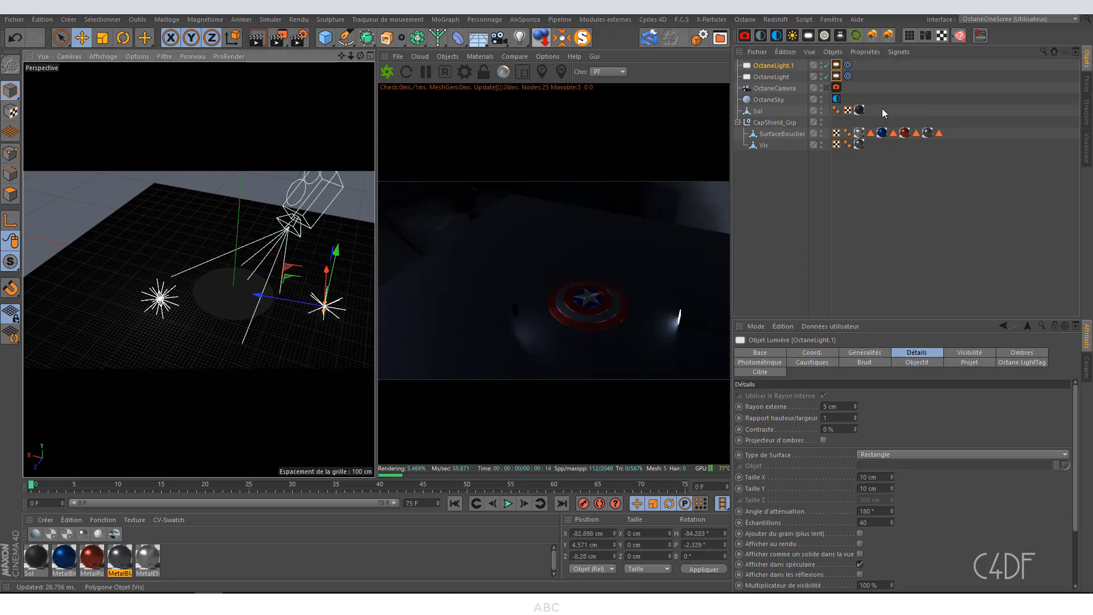
{"action": "left_click", "coordinate": [827, 89]}
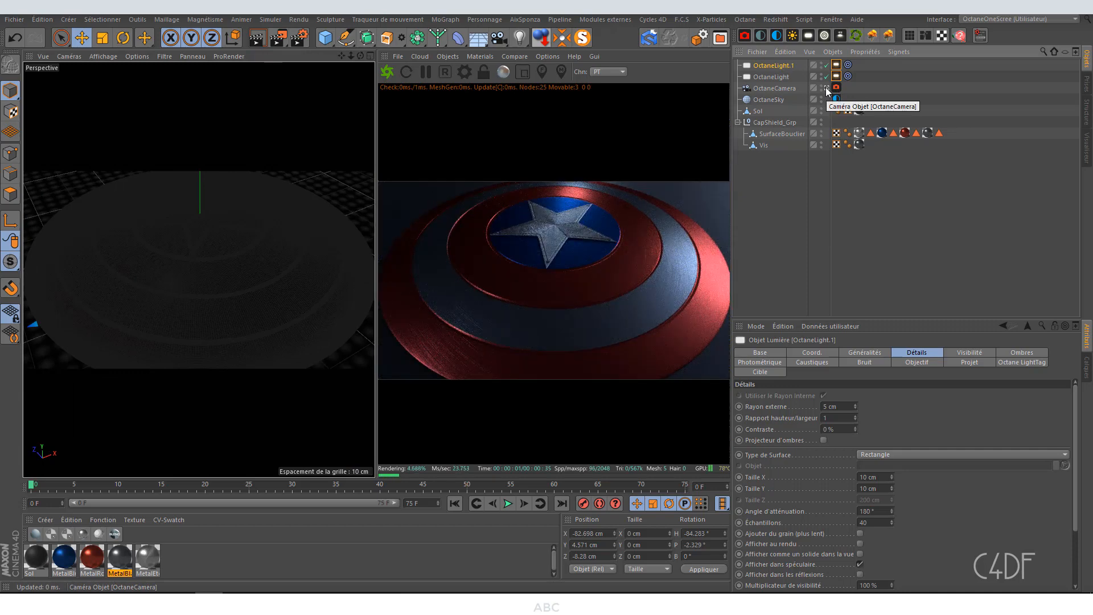
Step: Move OctaneLight.1 to about X -65.9, Y 24, Z -23.4 cm and check the lighting through OctaneCamera
{"action": "left_click", "coordinate": [827, 89]}
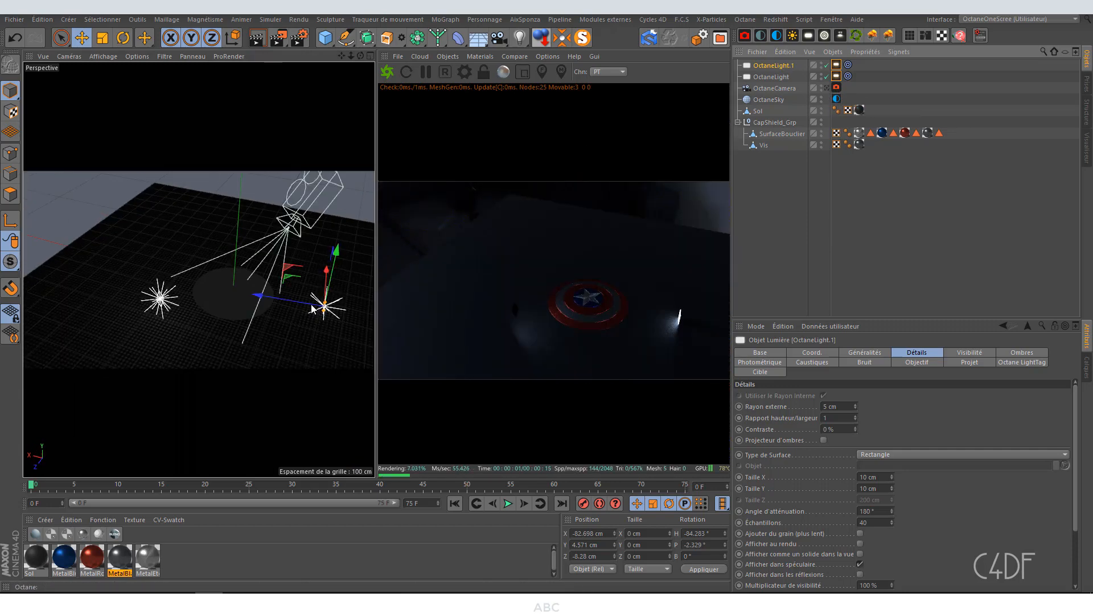
{"action": "left_click_drag", "start_coordinate": [312, 310], "coordinate": [252, 291], "text": "alt"}
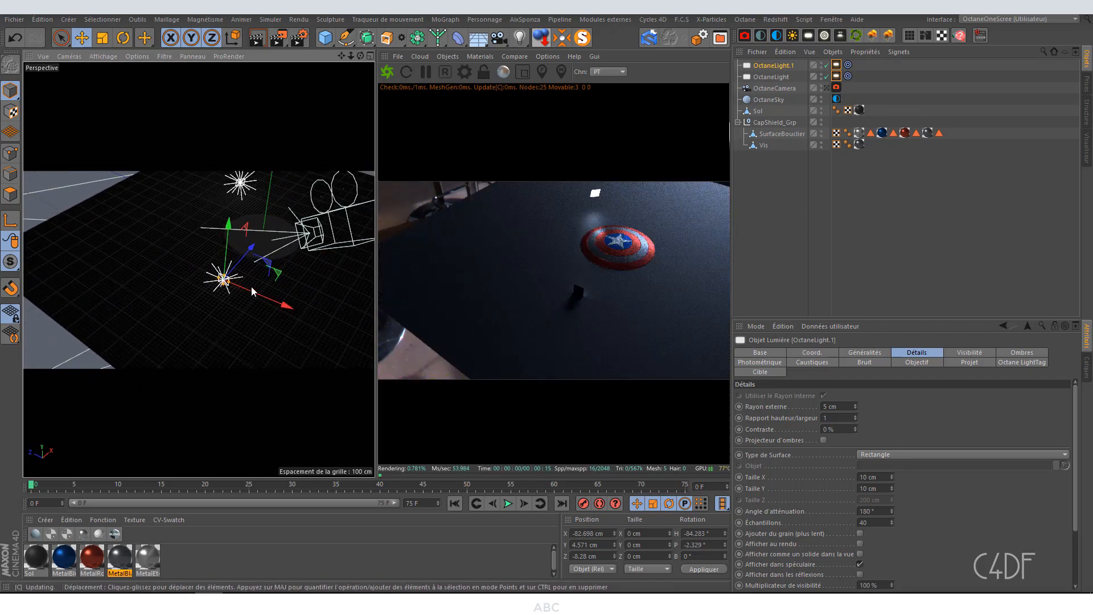
{"action": "right_click_drag", "start_coordinate": [252, 288], "coordinate": [262, 289], "text": "alt"}
{"action": "middle_click_drag", "start_coordinate": [240, 284], "coordinate": [239, 298], "text": "alt"}
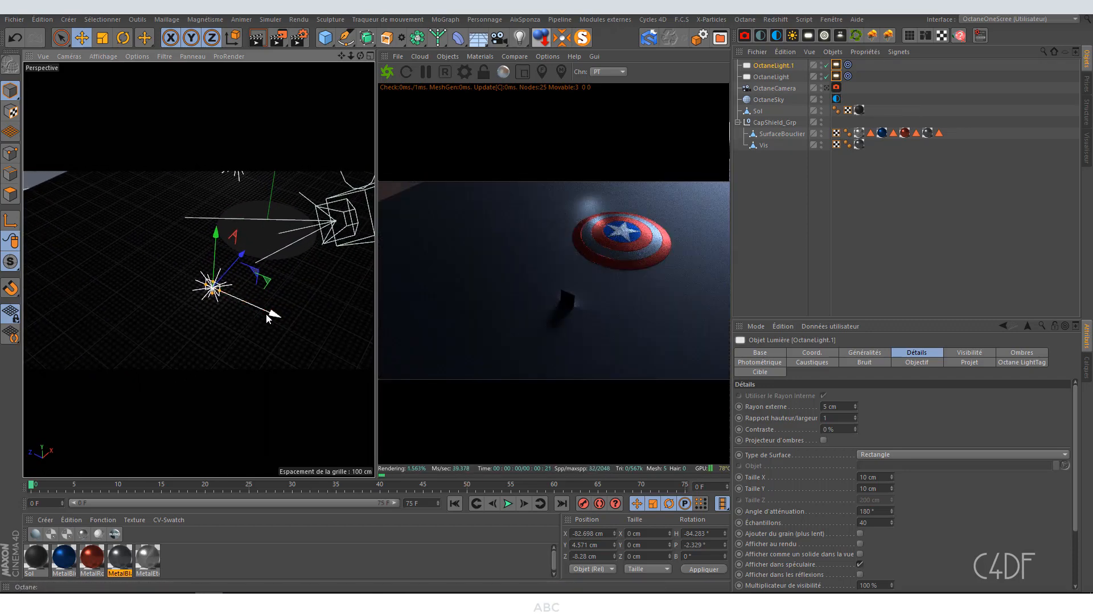
{"action": "left_click_drag", "start_coordinate": [268, 318], "coordinate": [297, 330]}
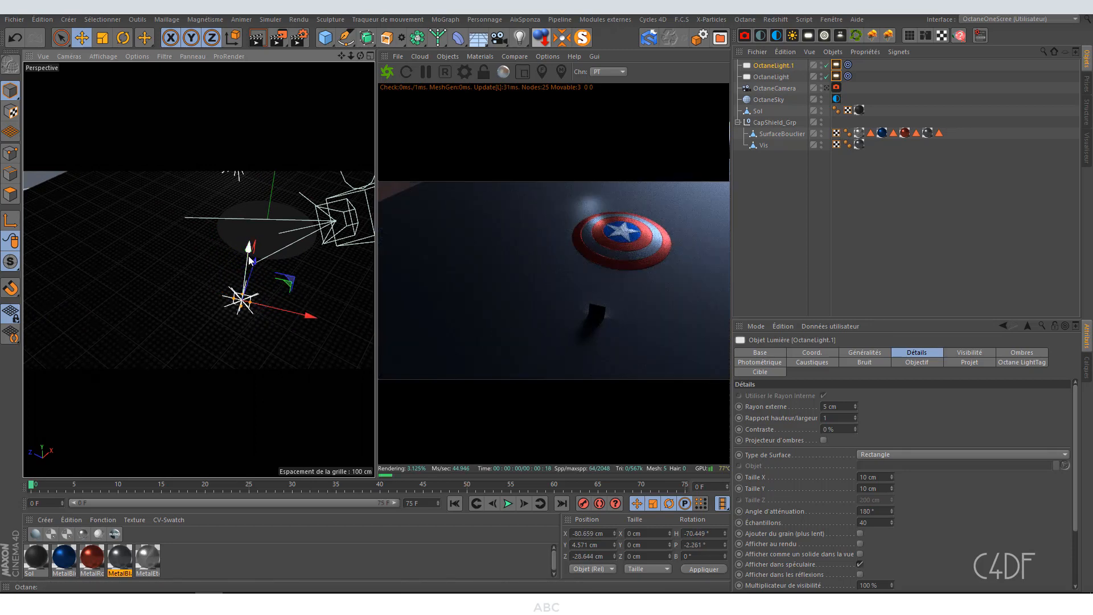
{"action": "left_click_drag", "start_coordinate": [249, 247], "coordinate": [256, 210]}
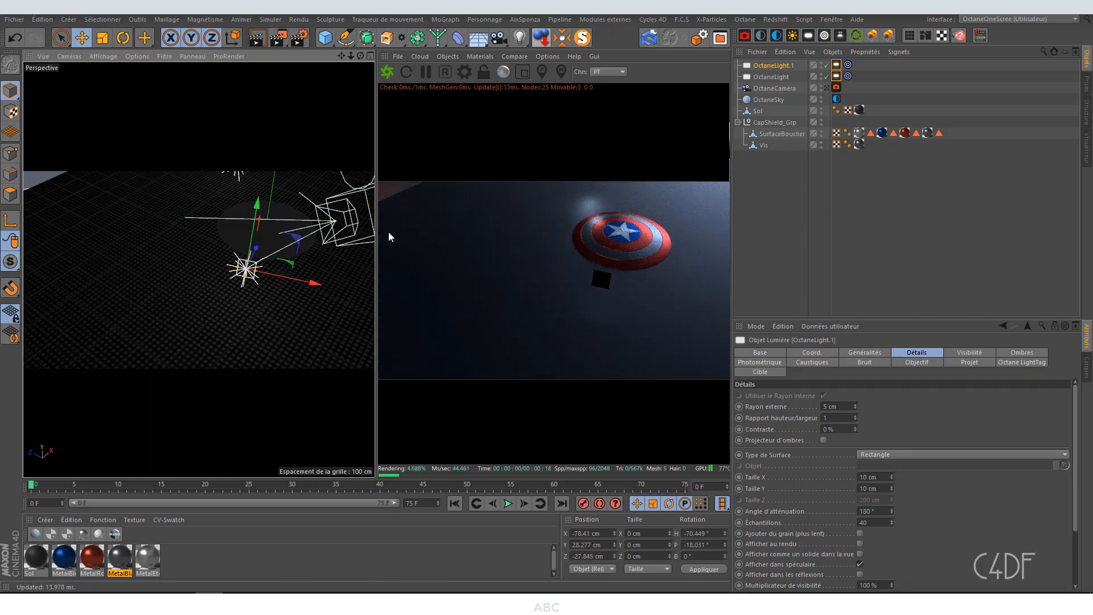
{"action": "left_click_drag", "start_coordinate": [269, 256], "coordinate": [274, 248]}
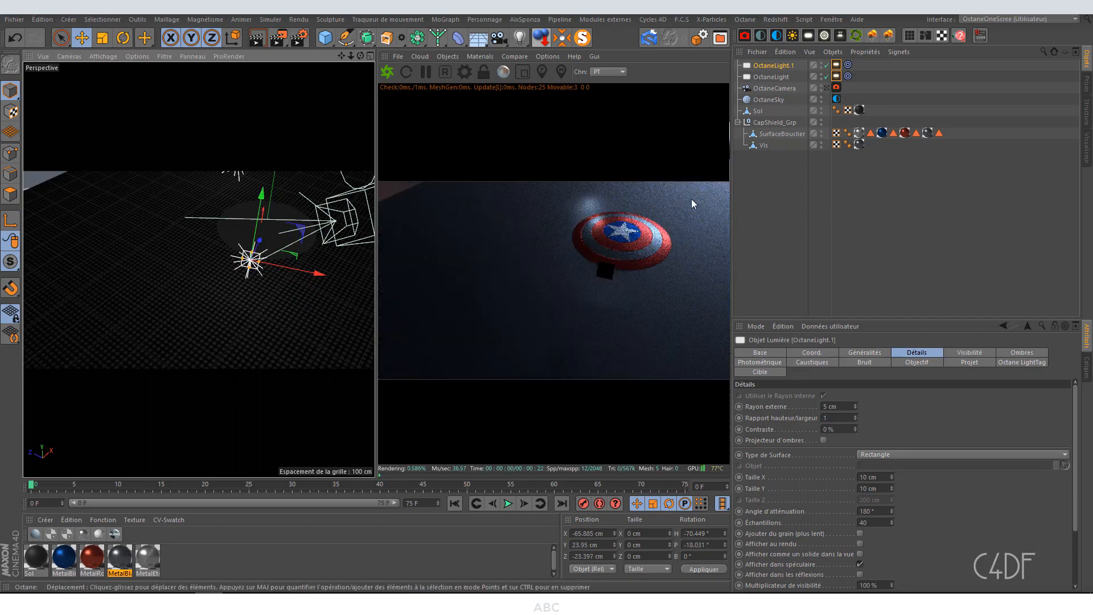
{"action": "left_click", "coordinate": [827, 87]}
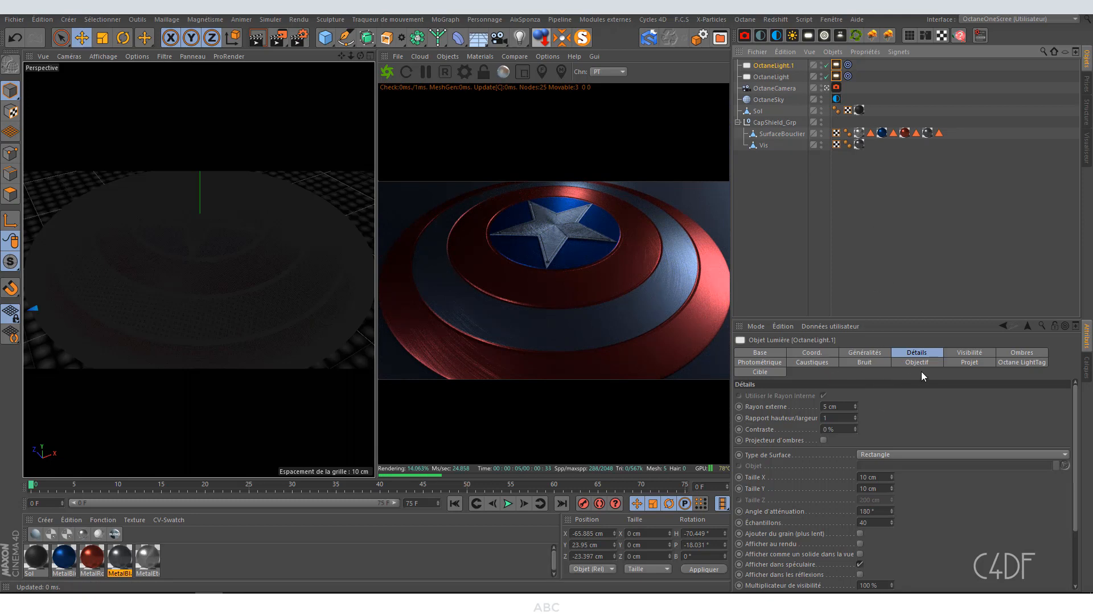
Step: Set OctaneLight.1's color temperature to 4500 in its light tag settings
{"action": "left_click", "coordinate": [836, 65]}
{"action": "left_click", "coordinate": [839, 385]}
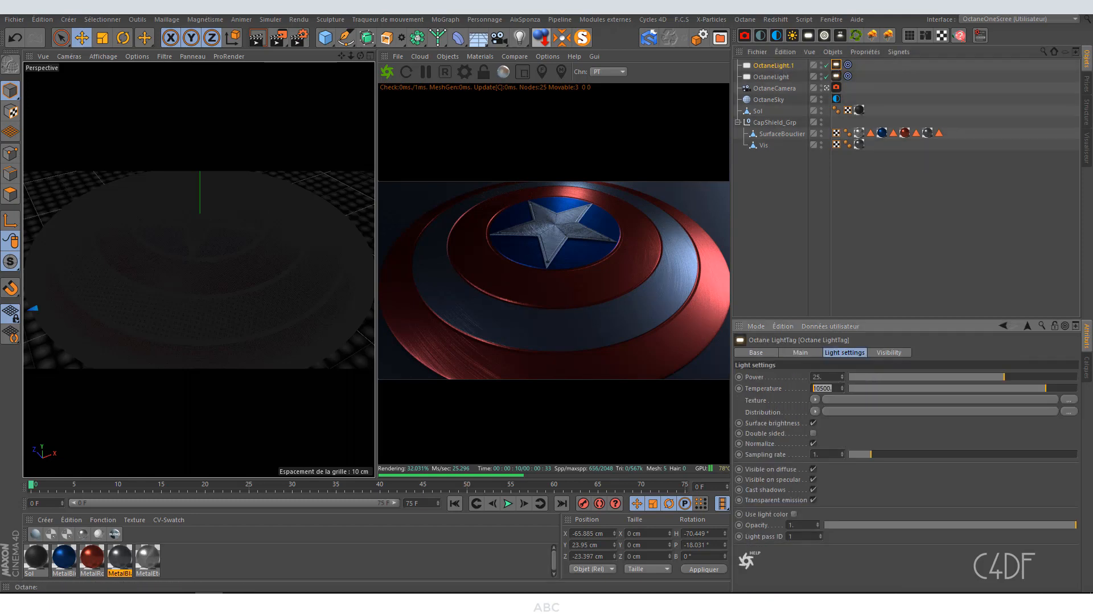
{"action": "type", "text": "4500"}
{"action": "key", "text": "Return"}
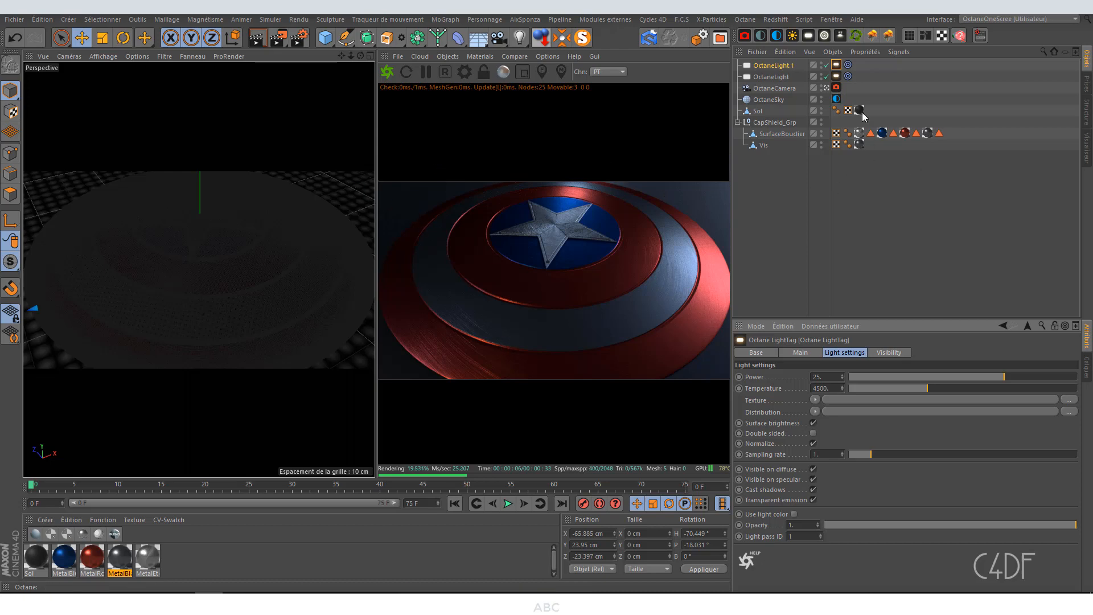
Step: Raise OctaneLight.1 to about X -63.7, Y 31.2, Z -22.6 cm and set its X and Y sizes to 20 cm
{"action": "left_click", "coordinate": [826, 89]}
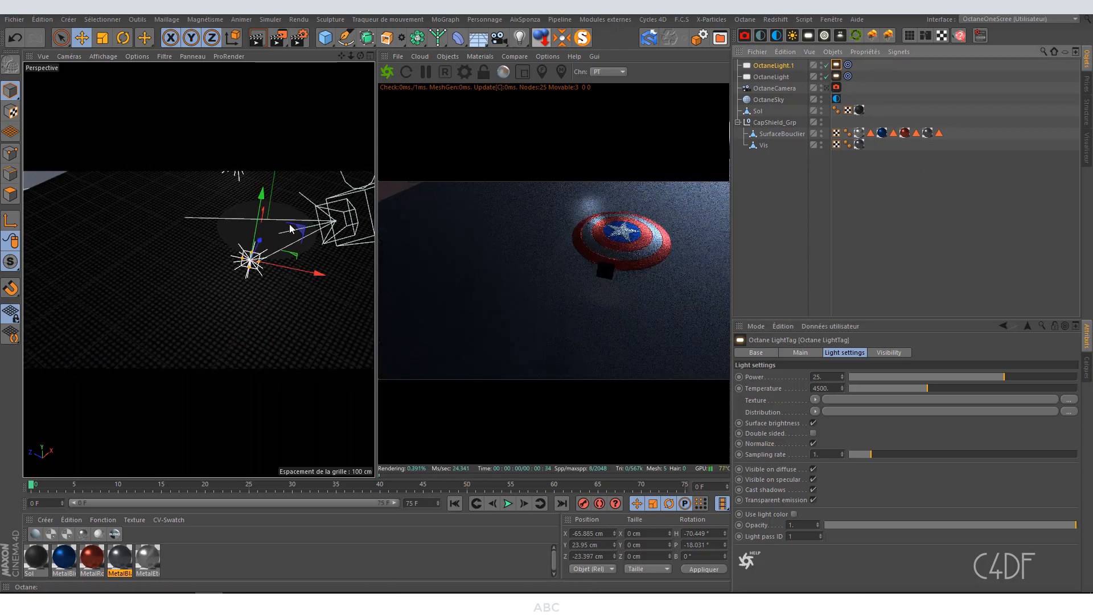
{"action": "left_click_drag", "start_coordinate": [262, 200], "coordinate": [262, 188]}
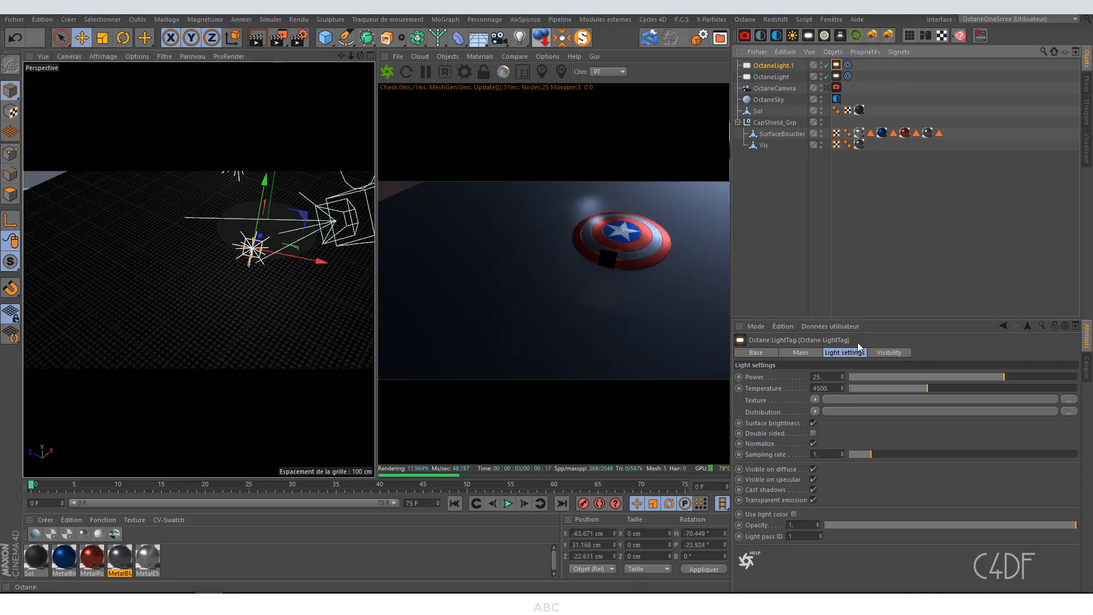
{"action": "left_click", "coordinate": [788, 66]}
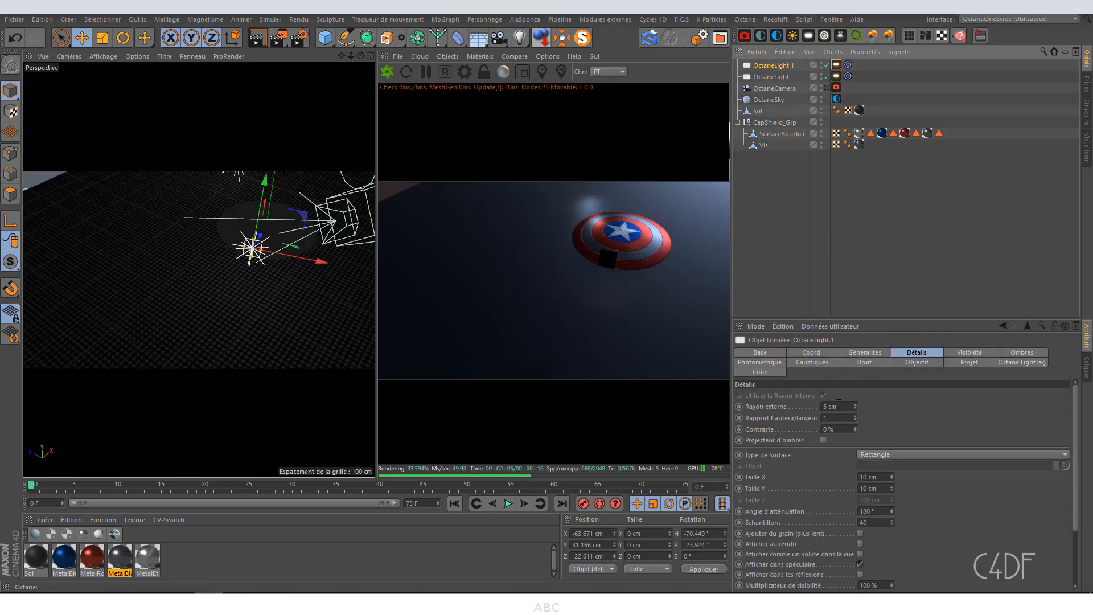
{"action": "double_click", "coordinate": [880, 476]}
{"action": "type", "text": "20"}
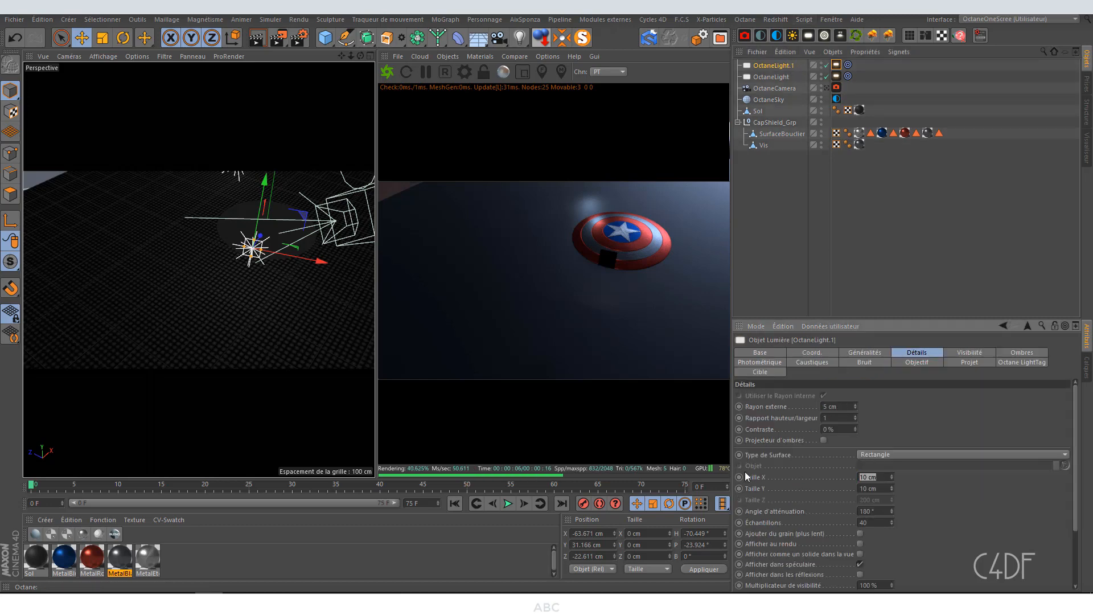
{"action": "key", "text": "Tab"}
{"action": "type", "text": "20"}
{"action": "key", "text": "Tab"}
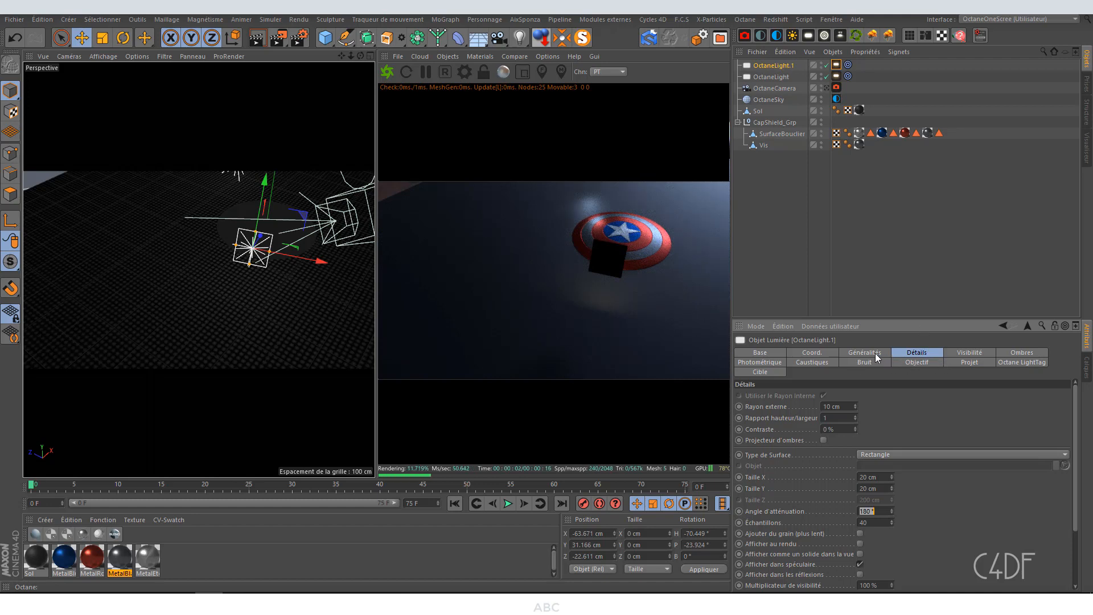
Step: Change OctaneLight.1's surface type to Sphère with a Z size of 20 cm, and check it through OctaneCamera
{"action": "left_click", "coordinate": [883, 454]}
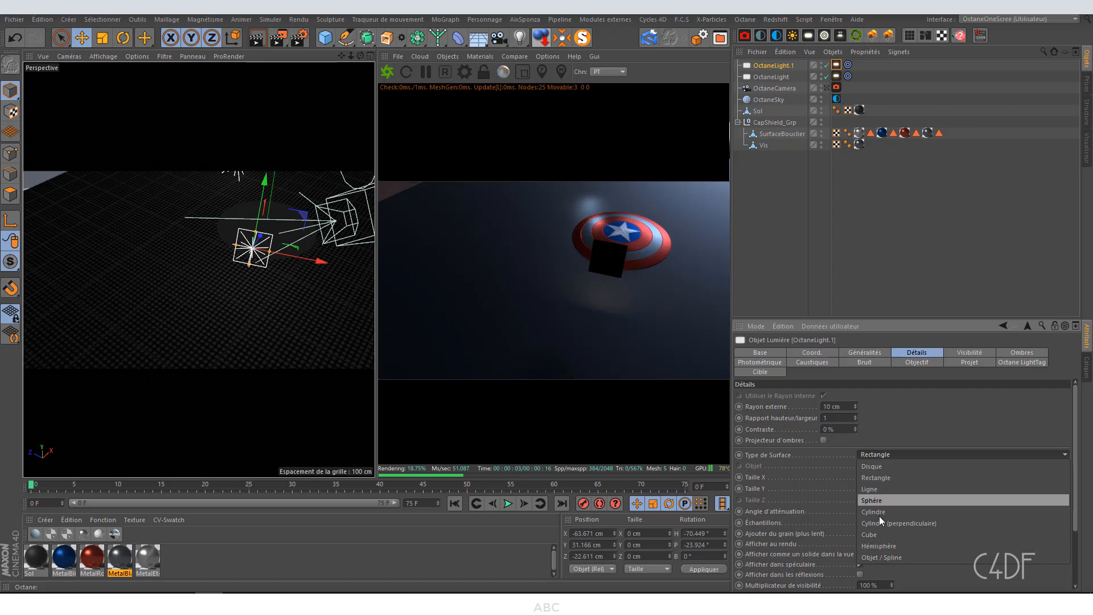
{"action": "left_click", "coordinate": [883, 501]}
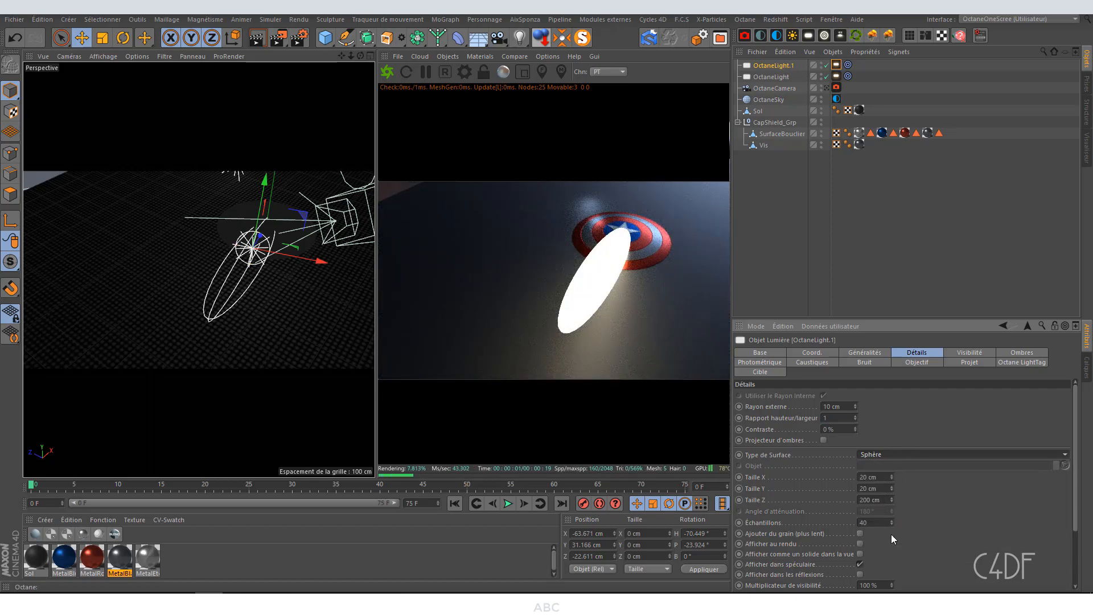
{"action": "left_click", "coordinate": [888, 499]}
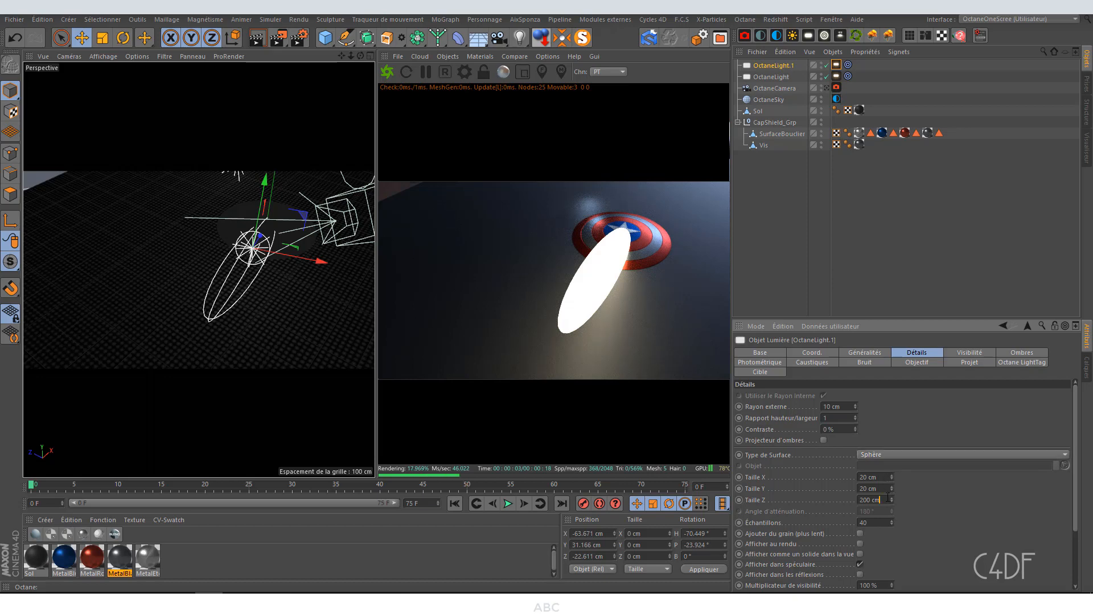
{"action": "type", "text": "20"}
{"action": "key", "text": "Return"}
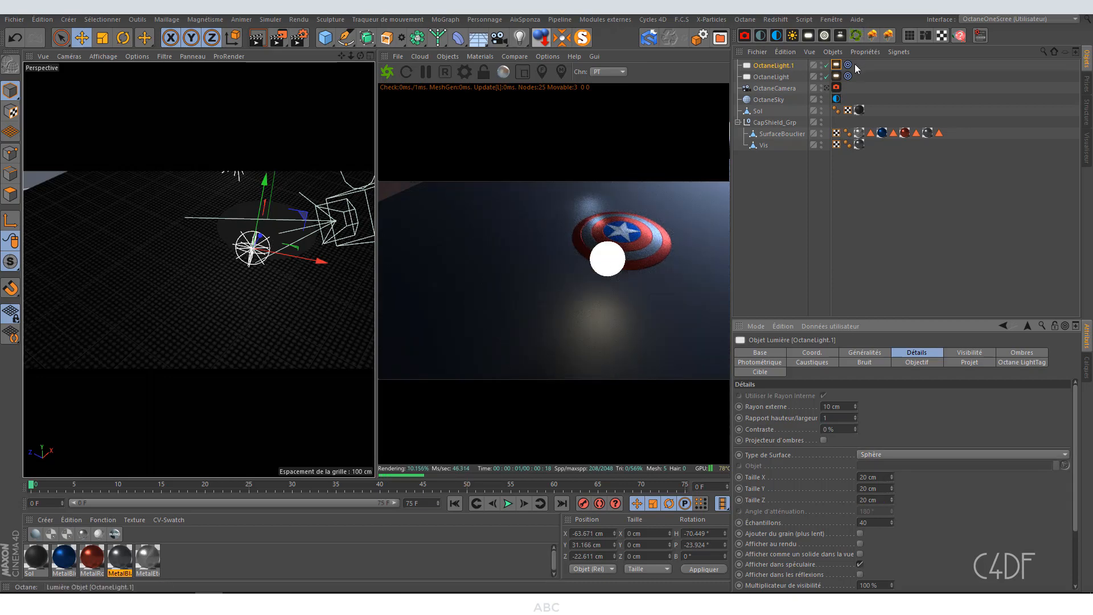
{"action": "left_click", "coordinate": [826, 88]}
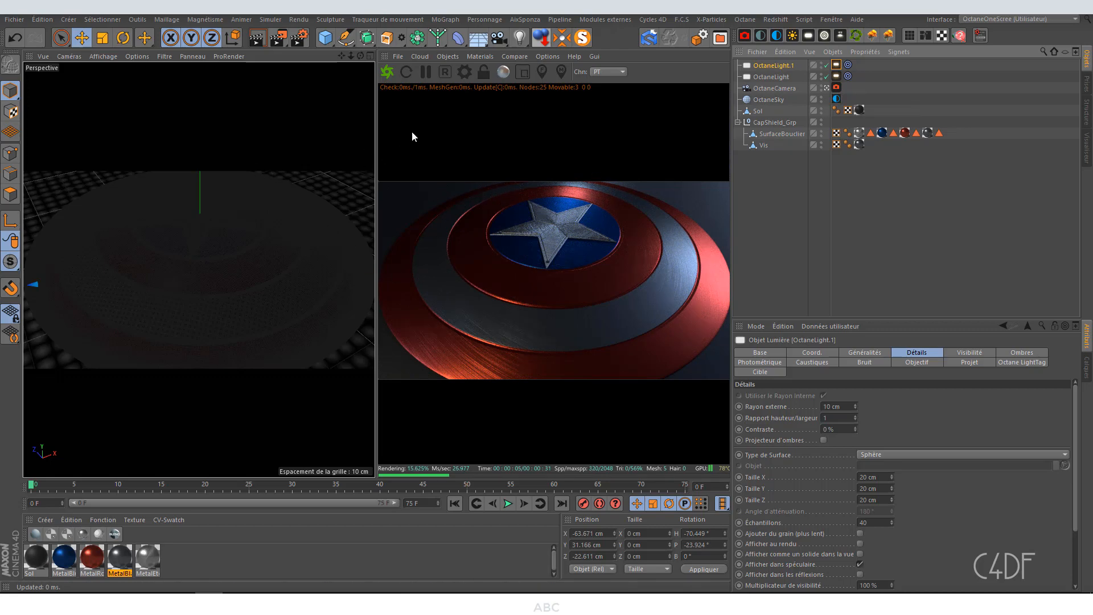
Step: Duplicate the spherical light, place the copy at about X -29.6, Y 16.5, Z 65.1 cm, and check it through OctaneCamera
{"action": "left_click", "coordinate": [827, 88]}
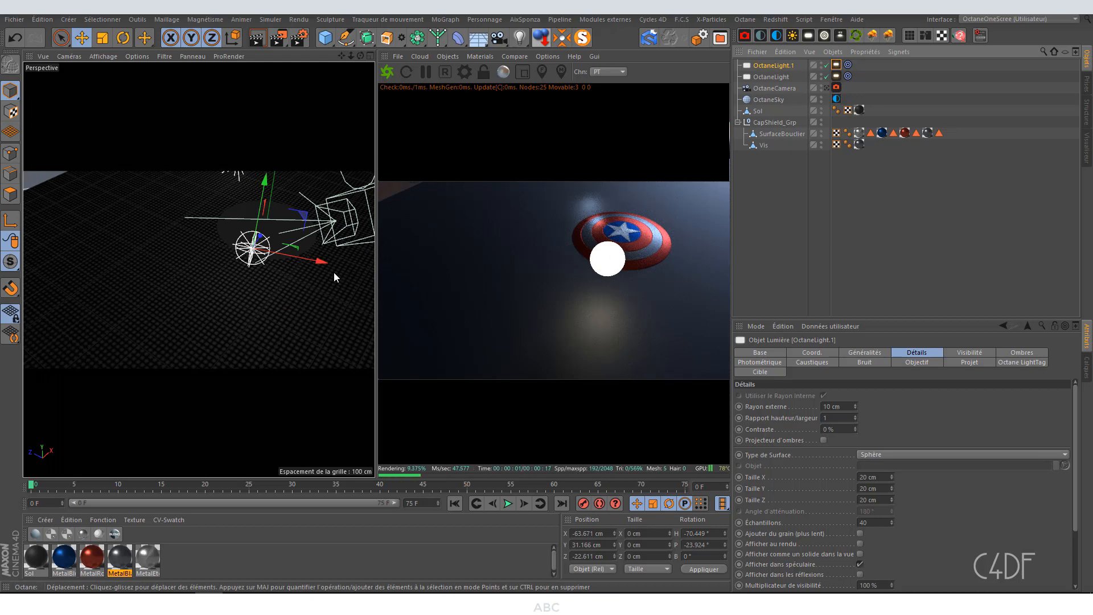
{"action": "left_click_drag", "start_coordinate": [296, 267], "coordinate": [342, 258], "text": "alt"}
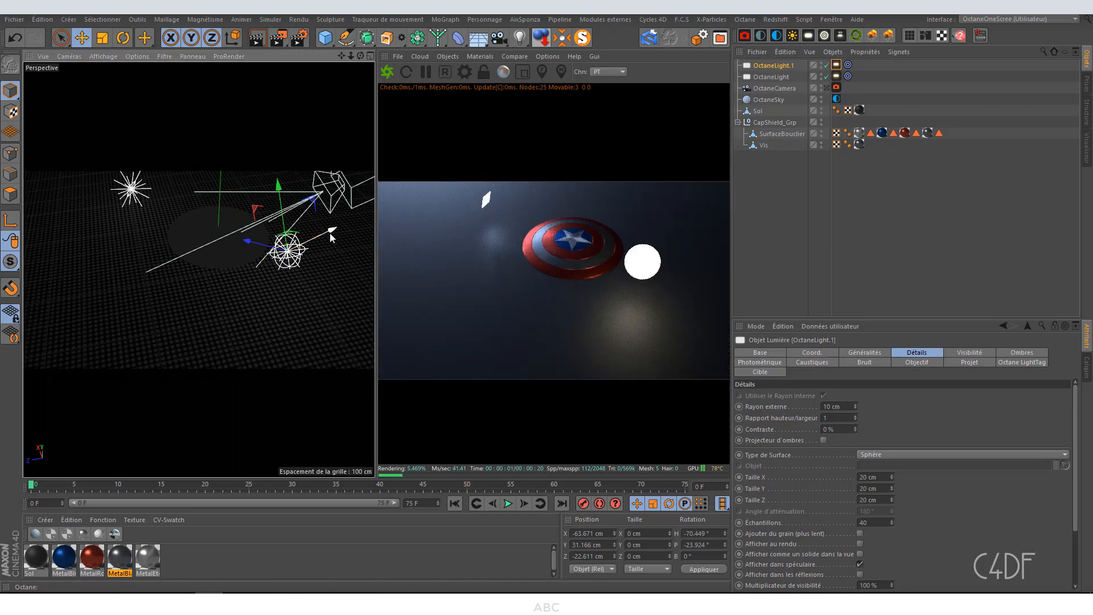
{"action": "left_click_drag", "start_coordinate": [332, 232], "coordinate": [176, 295], "text": "ctrl"}
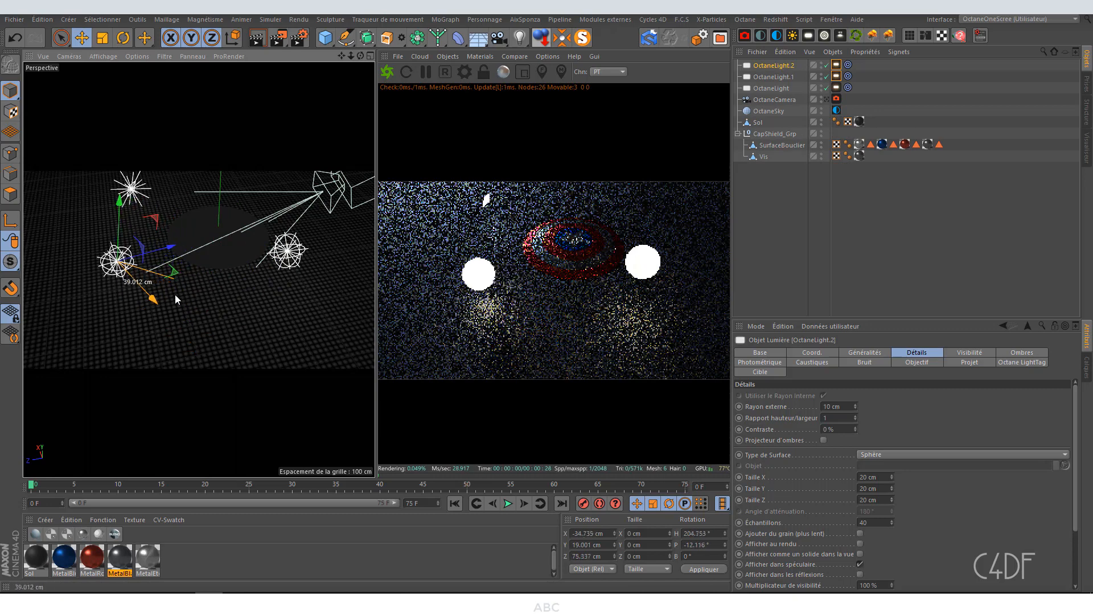
{"action": "left_click_drag", "start_coordinate": [168, 254], "coordinate": [185, 250]}
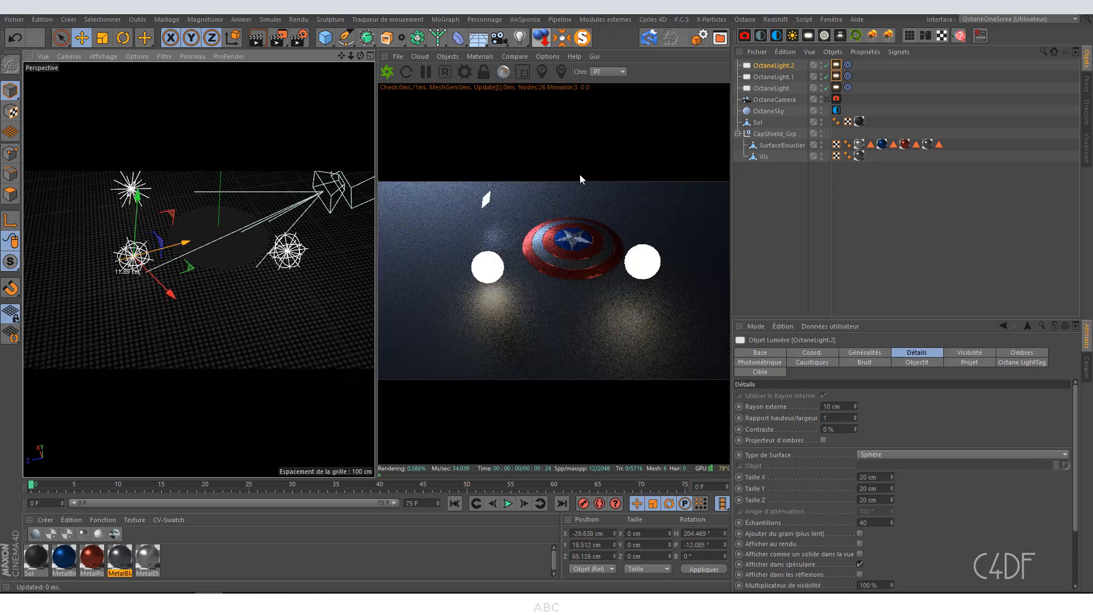
{"action": "left_click", "coordinate": [825, 99]}
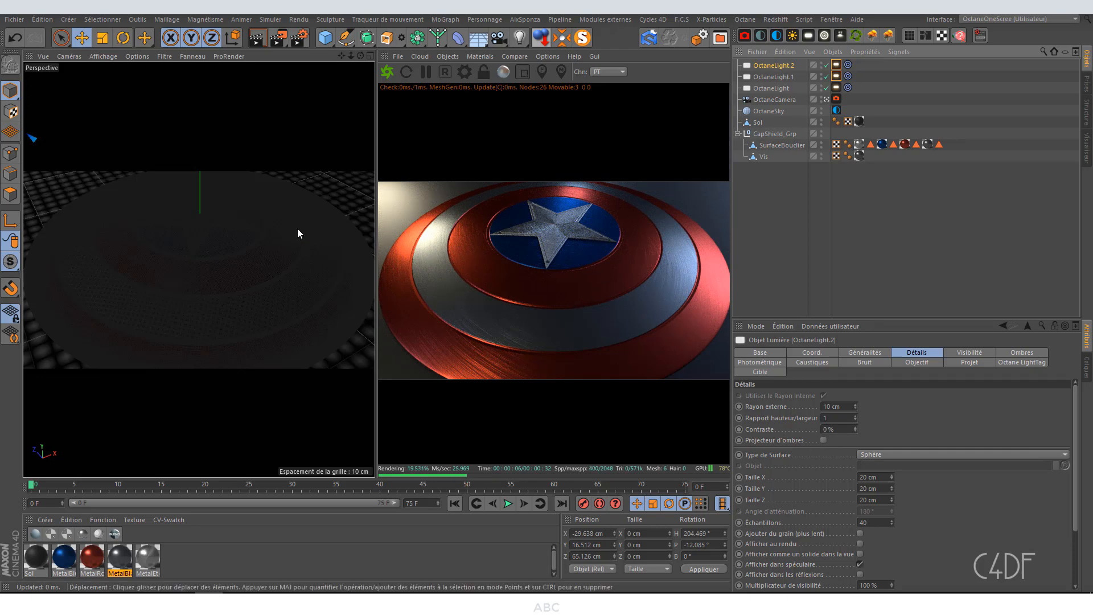
Step: Move OctaneLight.2 farther behind the shield to about X -3.8, Y 23.3, Z 111.9 cm and return to OctaneCamera
{"action": "left_click", "coordinate": [827, 99]}
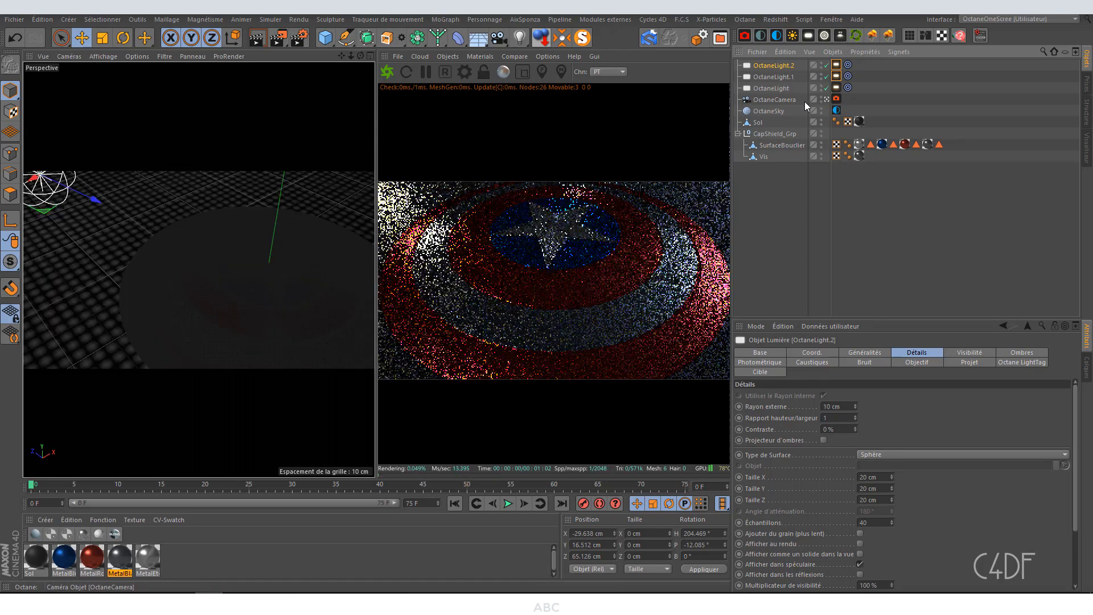
{"action": "left_click_drag", "start_coordinate": [169, 223], "coordinate": [187, 250], "text": "alt"}
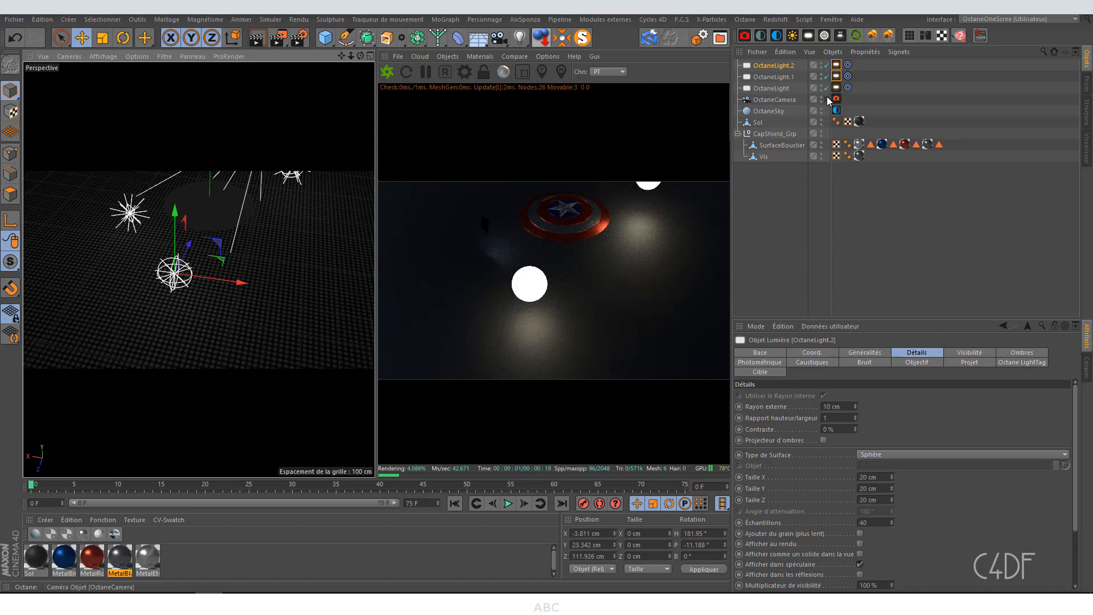
{"action": "left_click", "coordinate": [827, 99]}
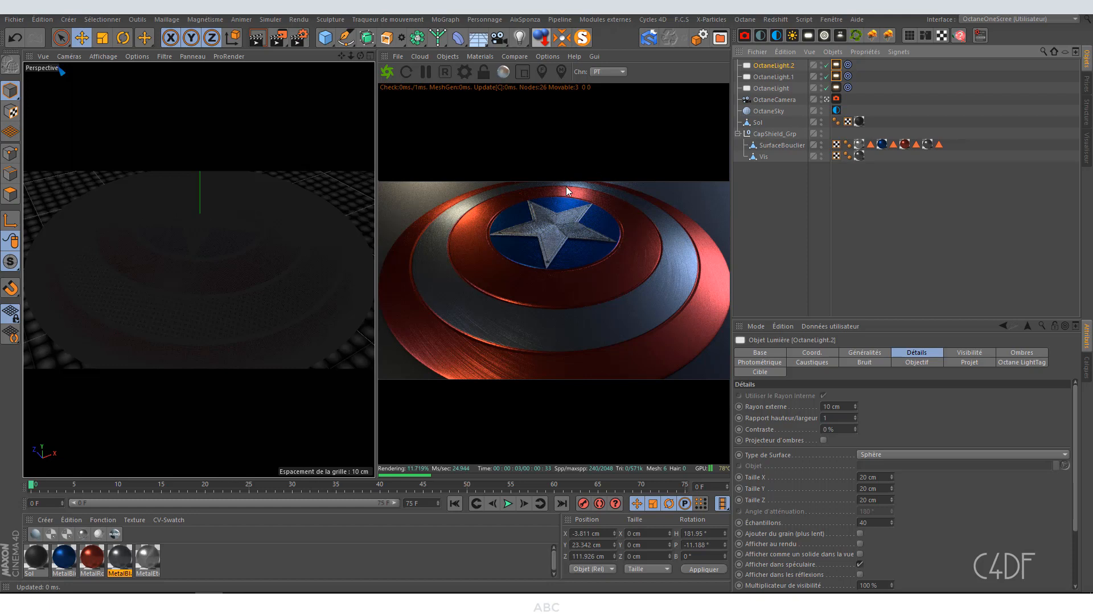
Step: Reduce OctaneLight.2's power in its light tag settings, trying 10 and settling on 5
{"action": "left_click", "coordinate": [784, 88]}
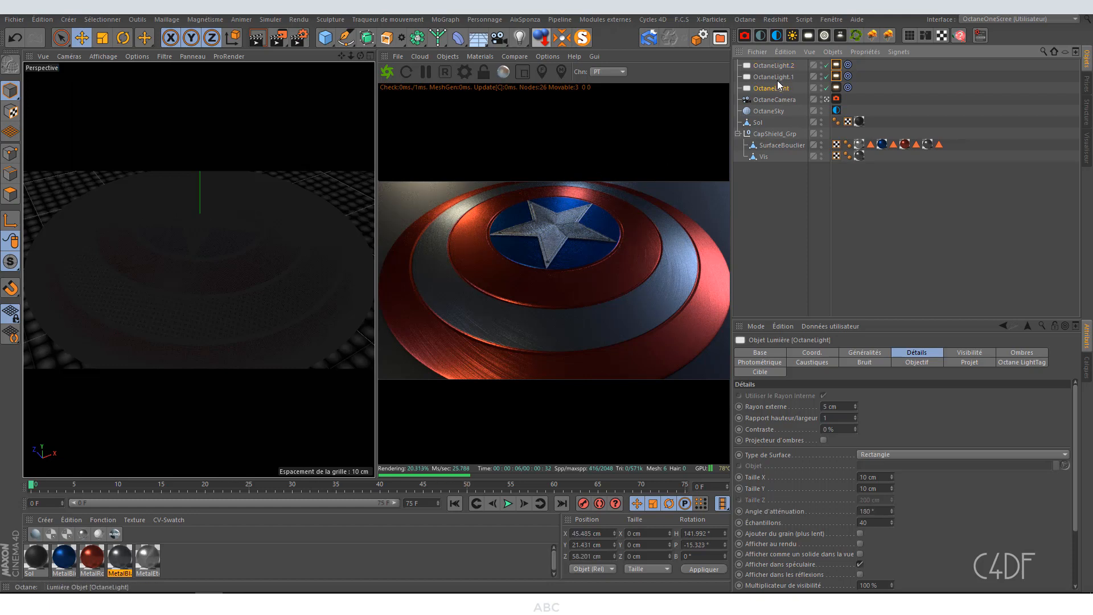
{"action": "left_click", "coordinate": [775, 68]}
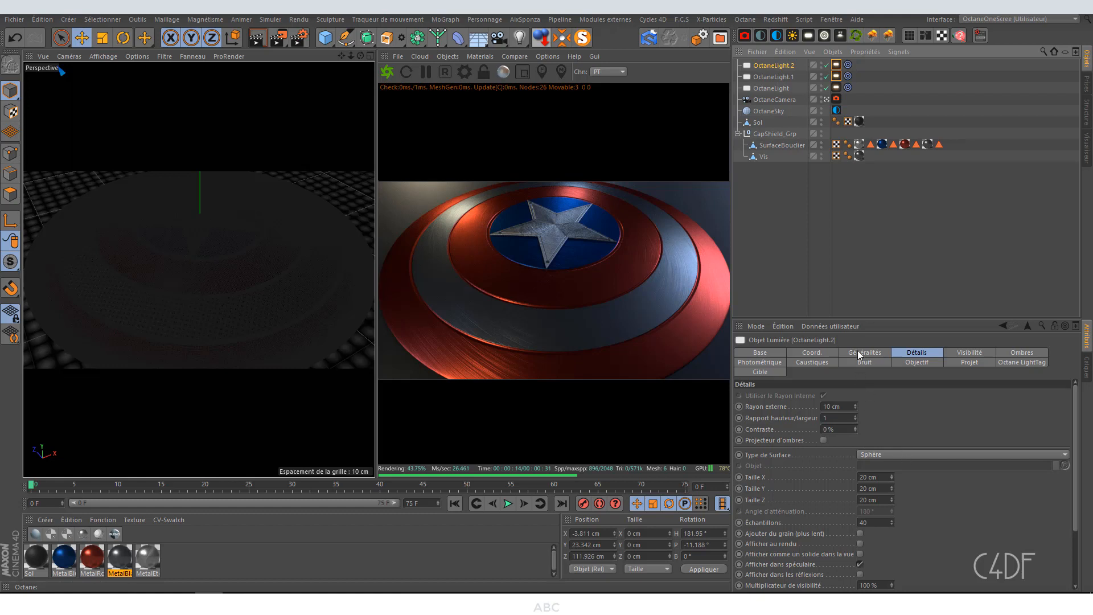
{"action": "left_click", "coordinate": [837, 65]}
{"action": "double_click", "coordinate": [820, 377]}
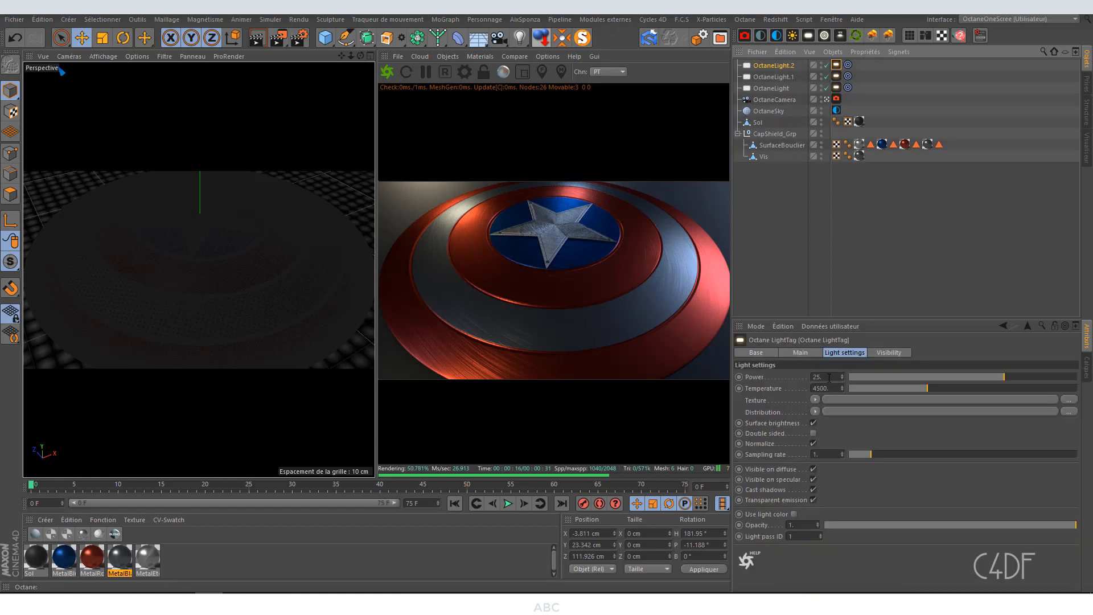
{"action": "type", "text": "10"}
{"action": "key", "text": "Return"}
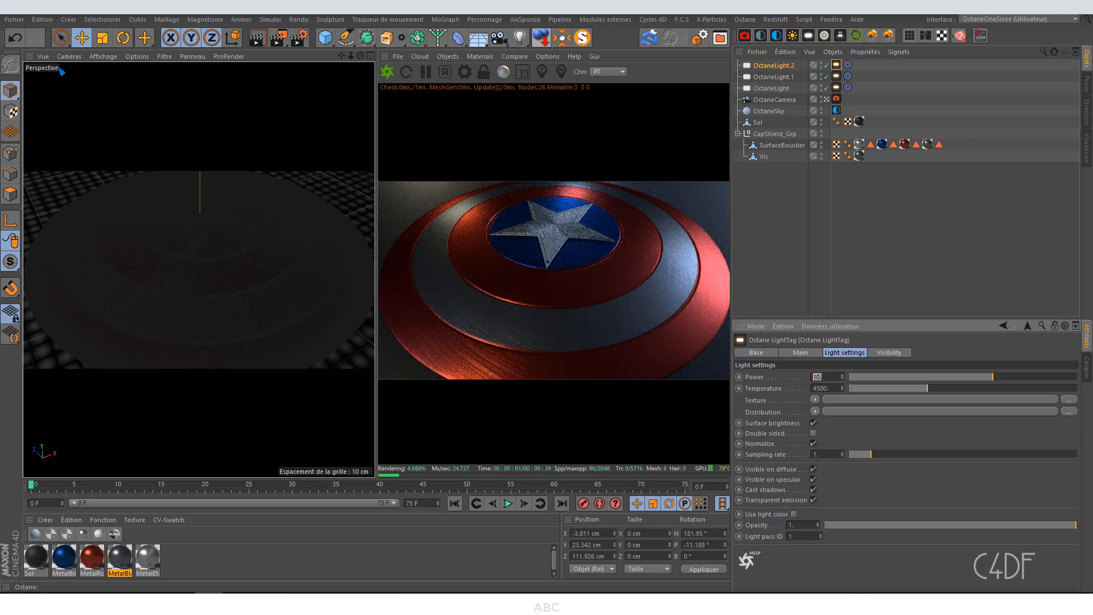
{"action": "type", "text": "5"}
{"action": "key", "text": "Return"}
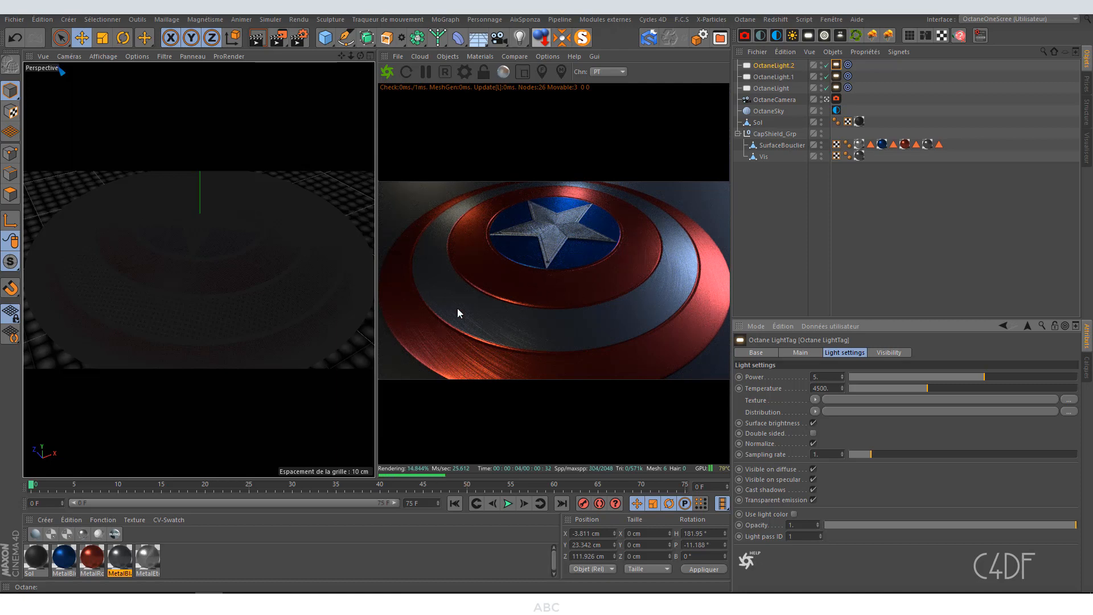
Step: Open the Sol material beside the render preview and set its roughness float to about 0.147
{"action": "double_click", "coordinate": [34, 560]}
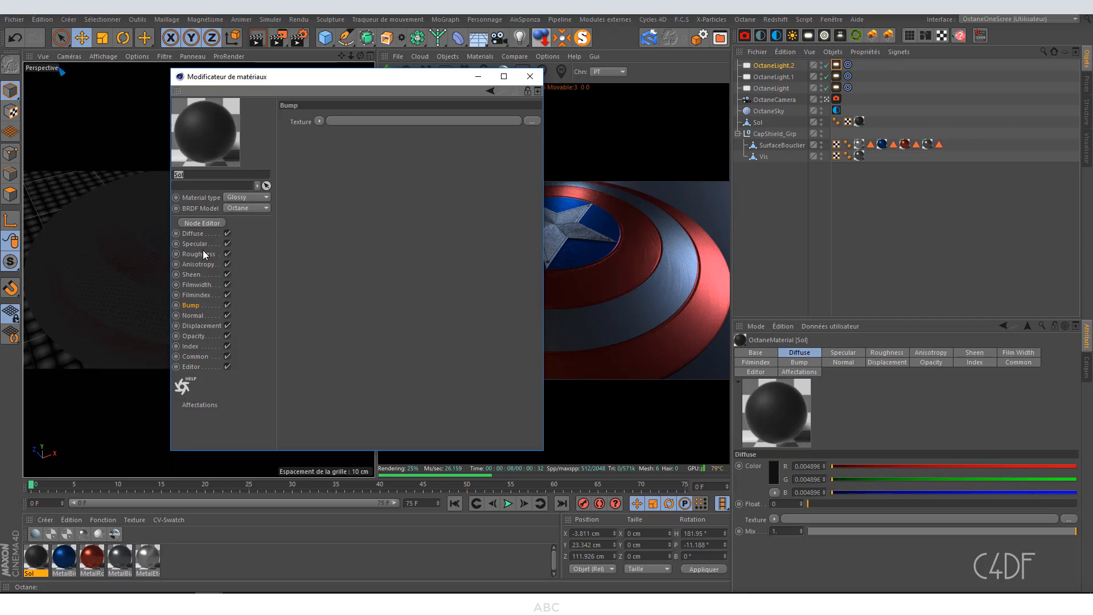
{"action": "left_click", "coordinate": [203, 255]}
{"action": "left_click_drag", "start_coordinate": [346, 72], "coordinate": [931, 63]}
{"action": "left_click_drag", "start_coordinate": [1001, 138], "coordinate": [875, 138]}
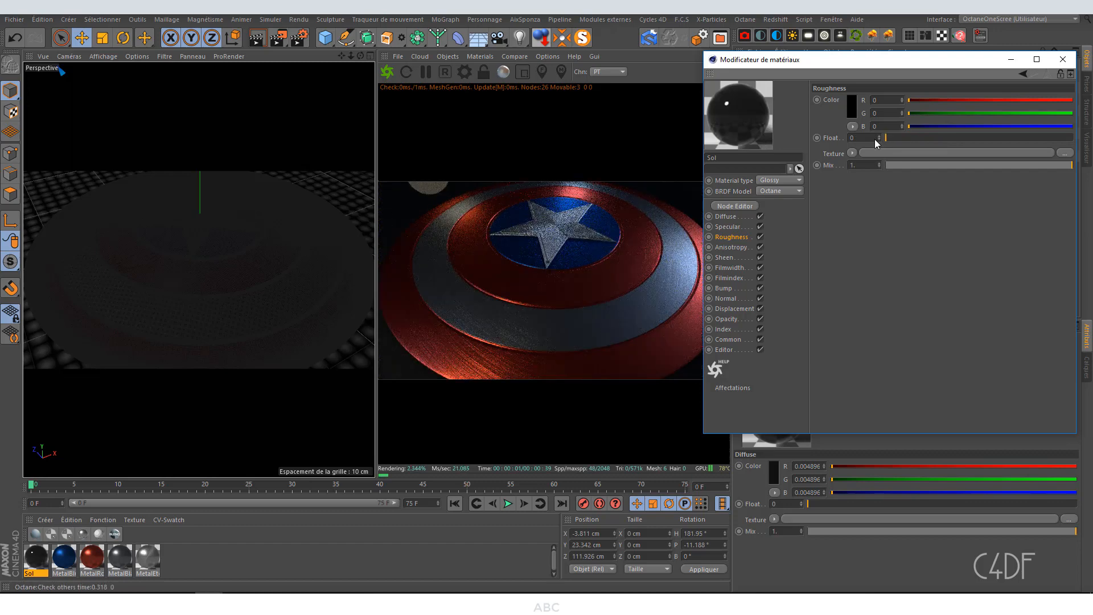
{"action": "left_click_drag", "start_coordinate": [898, 141], "coordinate": [914, 137]}
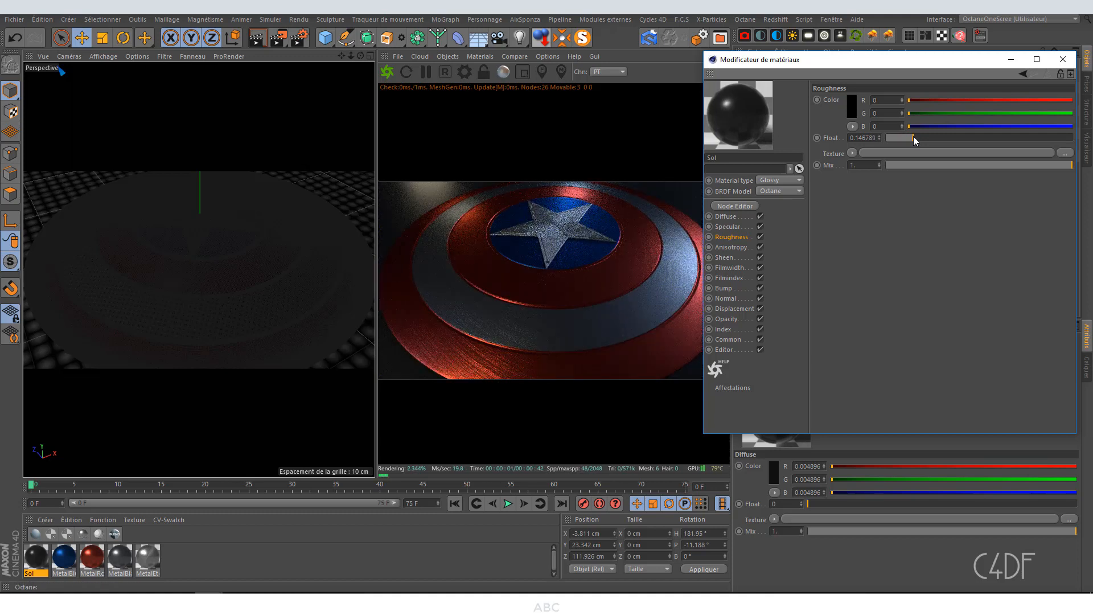
Step: Set the Sol material's diffuse colour to pure black and close the material editor
{"action": "left_click", "coordinate": [728, 219]}
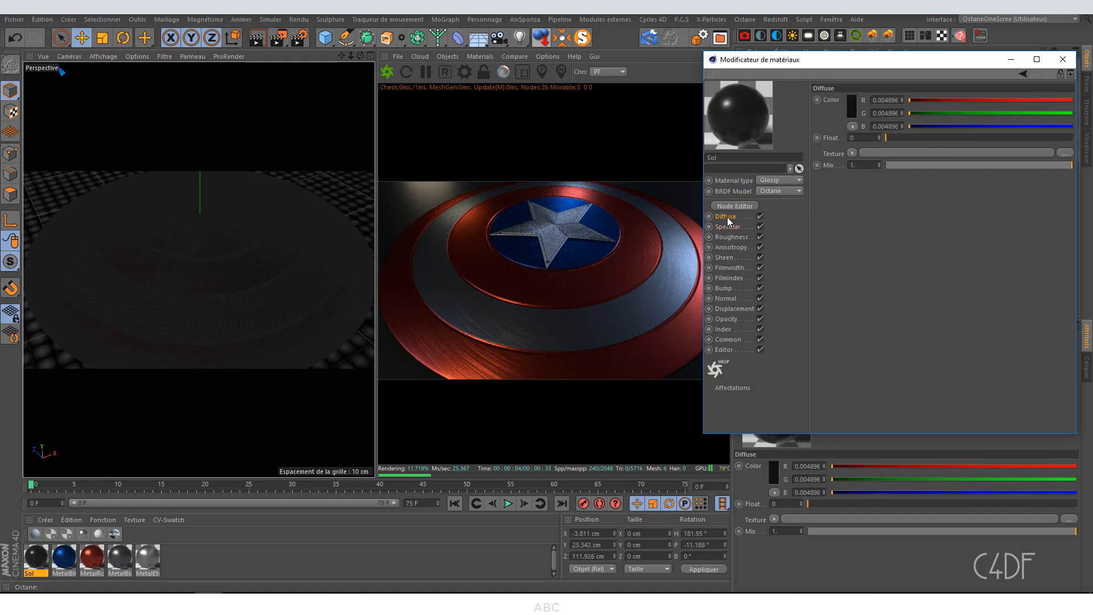
{"action": "left_click", "coordinate": [852, 109]}
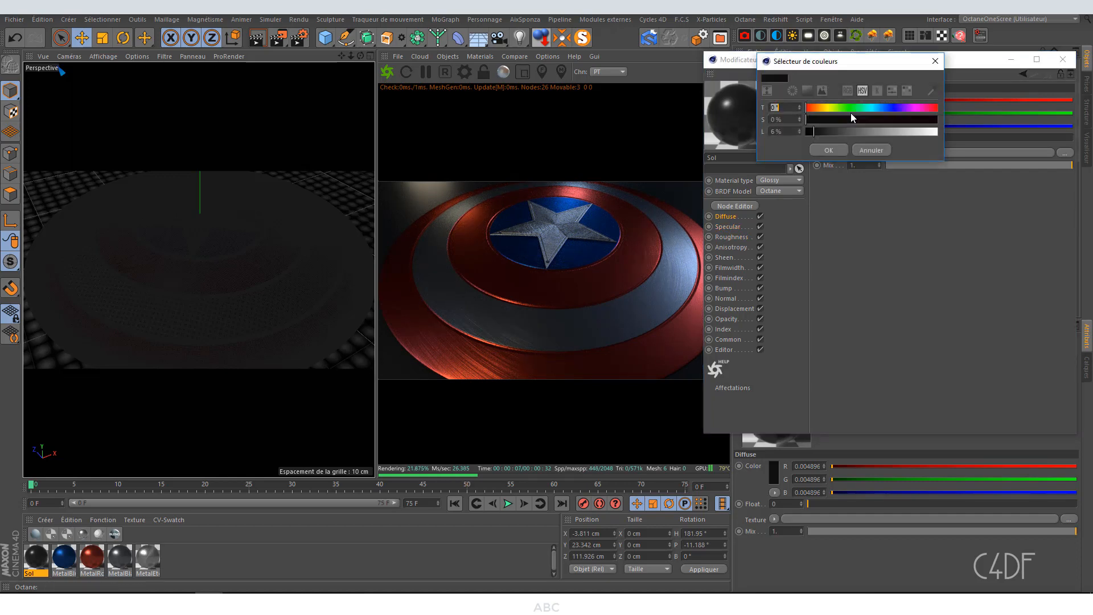
{"action": "left_click_drag", "start_coordinate": [818, 133], "coordinate": [780, 132]}
{"action": "left_click", "coordinate": [828, 150]}
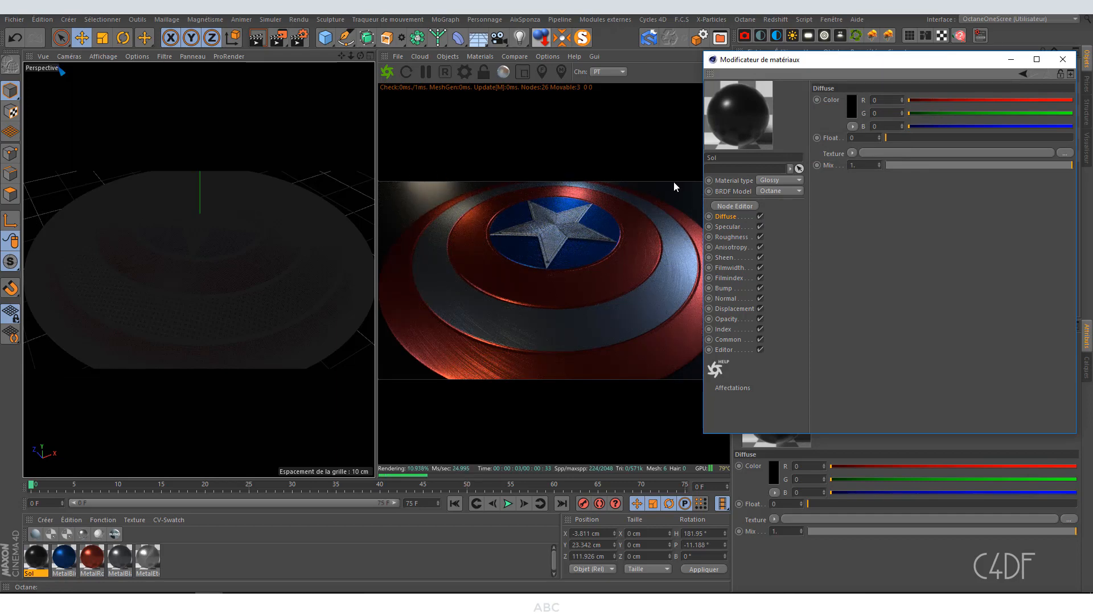
{"action": "left_click", "coordinate": [1062, 60]}
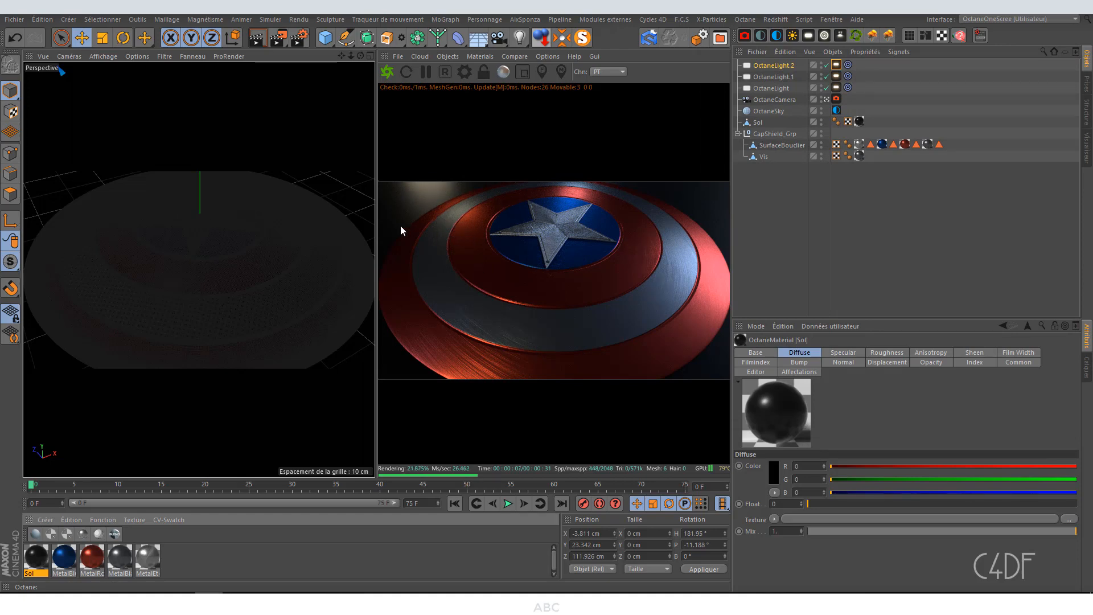
Step: Leave the camera view, pull OctaneLight.2 farther from the shield to about X -4.5, Y 27.5, Z 132.7 cm, and return to OctaneCamera
{"action": "left_click", "coordinate": [826, 100]}
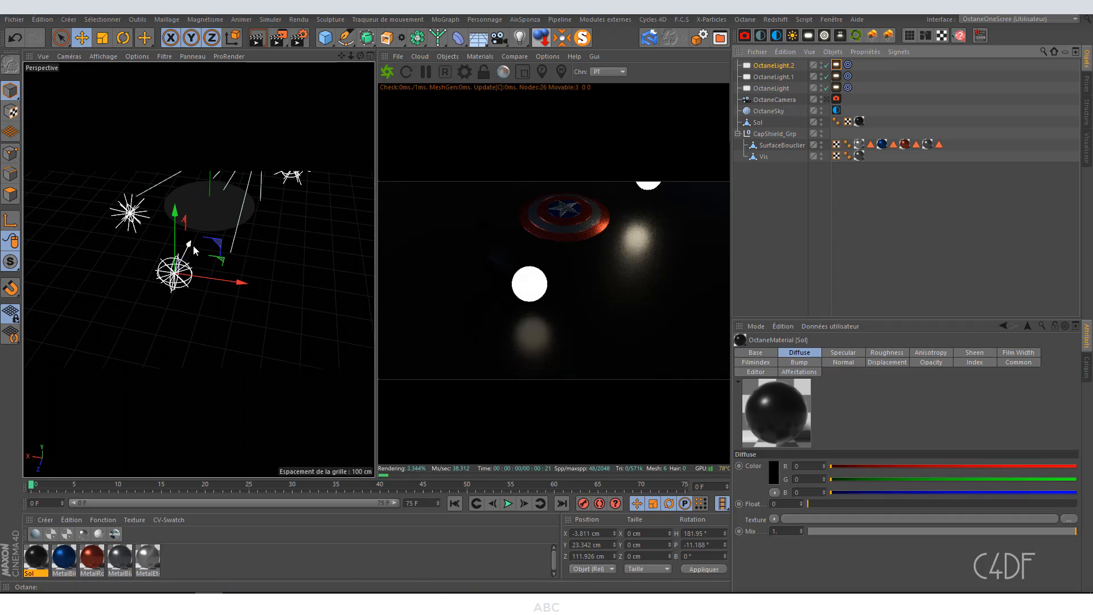
{"action": "left_click_drag", "start_coordinate": [191, 248], "coordinate": [397, 201]}
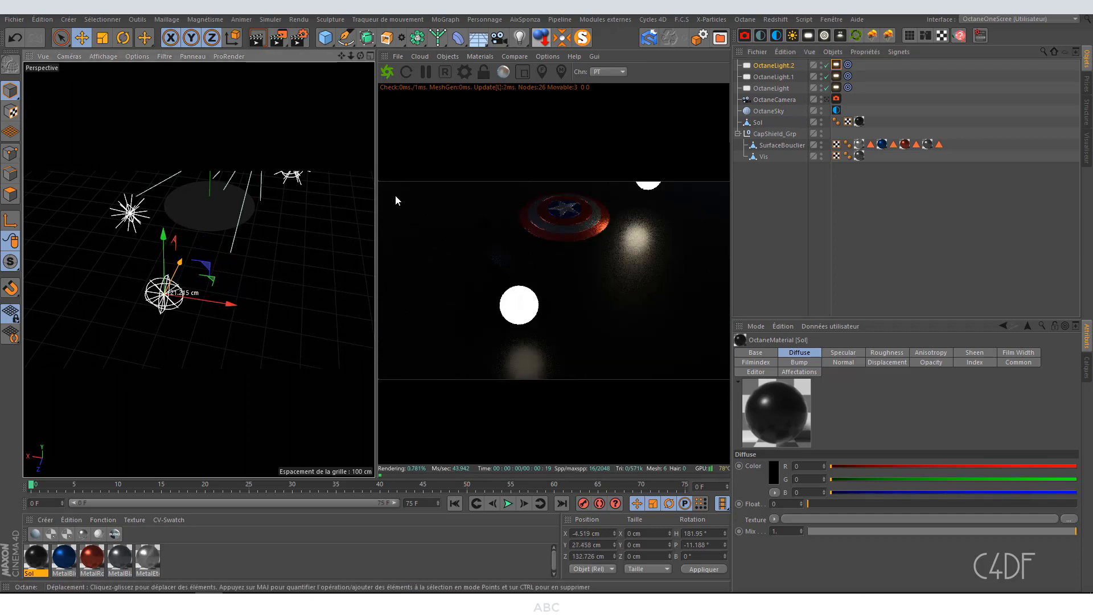
{"action": "left_click", "coordinate": [826, 100]}
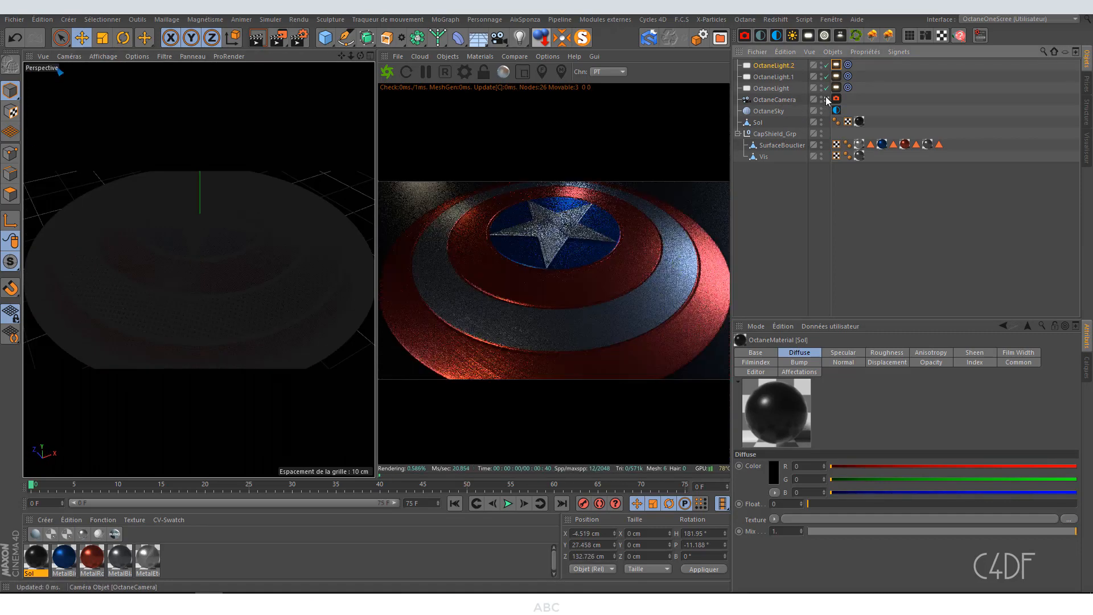